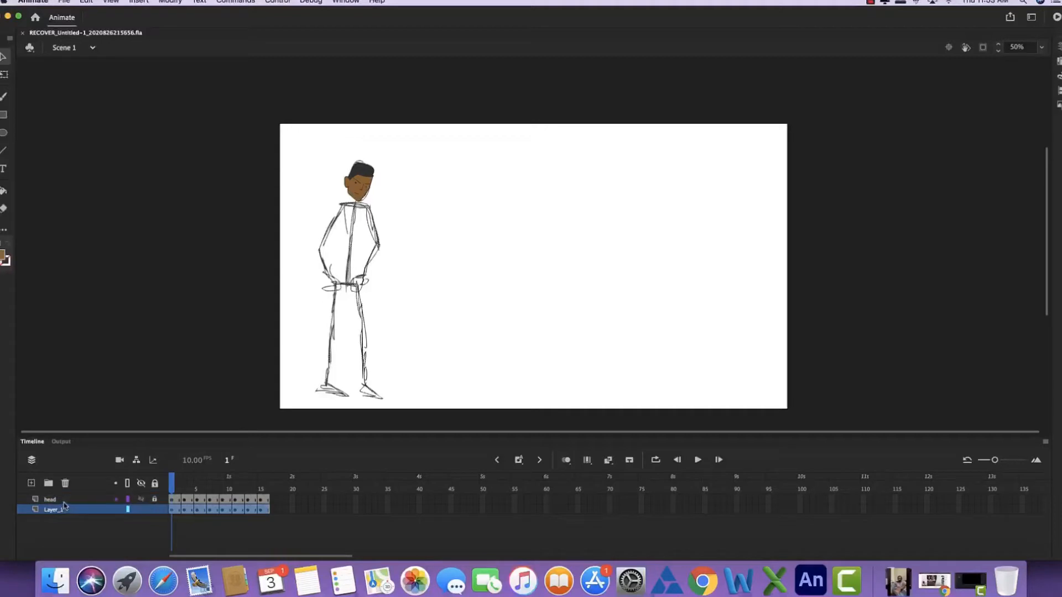
- Add a layer named body and place it between the head layer and Layer_1
click(64, 499)
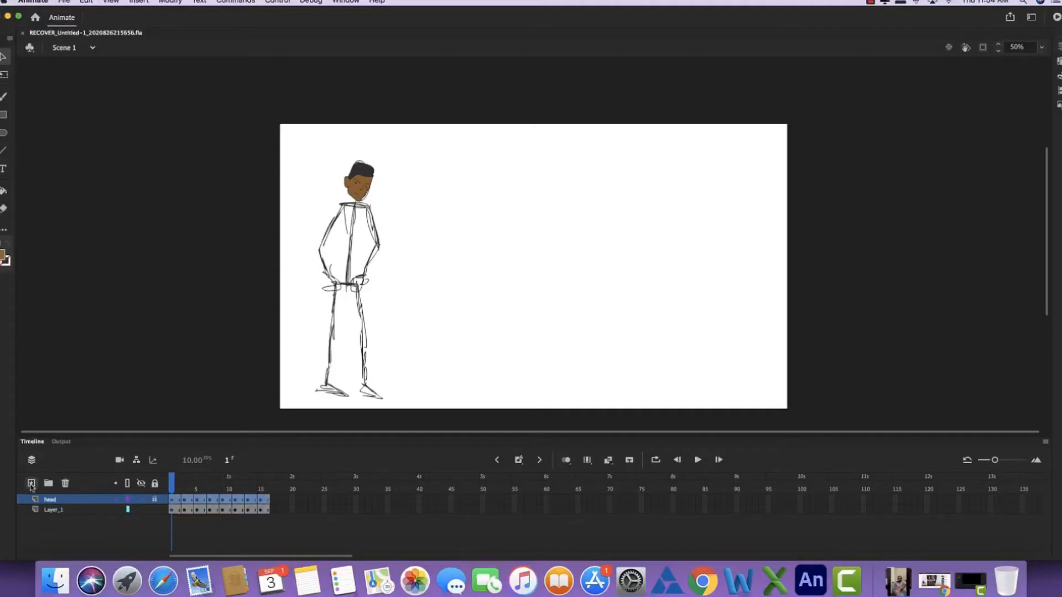
click(31, 483)
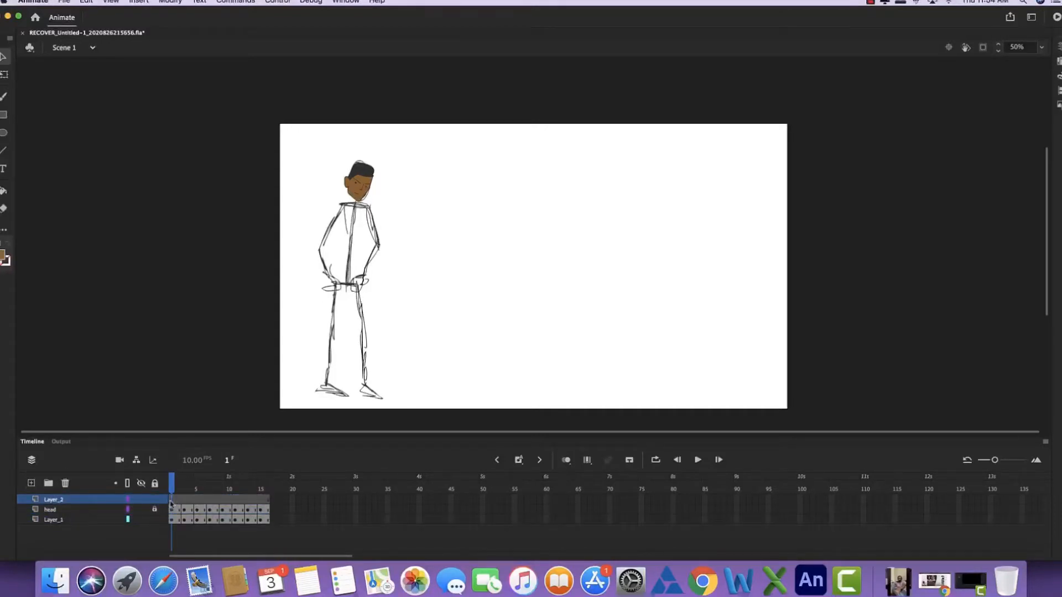
click(170, 501)
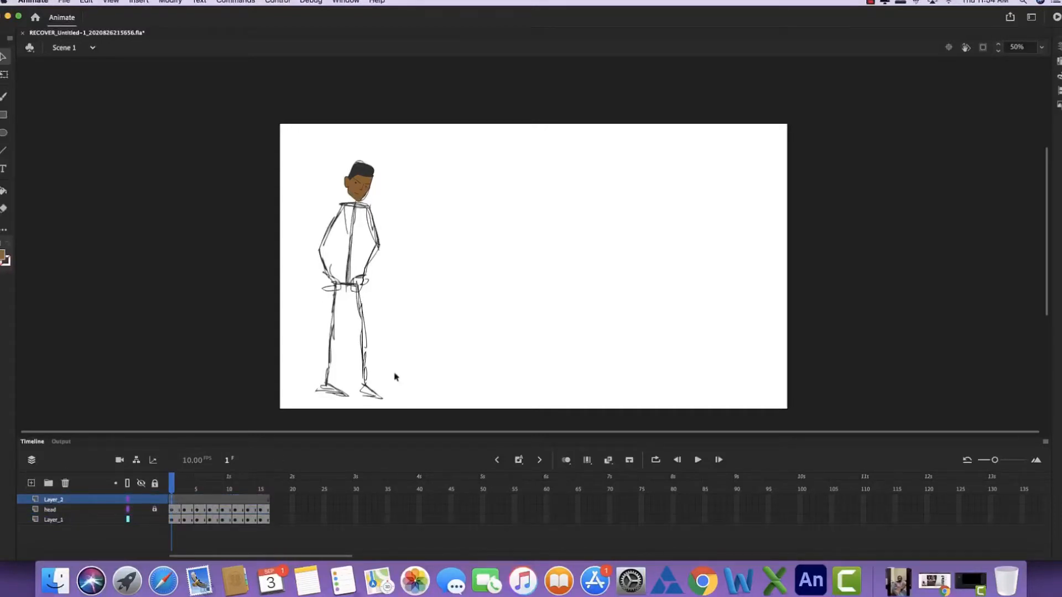
double_click(52, 500)
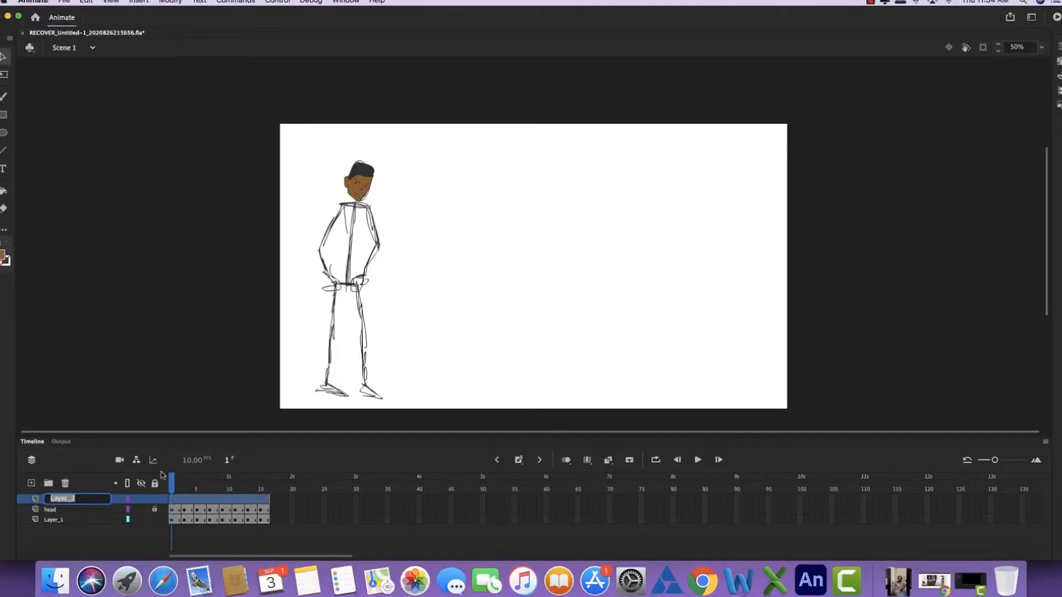
text(body)
key(Return)
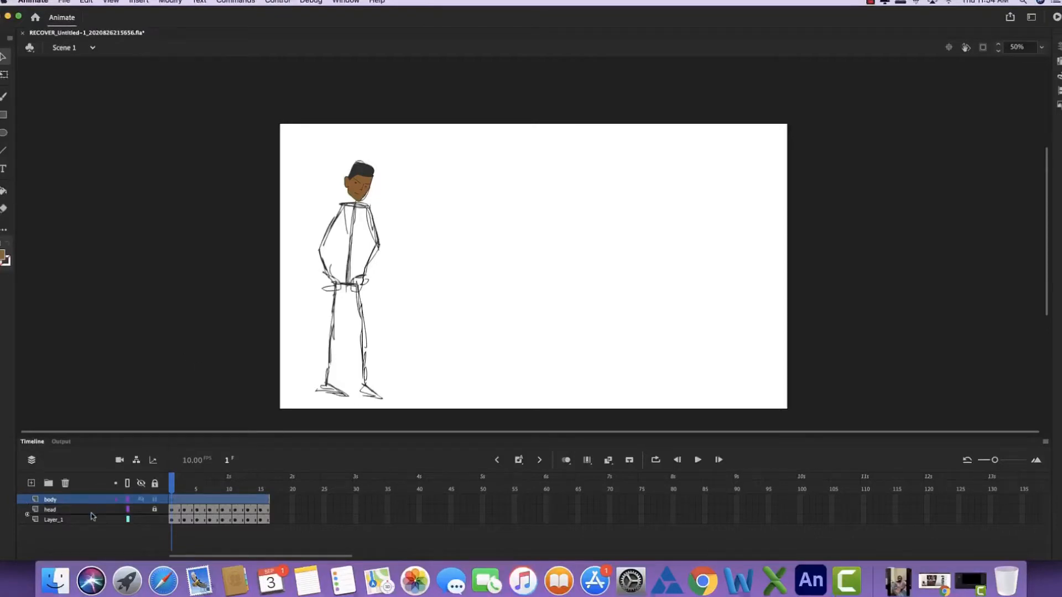
drag(93, 516, 93, 514)
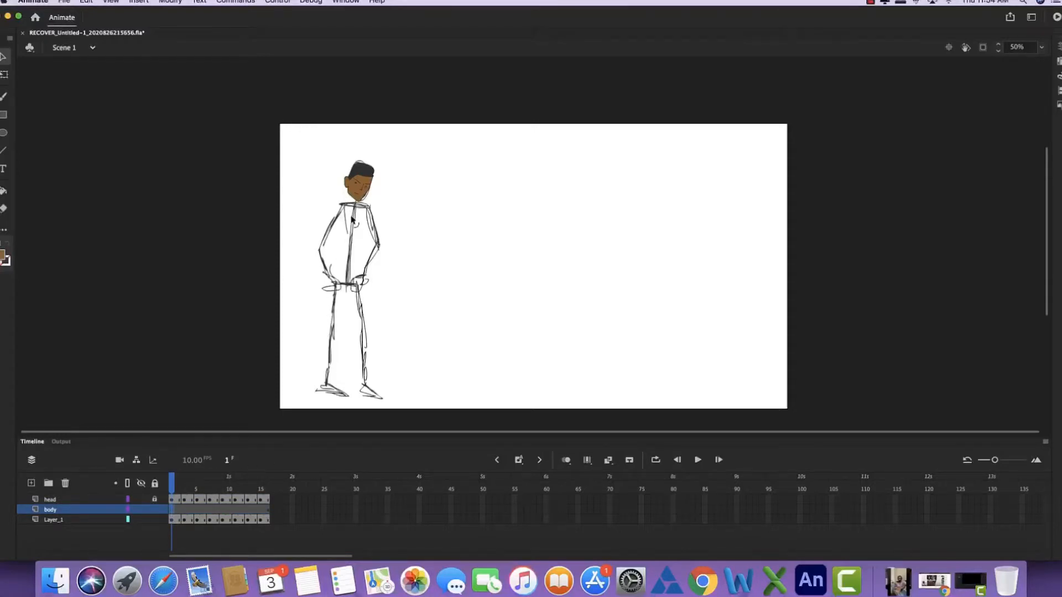
- Draw the character's neck lines below the chin on the body layer with the brush
key(super+equal)
drag(149, 225, 255, 255)
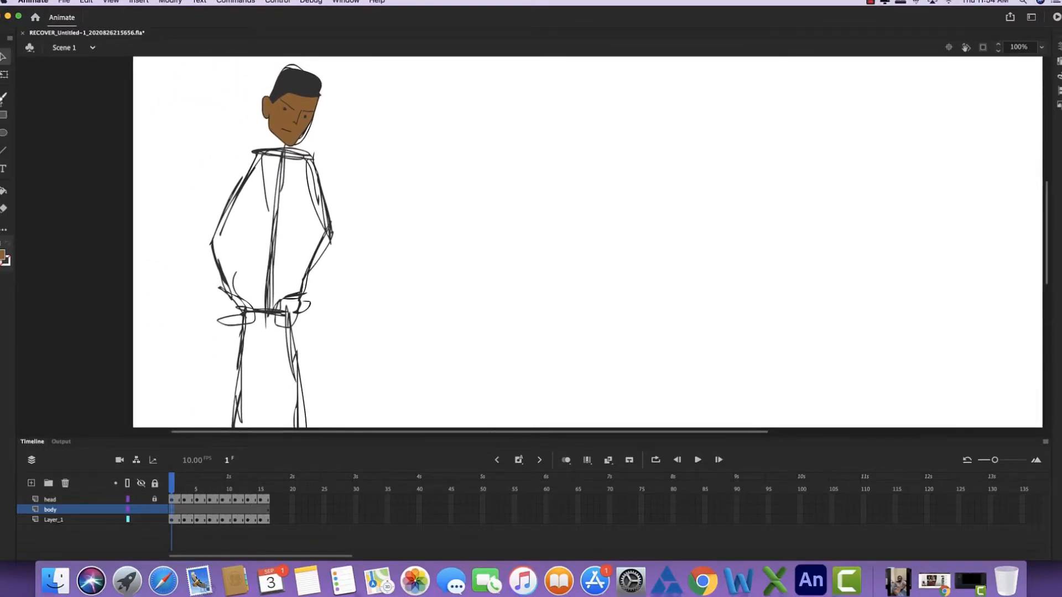
click(3, 98)
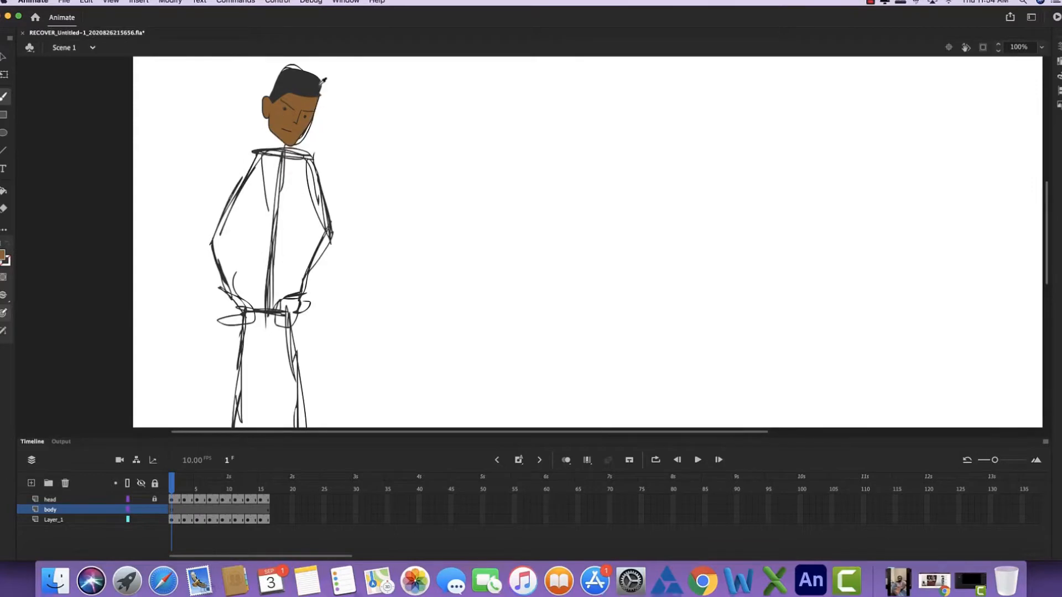
key(k)
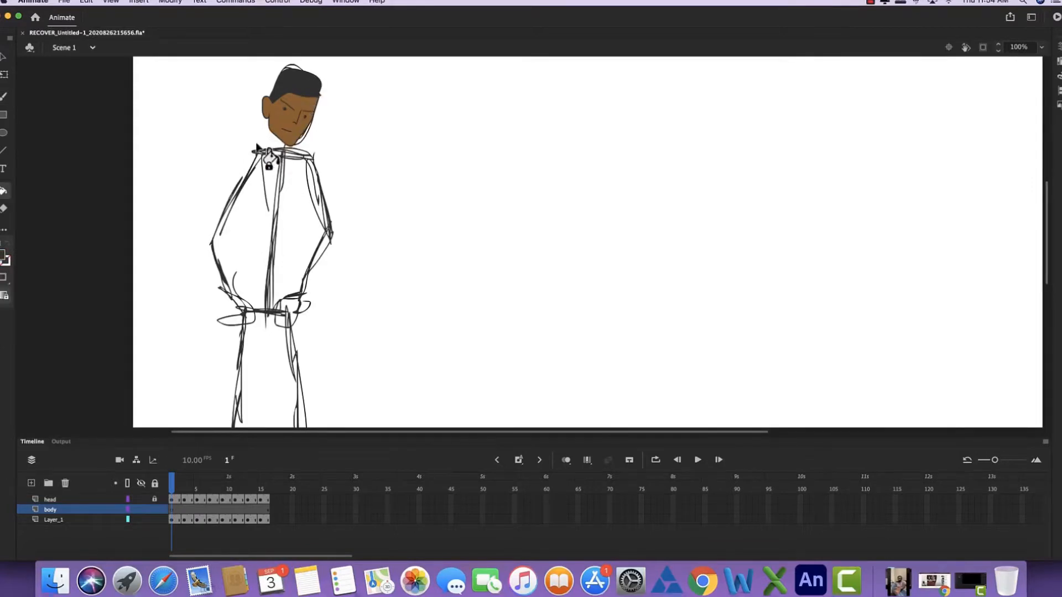
key(b)
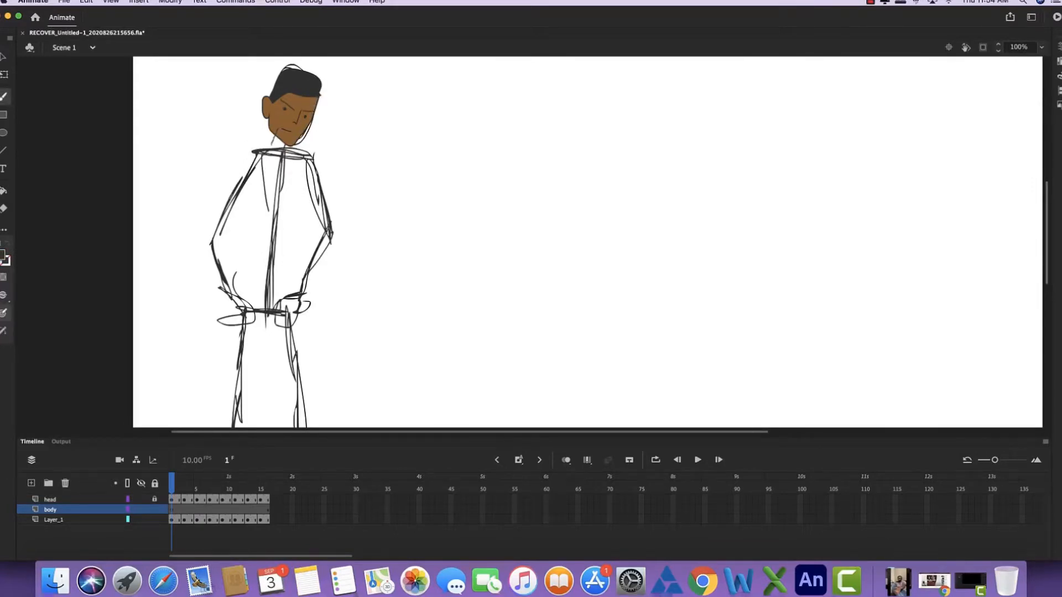
drag(290, 136, 284, 152)
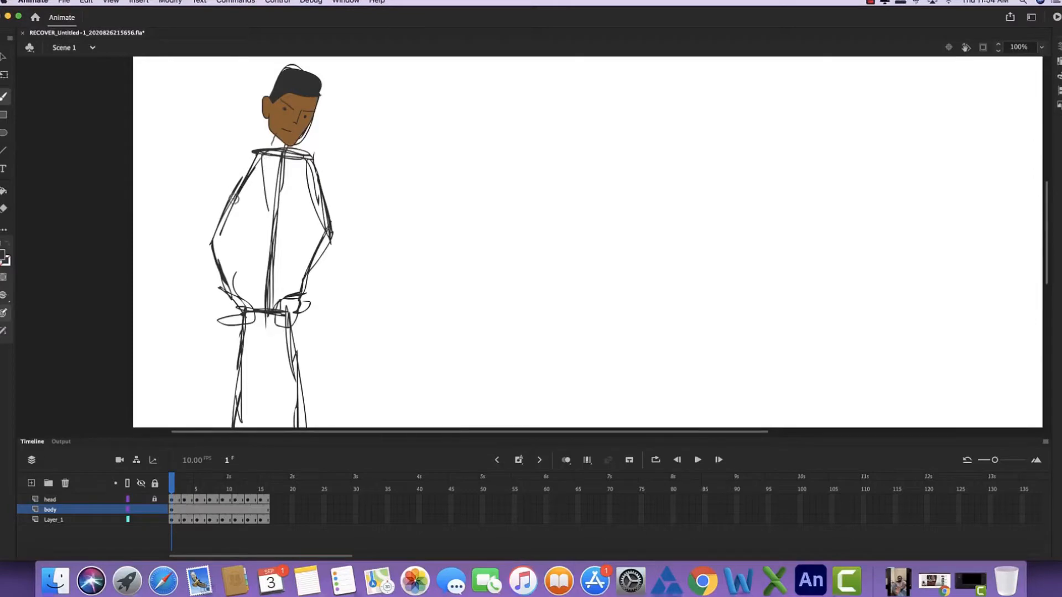
- Display Layer_1 as outlines and draw the shirt's collar, left-hand shoulder and short sleeve over the sketch
click(128, 519)
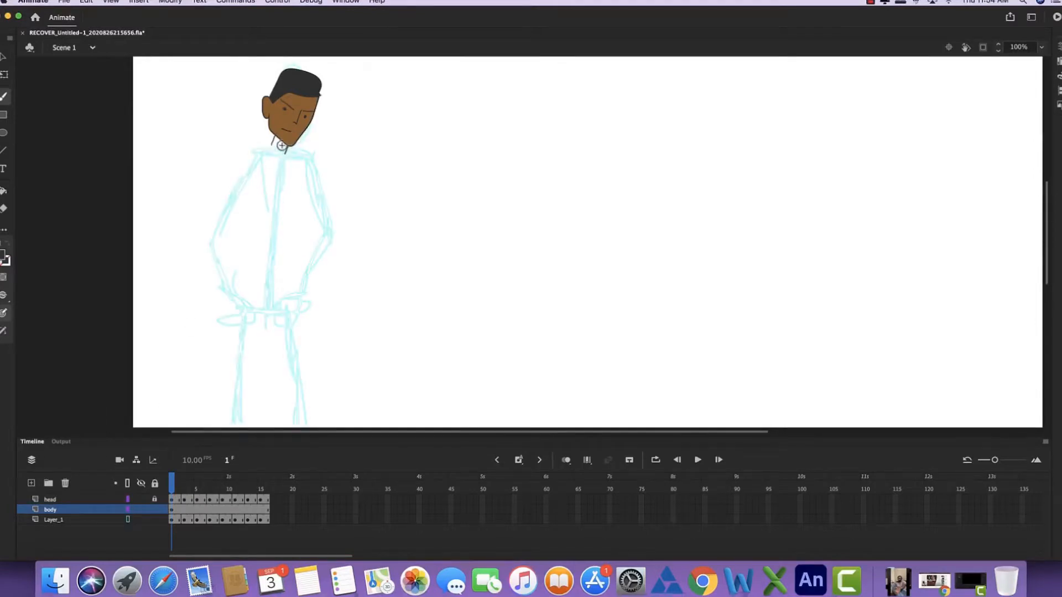
mouse_move(263, 144)
mouse_down()
mouse_move(253, 148)
mouse_move(271, 144)
mouse_up()
key(super+z)
drag(248, 153, 242, 160)
drag(247, 203, 264, 174)
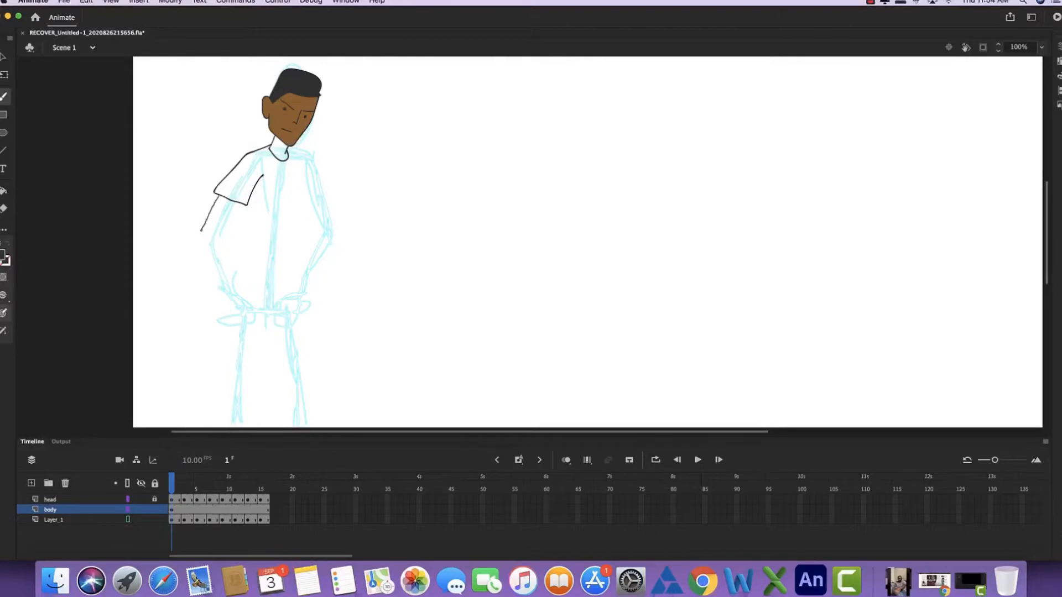
- Draw the bent left-hand arm below the sleeve and its hand tucked into the trouser pocket
drag(196, 242, 233, 303)
drag(223, 242, 218, 239)
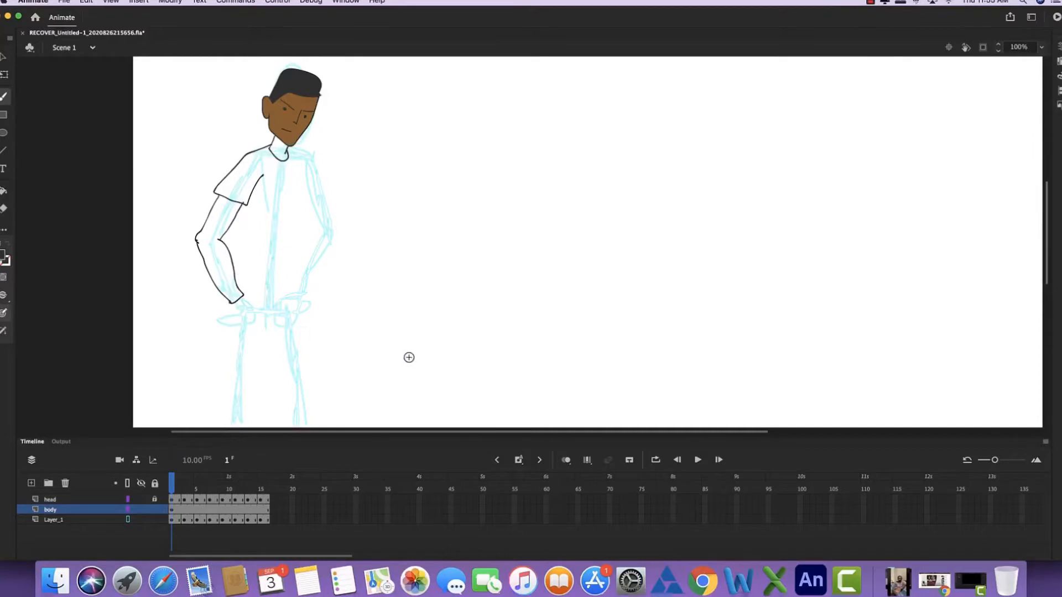
key(super+=)
key(space)
drag(244, 258, 517, 201)
drag(444, 211, 442, 211)
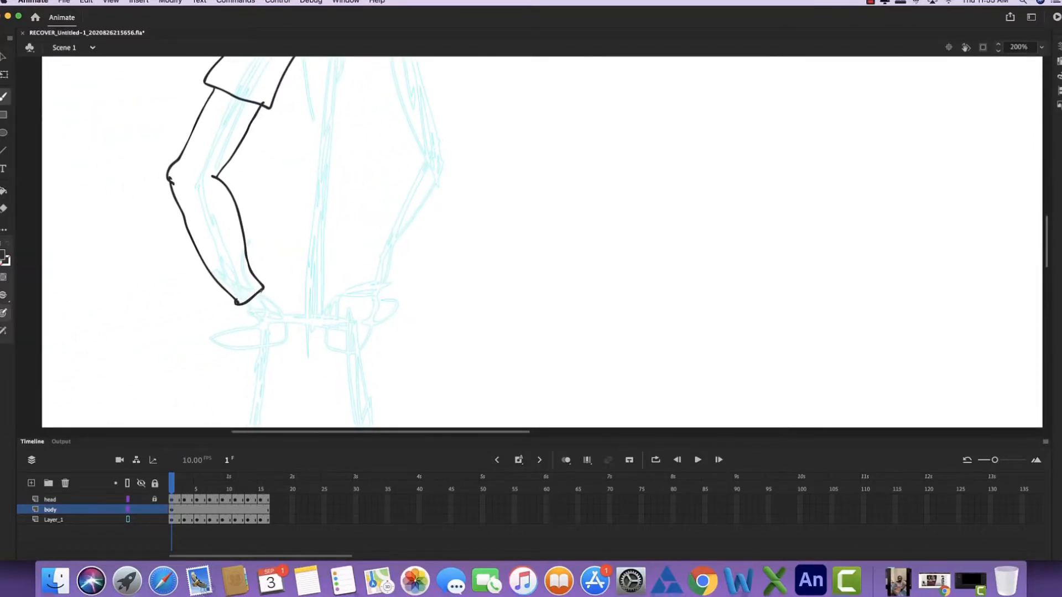
drag(286, 332, 288, 335)
mouse_move(241, 304)
mouse_down()
mouse_move(262, 351)
mouse_move(288, 336)
mouse_move(250, 362)
mouse_move(283, 237)
mouse_up()
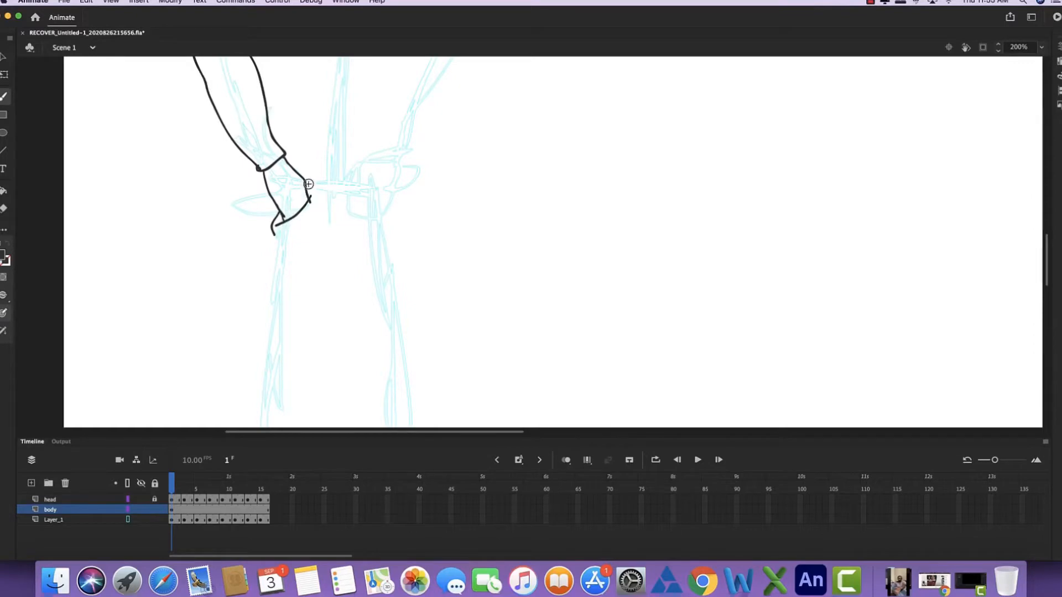
- Draw the waistline between the hands, then the right-hand hand in its pocket and the start of the hip
drag(305, 183, 348, 188)
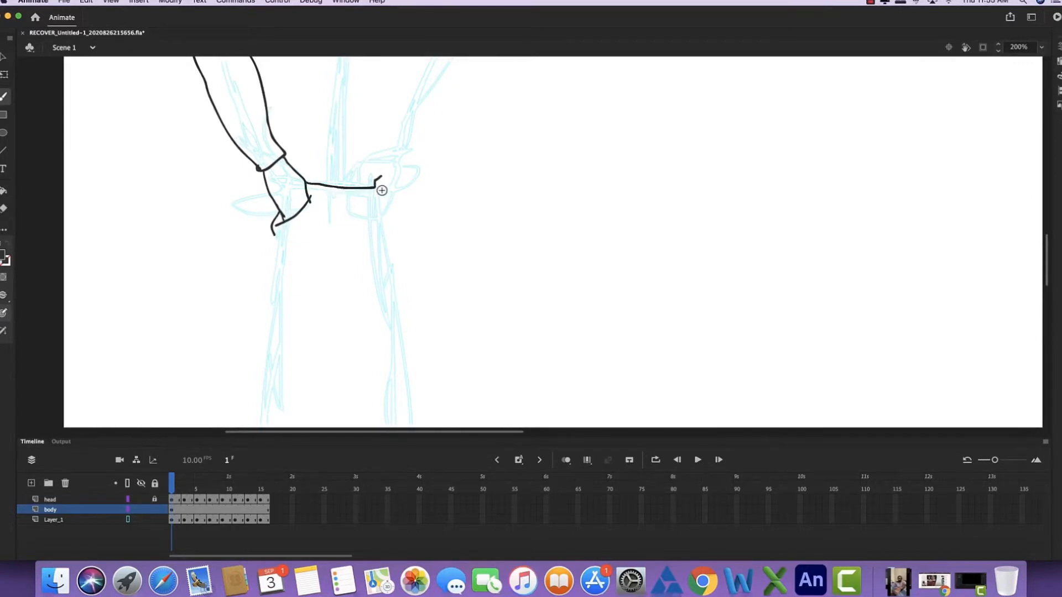
mouse_move(381, 177)
mouse_down()
mouse_move(367, 203)
mouse_move(386, 222)
mouse_move(368, 200)
mouse_move(364, 213)
mouse_up()
drag(387, 229, 392, 272)
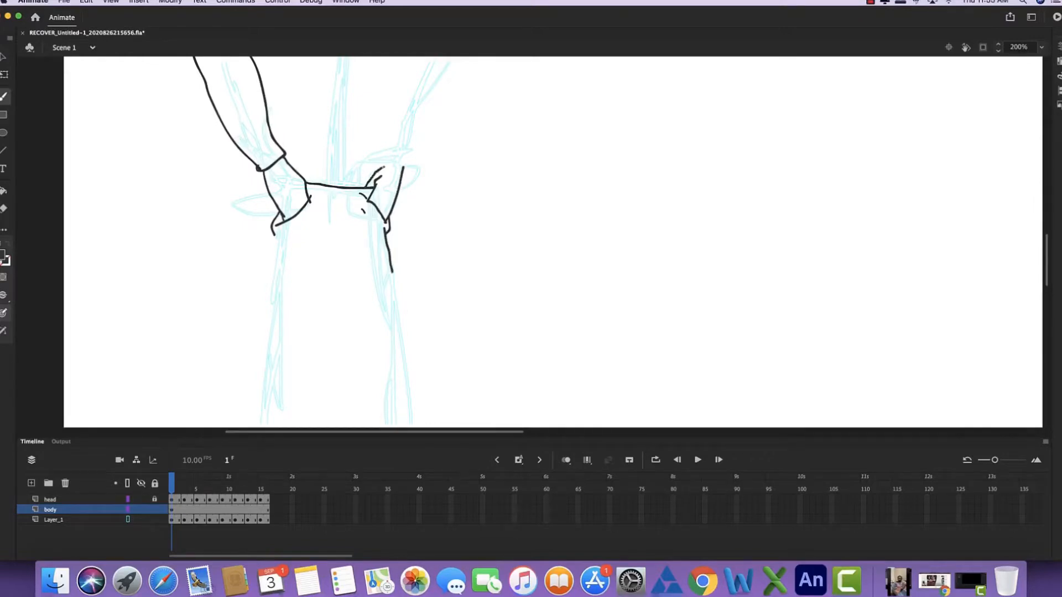
drag(384, 166, 390, 162)
- Draw the shirt's right-hand shoulder, short sleeve and torso side down towards the waist
mouse_move(409, 156)
mouse_down()
mouse_move(351, 245)
mouse_move(317, 354)
mouse_move(350, 303)
mouse_up()
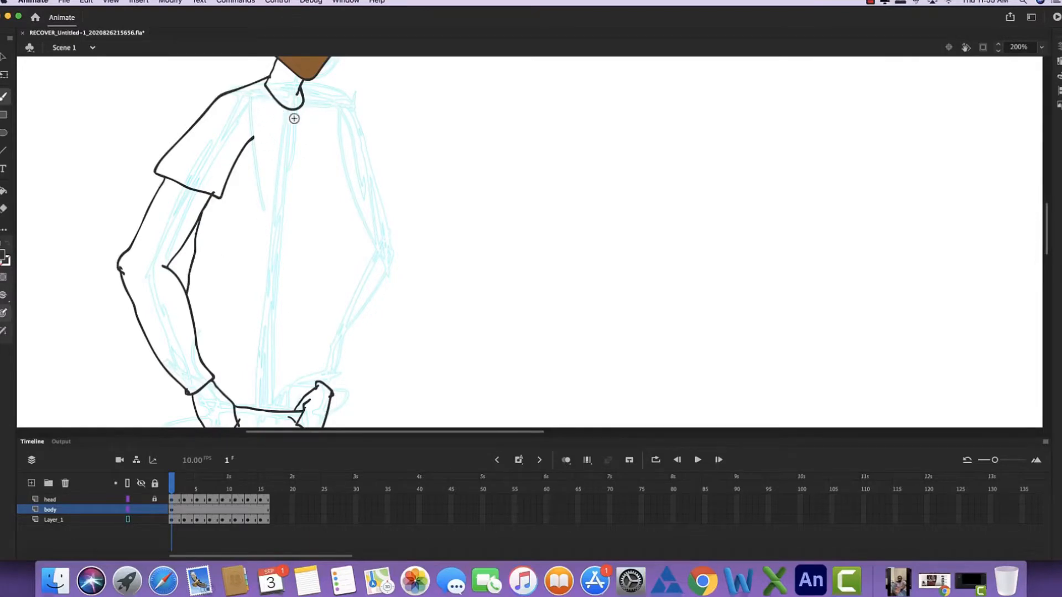
mouse_move(296, 117)
mouse_down()
mouse_move(269, 138)
mouse_move(267, 161)
mouse_move(272, 125)
mouse_move(318, 149)
mouse_up()
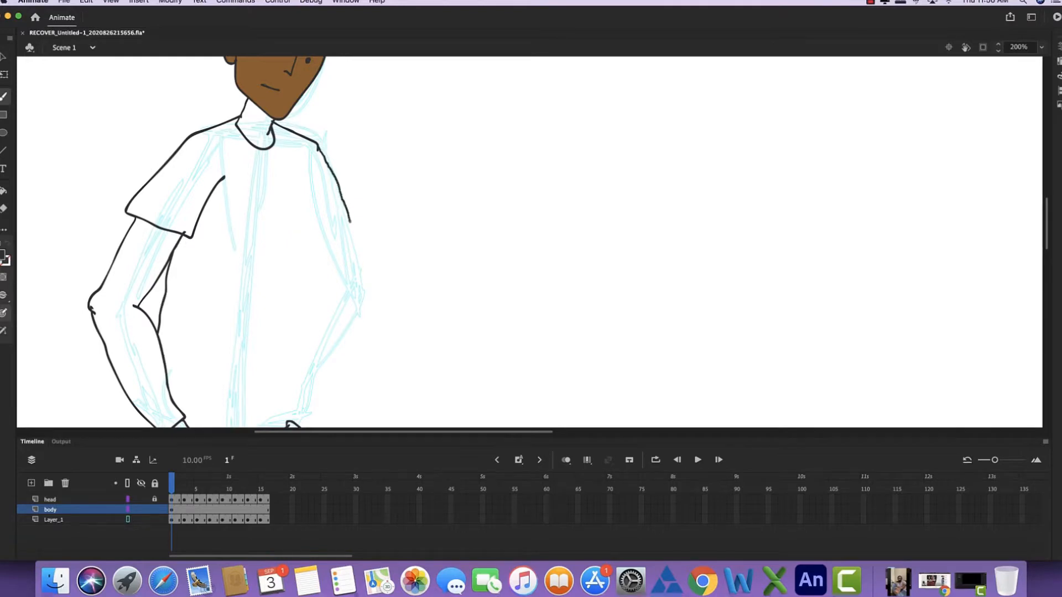
drag(317, 243, 313, 239)
drag(309, 178, 308, 216)
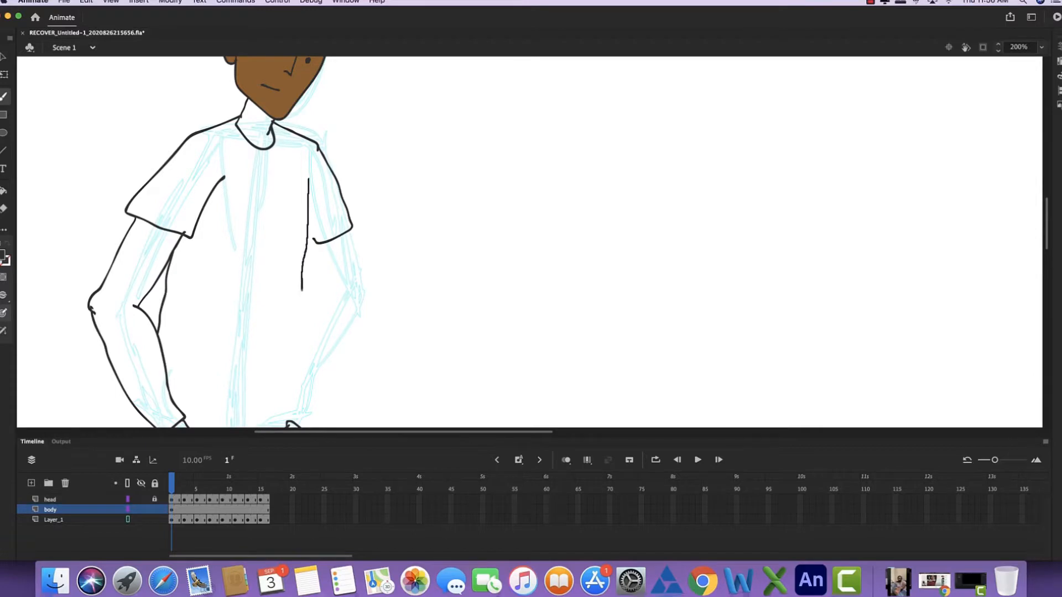
drag(296, 324, 291, 369)
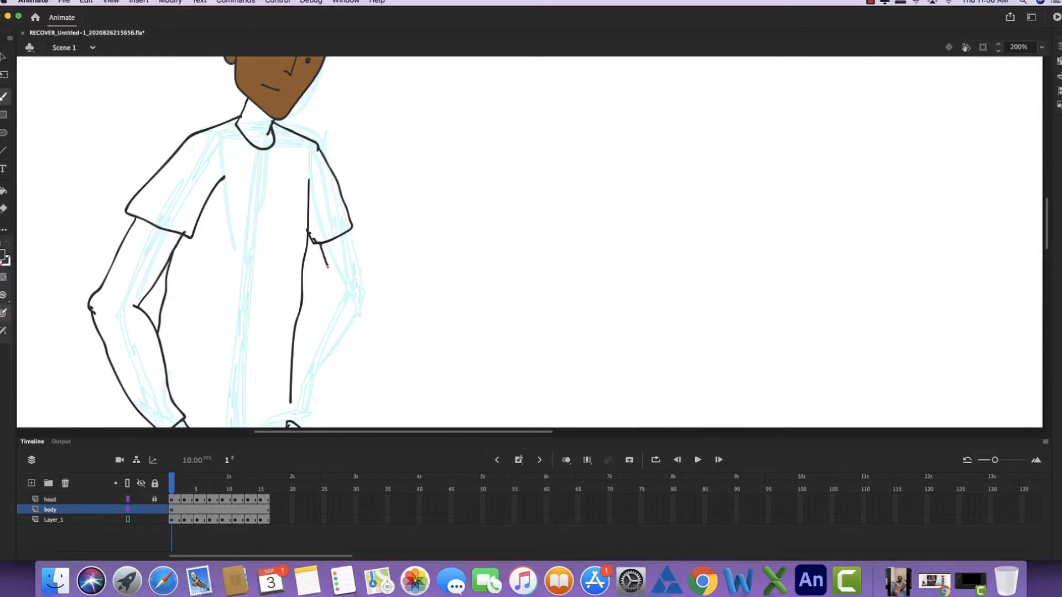
- Draw the inner and outer edges of the bent right-hand arm from the sleeve to the wrist
drag(332, 285, 335, 294)
drag(335, 288, 295, 382)
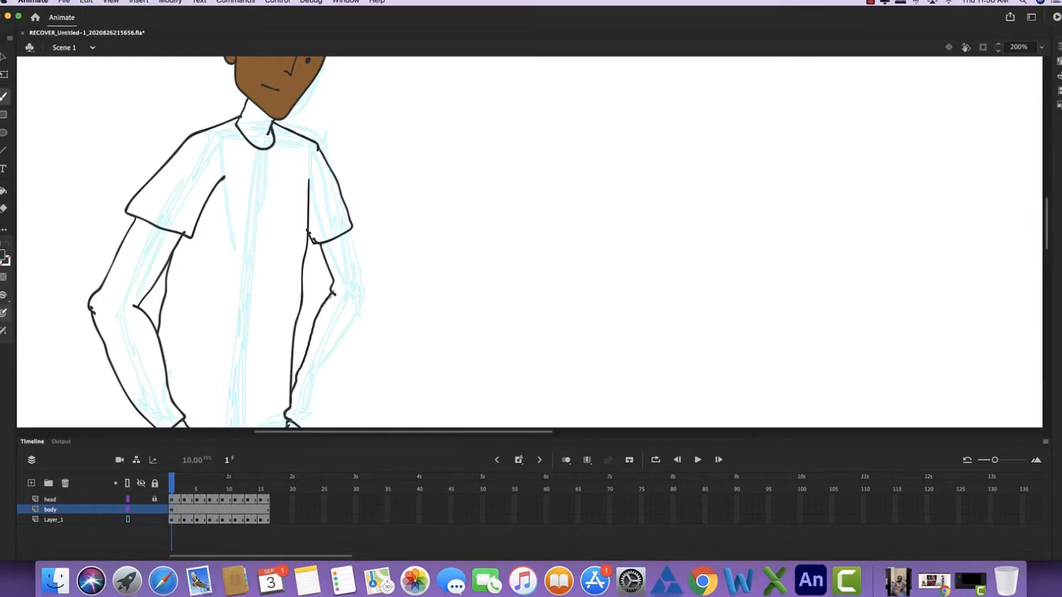
mouse_move(357, 272)
mouse_down()
mouse_move(377, 174)
mouse_move(367, 138)
mouse_move(374, 232)
mouse_up()
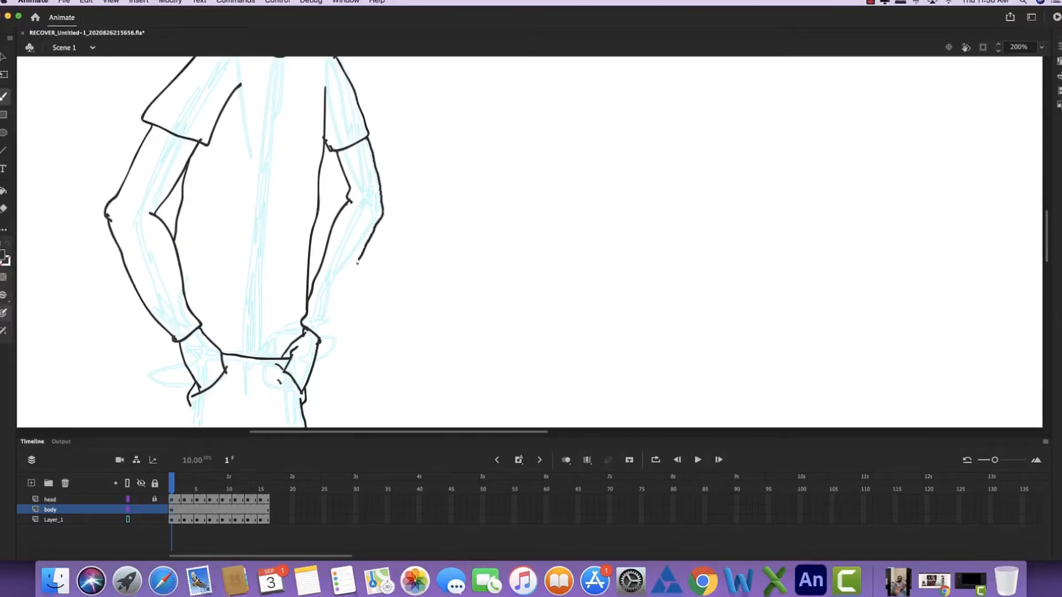
drag(326, 339, 326, 342)
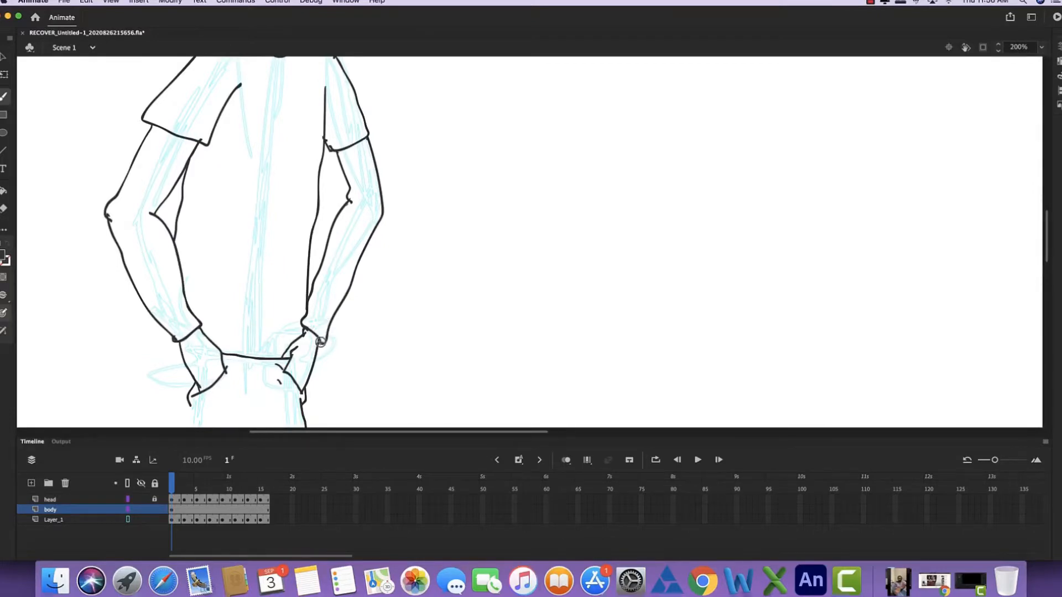
- Outline both trouser legs over the sketch, from the hips down to the hems and up to the crotch
scroll(320, 331, down, 5)
scroll(324, 238, down, 10)
scroll(325, 238, left, 5)
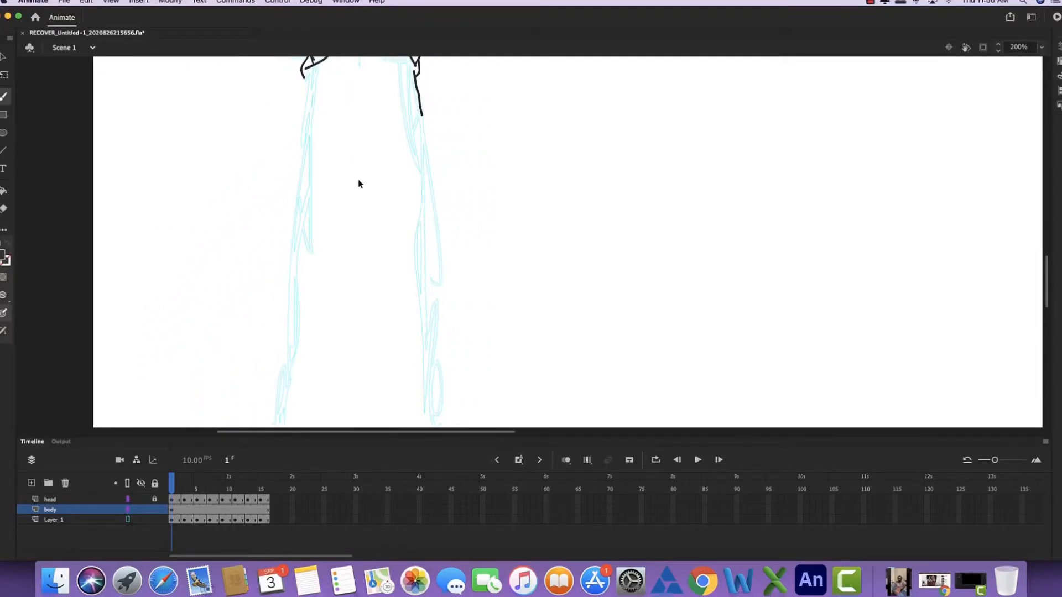
key(super+1)
key(XF86AudioRaiseVolume)
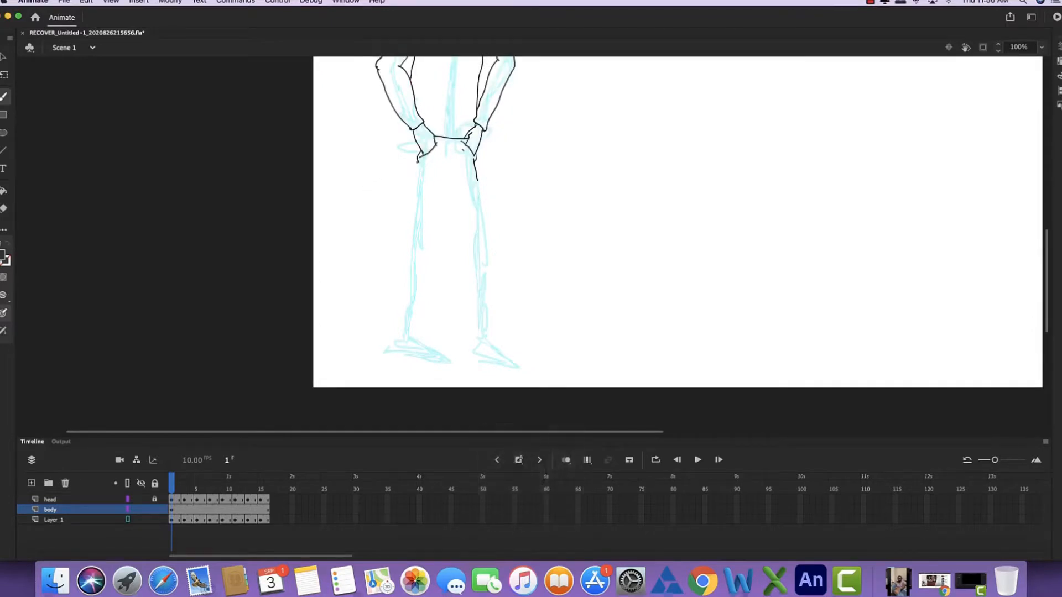
drag(409, 230, 403, 265)
drag(413, 341, 428, 288)
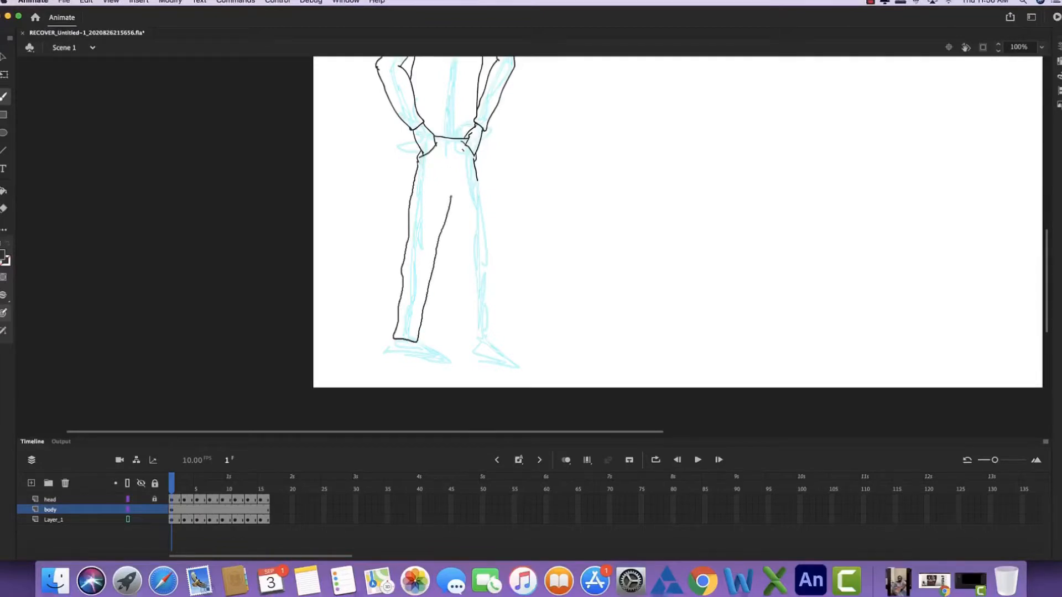
drag(451, 197, 452, 190)
drag(453, 193, 464, 299)
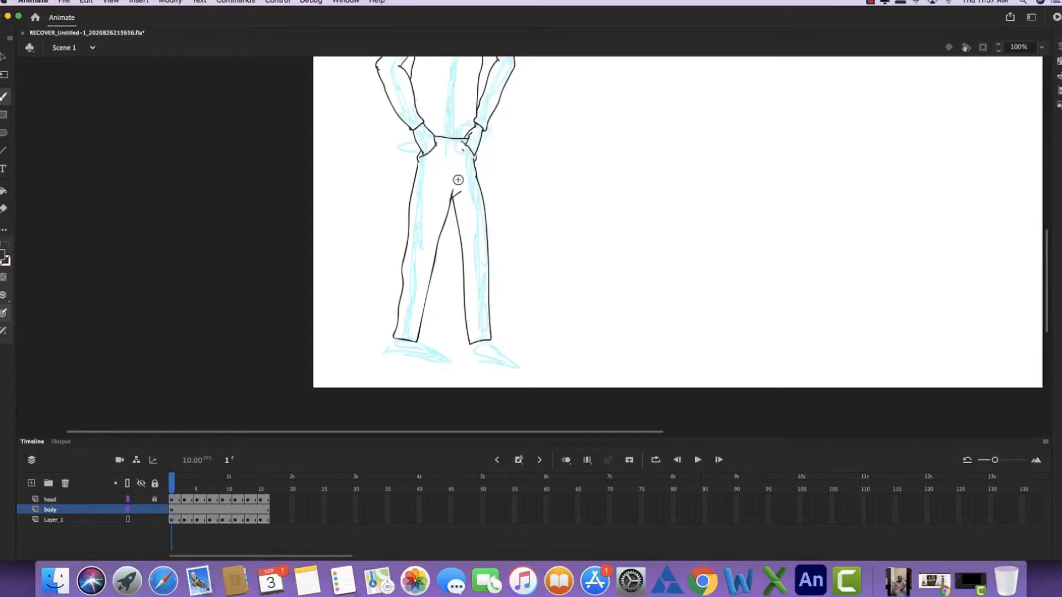
- Add the fly, seam lines and hem cuffs to the trousers, and draw both shoes
mouse_move(458, 179)
mouse_down()
mouse_move(452, 144)
mouse_move(453, 178)
mouse_up()
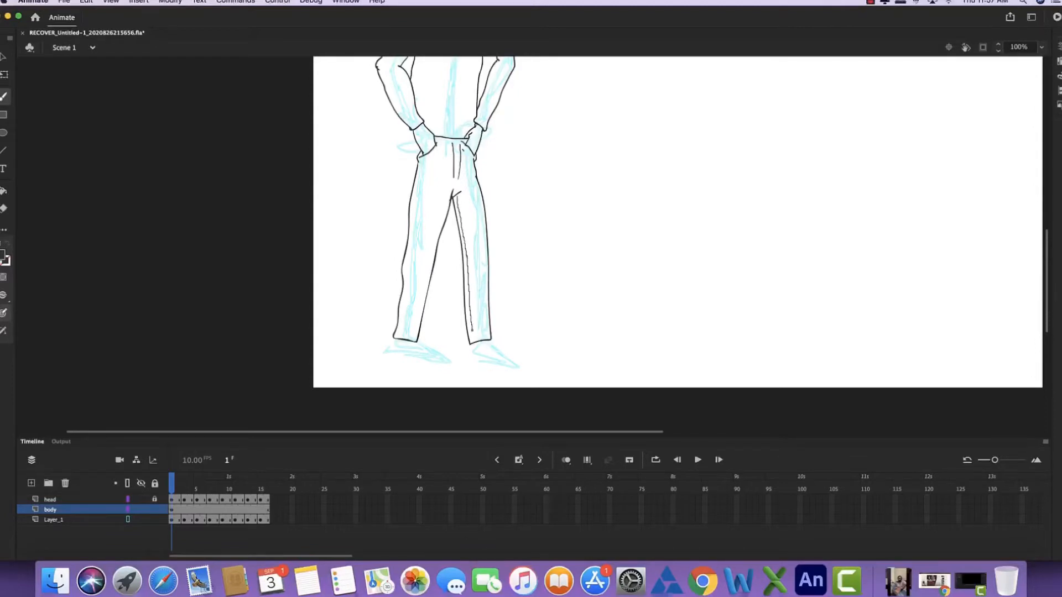
drag(468, 260, 471, 343)
drag(394, 331, 404, 336)
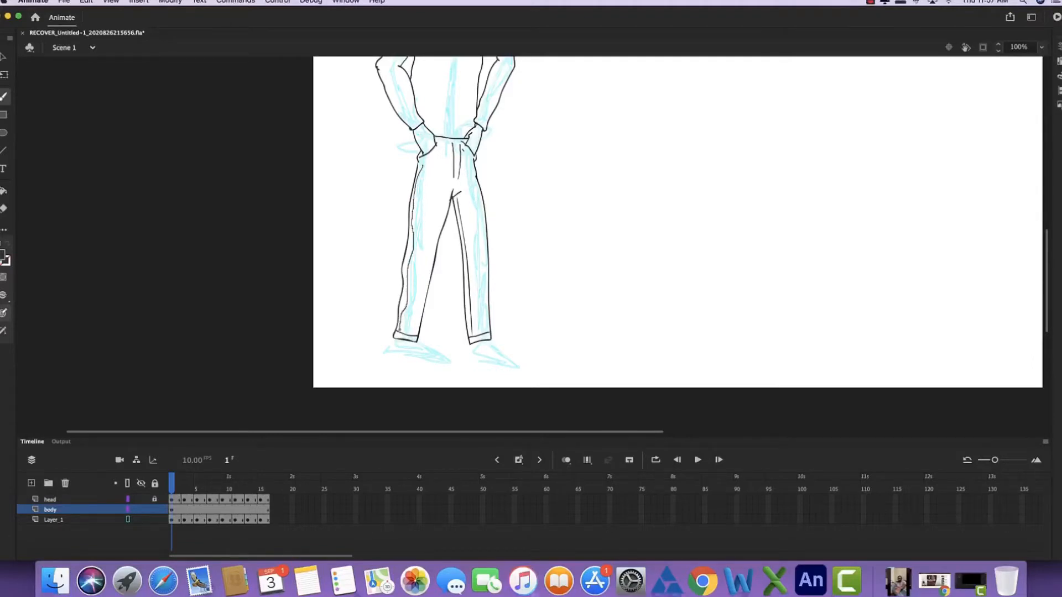
drag(399, 331, 399, 333)
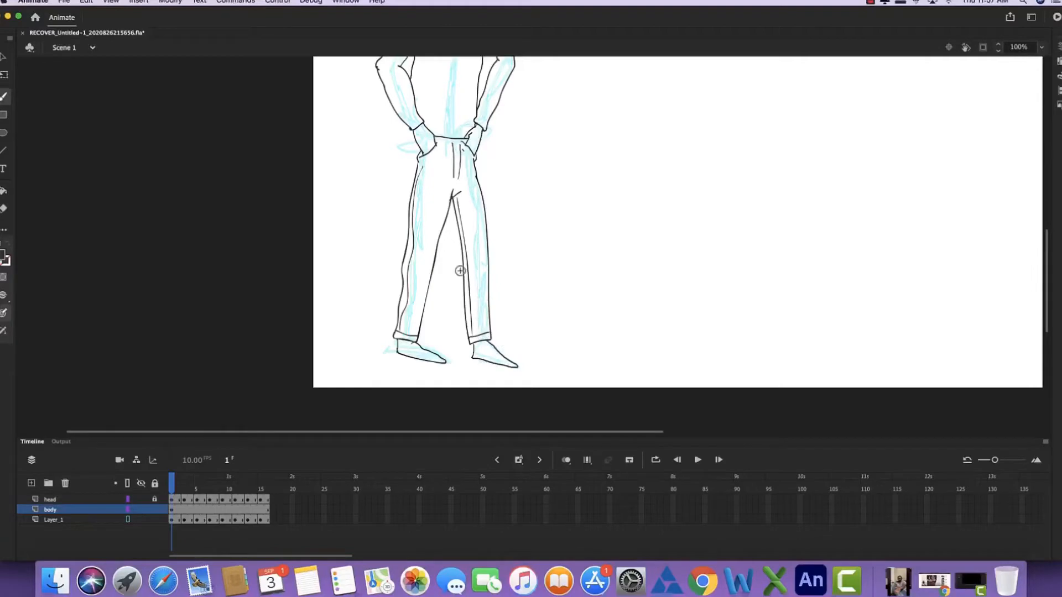
- Try to fill the neck with the dark colour using the Paint Bucket, and undo the fill
drag(438, 97, 431, 266)
key(v)
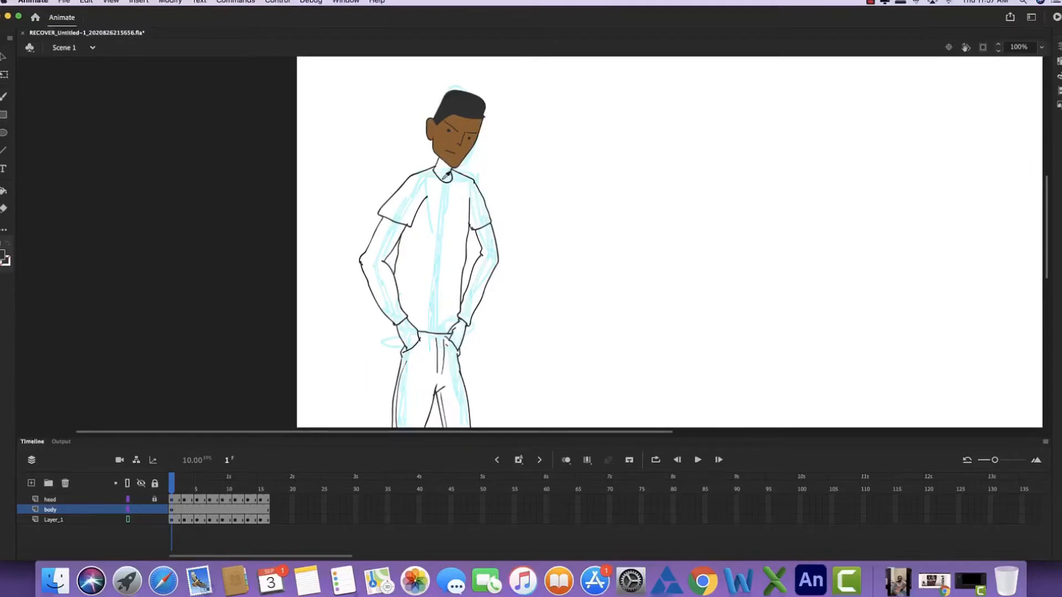
key(p)
key(k)
click(443, 172)
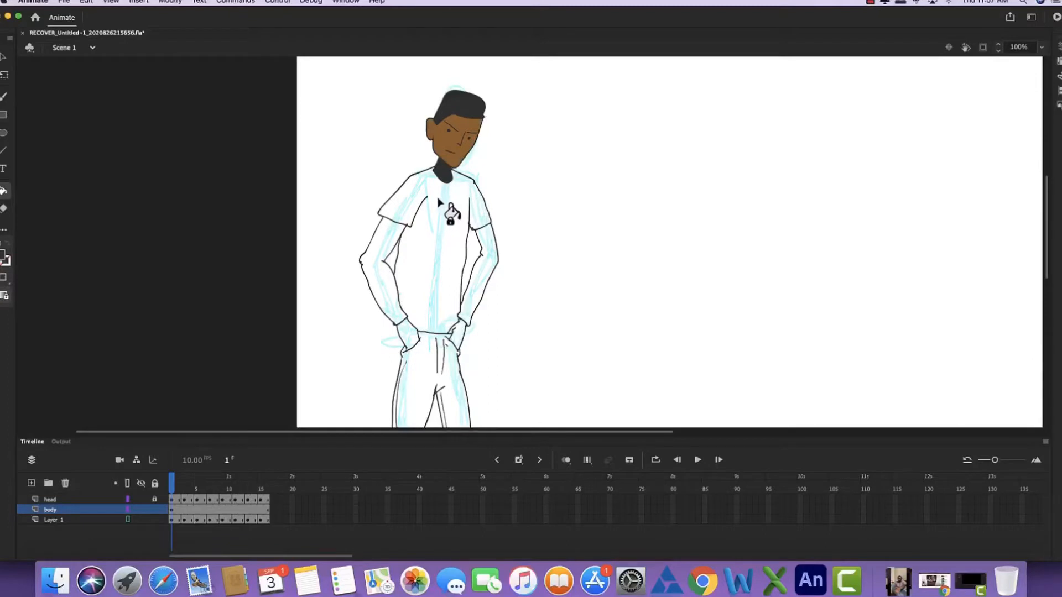
key(super+z)
- Fill the neck and both hands with the face's brown skin colour using the Paint Bucket
key(v)
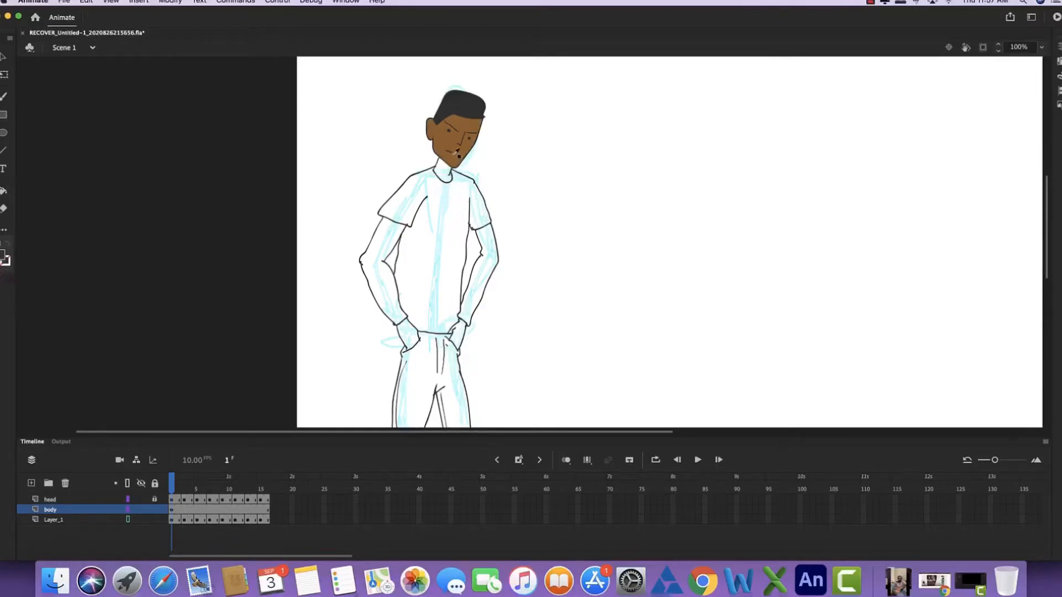
key(k)
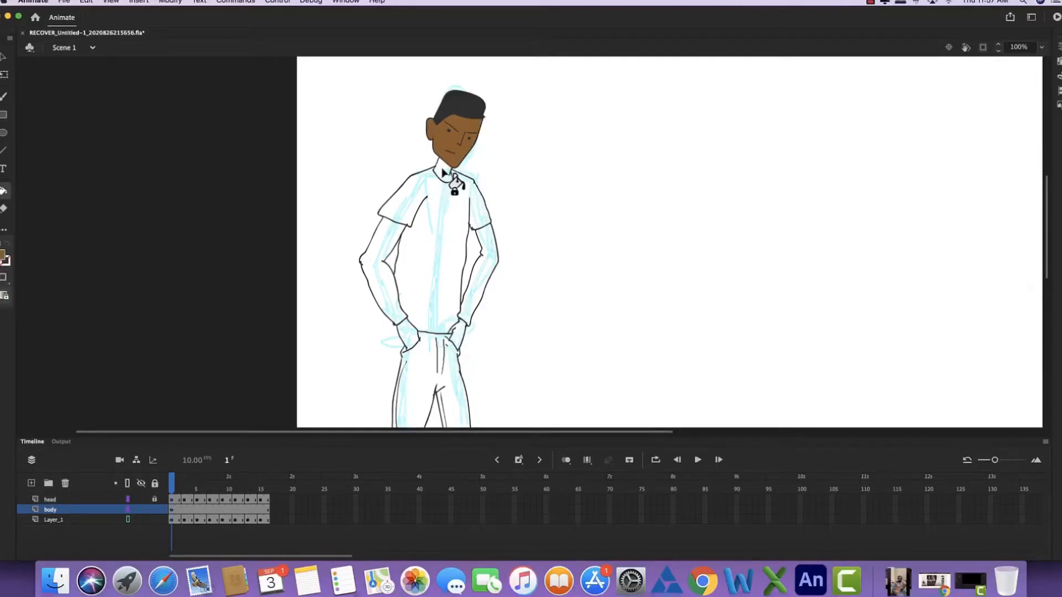
click(443, 173)
click(408, 333)
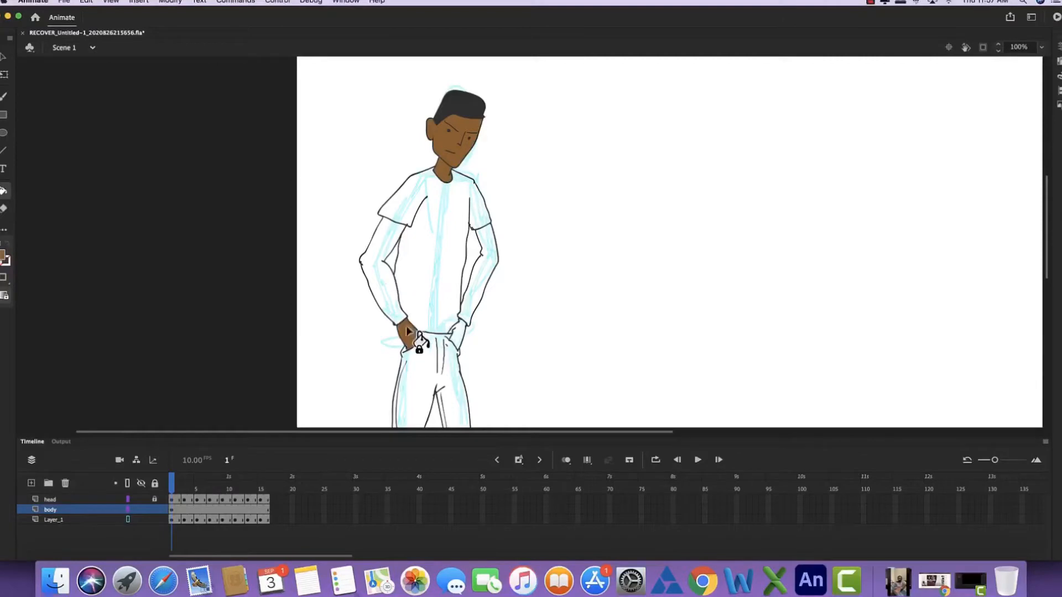
click(462, 342)
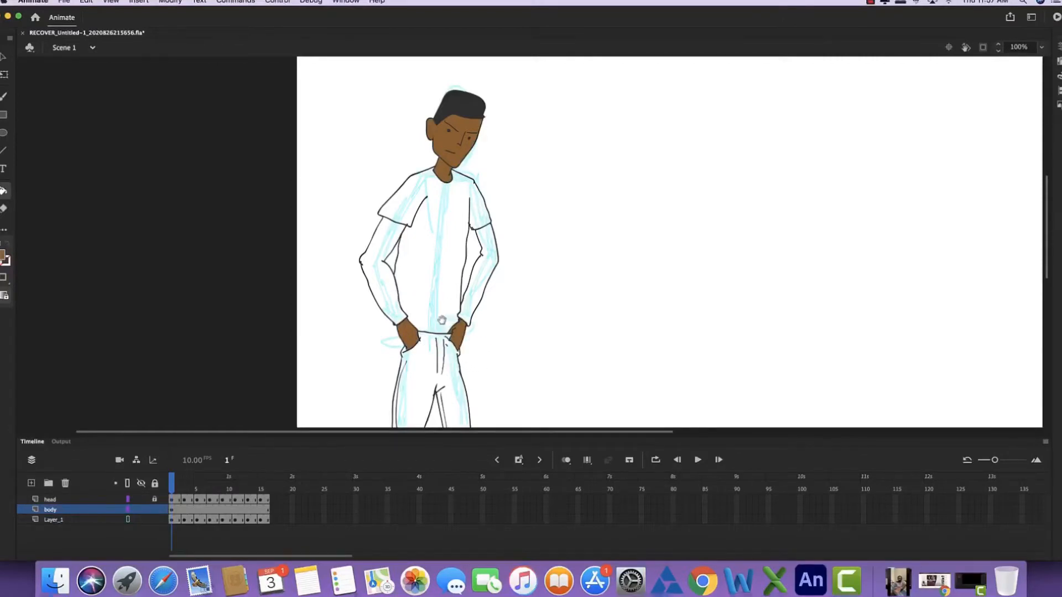
- Try filling the T-shirt with red #CC3300 and with coral #FF6666, undoing each fill
drag(453, 293, 403, 291)
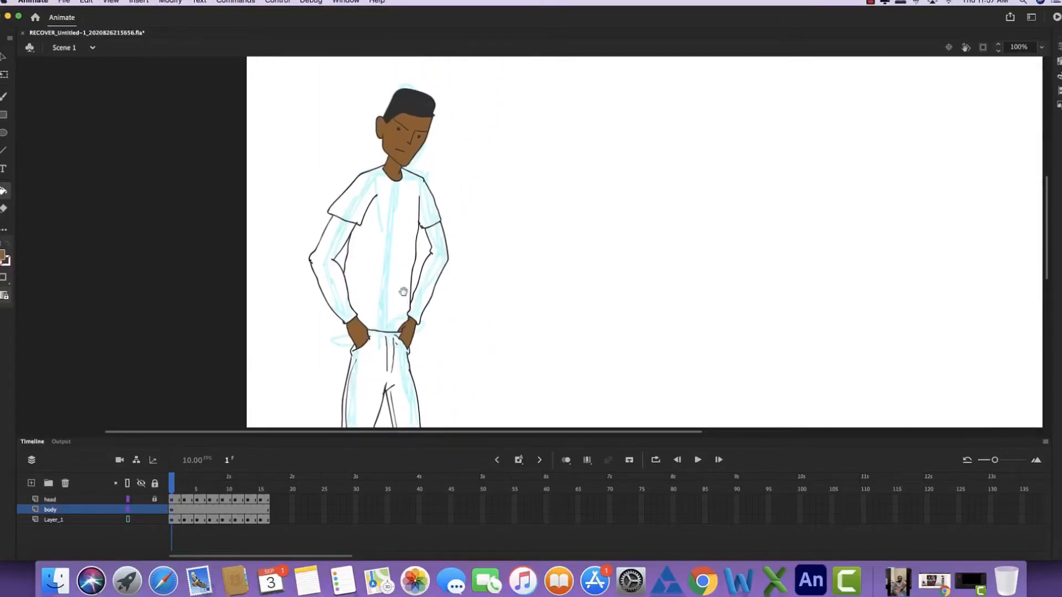
click(8, 258)
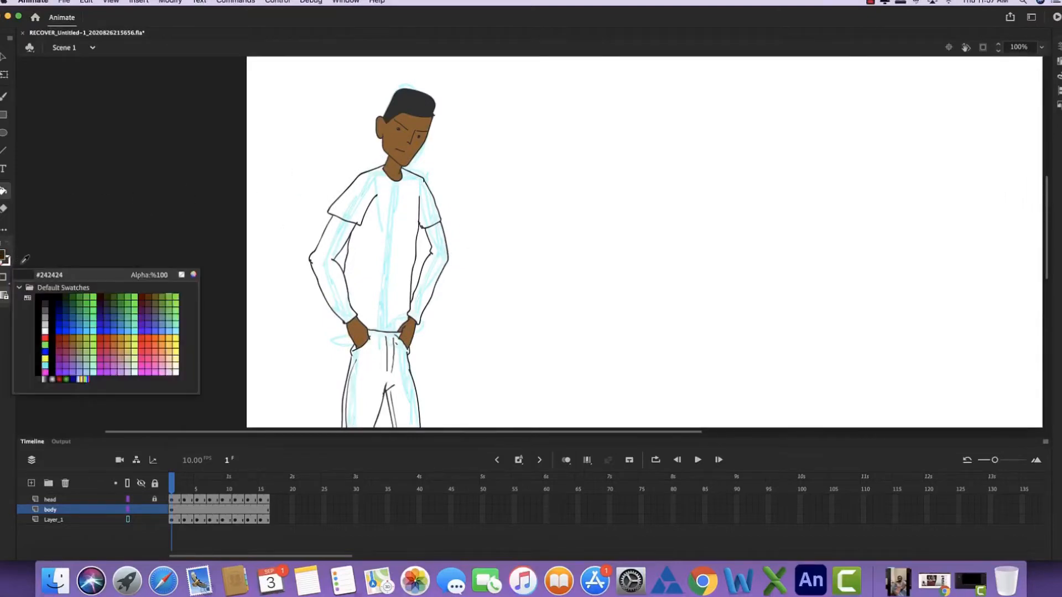
click(109, 333)
click(387, 241)
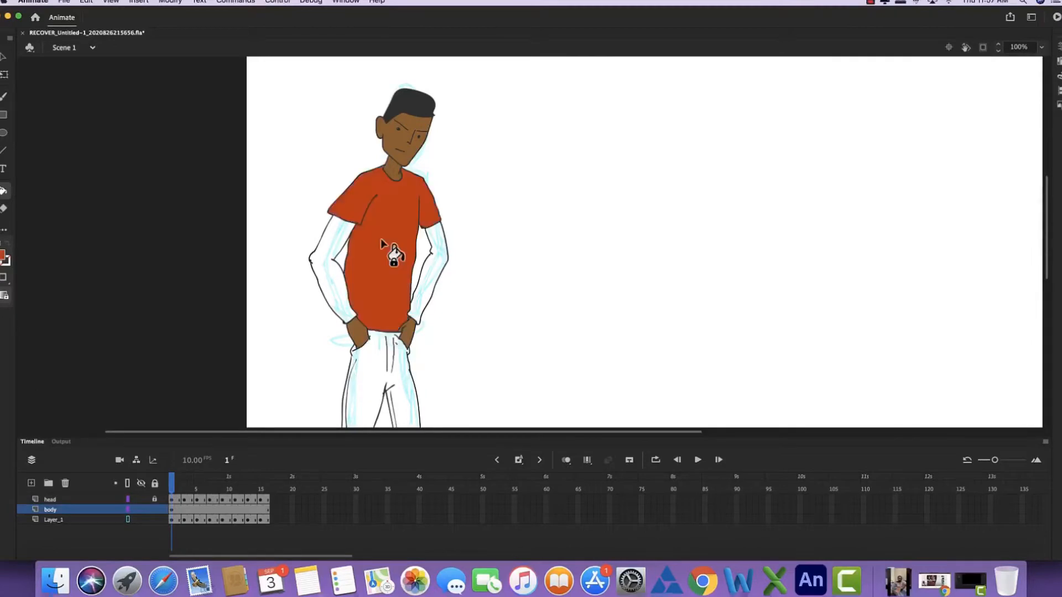
key(super+z)
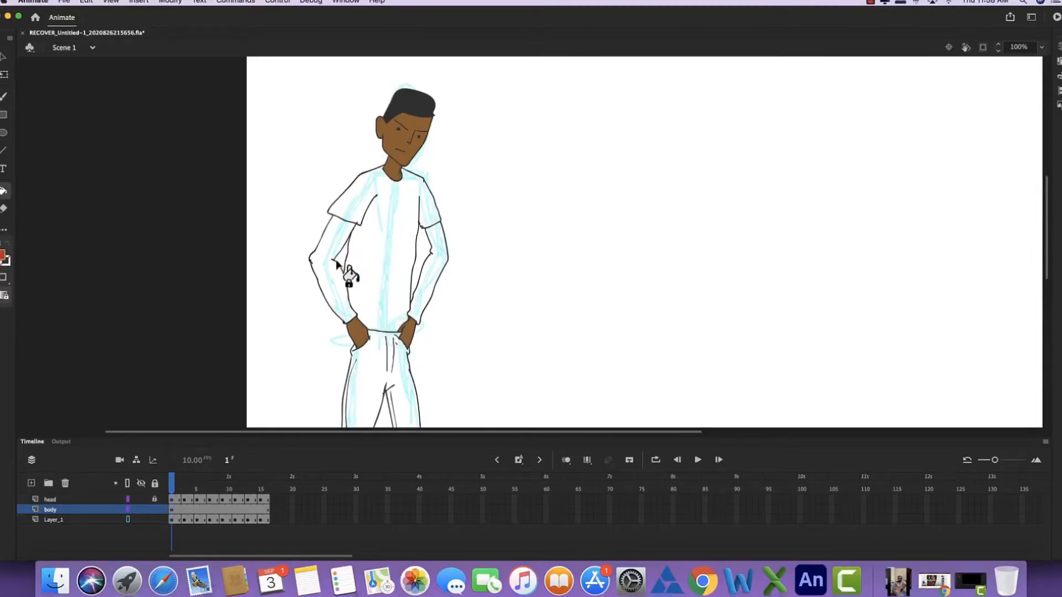
click(4, 257)
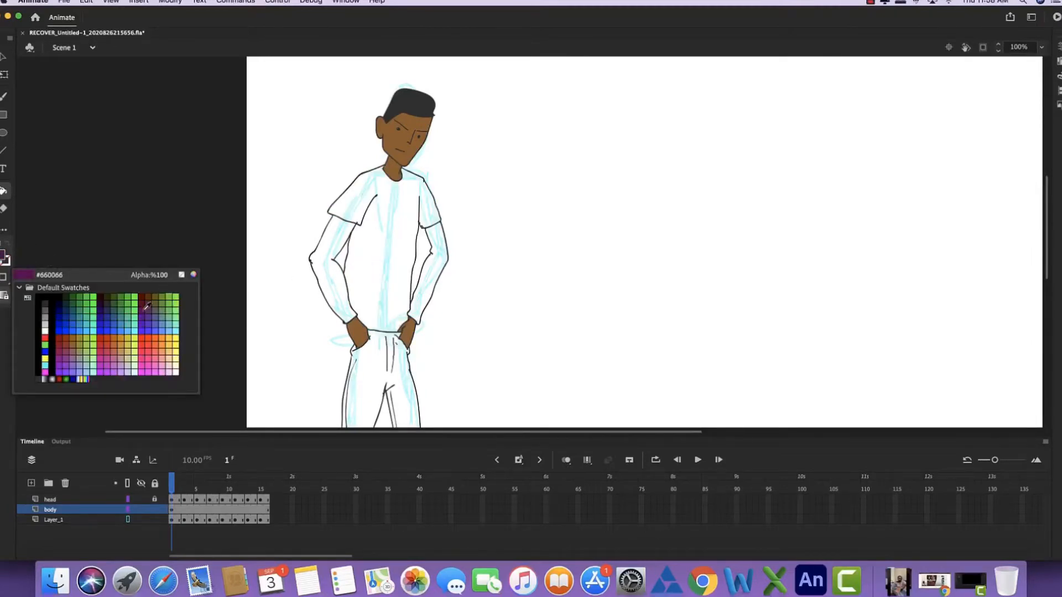
click(157, 347)
click(357, 250)
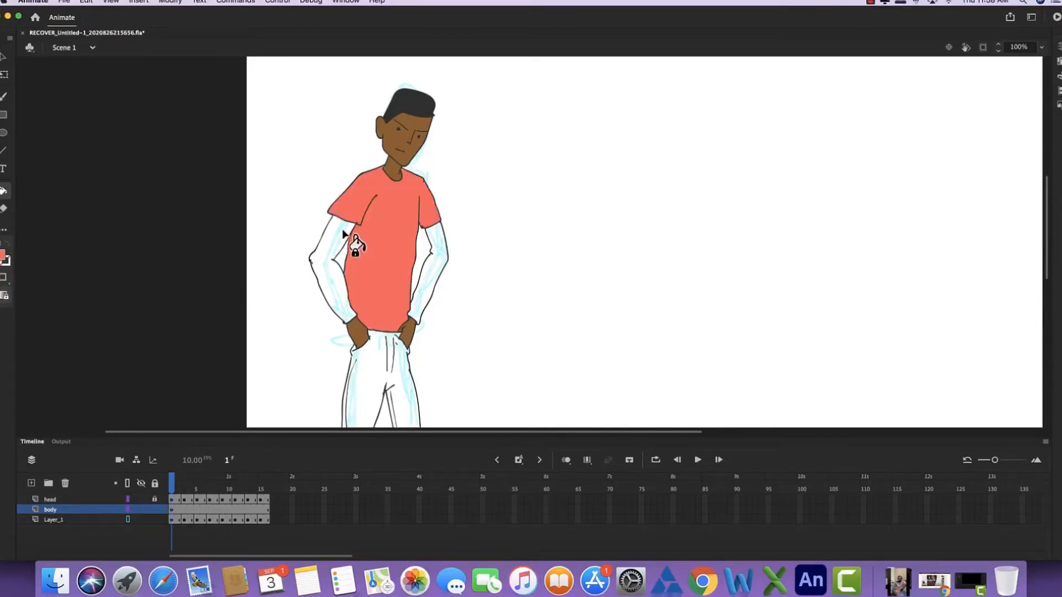
key(super+z)
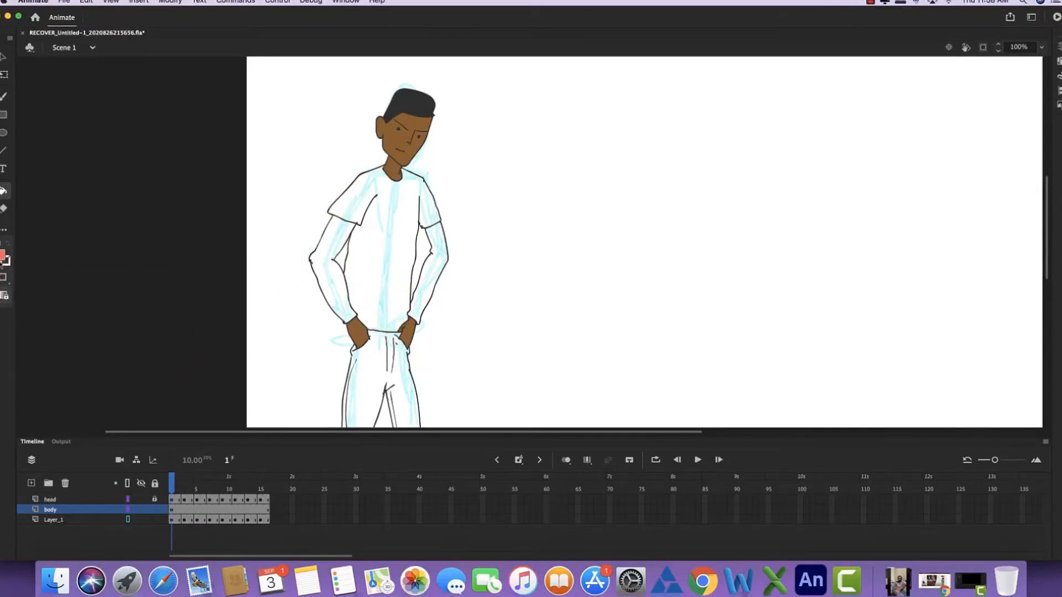
- Fill the T-shirt, including its short sleeves, with light orange
click(4, 257)
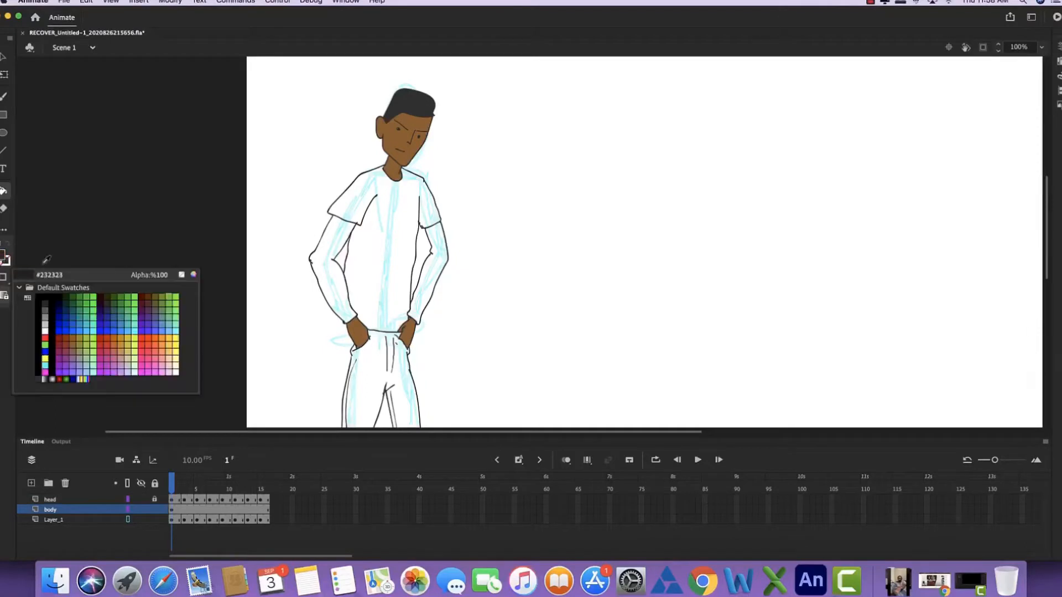
click(163, 341)
click(369, 269)
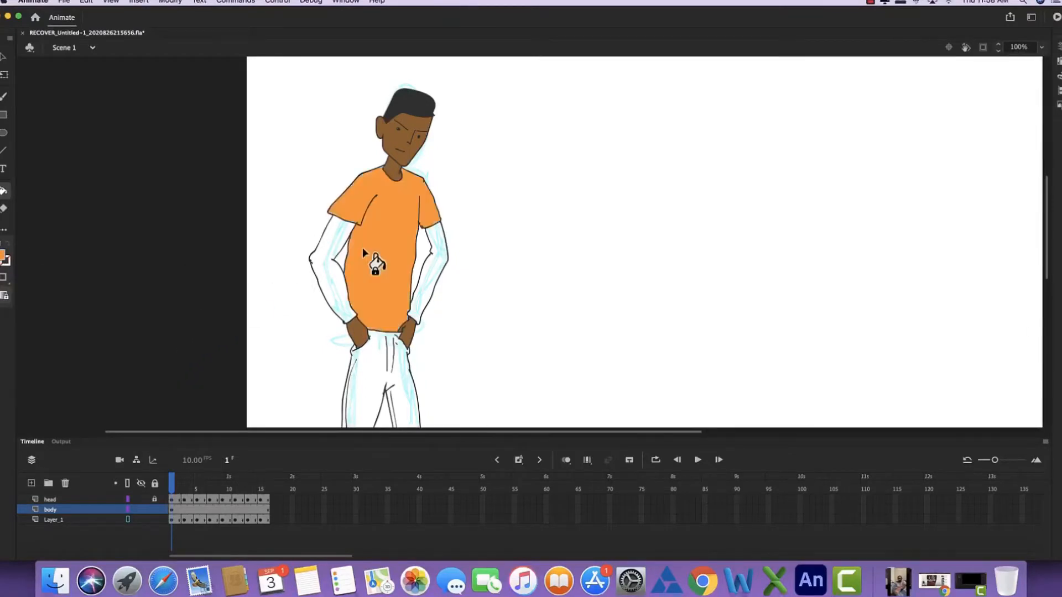
- Fill both long undershirt sleeves with dark grey, from the T-shirt sleeves to the wrists
click(3, 257)
click(45, 315)
click(358, 241)
click(436, 274)
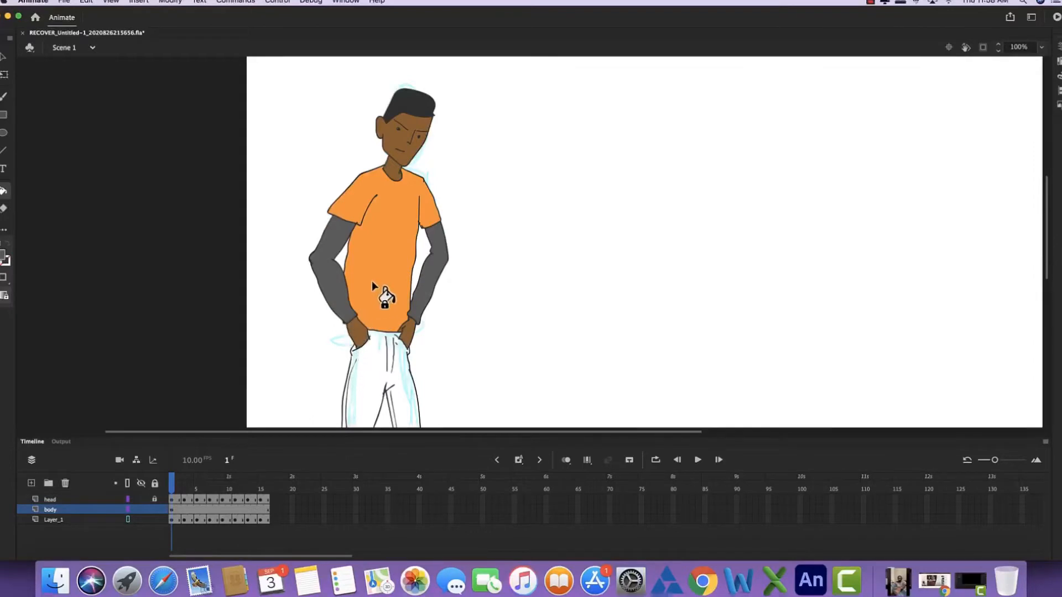
- Fill the trousers with black #000000
drag(379, 310, 388, 168)
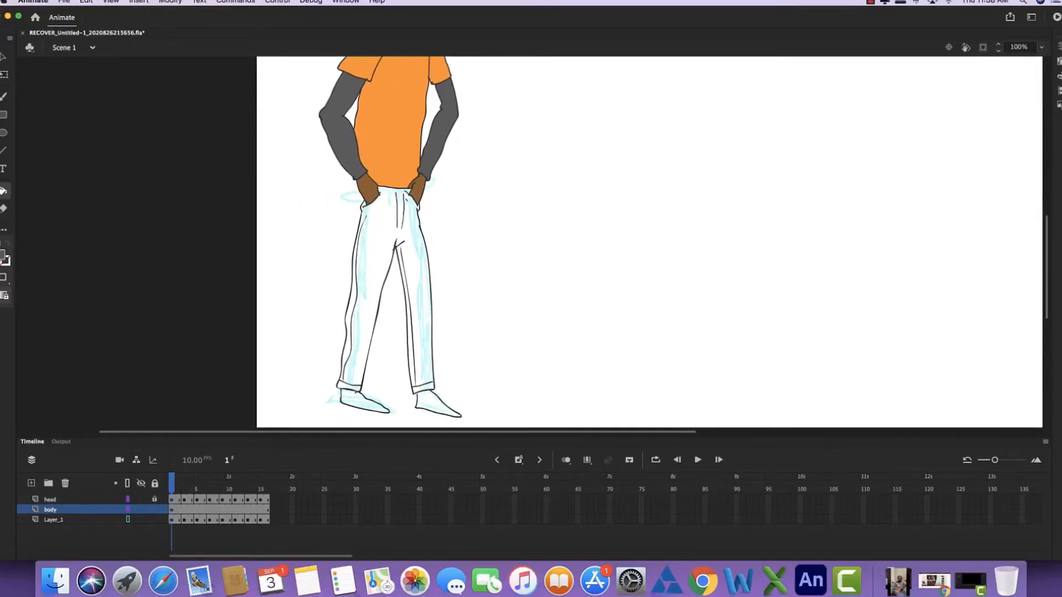
click(5, 259)
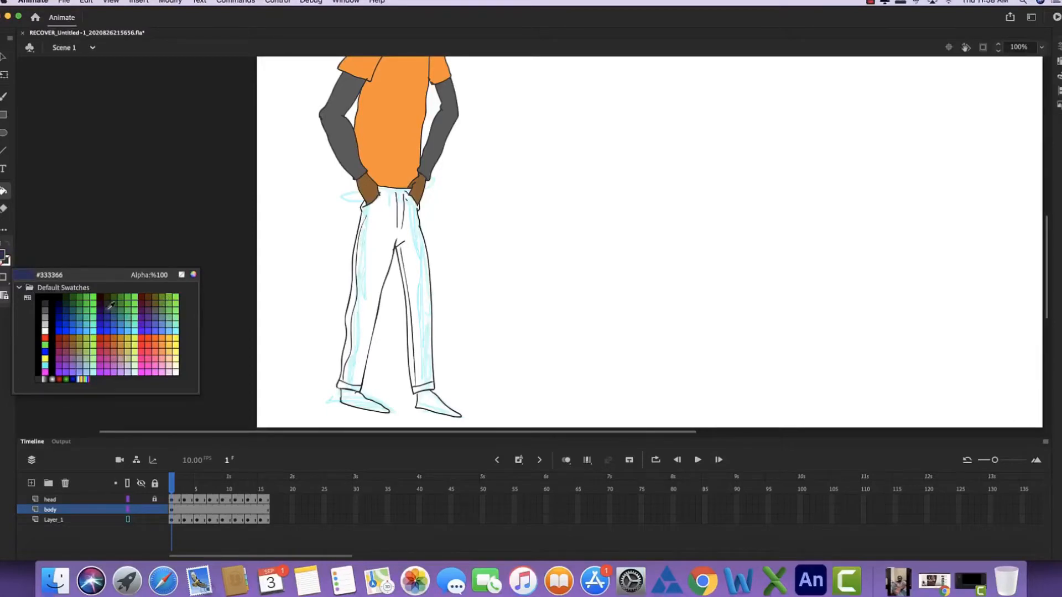
click(51, 302)
click(371, 239)
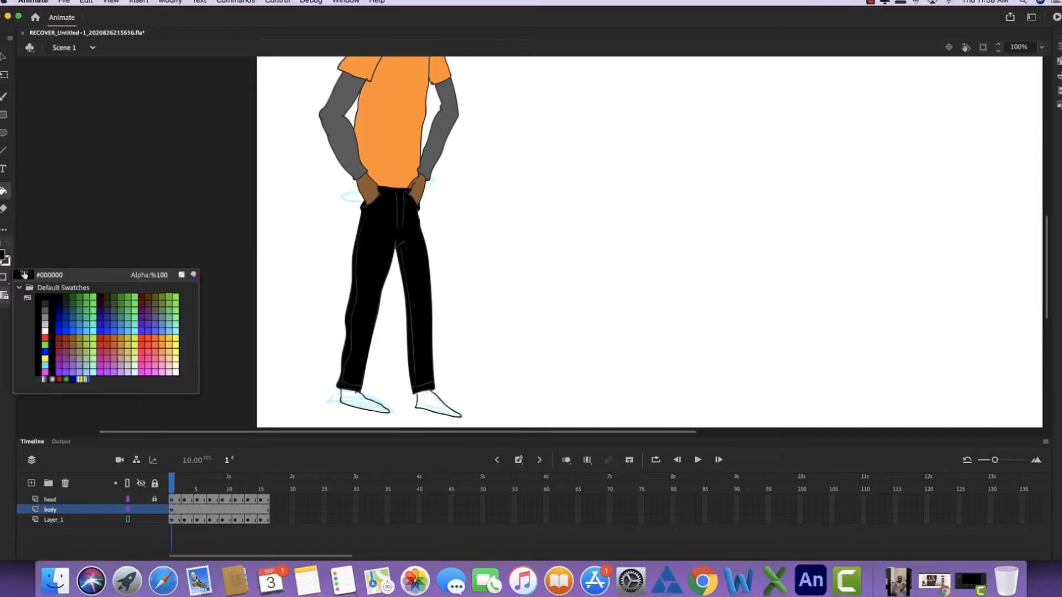
- Fill the left-hand shoe with dark navy blue
click(3, 256)
click(70, 308)
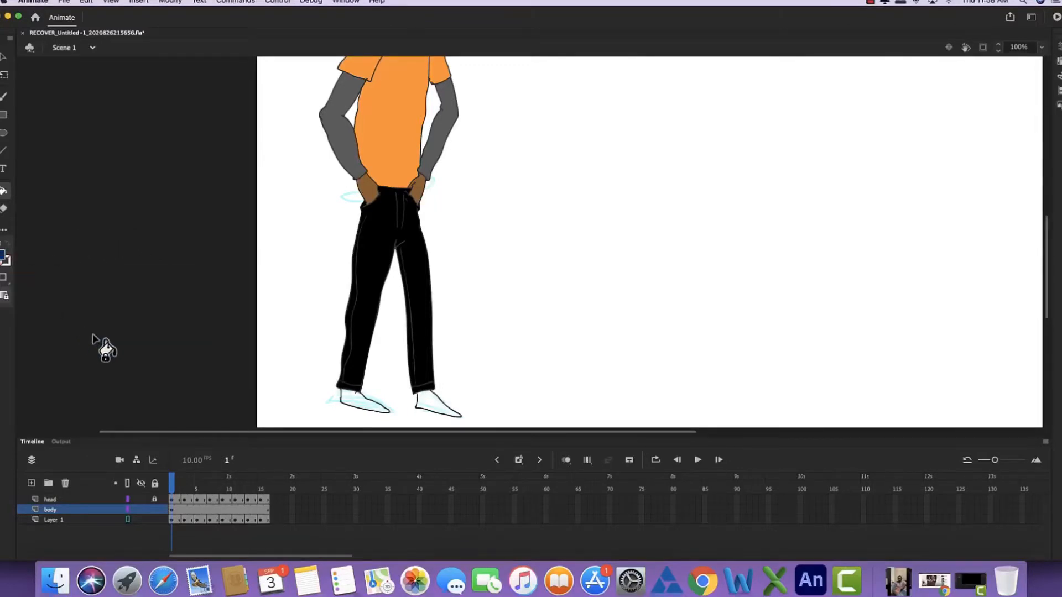
click(347, 406)
- Try to fill the right-hand shoe navy, switching the gap option to Close Medium Gaps, Close Large Gaps and back to Don't Close Gaps
click(430, 409)
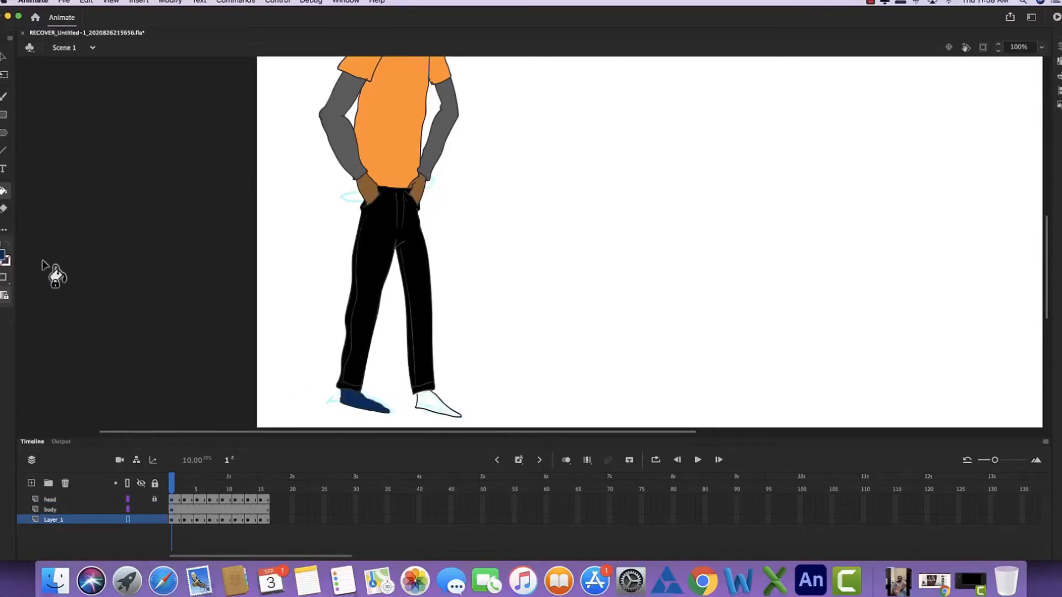
click(5, 296)
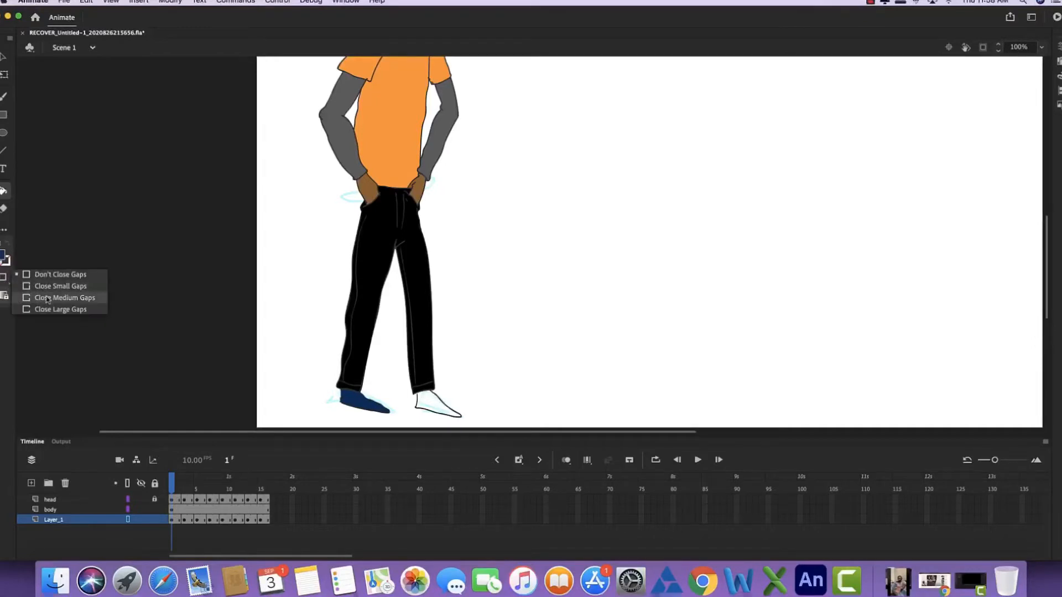
click(65, 299)
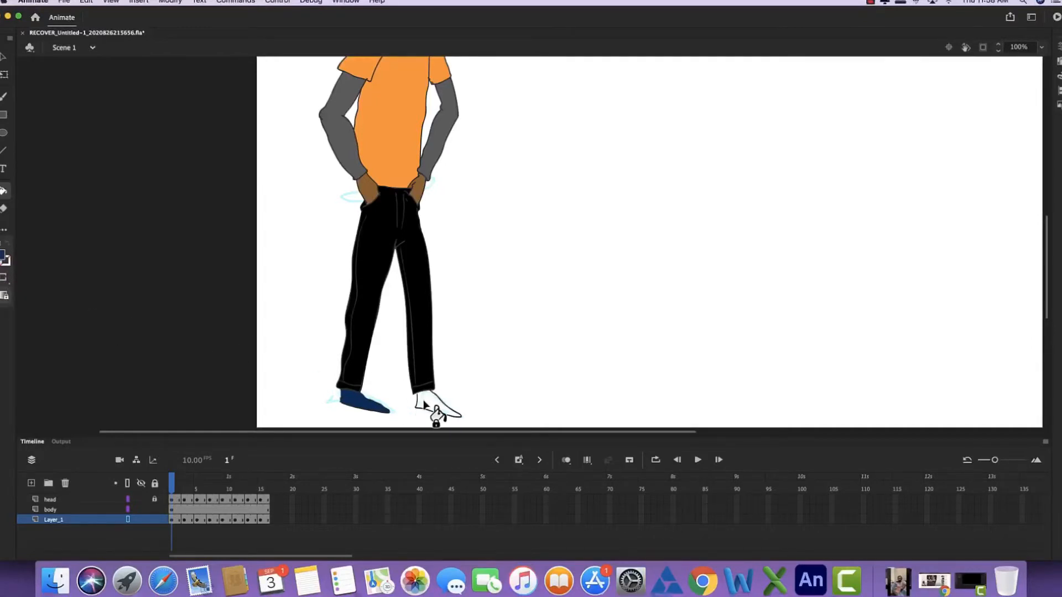
click(4, 278)
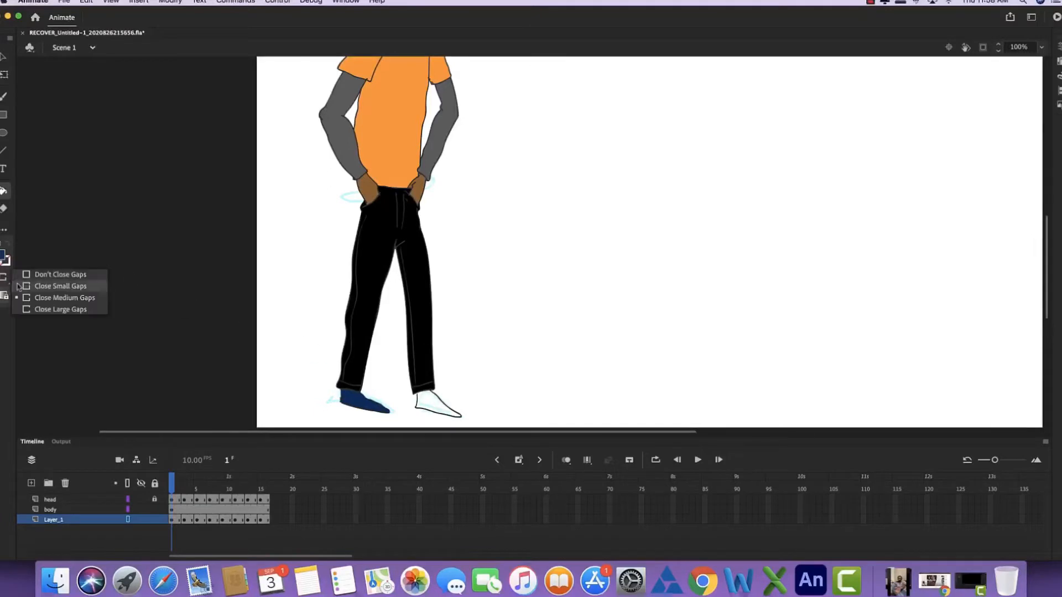
click(58, 308)
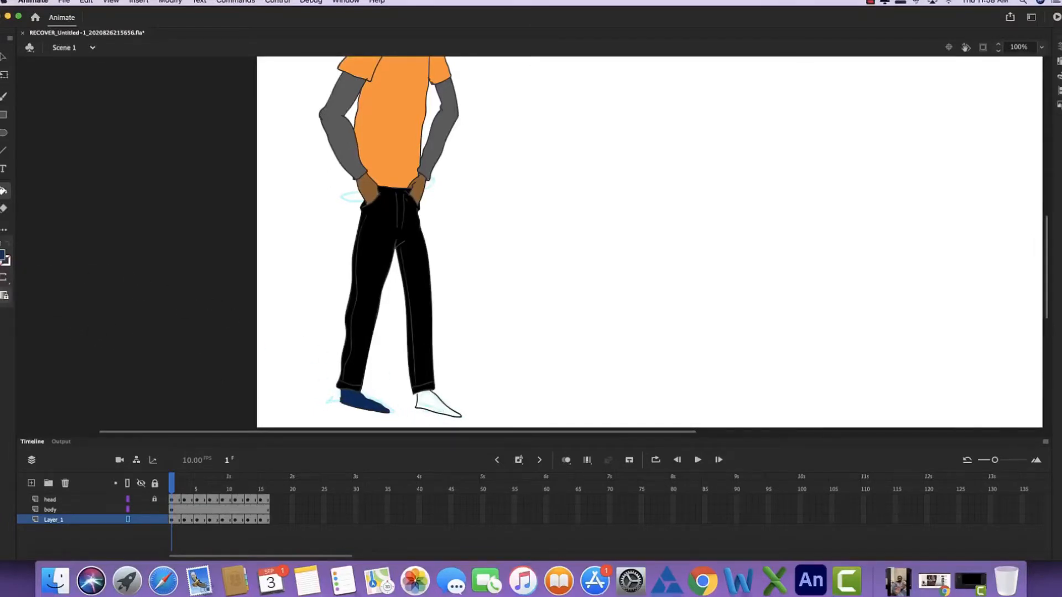
click(5, 278)
click(69, 276)
- Close the gap in the right-hand shoe's heel outline with the Brush on the body layer, and fill the shoe with navy
key(super+equal)
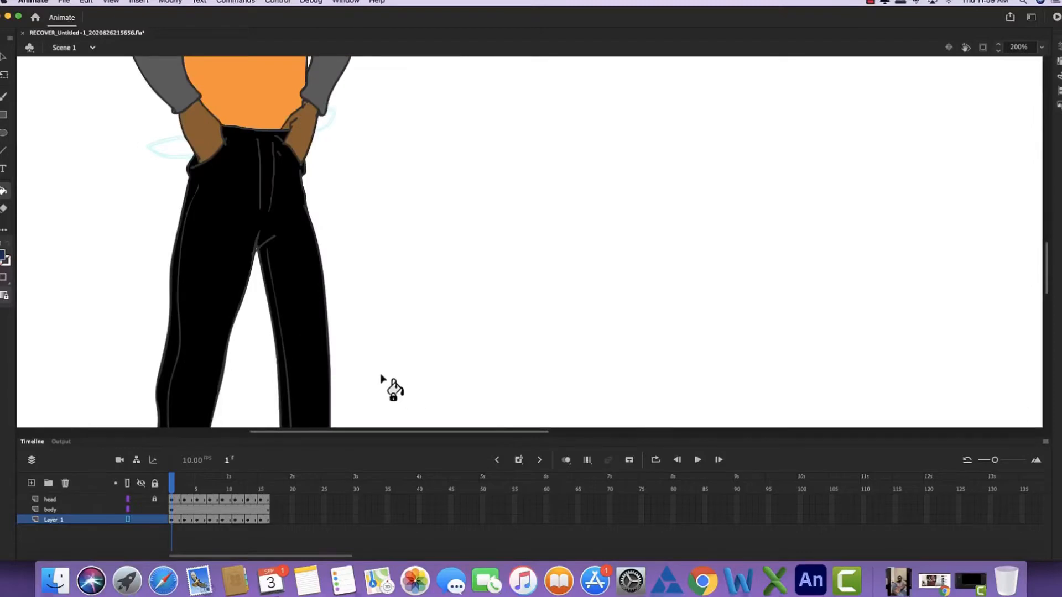
mouse_move(381, 369)
mouse_down()
mouse_move(388, 199)
mouse_move(412, 137)
mouse_up()
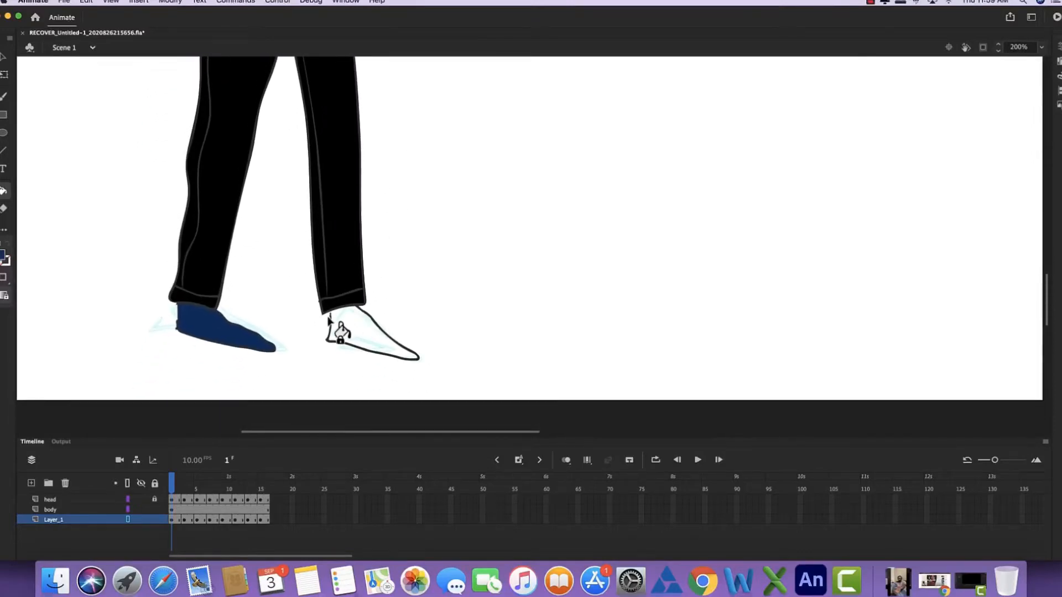
key(b)
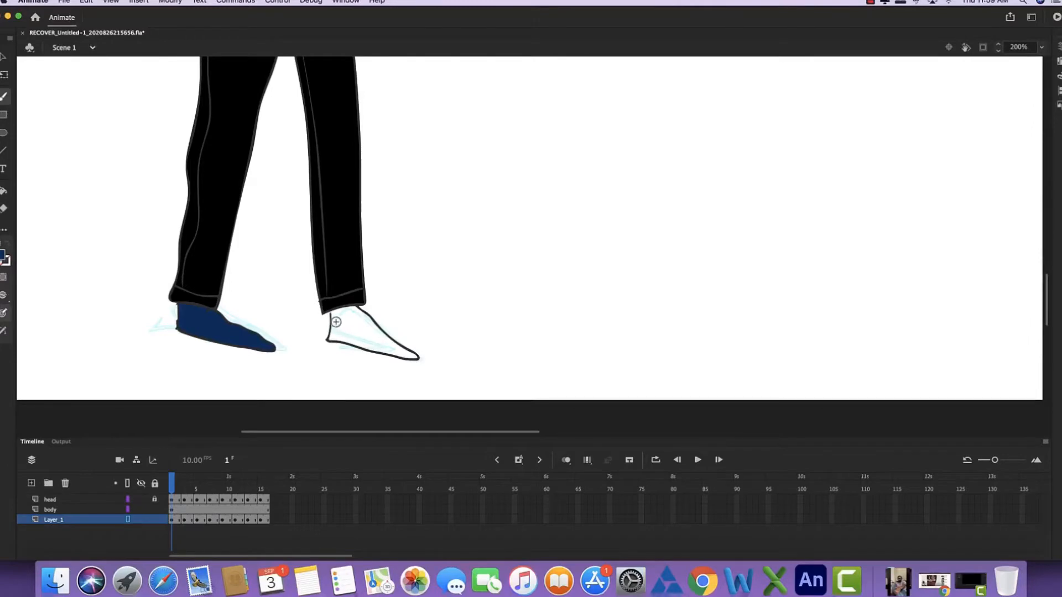
click(171, 510)
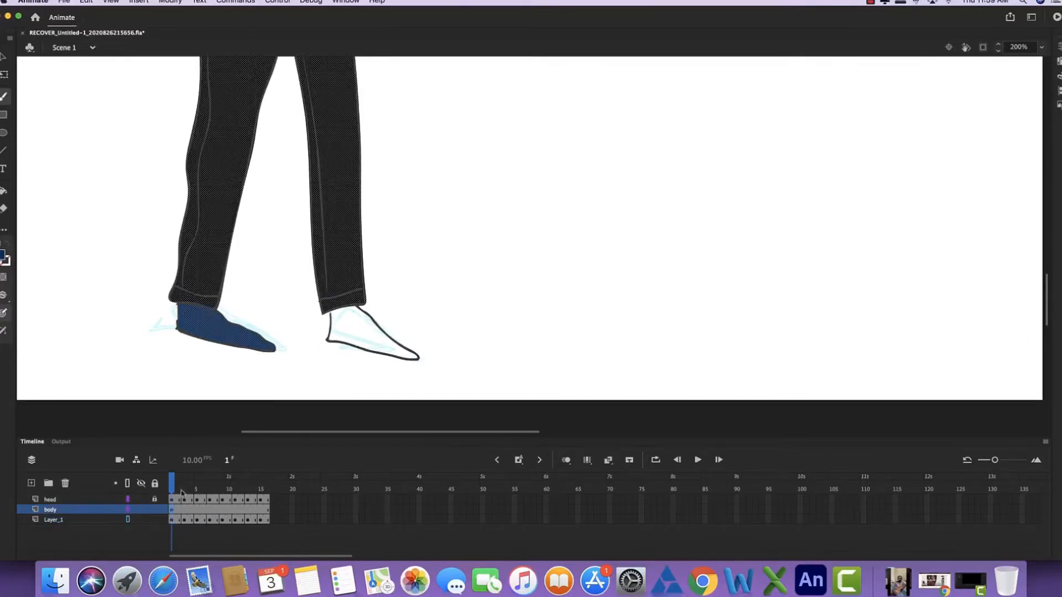
drag(330, 312, 331, 319)
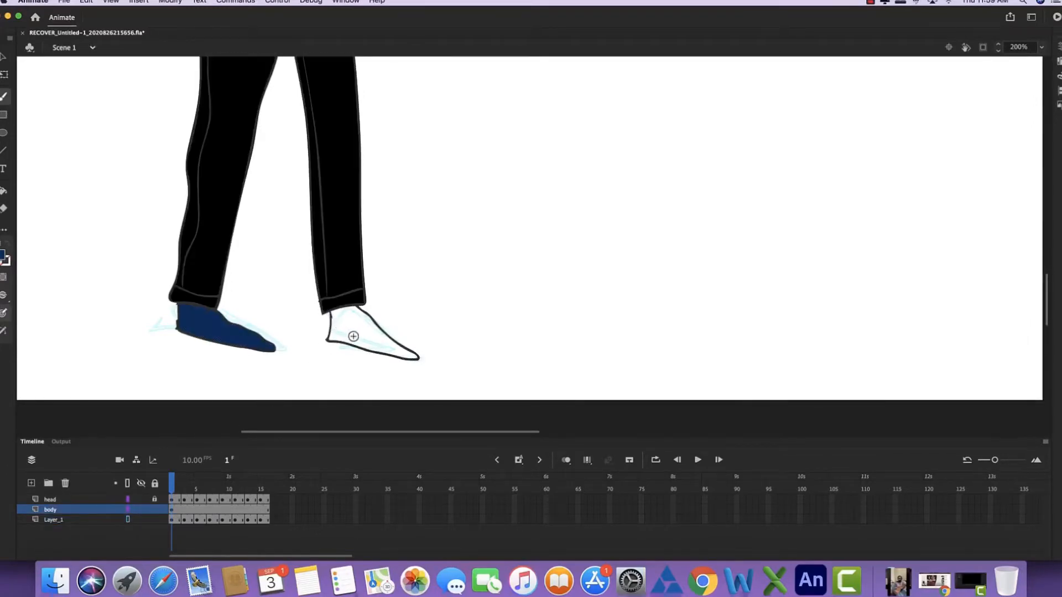
key(k)
click(354, 341)
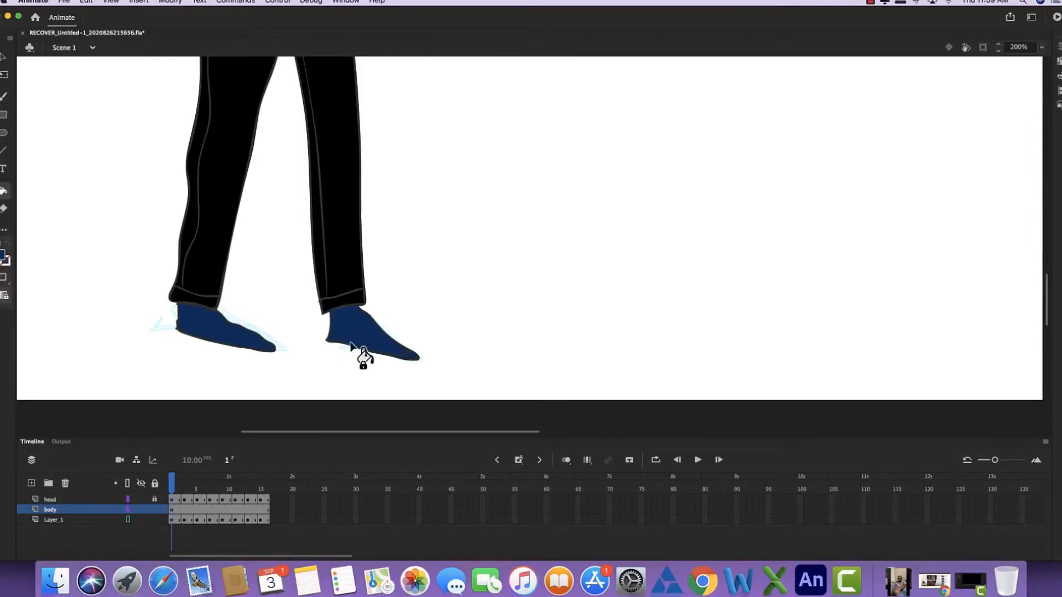
- Activate the Brush and add a keyframe at frame 3 of the body layer
key(super+minus)
key(super+minus)
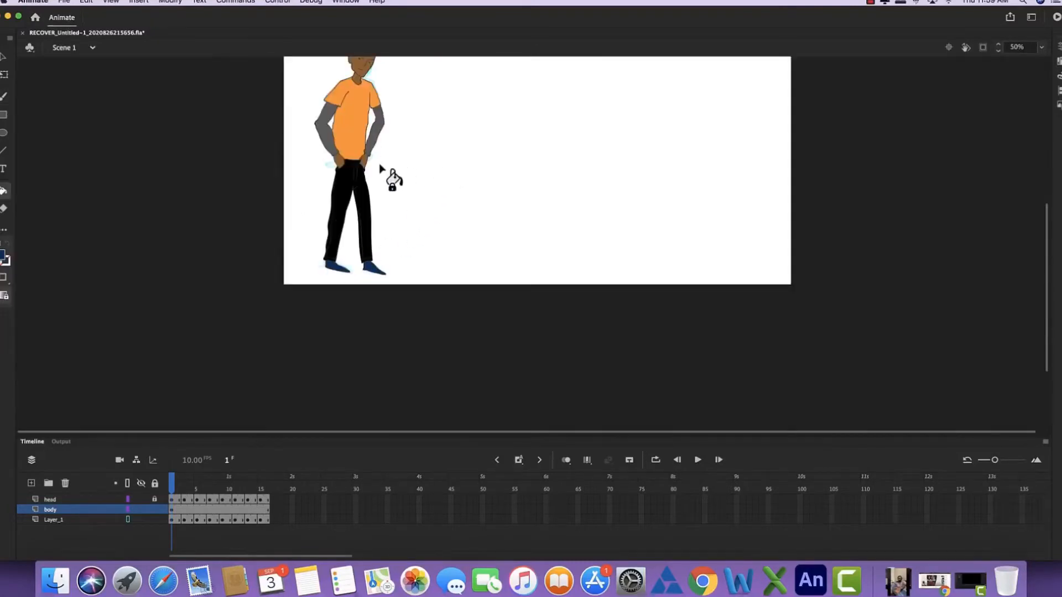
key(space)
drag(359, 140, 343, 246)
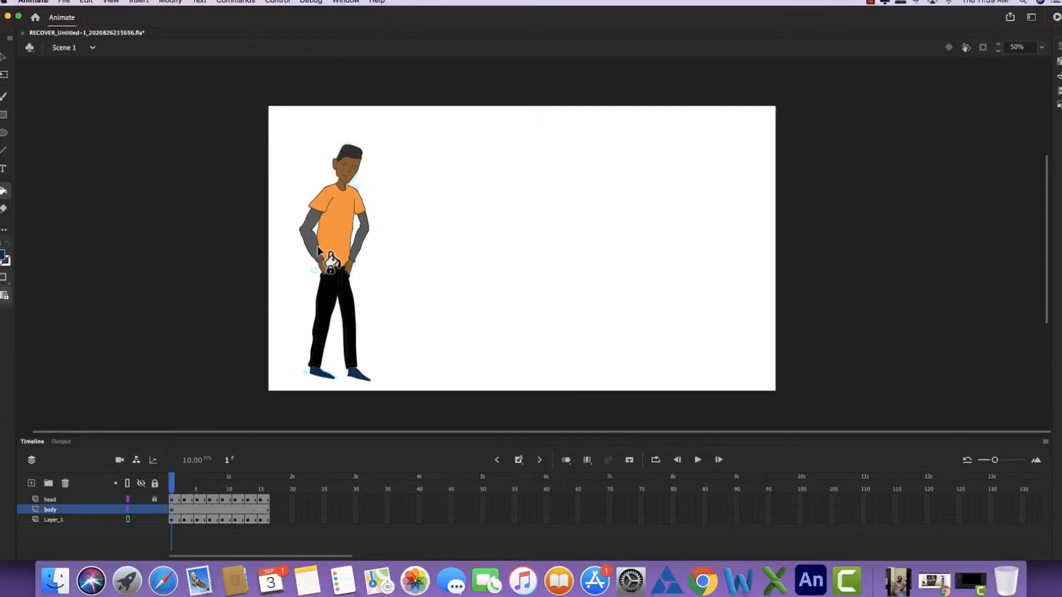
key(super+equal)
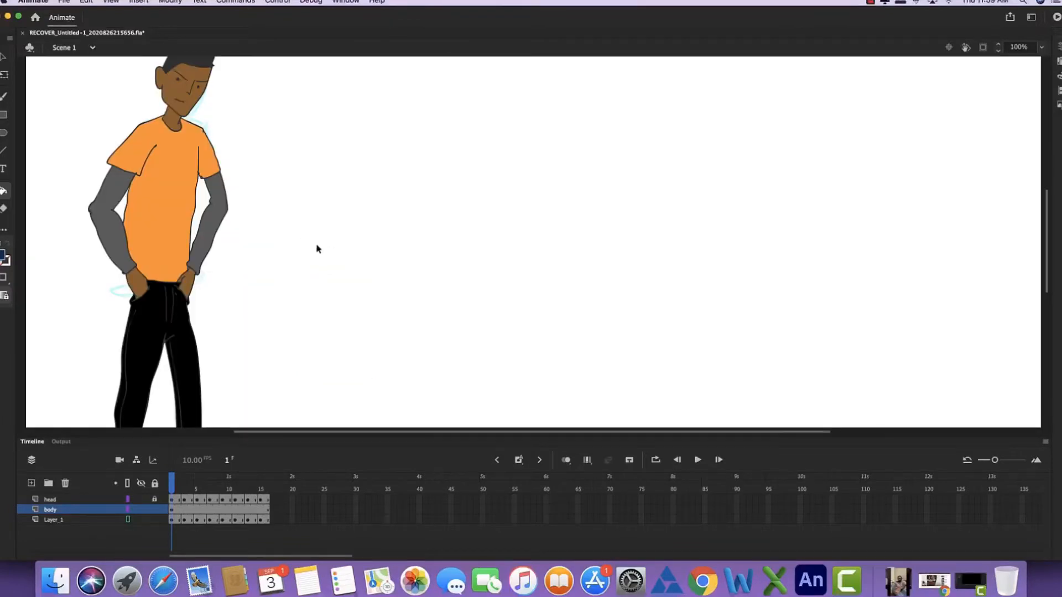
key(super+minus)
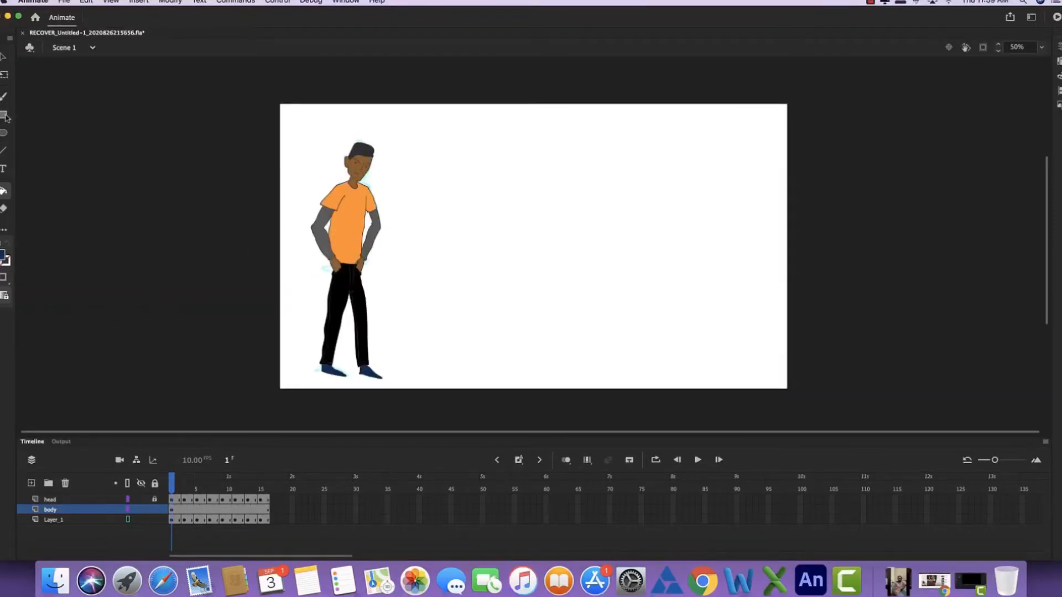
click(4, 97)
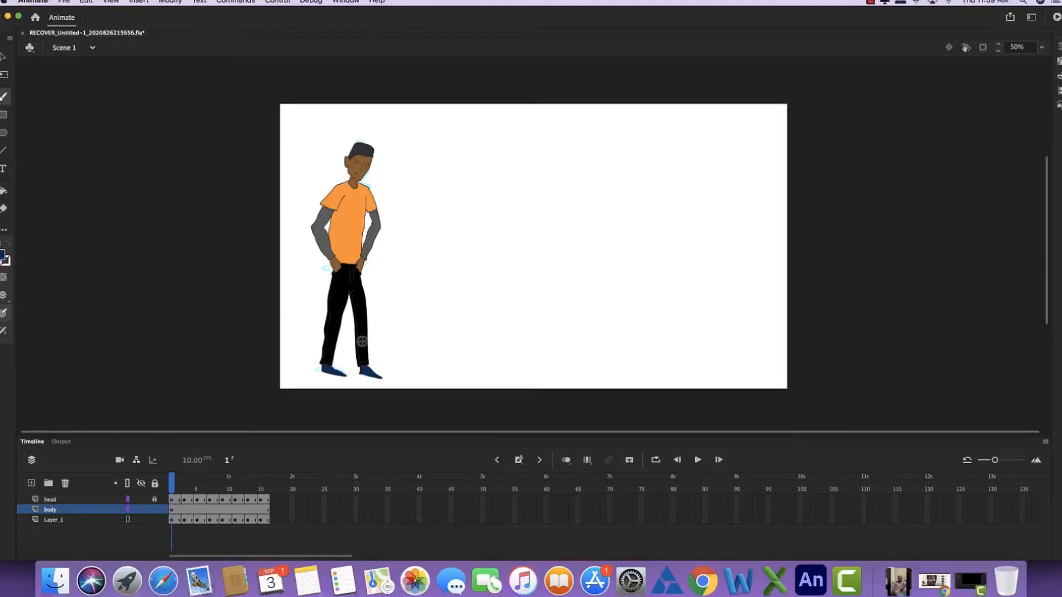
click(184, 512)
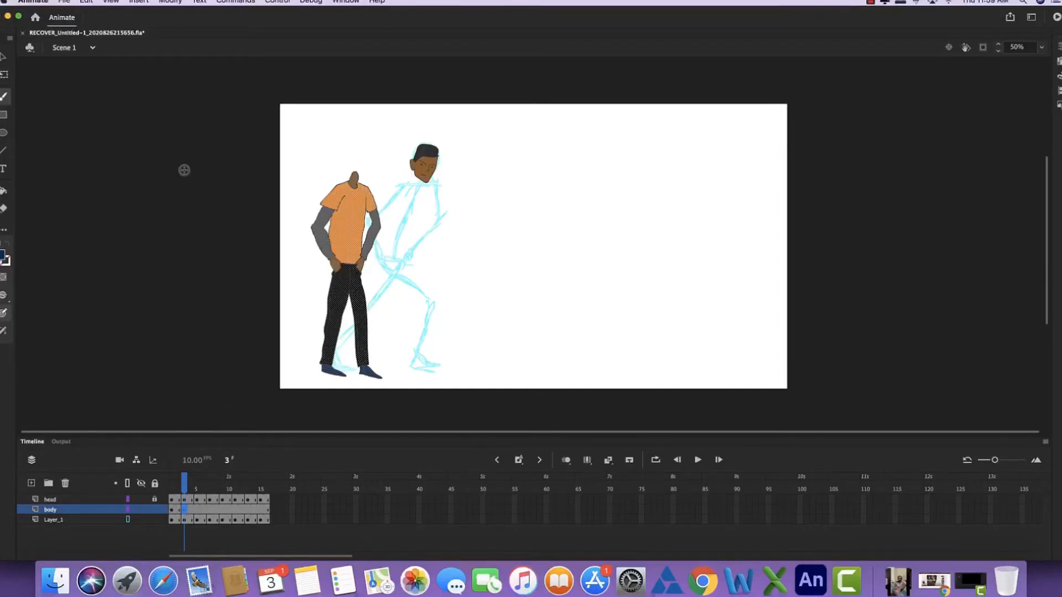
- Skew the frame 3 body with Free Transform so it leans forward, and move it over the rough sketch beneath the head
click(5, 76)
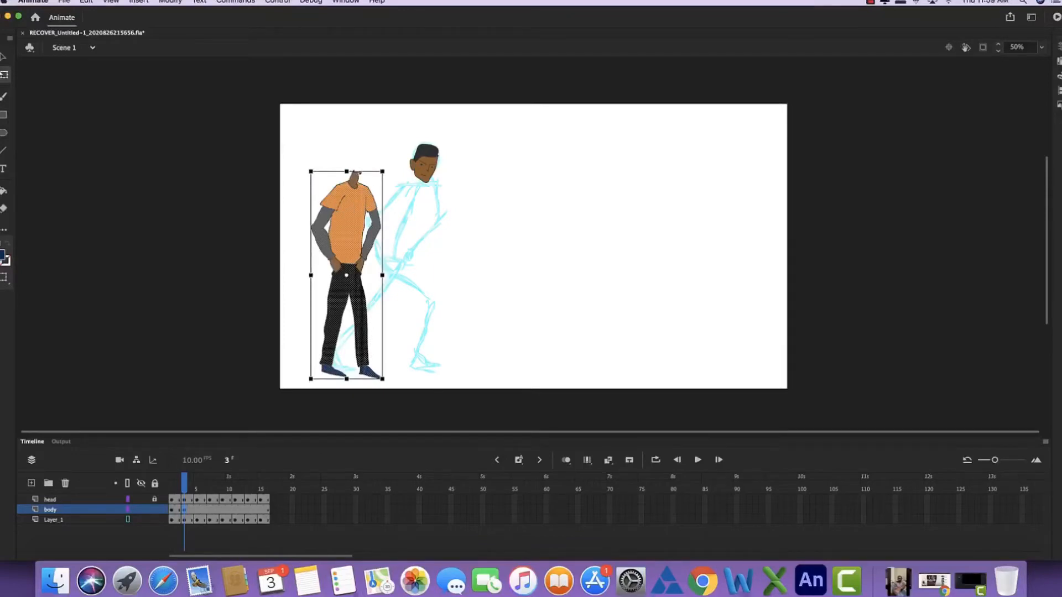
drag(356, 173, 380, 173)
drag(361, 214, 412, 223)
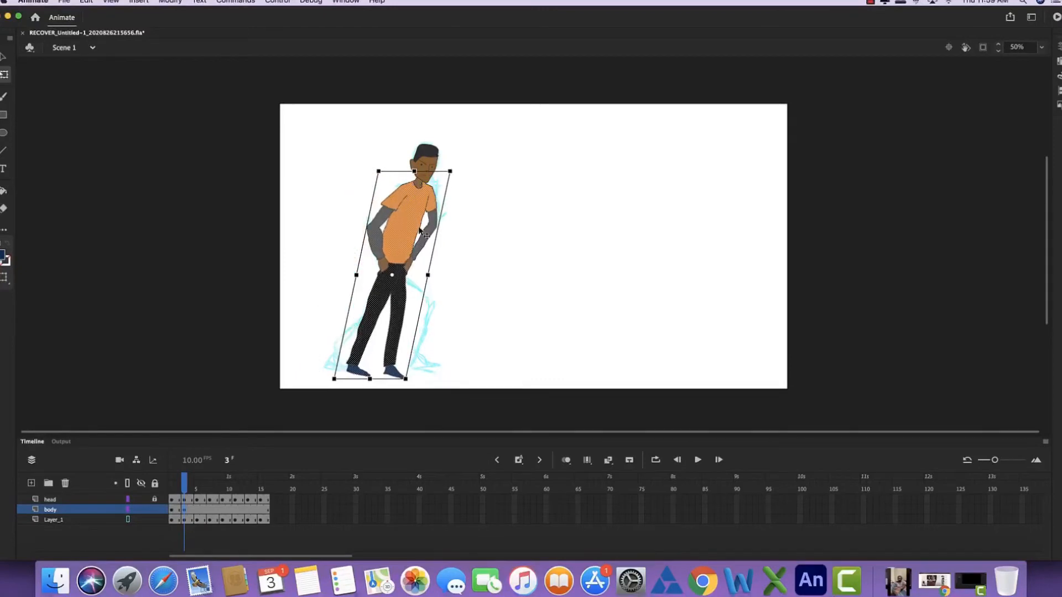
click(463, 323)
- Lock Layer_1, and separate the legs below the hips with the Lasso, moving them to the blank canvas right of the figure
key(l)
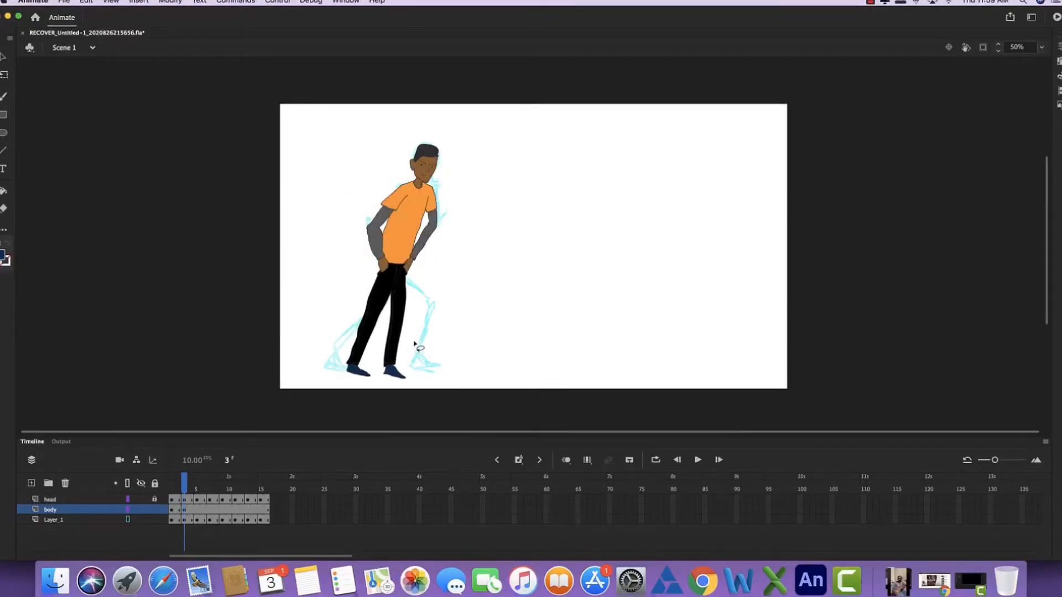
mouse_move(425, 360)
mouse_down()
mouse_move(329, 410)
mouse_move(312, 352)
mouse_move(374, 285)
mouse_up()
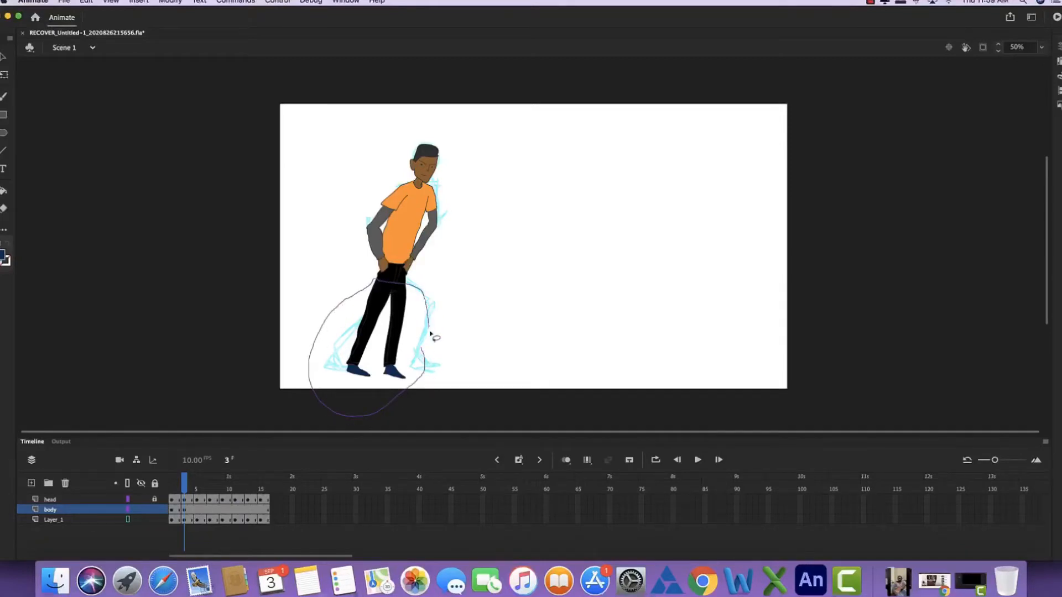
drag(431, 333, 415, 365)
drag(396, 330, 519, 316)
key(super+z)
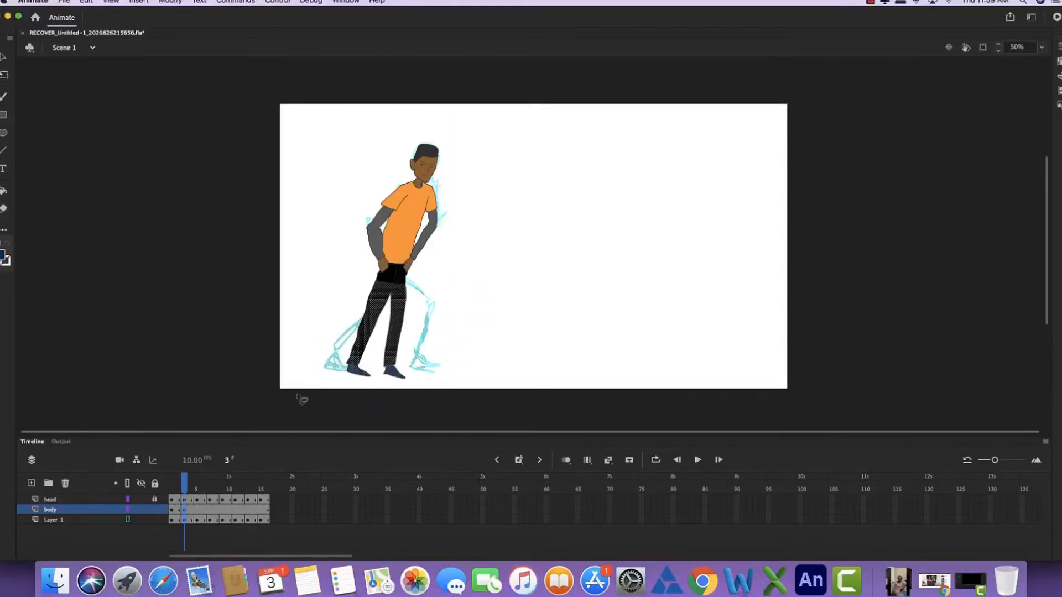
click(156, 521)
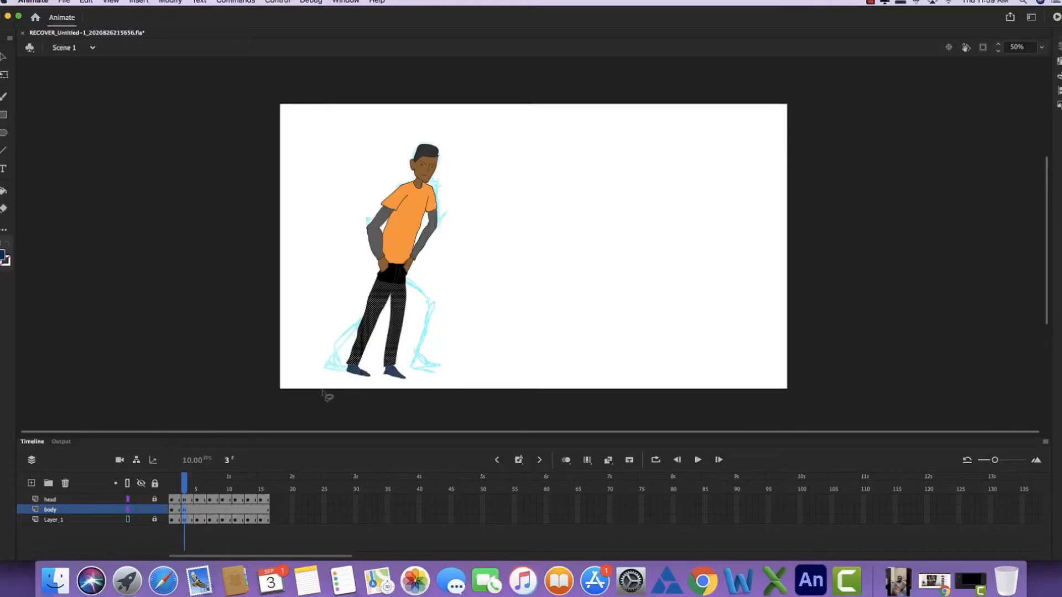
drag(399, 314, 532, 294)
click(570, 292)
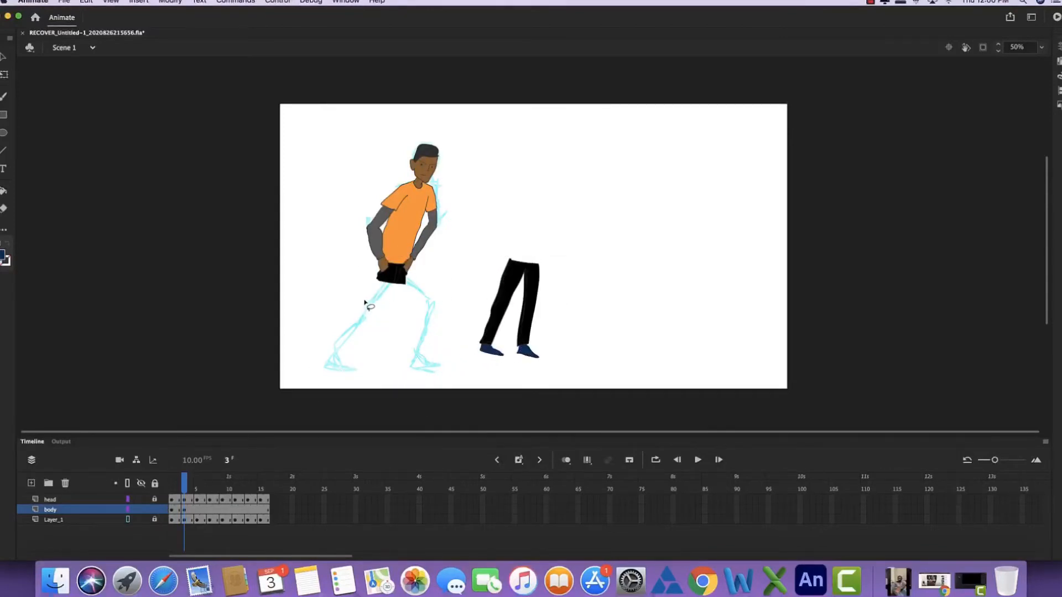
- Lasso the lower edge of the remaining black hip piece and move it clear of the figure to the left
key(super+equal)
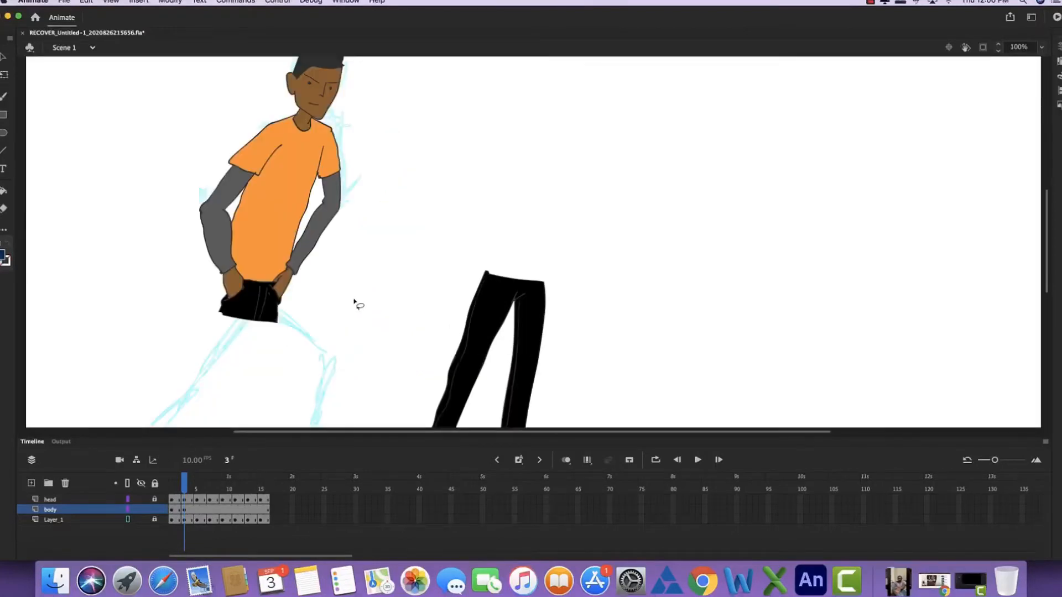
scroll(354, 302, down, 5)
scroll(354, 302, left, 2)
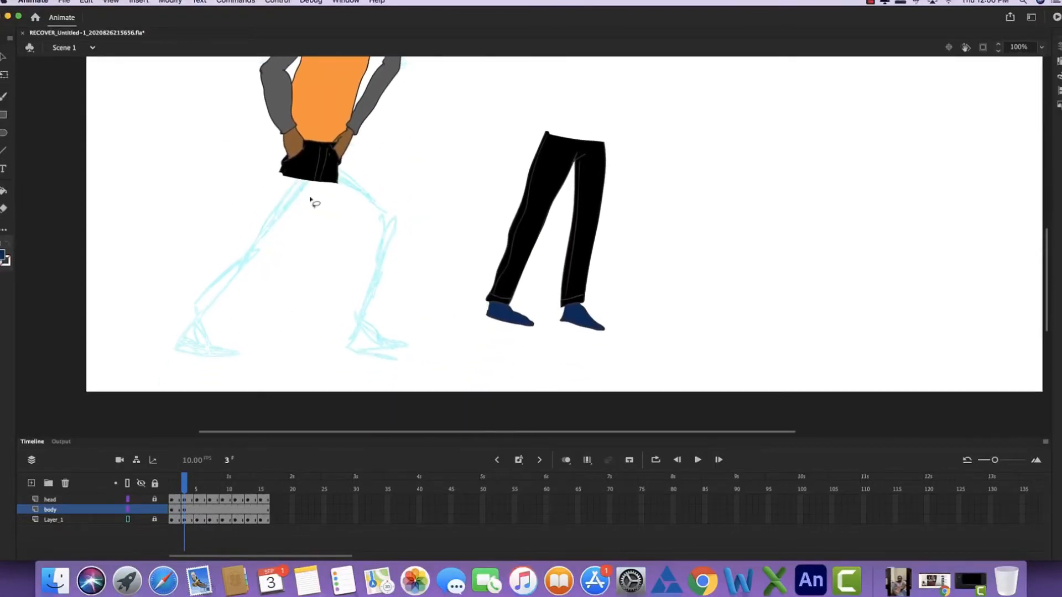
mouse_move(360, 193)
mouse_down()
mouse_move(322, 198)
mouse_move(281, 192)
mouse_move(278, 179)
mouse_move(282, 169)
mouse_move(327, 166)
mouse_move(400, 191)
mouse_move(354, 198)
mouse_move(253, 184)
mouse_move(176, 154)
mouse_up()
click(330, 243)
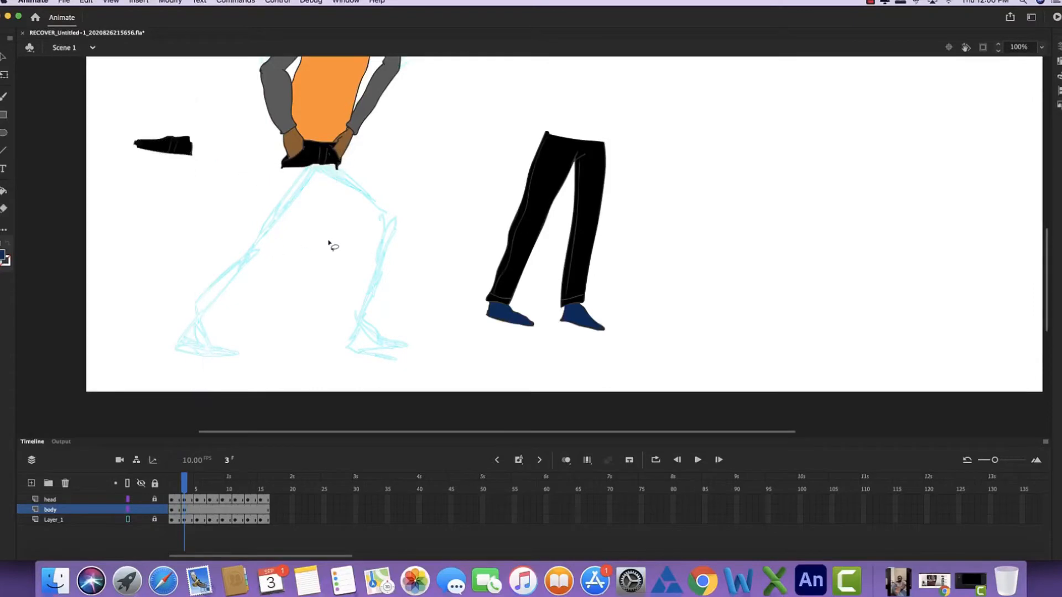
- Sample the dark hair colour from the head and activate the Brush with it
key(b)
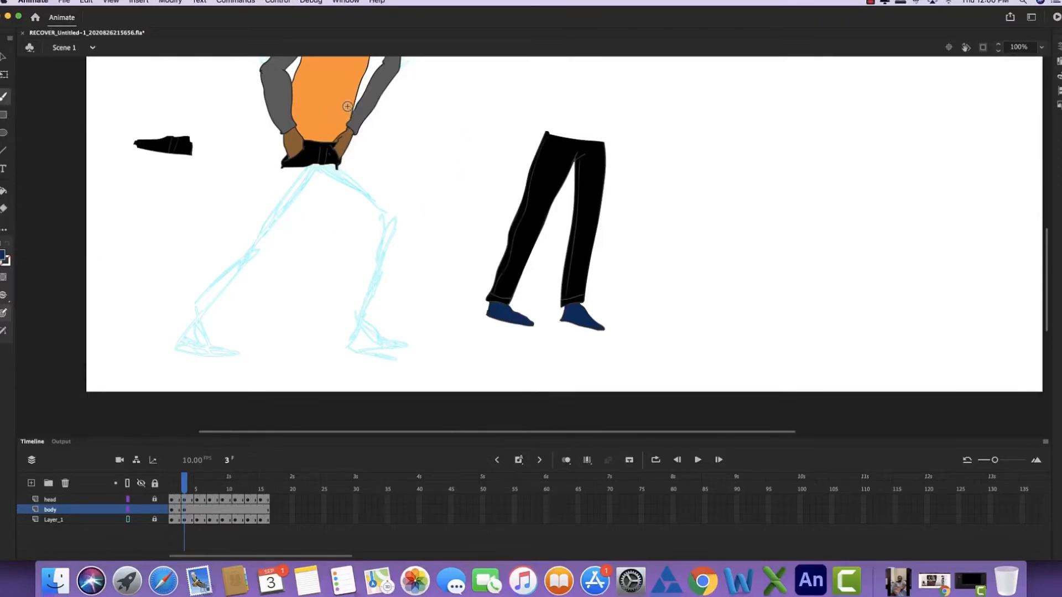
scroll(343, 127, up, 5)
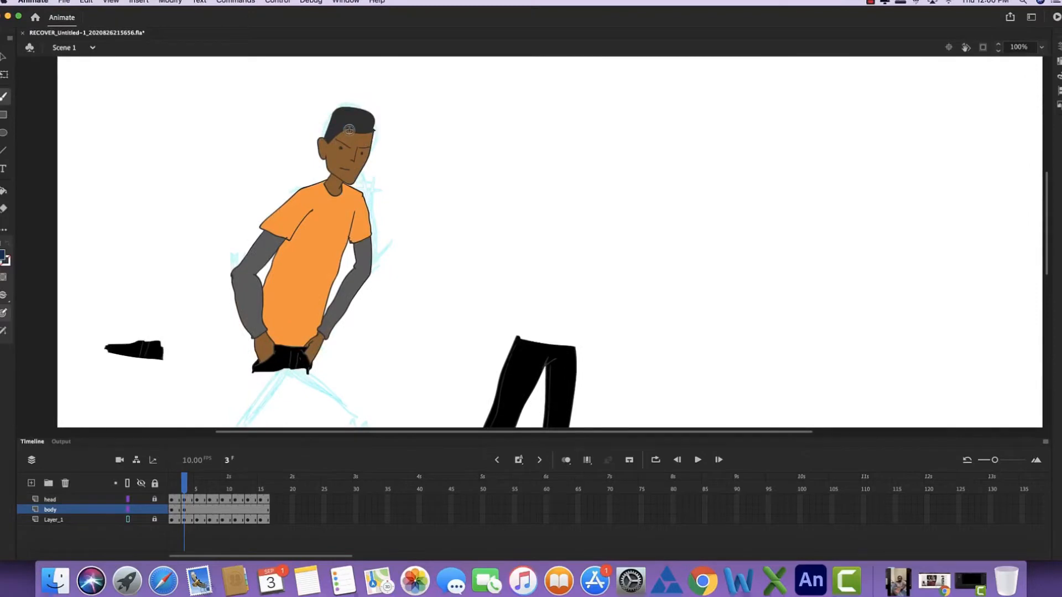
key(i)
click(352, 115)
key(space)
drag(318, 263, 351, 119)
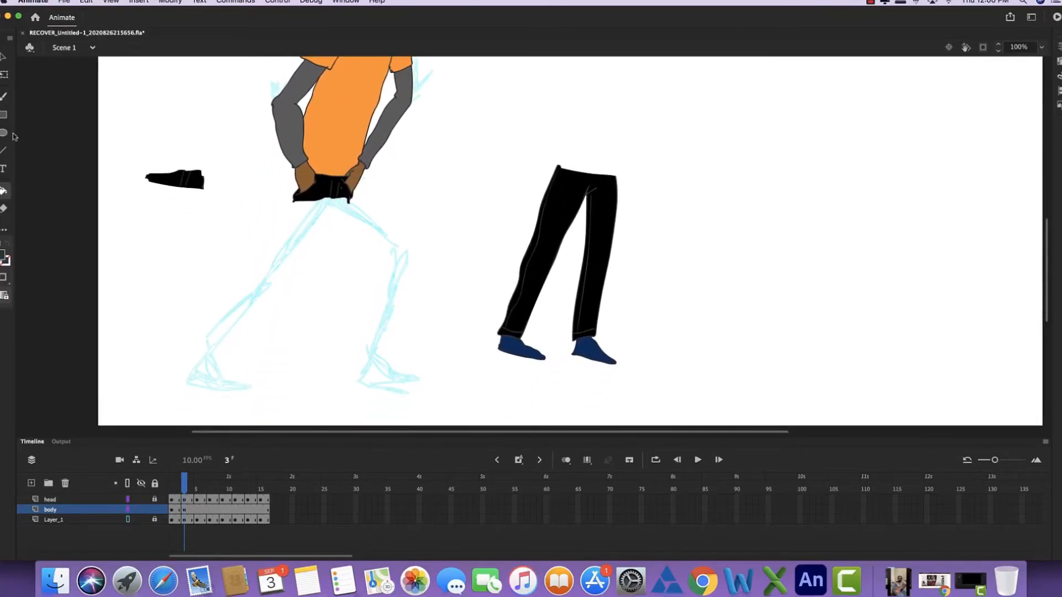
click(4, 99)
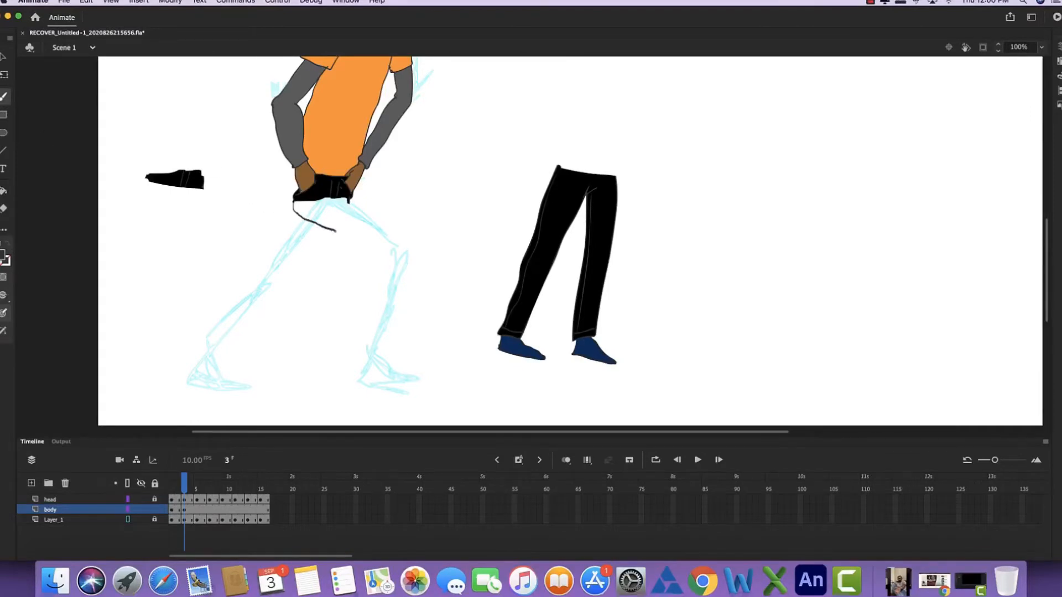
- Outline both striding trouser legs with seams and cuffs, plus the ankles and shoes, over the rough sketch on frame 3
drag(374, 257, 377, 266)
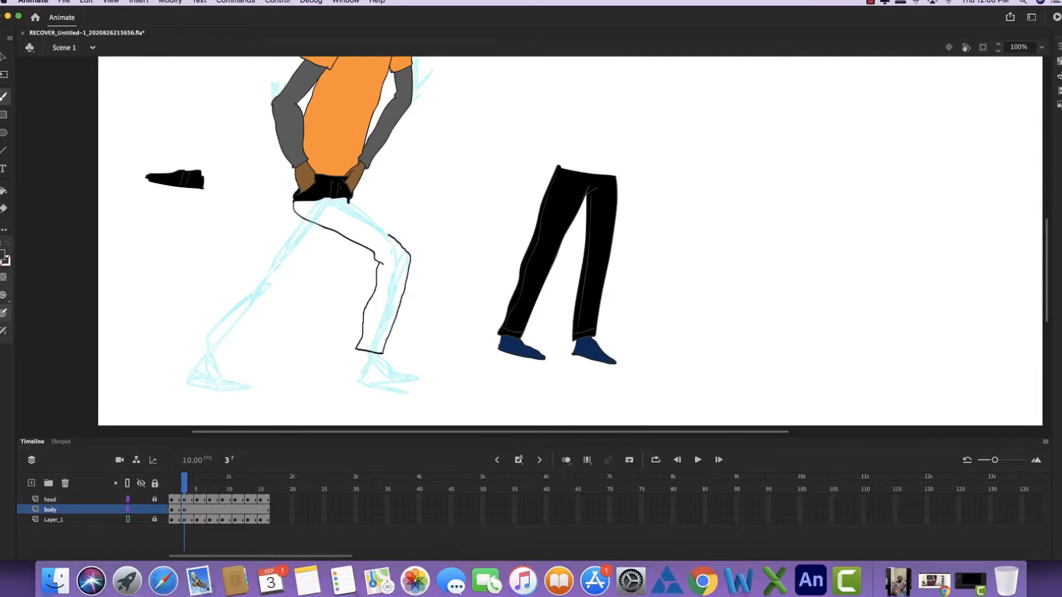
drag(330, 196, 327, 194)
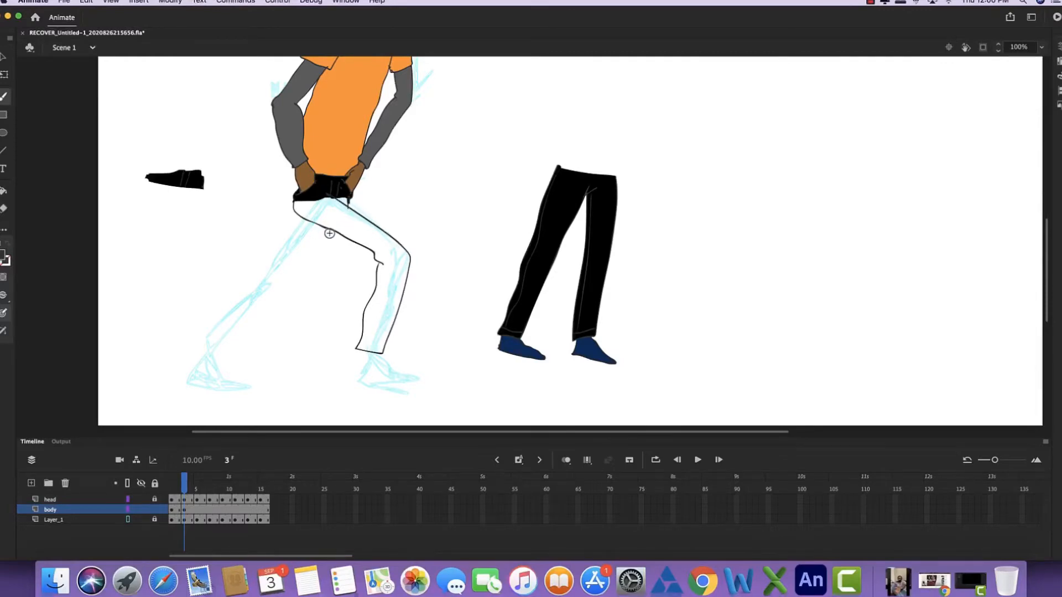
drag(330, 231, 322, 238)
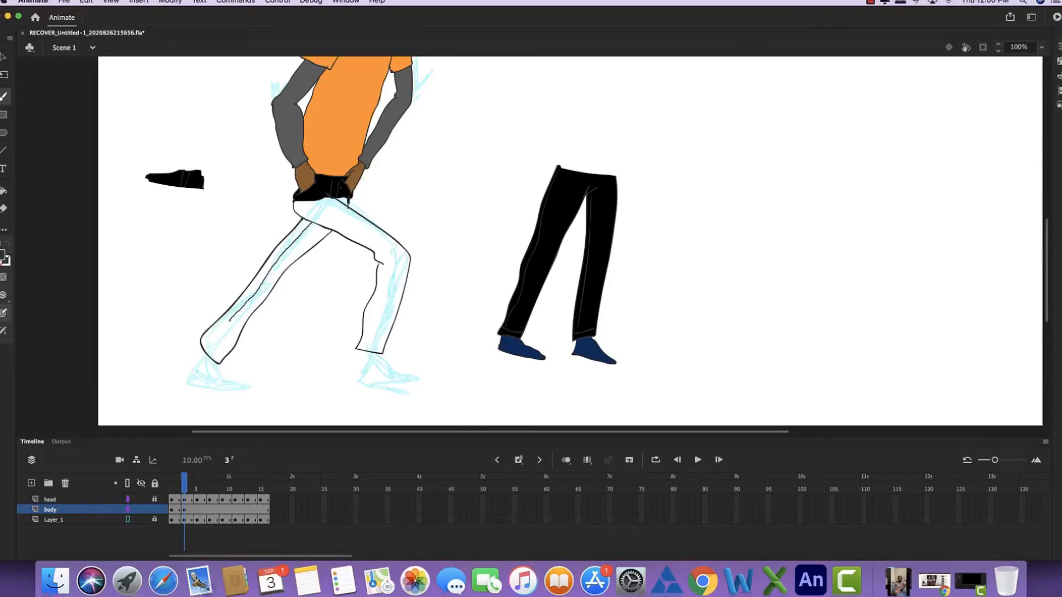
drag(211, 342, 208, 346)
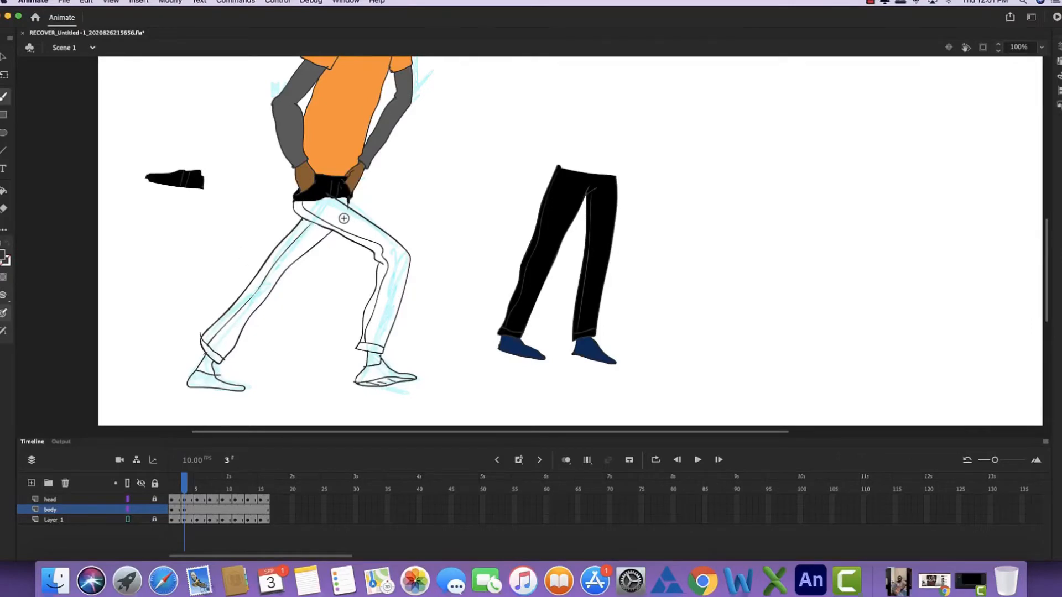
- Fill the front and rear trouser legs with black using the Paint Bucket
key(k)
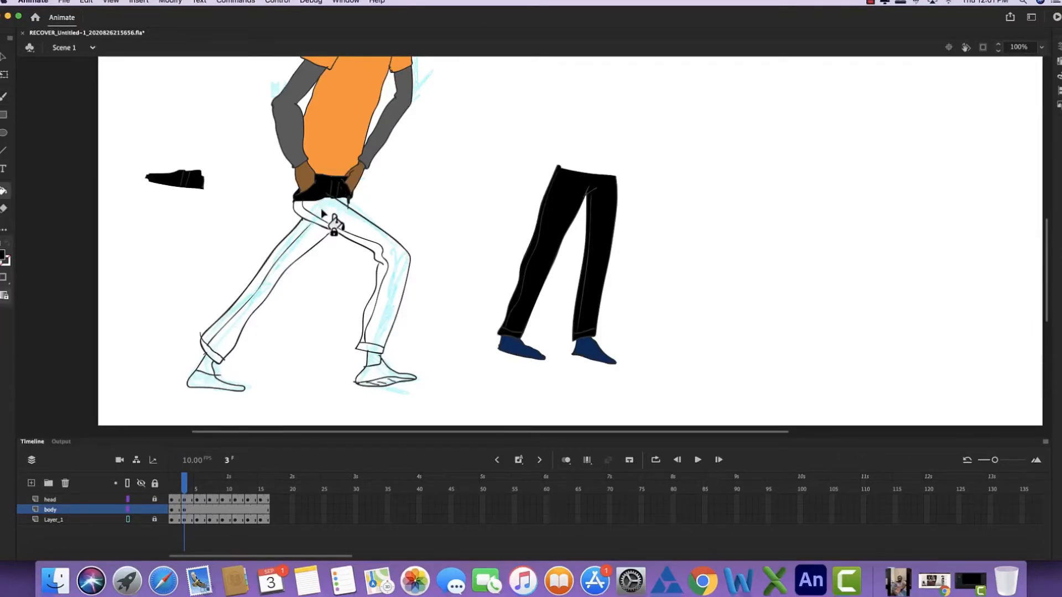
click(344, 232)
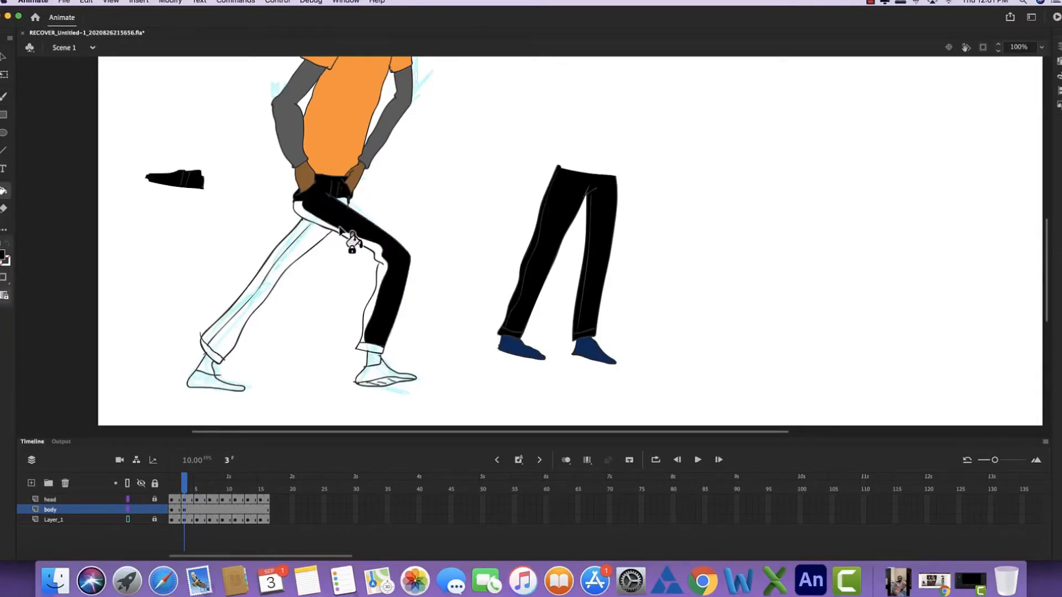
click(290, 243)
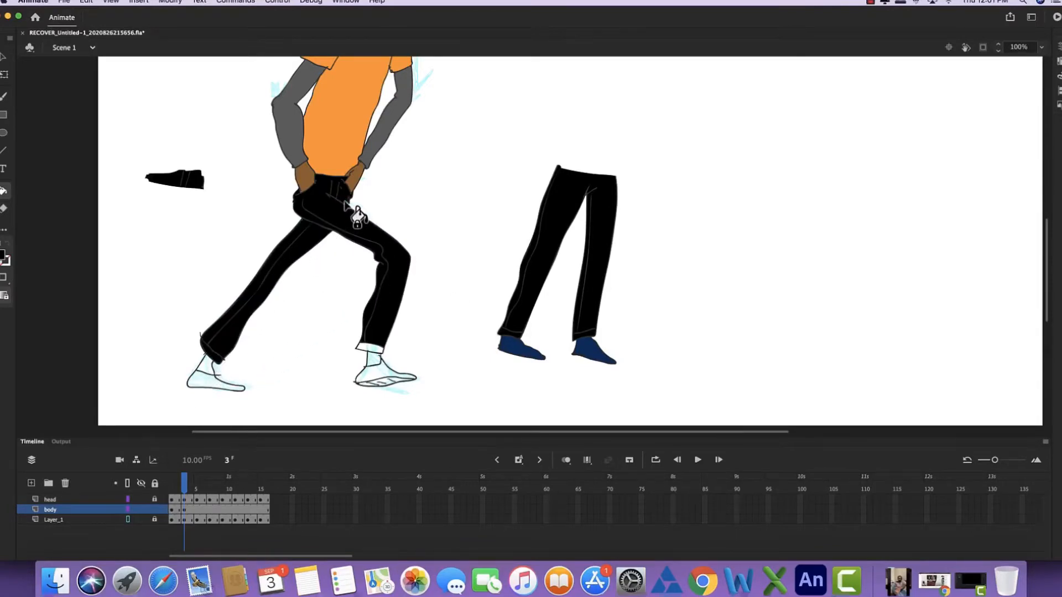
- Sample the brown skin colour from the hand and fill both ankles with it
key(i)
click(355, 176)
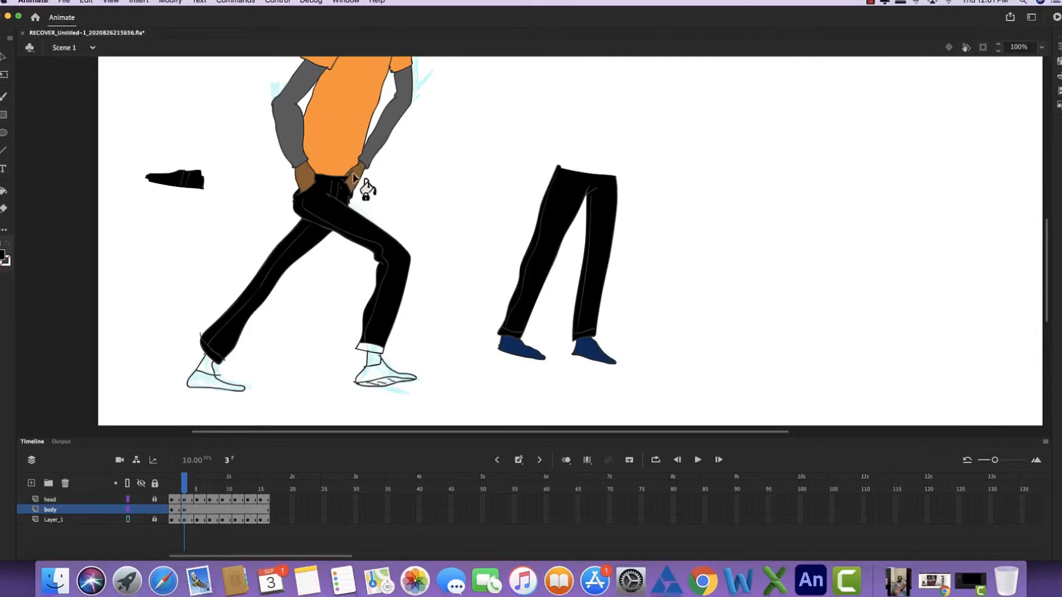
click(374, 360)
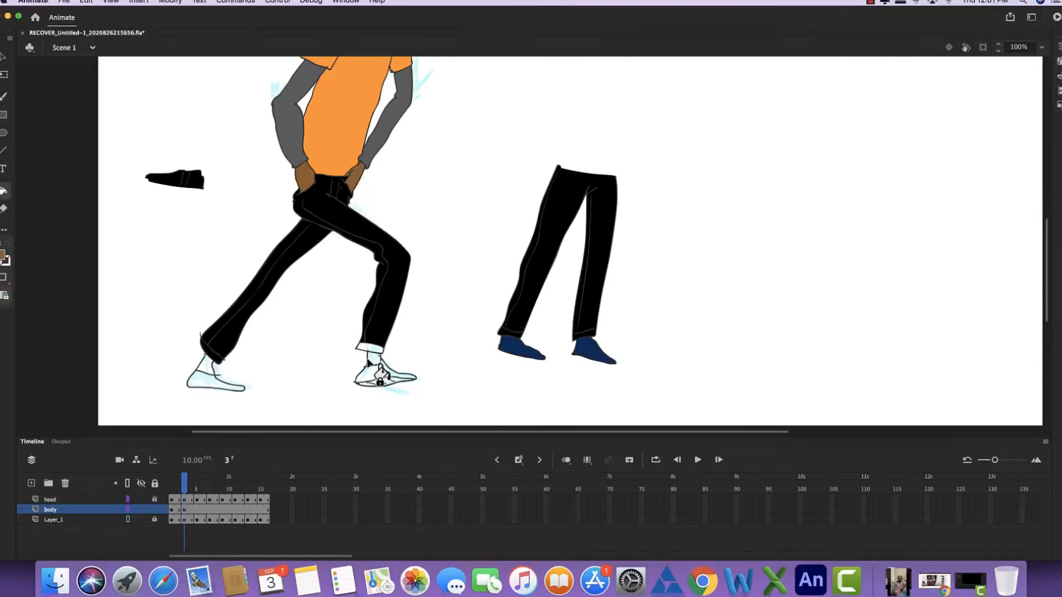
click(211, 368)
- Sample black from the trousers and fill the front leg's cuff with it
key(i)
click(227, 343)
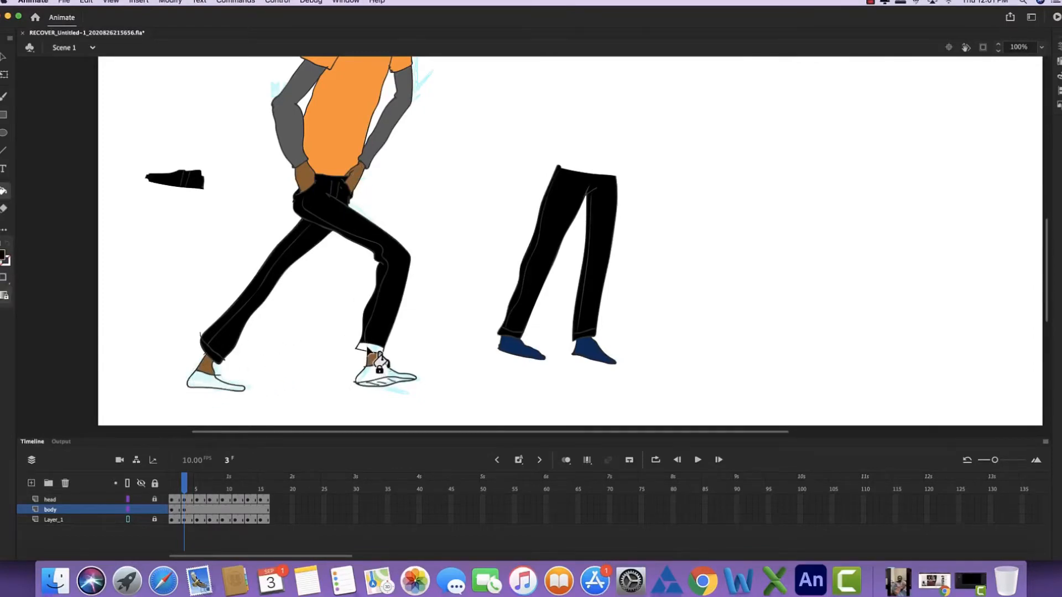
click(368, 348)
- Sample navy from the old cut-off shoe and fill both new shoes with it
key(i)
click(519, 350)
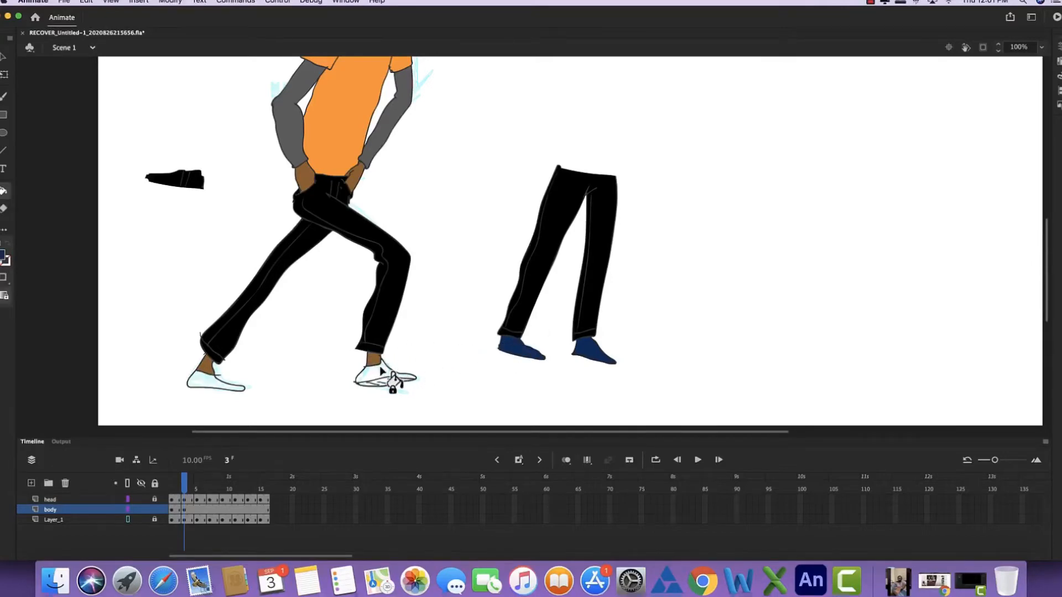
click(376, 383)
click(214, 383)
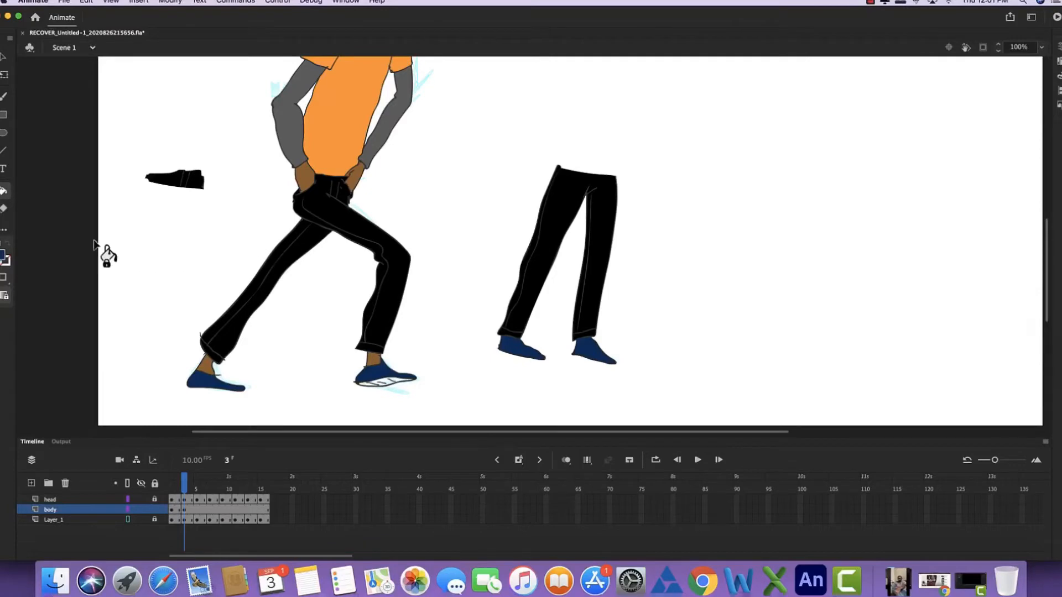
- Choose a grey swatch as the fill colour and fill the front shoe's sole
click(5, 256)
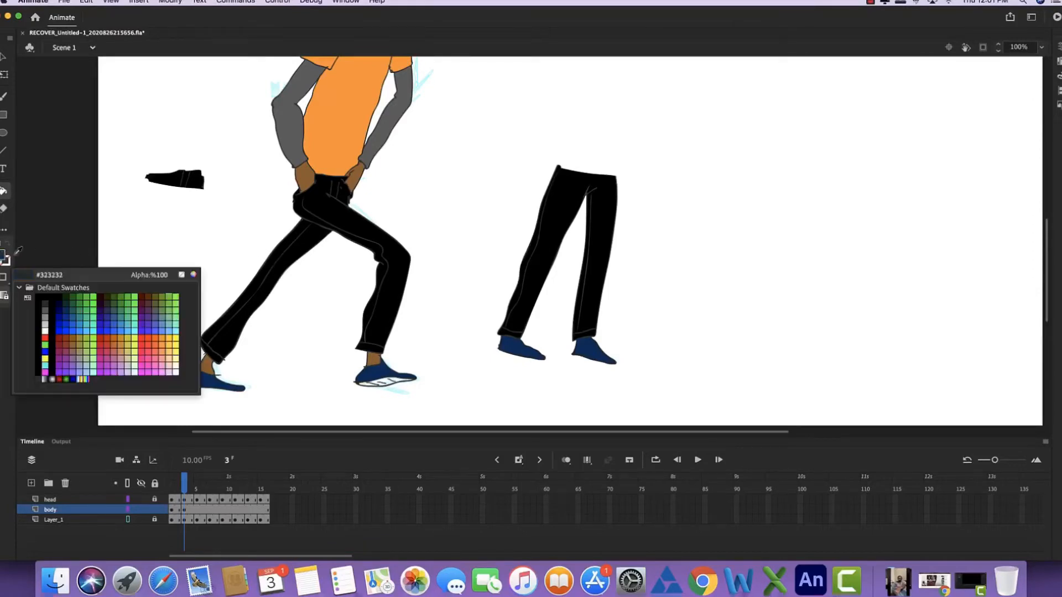
click(46, 314)
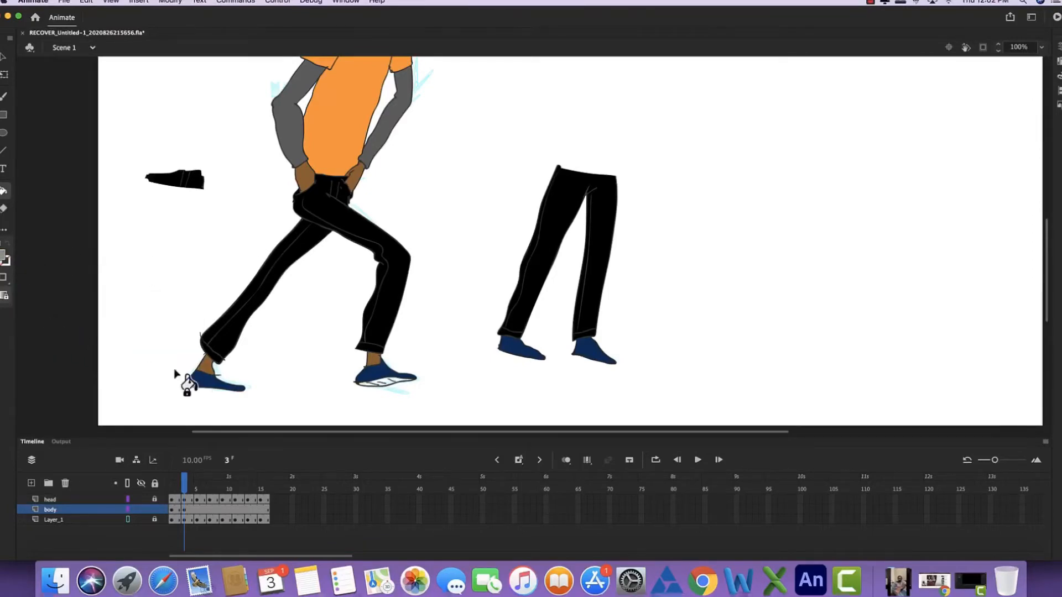
click(387, 382)
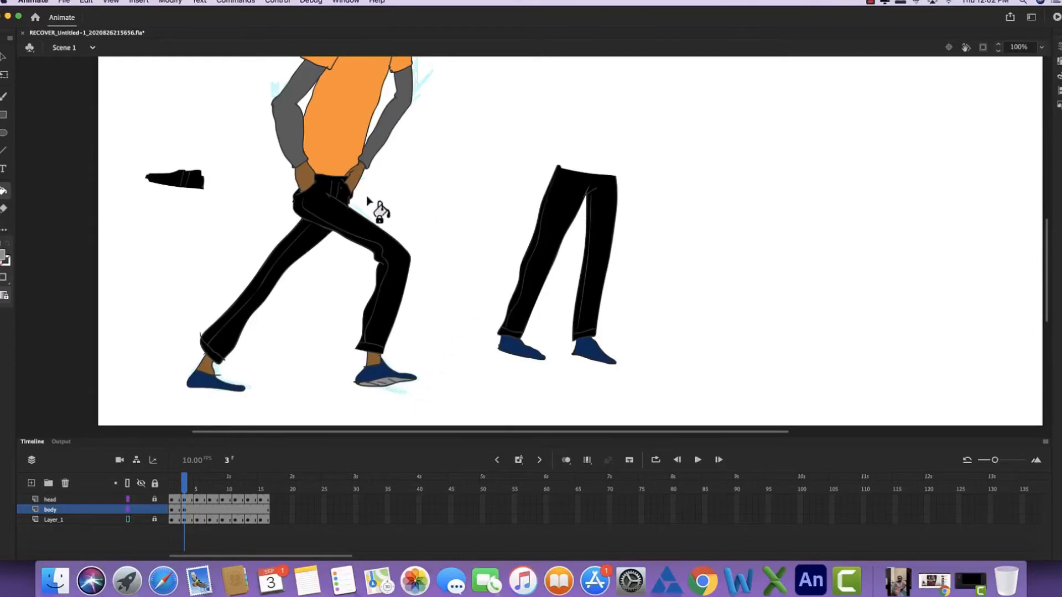
- Lasso and delete the leftover hip piece and the old pair of legs beside the figure
key(l)
mouse_move(214, 155)
mouse_down()
mouse_move(140, 220)
mouse_move(208, 161)
mouse_up()
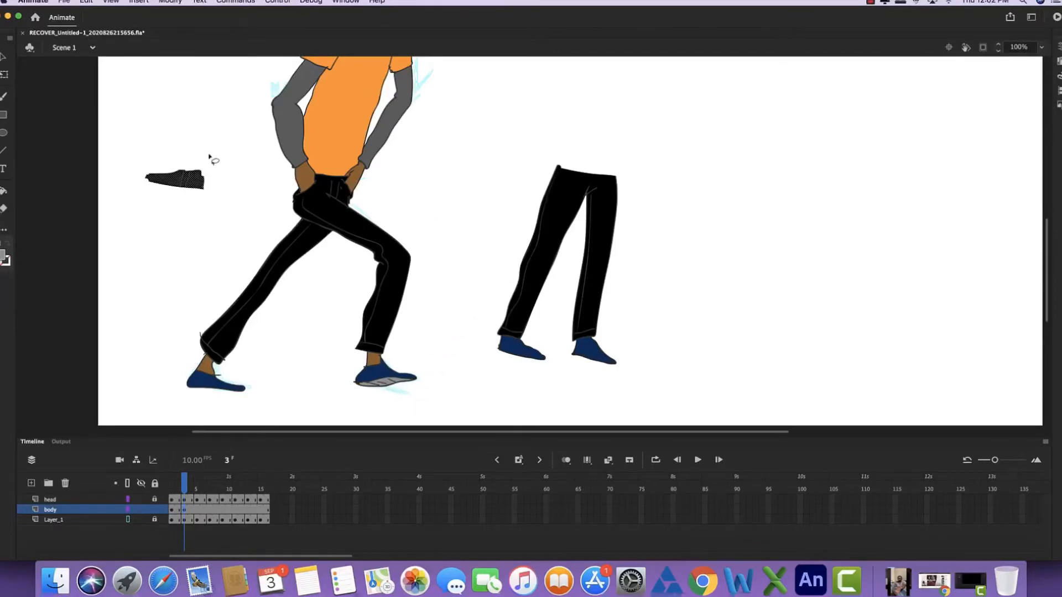
key(Delete)
mouse_move(624, 155)
mouse_down()
mouse_move(601, 152)
mouse_move(474, 353)
mouse_move(624, 397)
mouse_move(621, 162)
mouse_up()
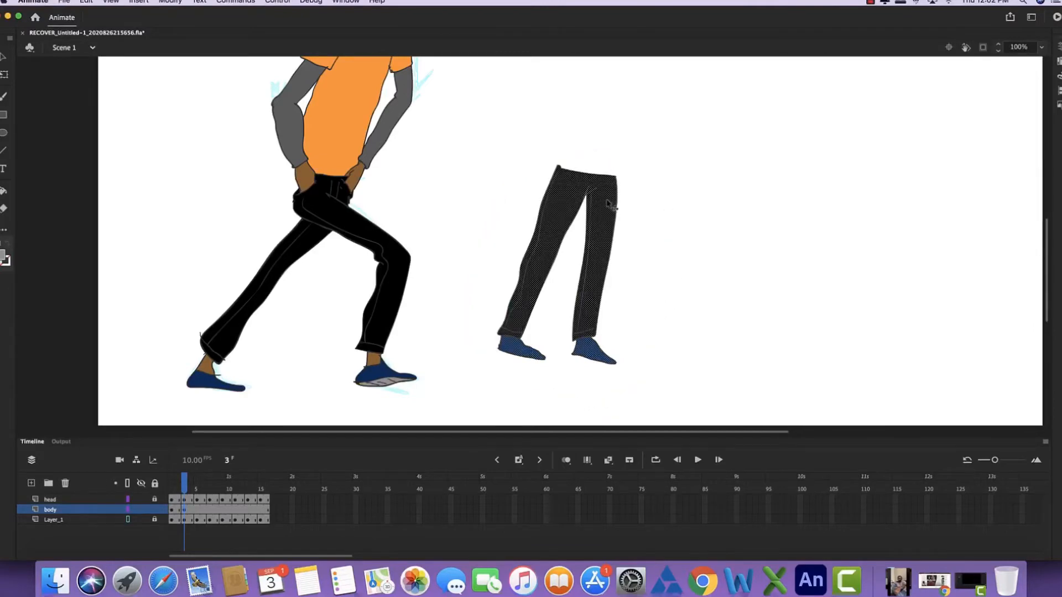
key(Delete)
key(super+minus)
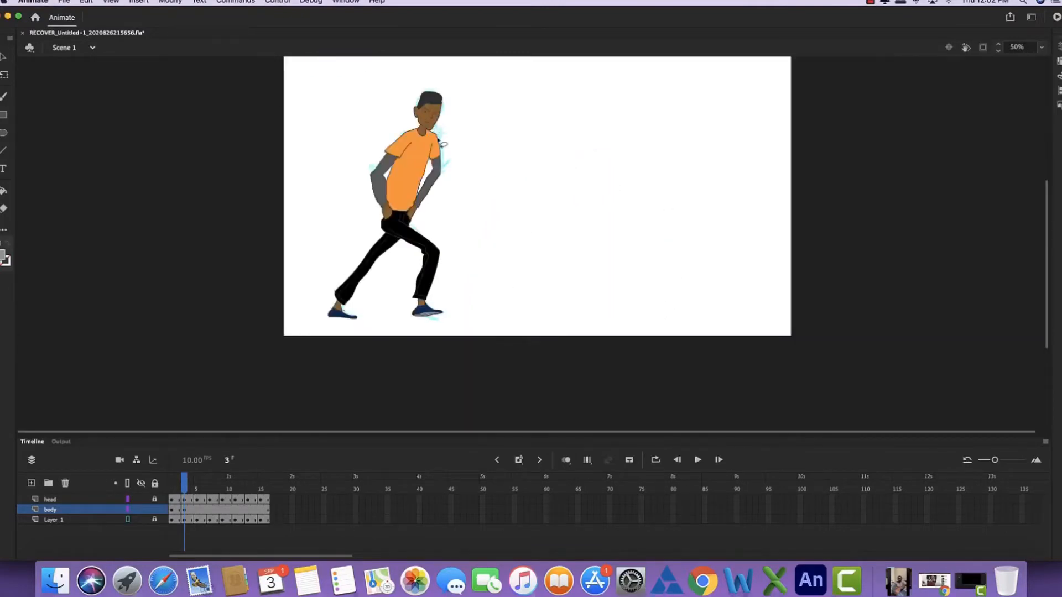
drag(429, 177, 399, 217)
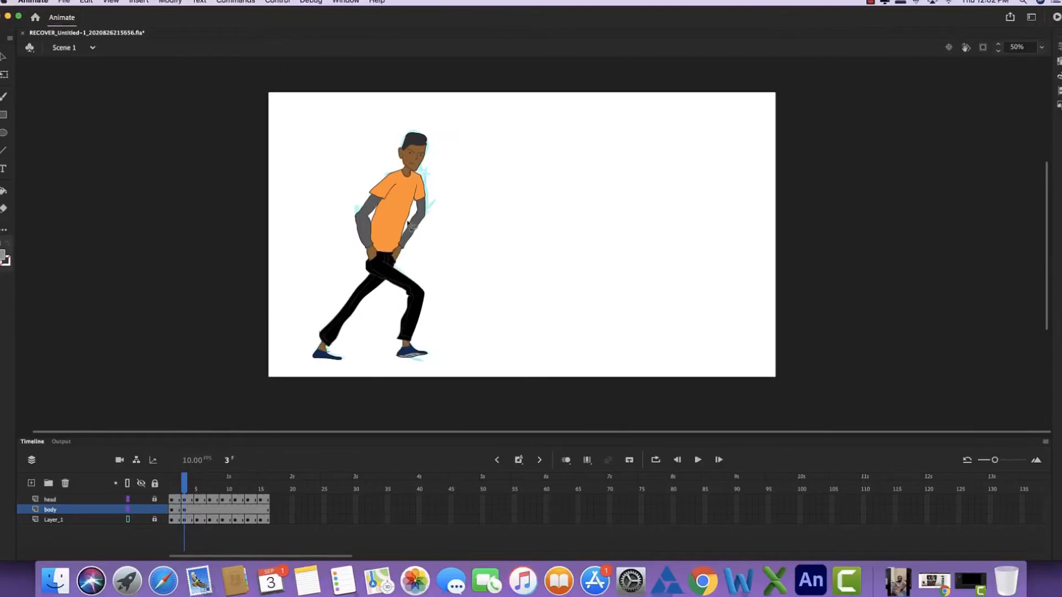
key(comma)
key(period)
mouse_move(438, 165)
mouse_down()
mouse_move(383, 141)
mouse_move(348, 174)
mouse_move(352, 211)
mouse_move(412, 234)
mouse_move(442, 225)
mouse_move(453, 168)
mouse_up()
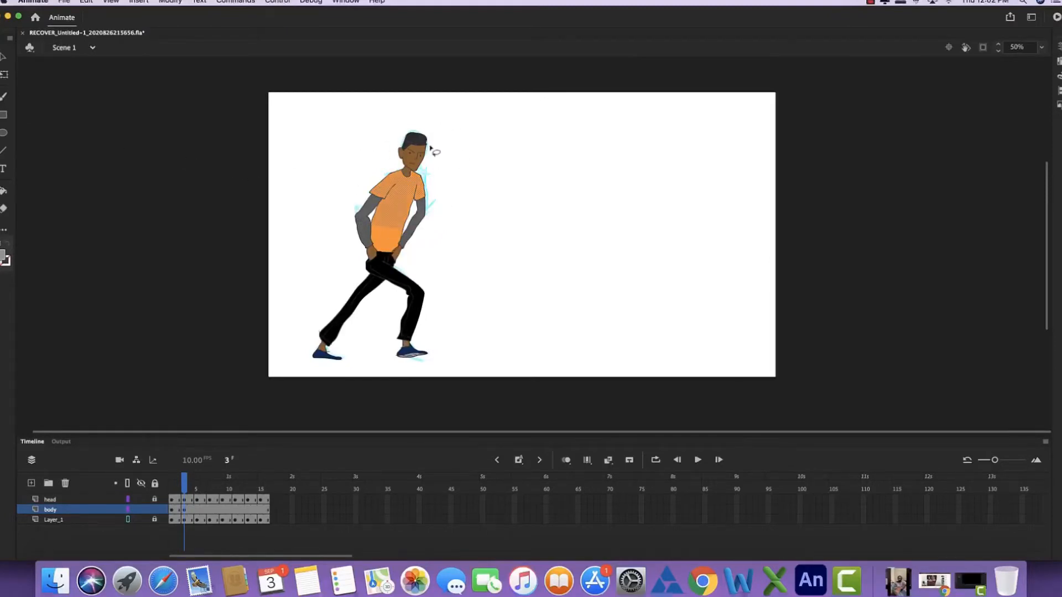
key(q)
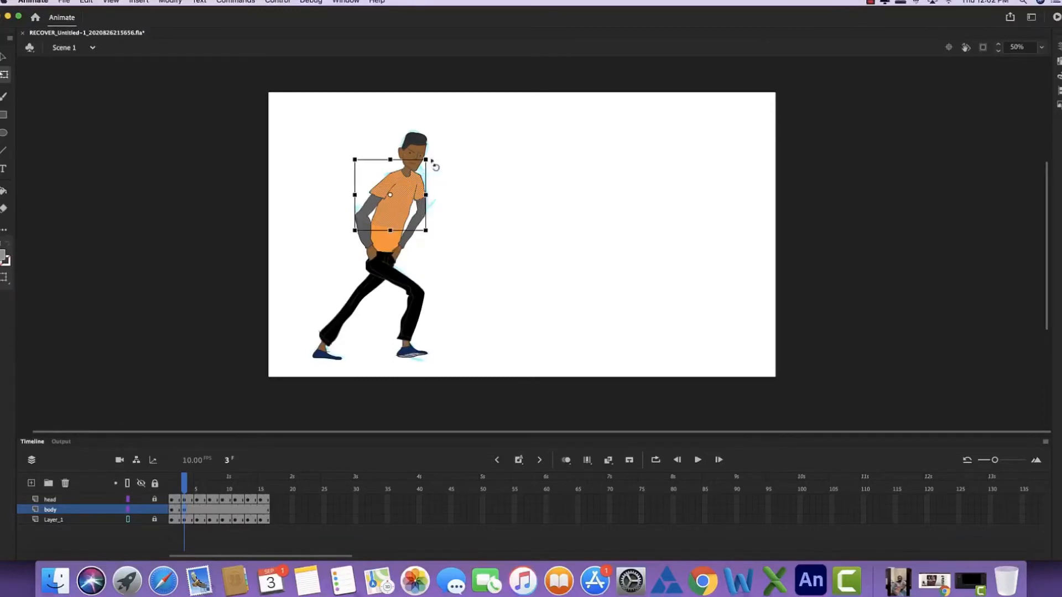
drag(435, 163, 426, 178)
key(super+z)
click(464, 210)
- Brush over the broken outlines of the rear sleeve near the elbow and of the front sleeve's lower arm
key(super+equal)
key(super+equal)
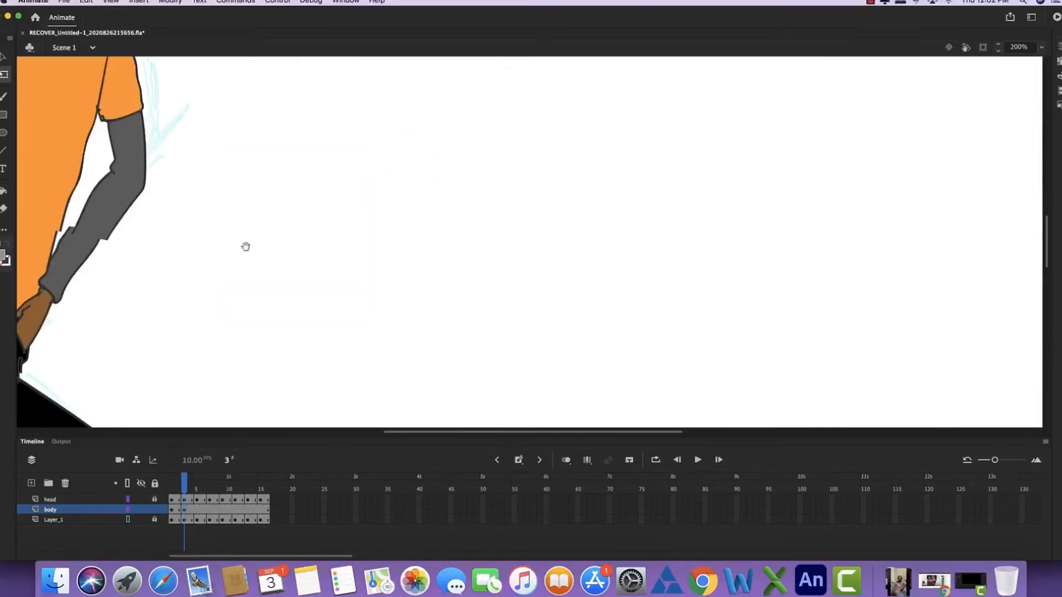
drag(244, 246, 511, 321)
key(b)
mouse_move(244, 186)
mouse_down()
mouse_move(205, 354)
mouse_move(223, 274)
mouse_up()
key(i)
click(149, 288)
key(b)
drag(147, 358, 149, 377)
drag(284, 396, 310, 361)
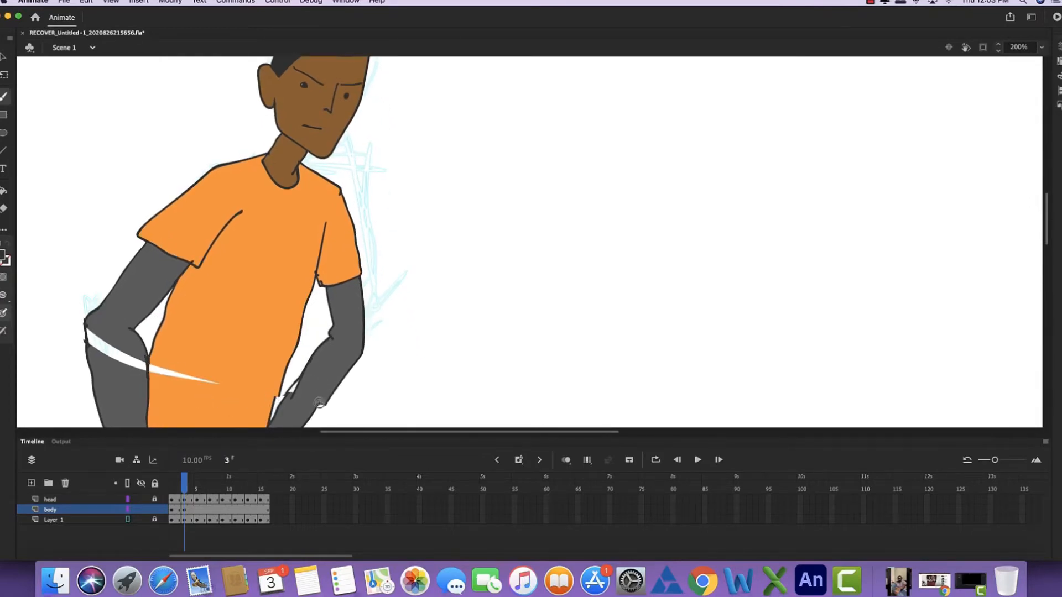
mouse_move(324, 404)
mouse_down()
mouse_move(340, 380)
mouse_move(304, 425)
mouse_up()
- Paint over the white gap across the rear sleeve with the sleeve's grey and fill the gap in the shirt with sampled orange
key(i)
click(308, 408)
key(b)
mouse_move(131, 351)
mouse_down()
mouse_move(106, 367)
mouse_move(88, 338)
mouse_up()
key(i)
click(177, 389)
click(178, 377)
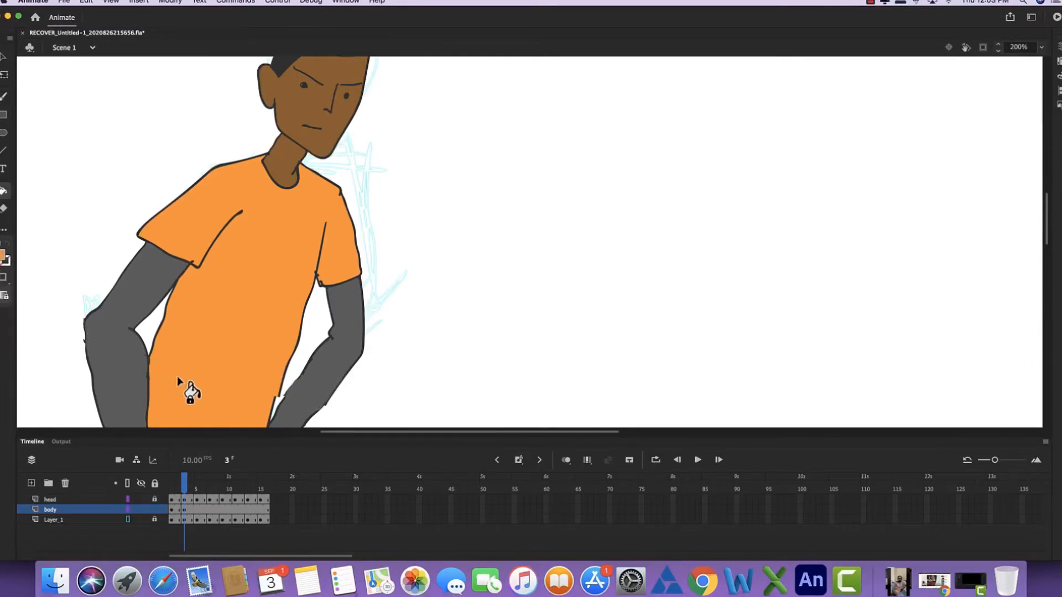
- Insert a keyframe at frame 5 of the body layer
key(super+minus)
drag(315, 343, 269, 337)
mouse_move(347, 314)
mouse_down()
mouse_move(310, 302)
mouse_move(322, 209)
mouse_move(303, 197)
mouse_up()
key(b)
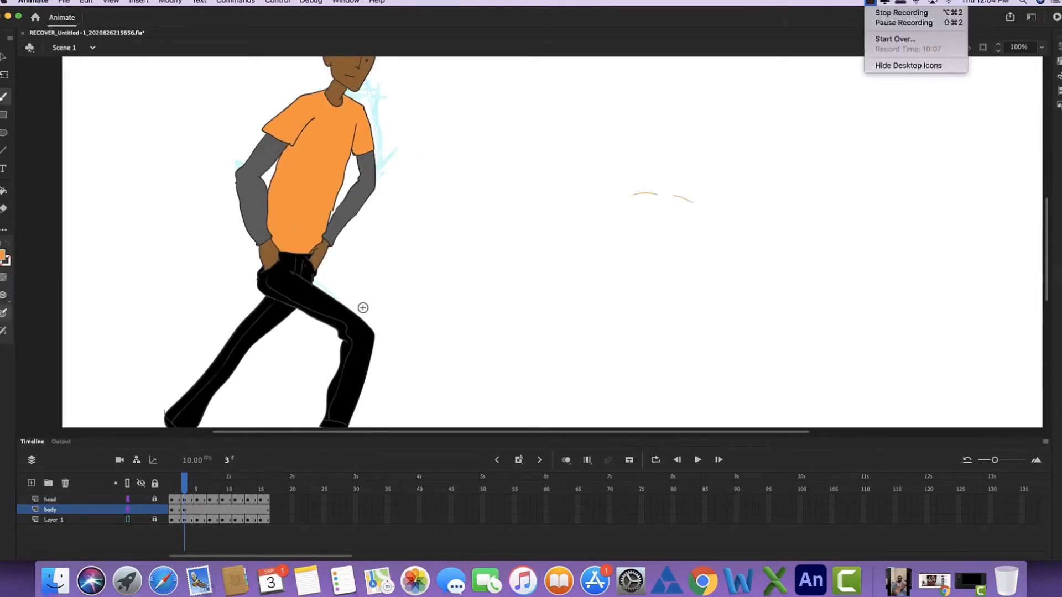
key(super+minus)
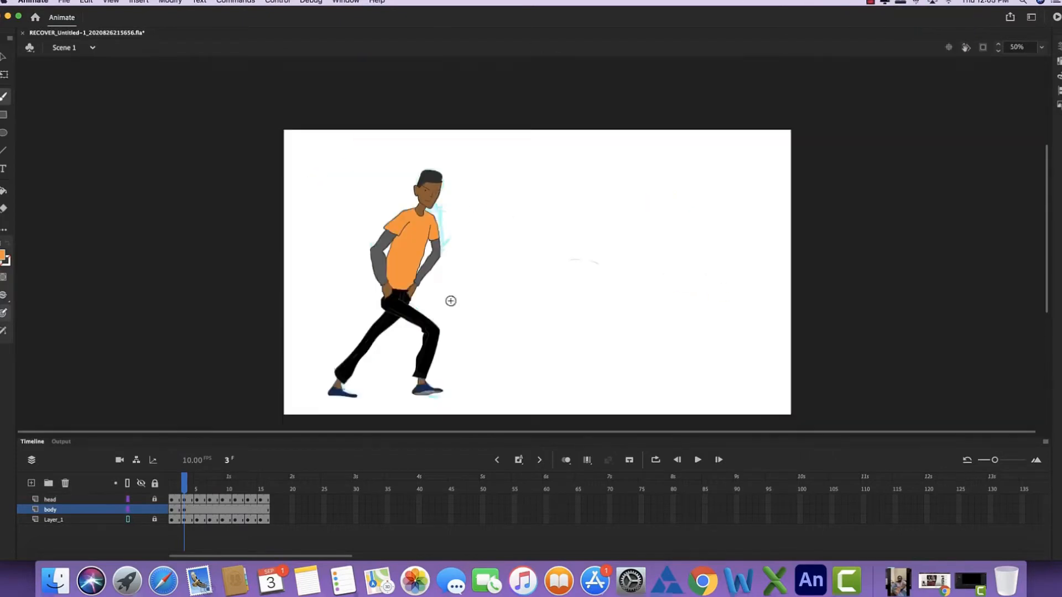
drag(451, 301, 435, 291)
key(period)
key(period)
click(196, 510)
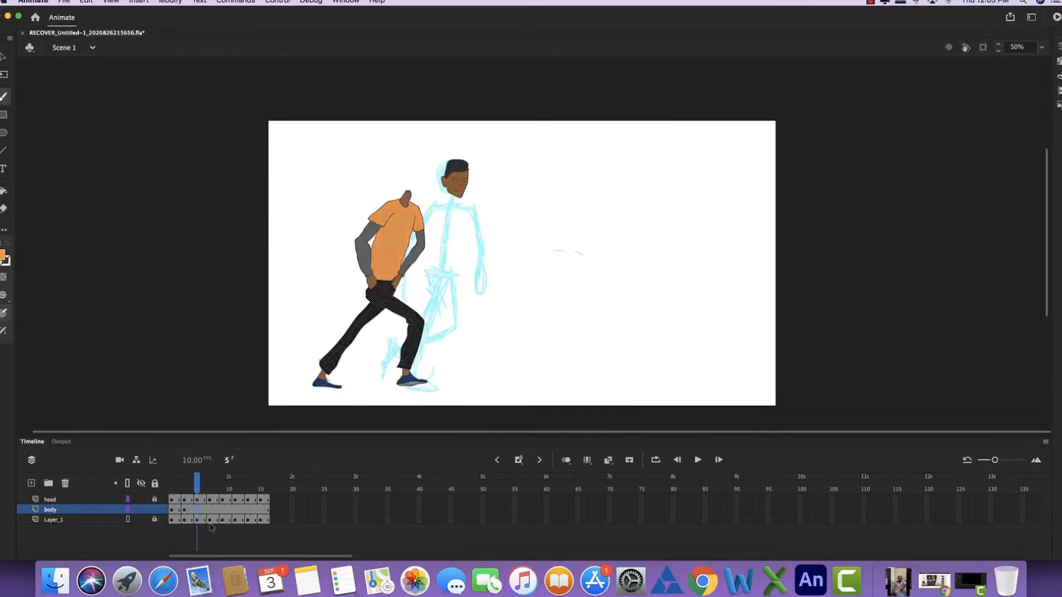
key(F5)
- Move the copied body under the frame's head, then lasso its legs and set them aside on the empty canvas
click(4, 74)
drag(404, 256, 454, 258)
click(562, 329)
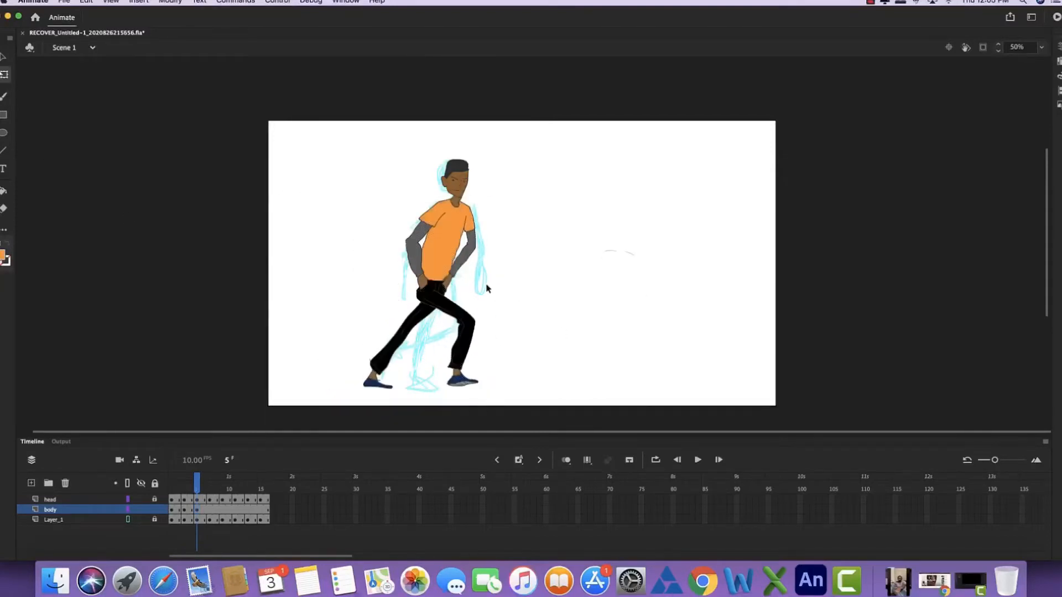
key(l)
mouse_move(504, 319)
mouse_down()
mouse_move(357, 400)
mouse_move(444, 295)
mouse_move(501, 311)
mouse_move(663, 299)
mouse_up()
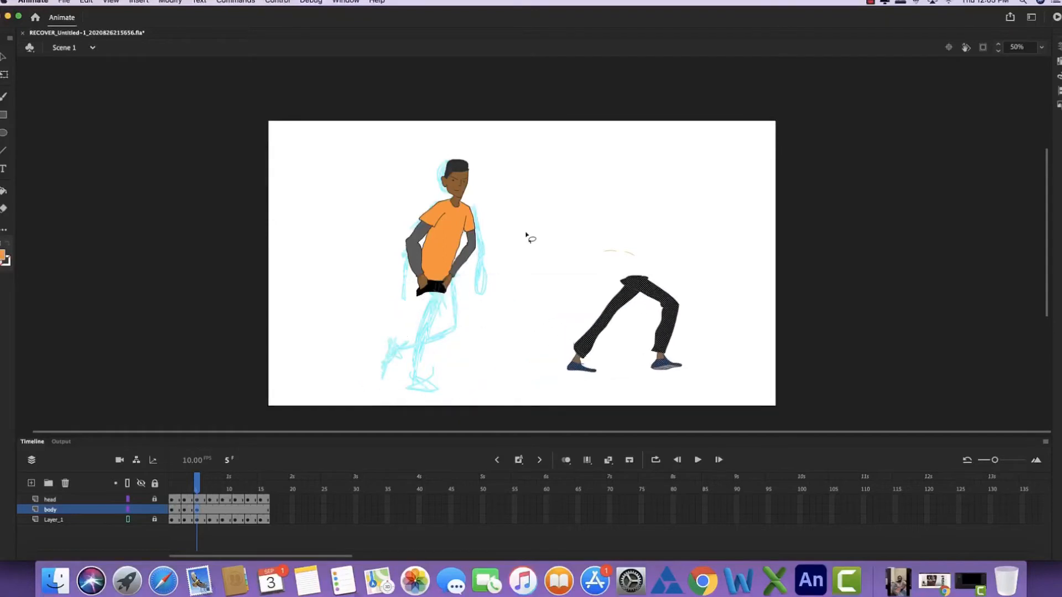
- Lasso the upper body and skew it into a more upright pose lined up with the neck and the sketch
key(super+=)
key(space)
mouse_move(351, 219)
mouse_down()
mouse_move(498, 315)
mouse_move(562, 375)
mouse_up()
mouse_move(458, 143)
mouse_down()
mouse_move(447, 133)
mouse_move(356, 157)
mouse_move(316, 183)
mouse_move(459, 143)
mouse_up()
key(q)
drag(383, 127, 364, 128)
drag(380, 353, 383, 352)
drag(379, 261, 383, 268)
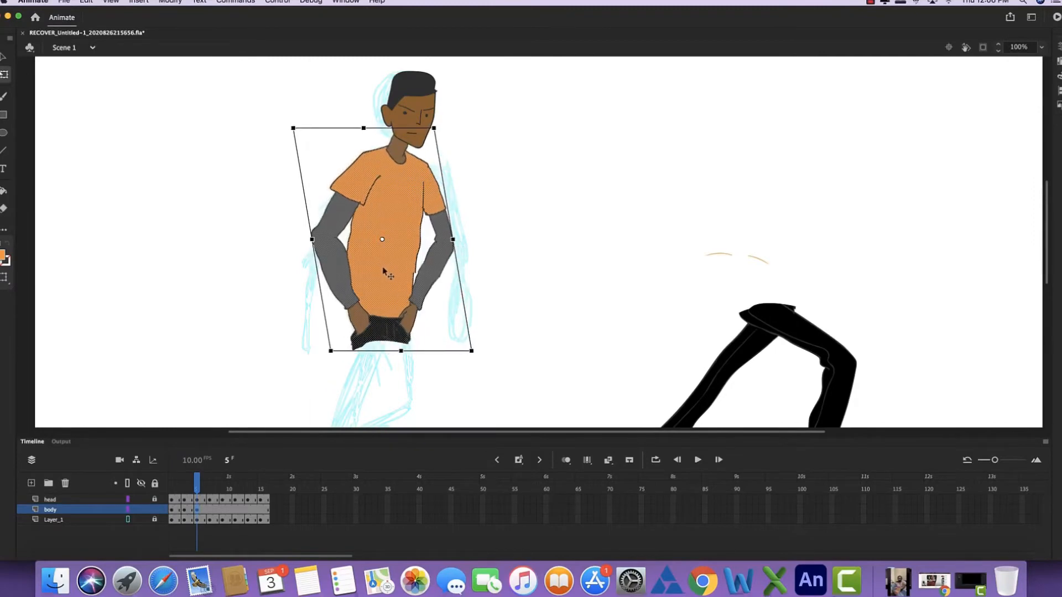
drag(442, 170, 429, 273)
click(500, 175)
- Lasso each arm with its short sleeve and move both arms away to opposite sides of the torso
key(l)
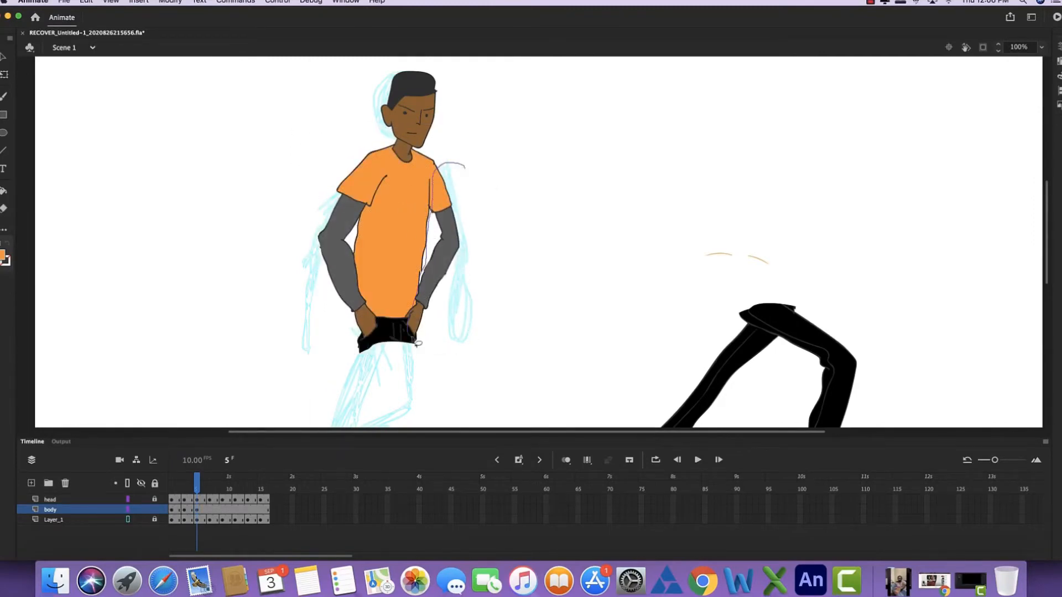
drag(418, 343, 413, 348)
drag(437, 243, 617, 211)
drag(352, 132, 360, 317)
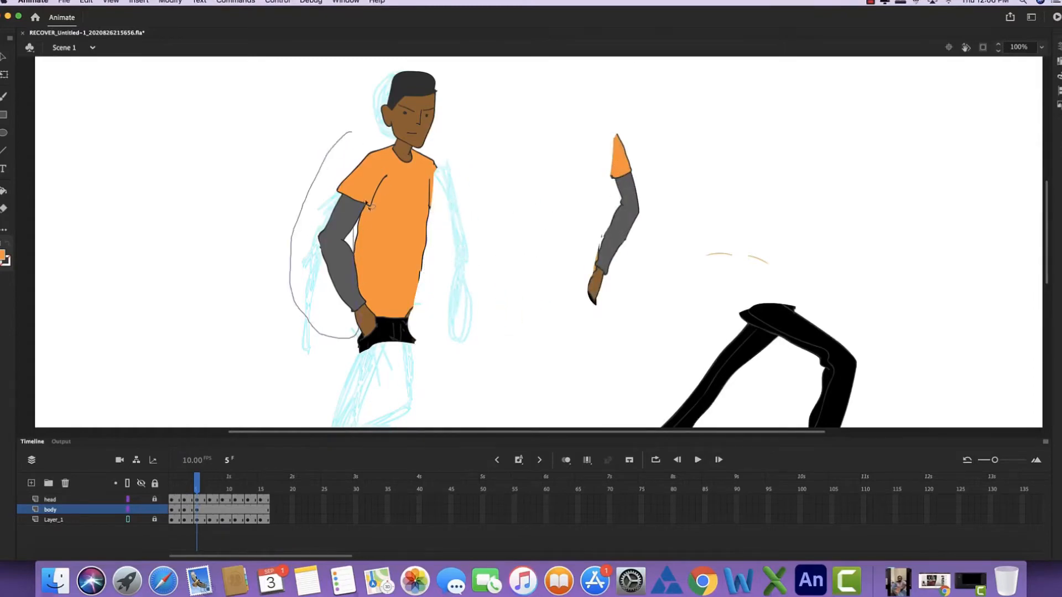
drag(366, 204, 353, 134)
- Lasso and delete the leftover sleeve and hand pieces along the torso's rear edge
mouse_move(360, 191)
mouse_down()
mouse_move(208, 185)
mouse_move(386, 171)
mouse_move(365, 174)
mouse_up()
key(Delete)
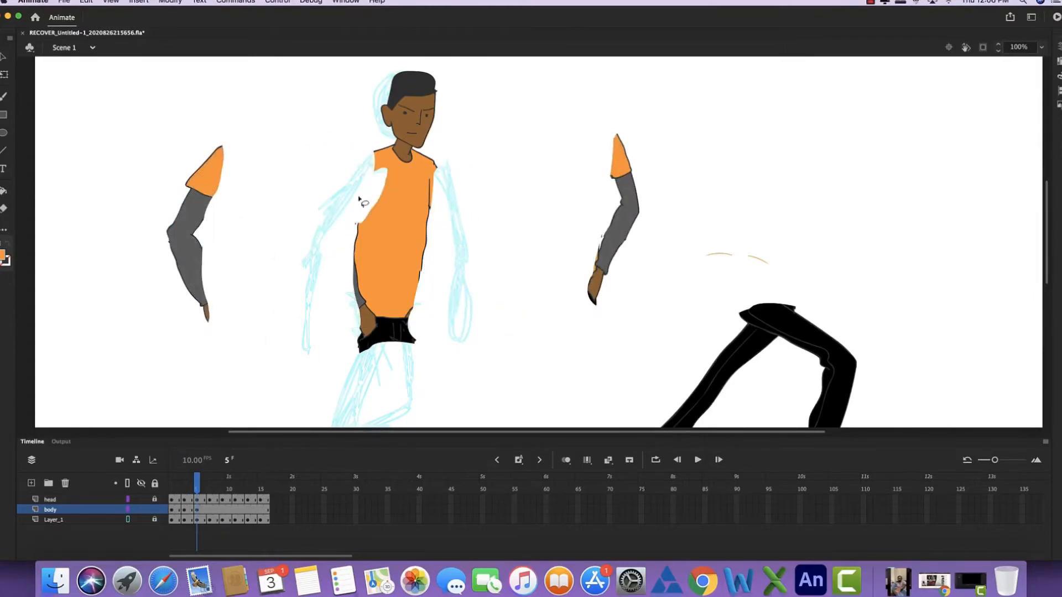
mouse_move(343, 262)
mouse_down()
mouse_move(361, 349)
mouse_move(377, 274)
mouse_move(344, 243)
mouse_up()
key(Delete)
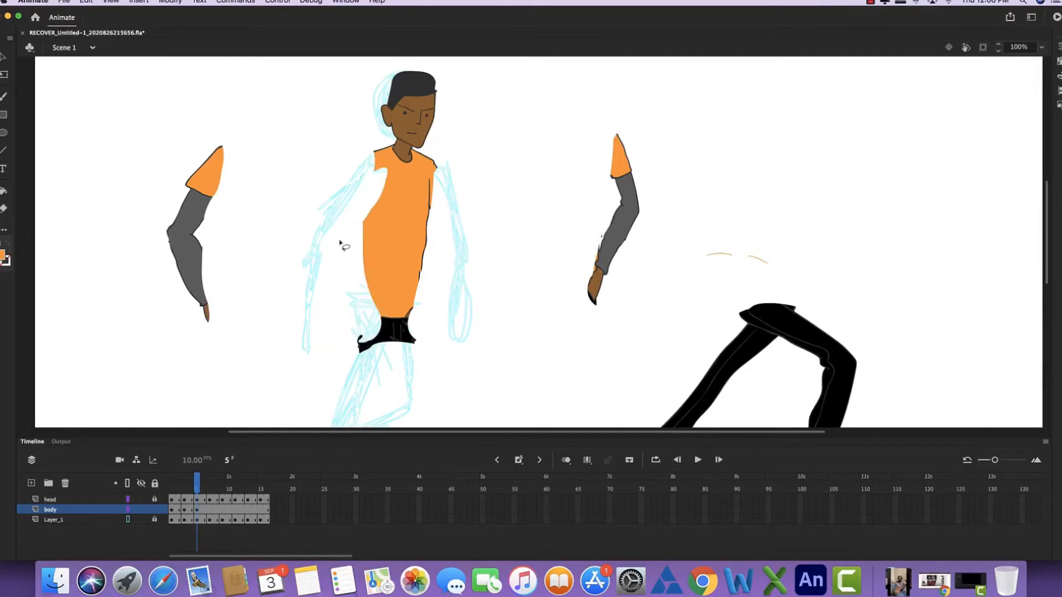
- Turn on onion skinning to show the previous body pose behind frame 5
key(super+minus)
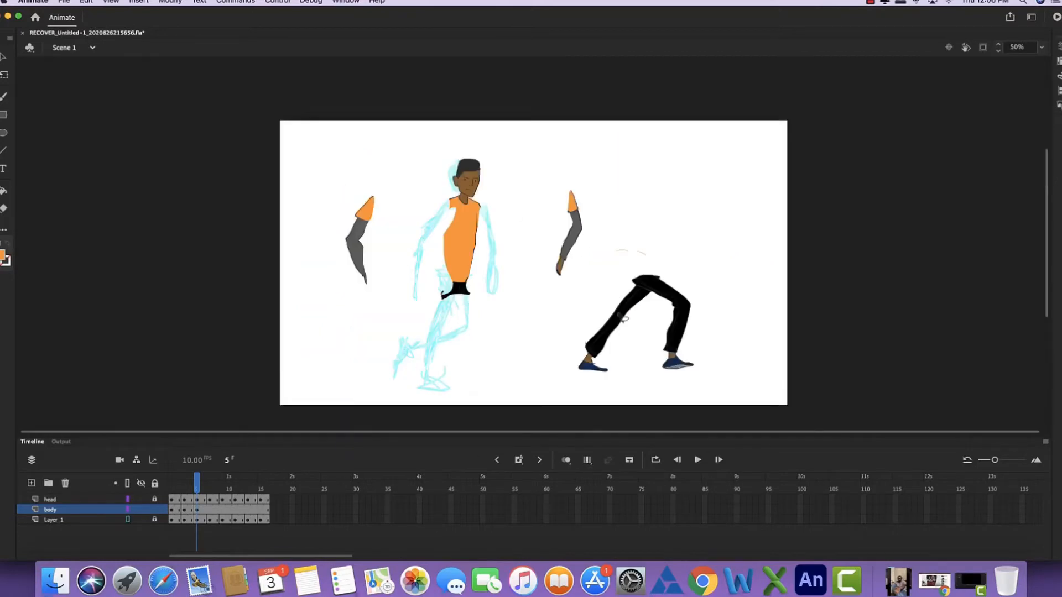
click(566, 459)
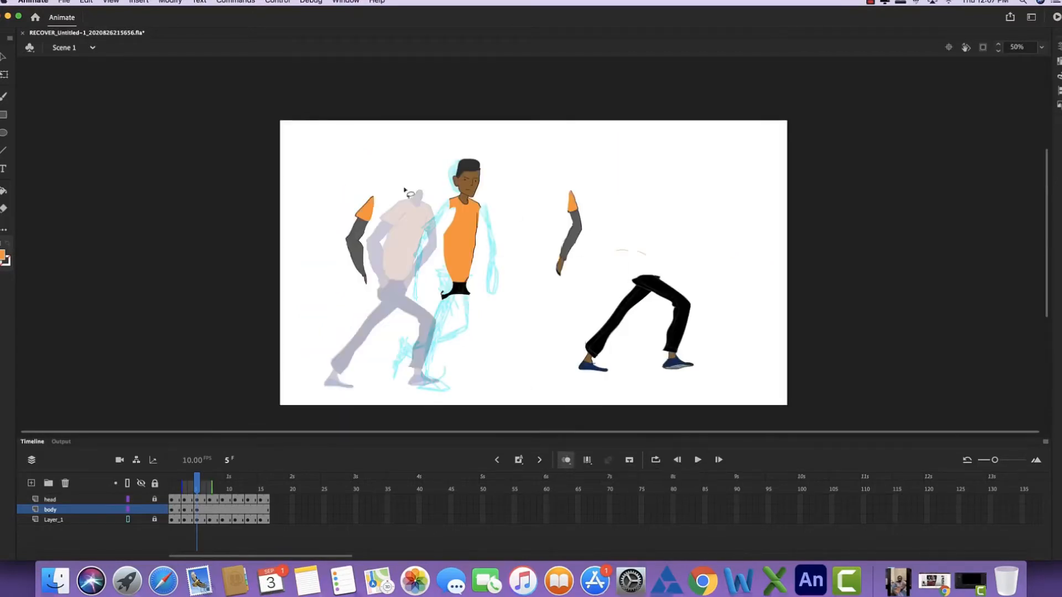
key(super+equal)
drag(409, 247, 450, 248)
- Draw the rear arm's short sleeve and long sleeve outlines over the sketch, along with the shirt's rear side and hem
key(k)
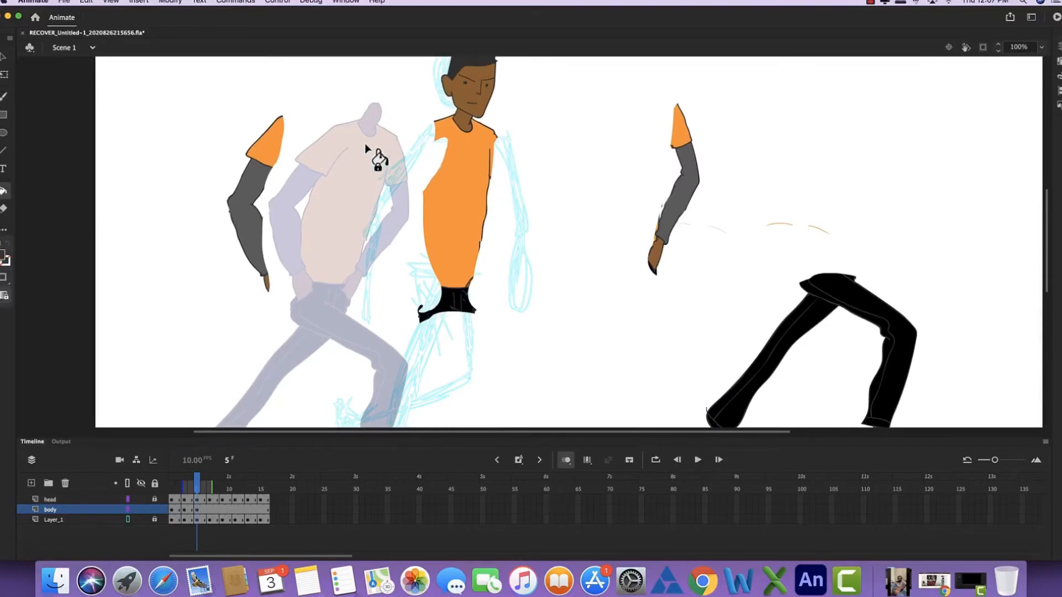
key(super+equal)
drag(337, 160, 460, 268)
key(b)
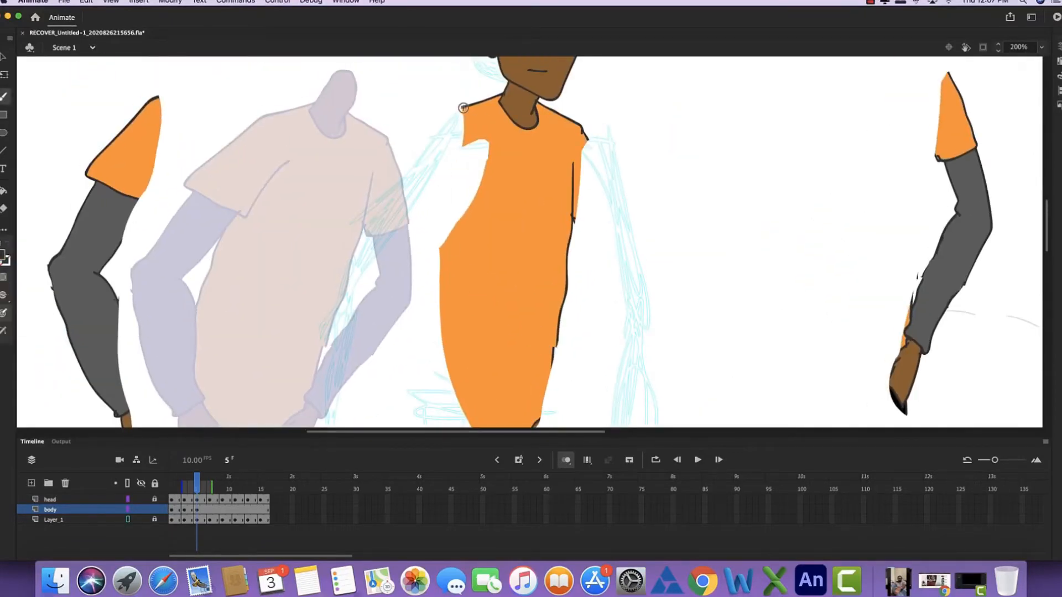
mouse_move(468, 106)
mouse_down()
mouse_move(371, 206)
mouse_move(484, 169)
mouse_up()
key(super+z)
mouse_move(464, 106)
mouse_down()
mouse_move(416, 147)
mouse_move(428, 236)
mouse_move(474, 170)
mouse_up()
mouse_move(400, 240)
mouse_down()
mouse_move(452, 131)
mouse_move(419, 111)
mouse_move(396, 150)
mouse_up()
key(super+z)
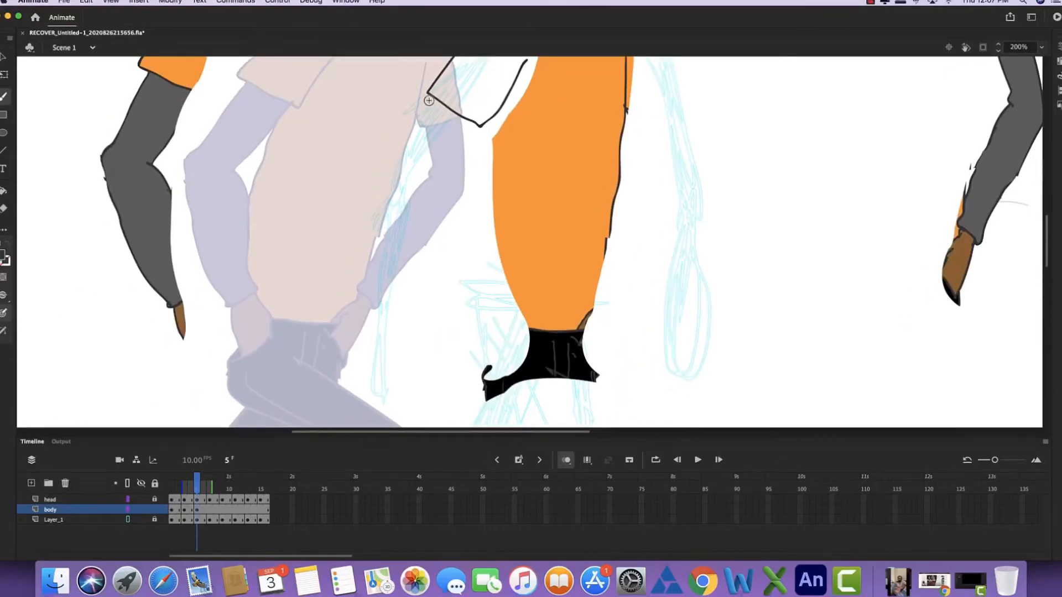
mouse_move(432, 98)
mouse_down()
mouse_move(380, 194)
mouse_move(371, 339)
mouse_move(406, 341)
mouse_move(439, 183)
mouse_move(472, 126)
mouse_up()
mouse_move(476, 167)
mouse_down()
mouse_move(347, 232)
mouse_move(370, 178)
mouse_up()
- Trim the shirt's old front edge and redraw it, and outline the front arm's sleeves along the sketch
mouse_move(378, 135)
mouse_down()
mouse_move(361, 254)
mouse_move(426, 338)
mouse_move(385, 342)
mouse_up()
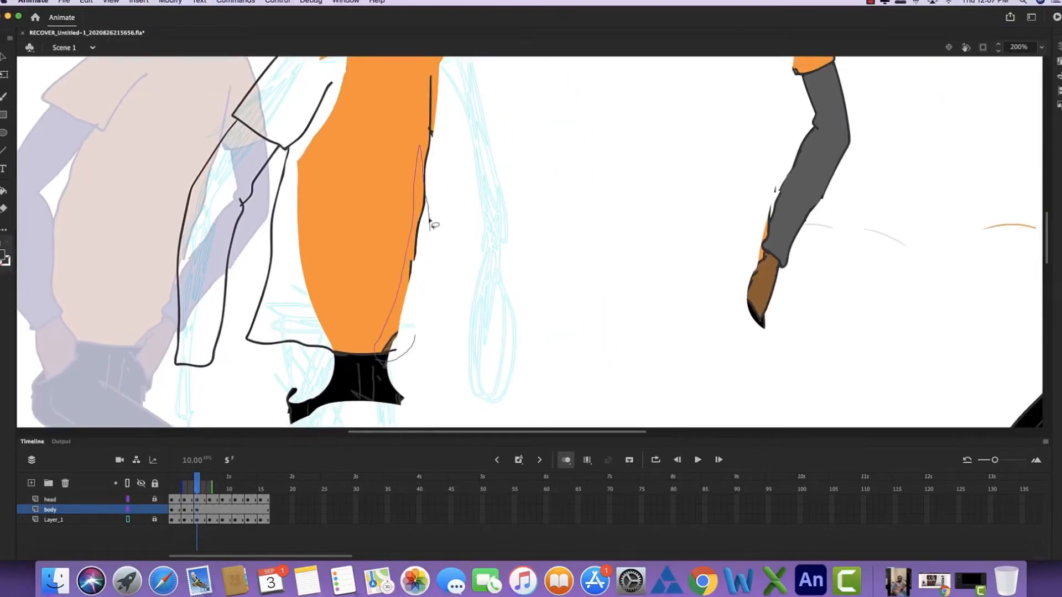
key(super+z)
mouse_move(378, 353)
mouse_down()
mouse_move(400, 358)
mouse_move(423, 242)
mouse_move(425, 176)
mouse_up()
drag(420, 272, 389, 411)
mouse_move(409, 182)
mouse_down()
mouse_move(461, 311)
mouse_move(412, 322)
mouse_move(399, 285)
mouse_up()
mouse_move(404, 353)
mouse_down()
mouse_move(423, 185)
mouse_move(446, 190)
mouse_move(470, 336)
mouse_move(497, 250)
mouse_up()
key(super+z)
mouse_move(436, 155)
mouse_down()
mouse_move(447, 296)
mouse_move(473, 335)
mouse_move(492, 293)
mouse_move(497, 184)
mouse_move(479, 145)
mouse_up()
- Outline the straight supporting trouser leg and the bent rear leg following the sketch
key(super+minus)
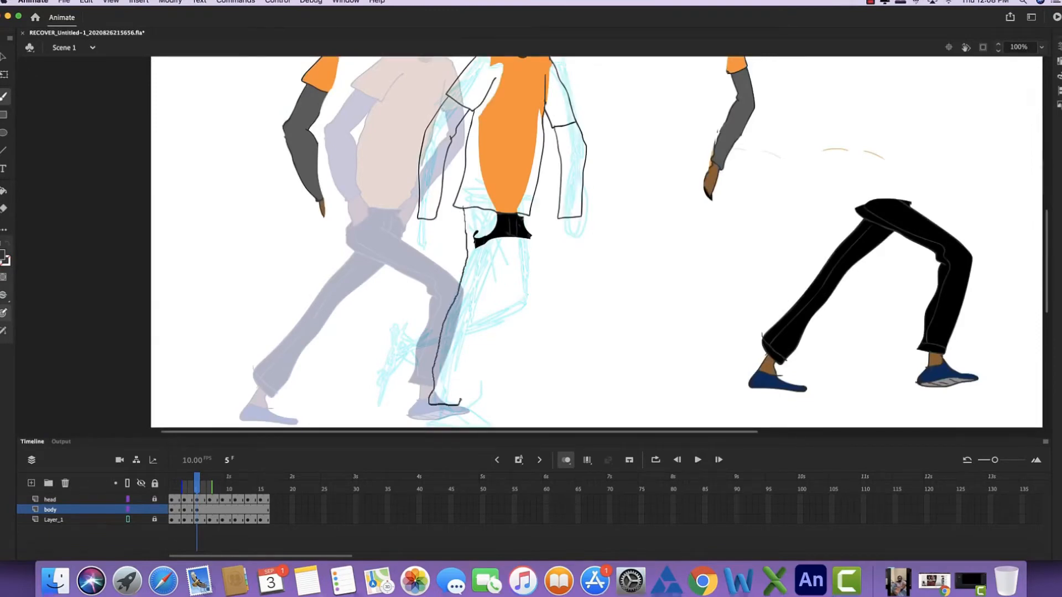
drag(461, 399, 515, 245)
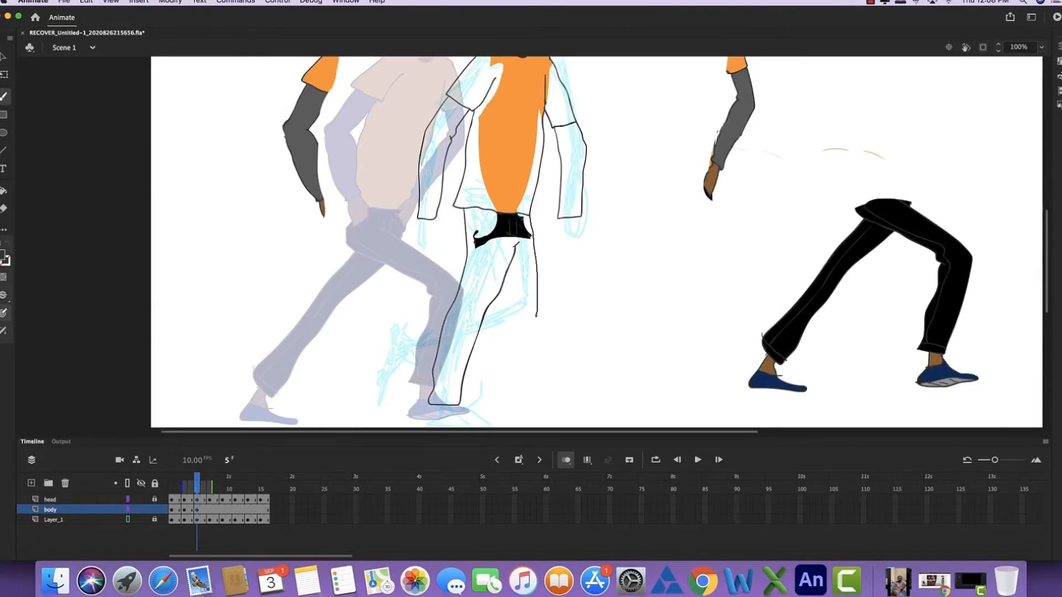
drag(537, 316, 474, 343)
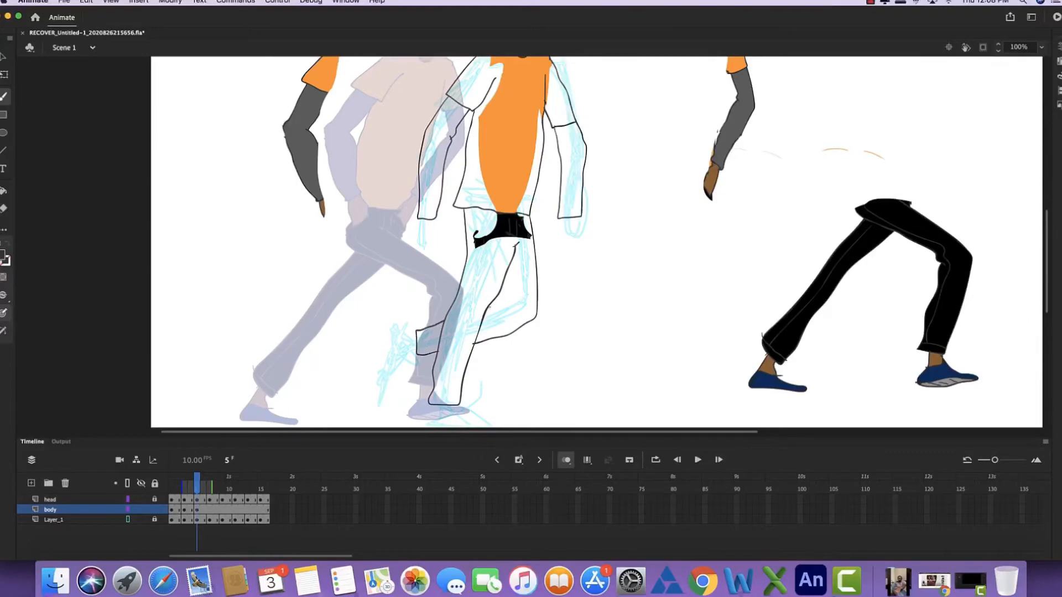
- Undo the last strokes on the rear arm's hand and redraw its fingers
scroll(475, 242, up, 5)
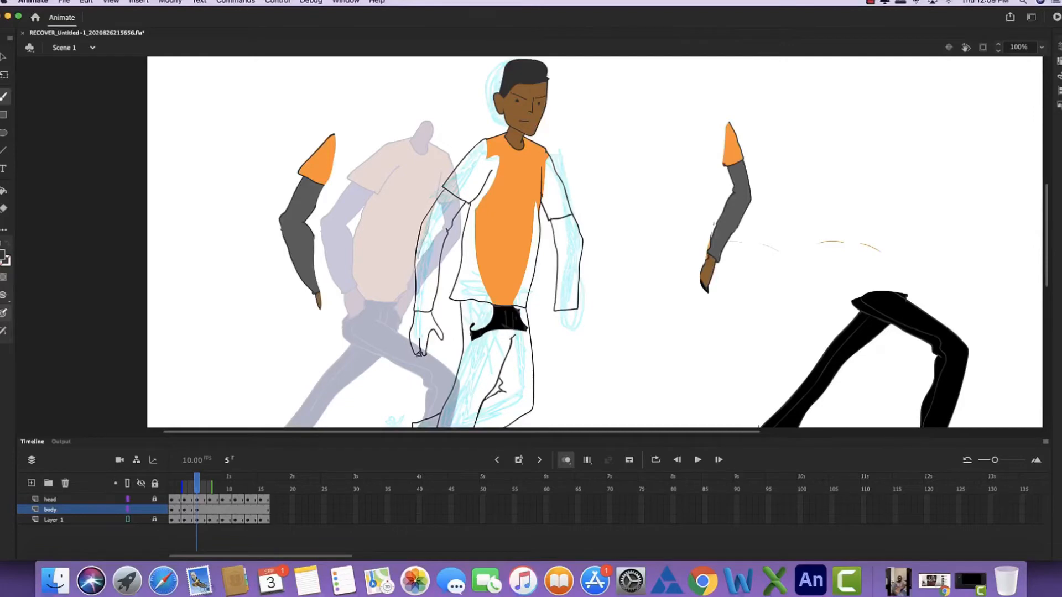
key(super+z)
key(super+z)
key(super+z)
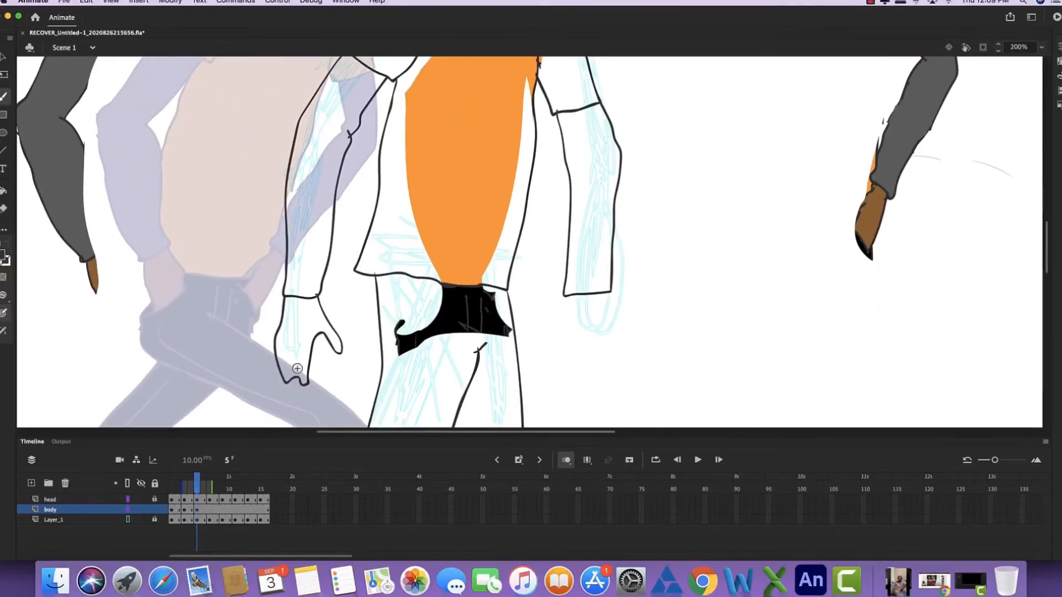
mouse_move(293, 346)
mouse_down()
mouse_move(299, 379)
mouse_move(288, 383)
mouse_up()
drag(286, 356, 290, 381)
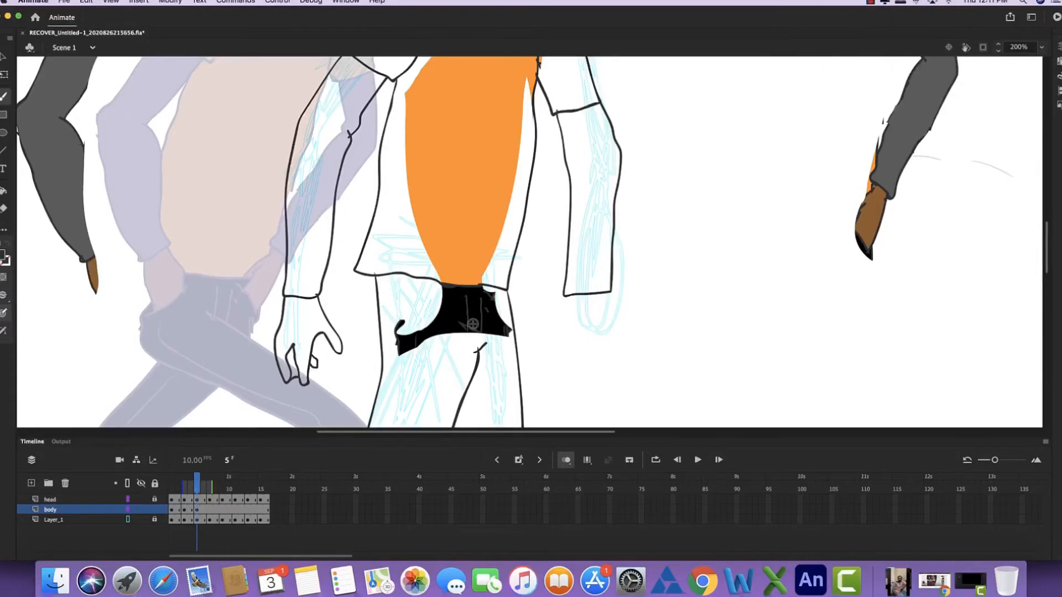
- Lasso and delete the leftover black hip piece, and draw crease lines at the top of the new trousers
mouse_move(478, 346)
mouse_down()
mouse_move(423, 369)
mouse_move(391, 314)
mouse_move(470, 295)
mouse_move(508, 303)
mouse_move(515, 344)
mouse_move(479, 346)
mouse_up()
key(Delete)
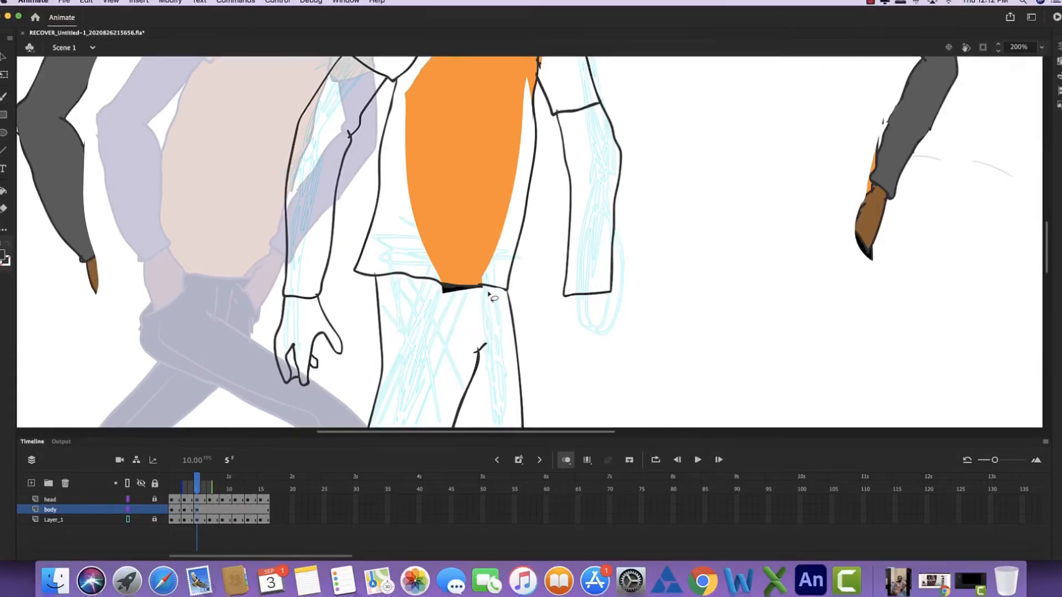
key(b)
scroll(487, 194, up, 5)
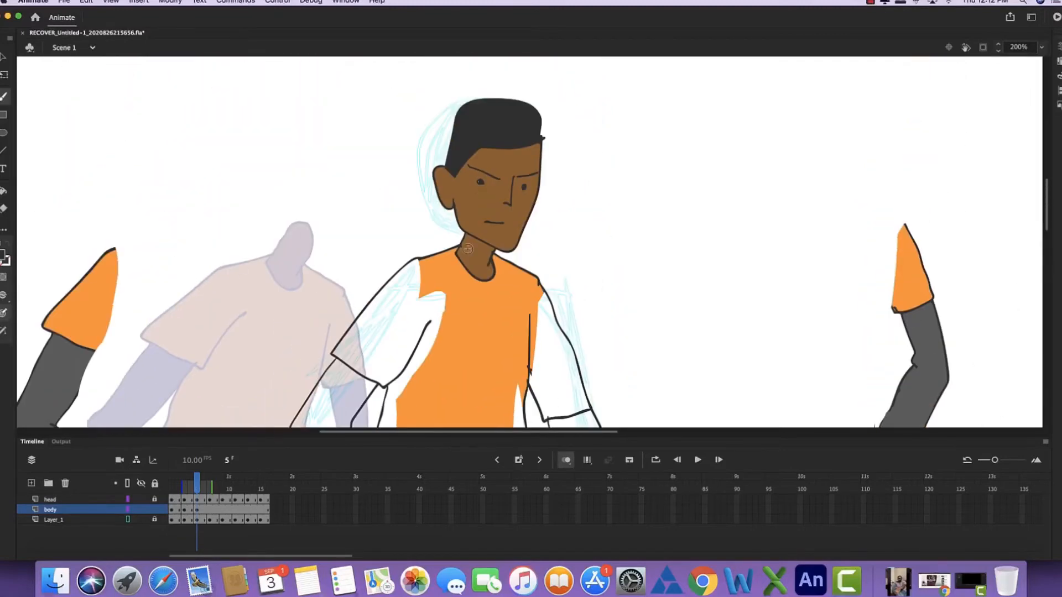
scroll(487, 194, down, 7)
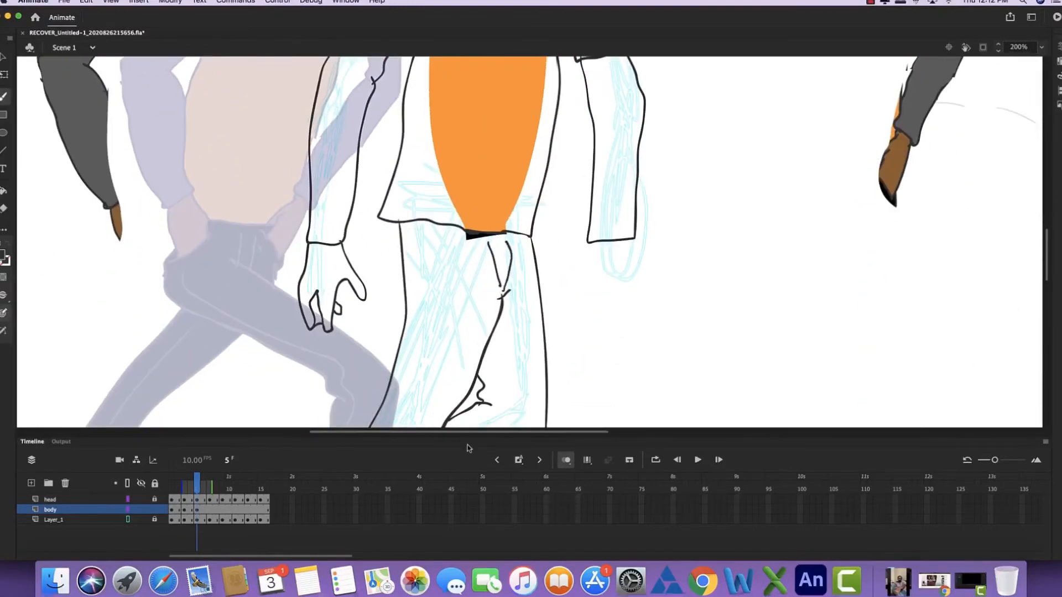
- Fill the new long sleeves with grey and the shirt with its short sleeves in orange
key(super+minus)
key(super+minus)
key(k)
click(425, 238)
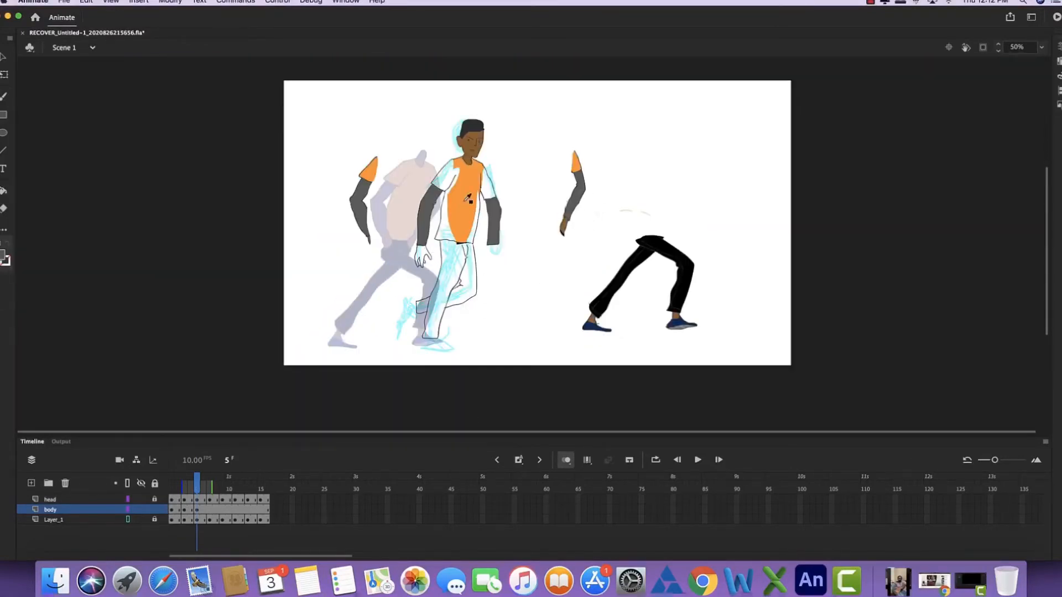
click(451, 237)
click(489, 186)
- Fill both new trouser legs and the rear cuff with black
click(442, 303)
click(465, 289)
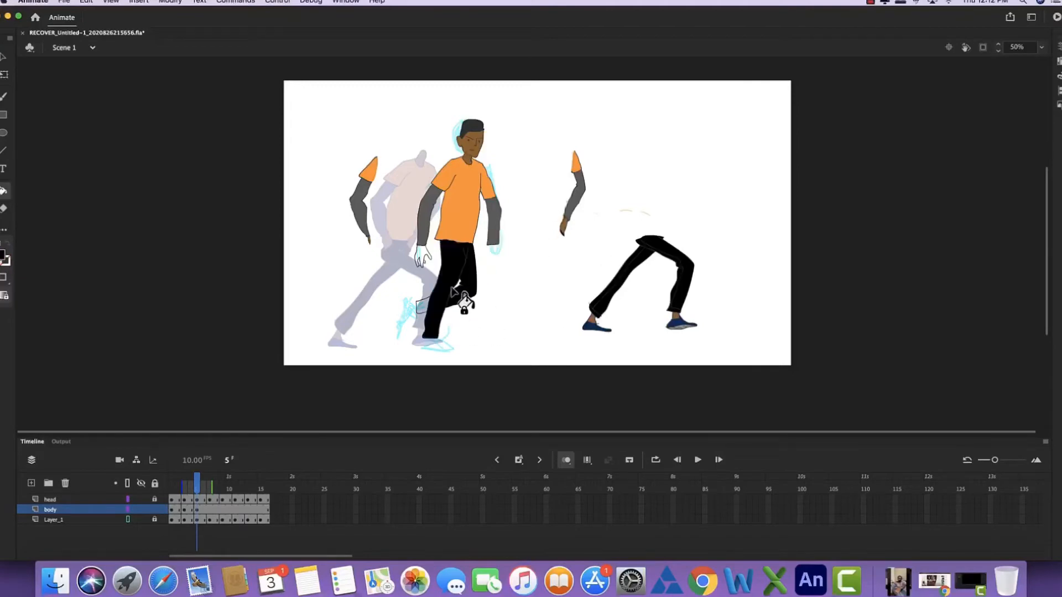
click(425, 310)
- Sample the brown skin colour from the neck and fill the rear arm's hand with it
key(i)
click(471, 150)
click(423, 256)
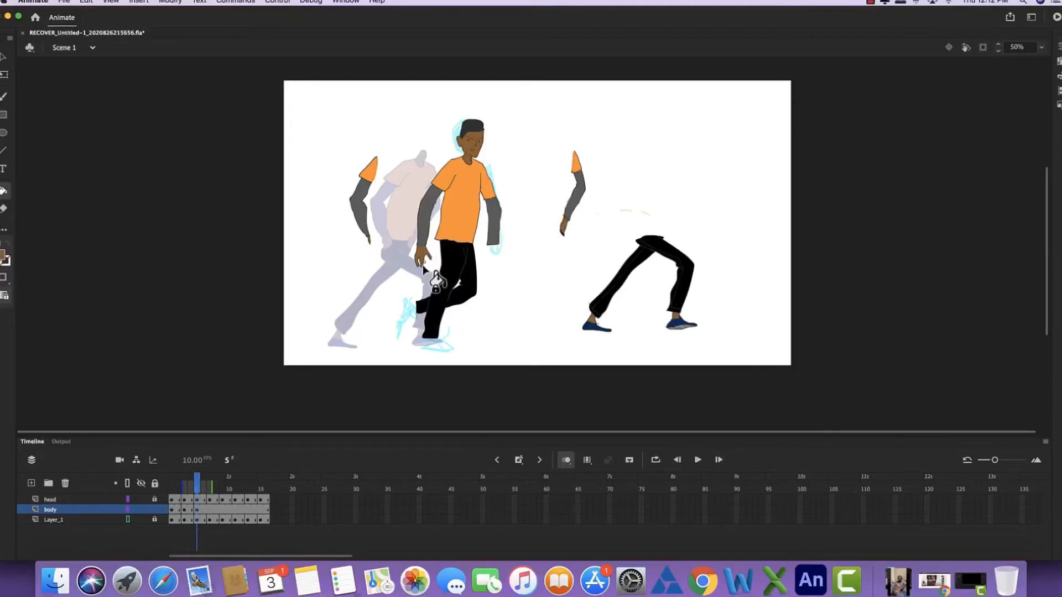
- Draw the outline of the front arm's hand and fingers below the grey sleeve, following the sketch
key(super+equal)
key(super+equal)
key(e)
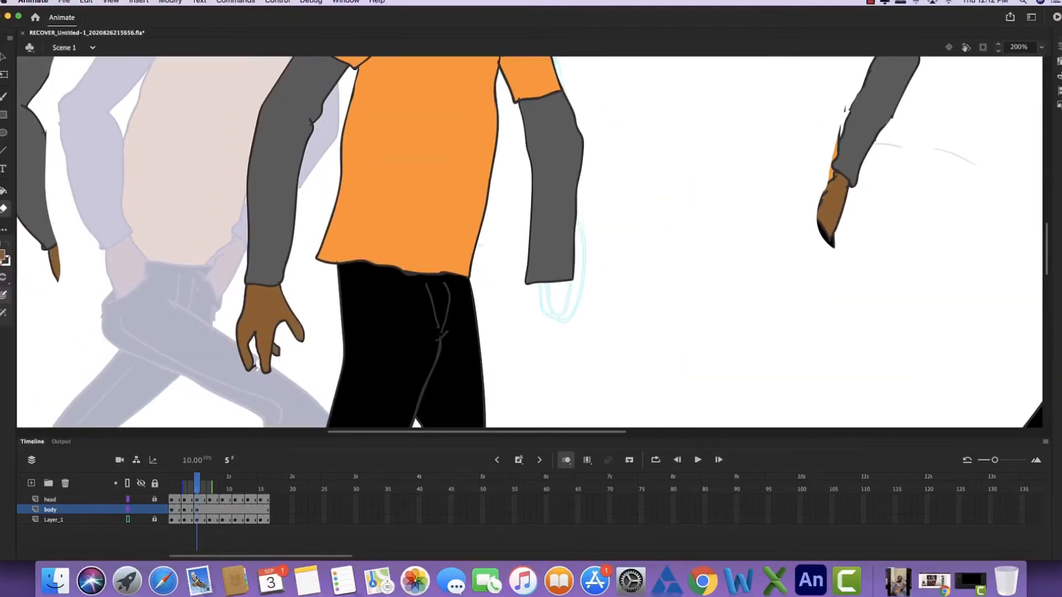
key(b)
scroll(372, 119, up, 5)
scroll(472, 164, down, 6)
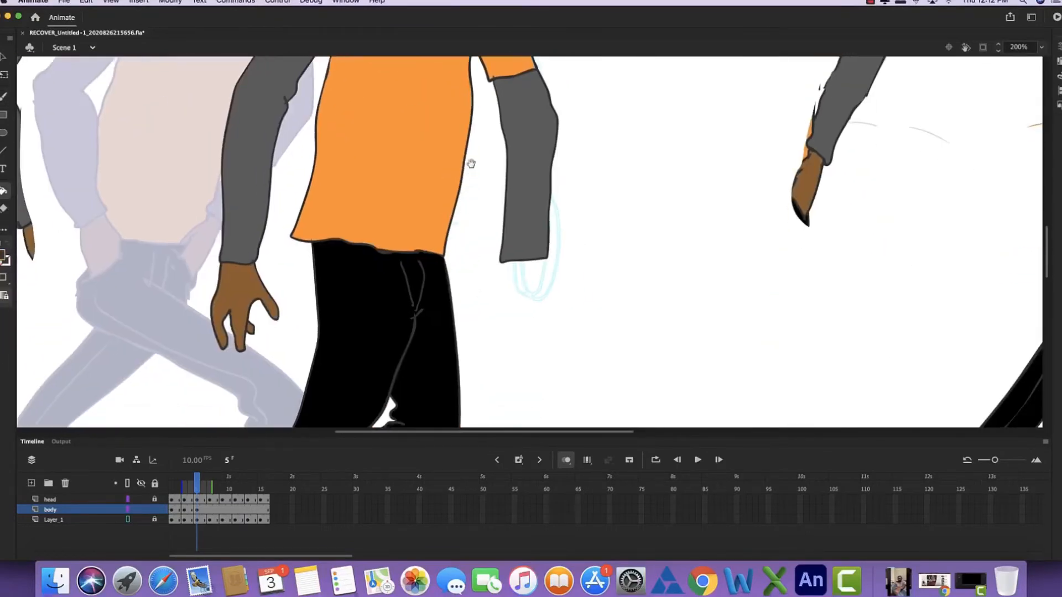
mouse_move(512, 286)
mouse_down()
mouse_move(535, 330)
mouse_move(546, 303)
mouse_up()
drag(541, 256, 559, 287)
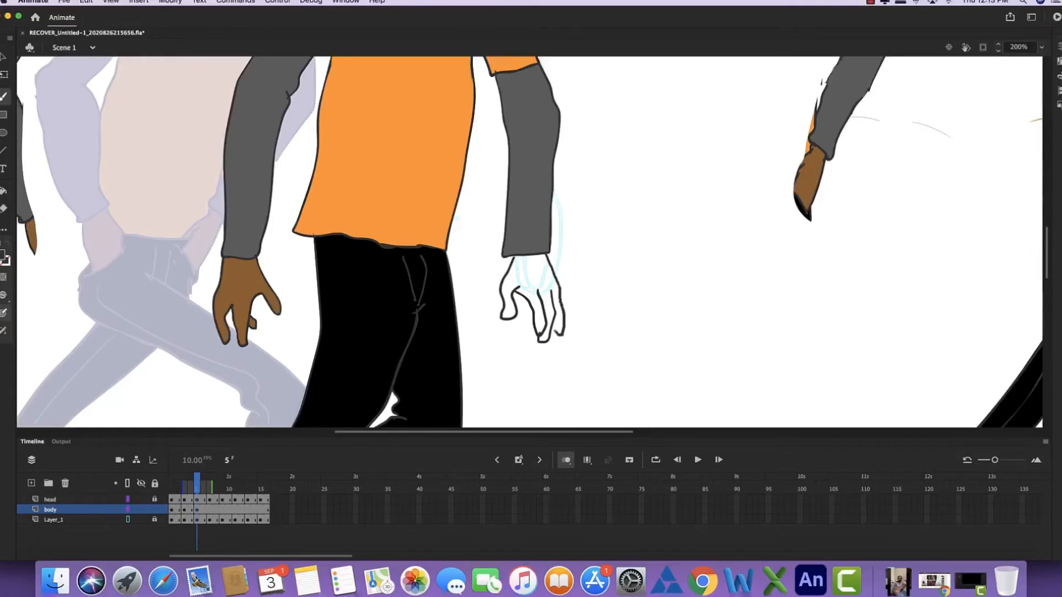
- Fill the front hand and its fingers with the brown skin colour
key(k)
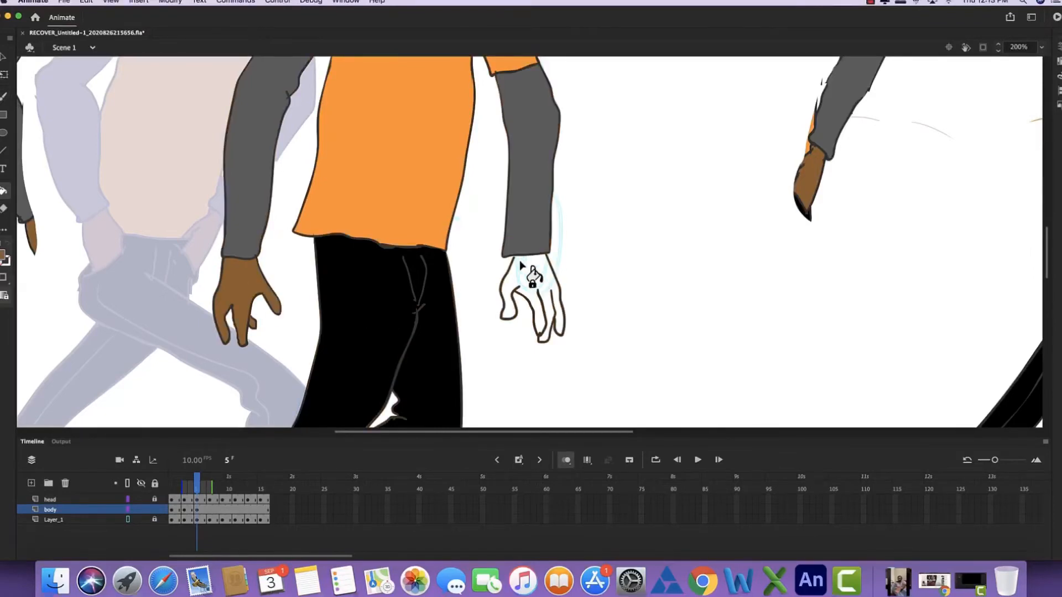
key(b)
key(k)
click(525, 275)
click(545, 333)
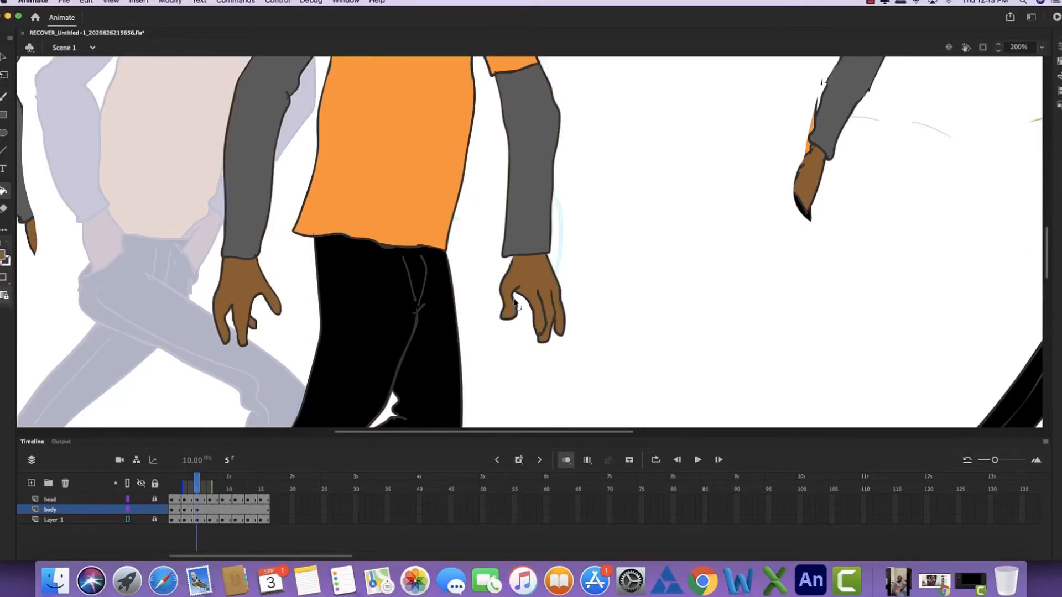
- Draw the outlines of both shoes and the ankles below the trouser cuffs over the sketched feet
key(super+minus)
key(b)
scroll(443, 138, down, 5)
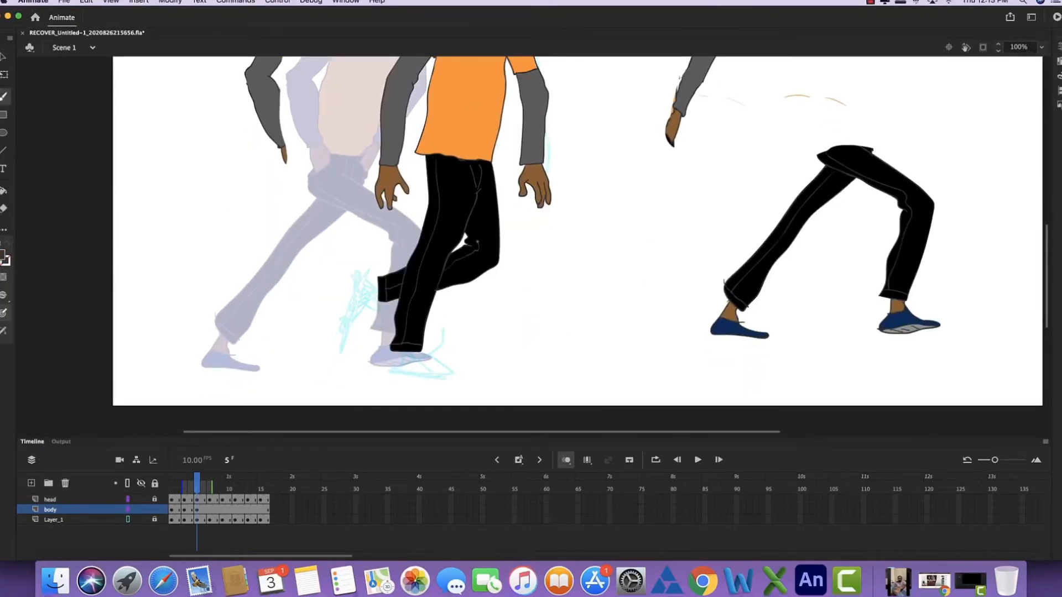
key(super+minus)
key(super+equal)
key(super+equal)
key(super+minus)
drag(404, 328, 455, 296)
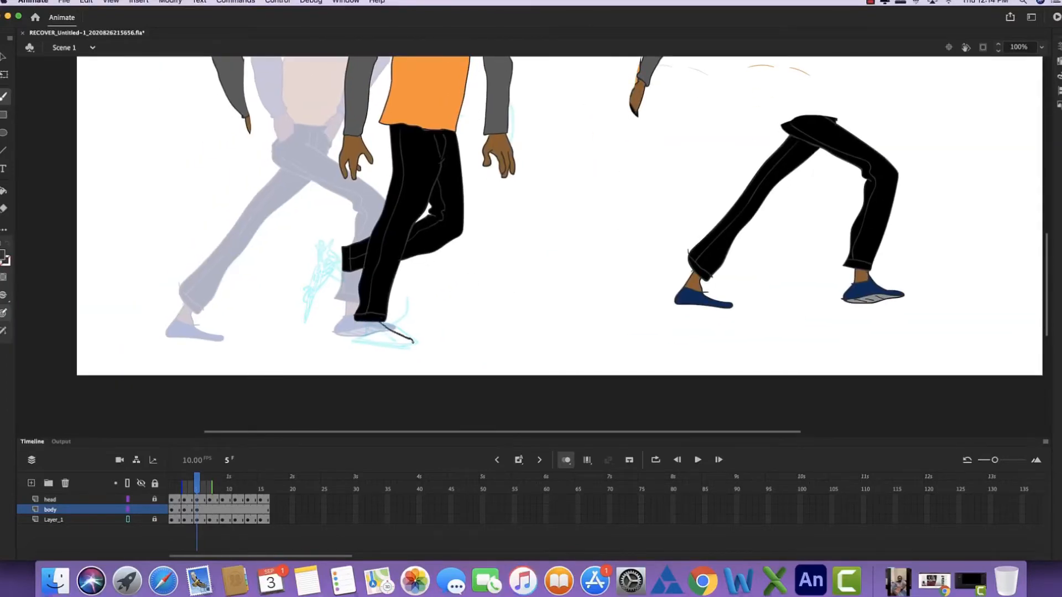
drag(351, 342, 356, 323)
drag(326, 243, 337, 261)
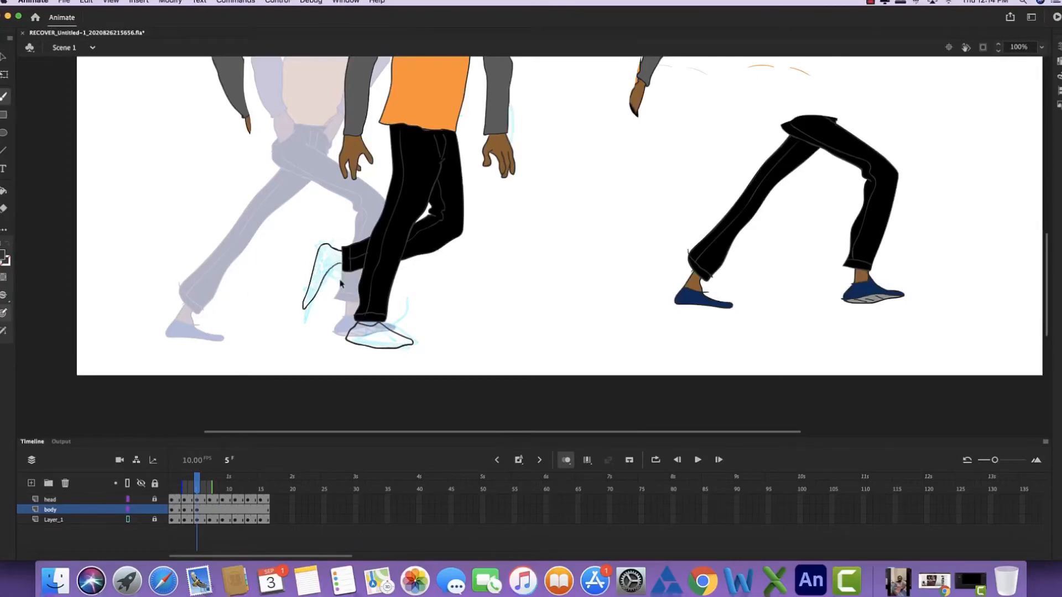
key(super+equal)
drag(213, 367, 287, 273)
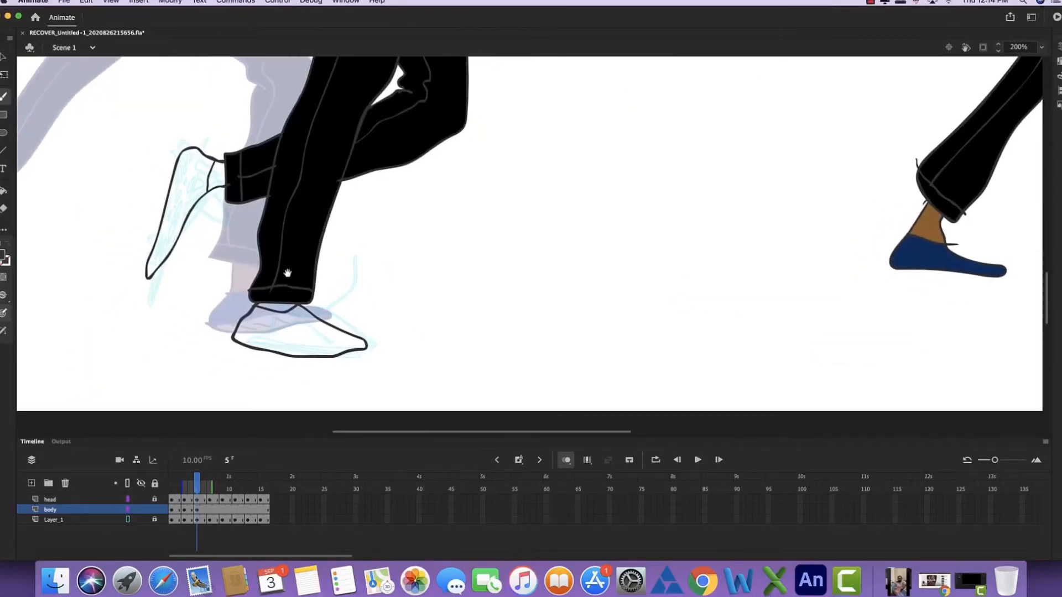
- Fill both shoes with navy and both ankles with brown, sampling the colours from the old leg copy
key(i)
click(902, 259)
click(348, 342)
click(182, 210)
key(i)
click(931, 226)
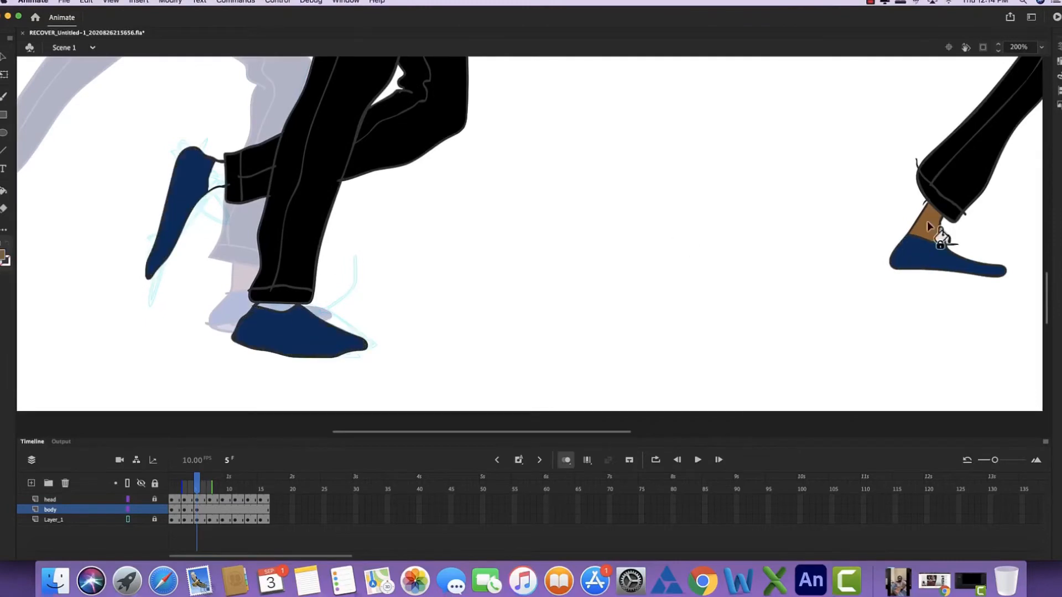
click(276, 307)
click(218, 180)
- Lasso and delete the leftover arm and leg pieces on both sides of the finished frame 5 figure
key(super+minus)
key(super+minus)
key(l)
mouse_move(600, 64)
mouse_down()
mouse_move(594, 294)
mouse_move(608, 110)
mouse_up()
key(Delete)
mouse_move(379, 71)
mouse_down()
mouse_move(390, 142)
mouse_move(386, 83)
mouse_up()
key(Delete)
- Step back and forth through the frames to check the body's motion around the frame 5 pose
key(comma)
key(comma)
key(comma)
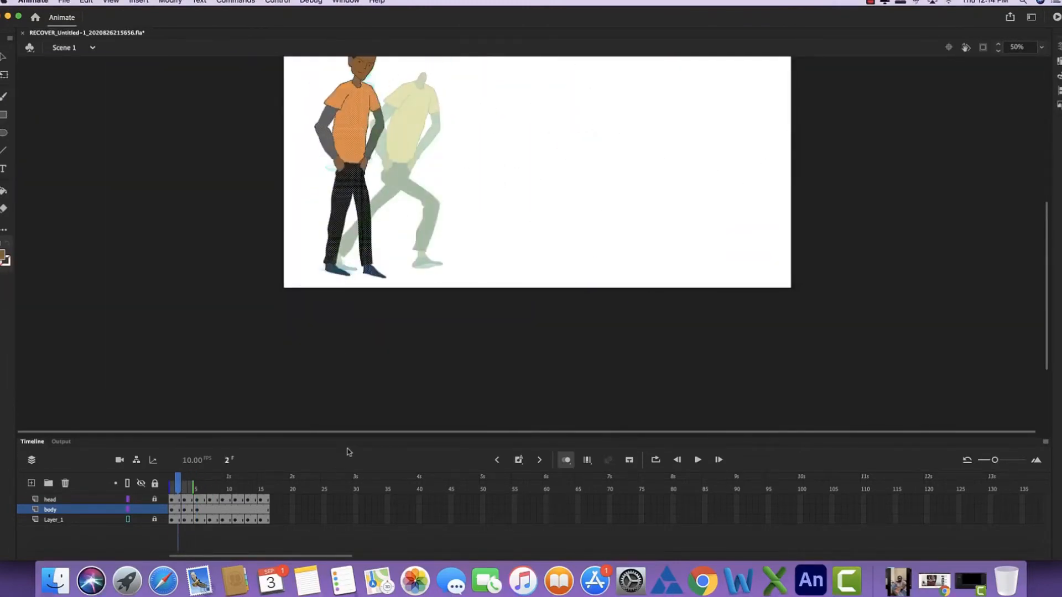
key(period)
key(period)
key(period)
key(period)
key(period)
key(comma)
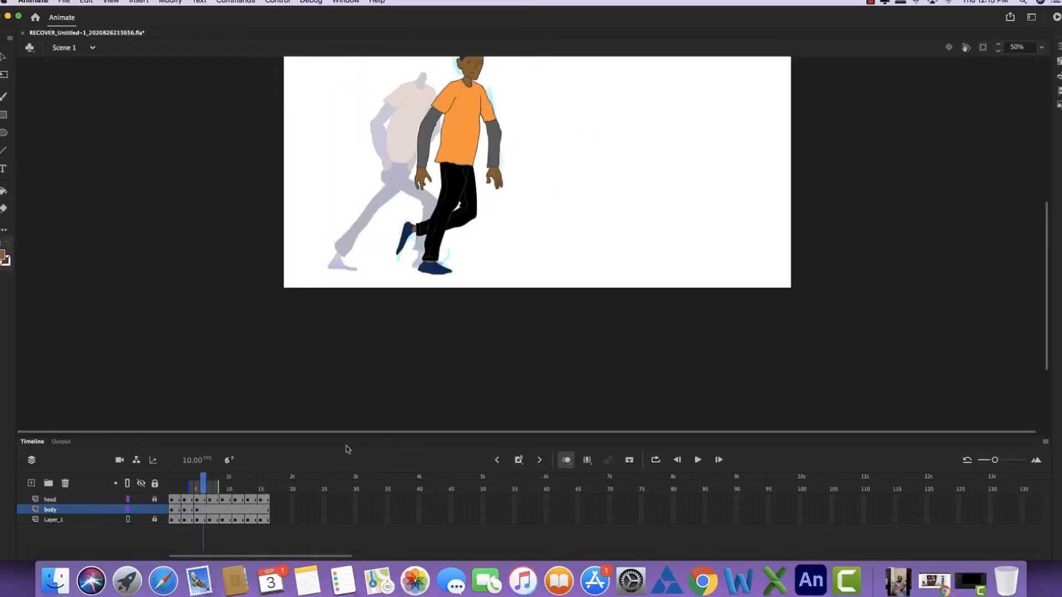
- Insert a keyframe at frame 7 of the body layer and move the copied body aside, away from the sketch
key(period)
click(208, 511)
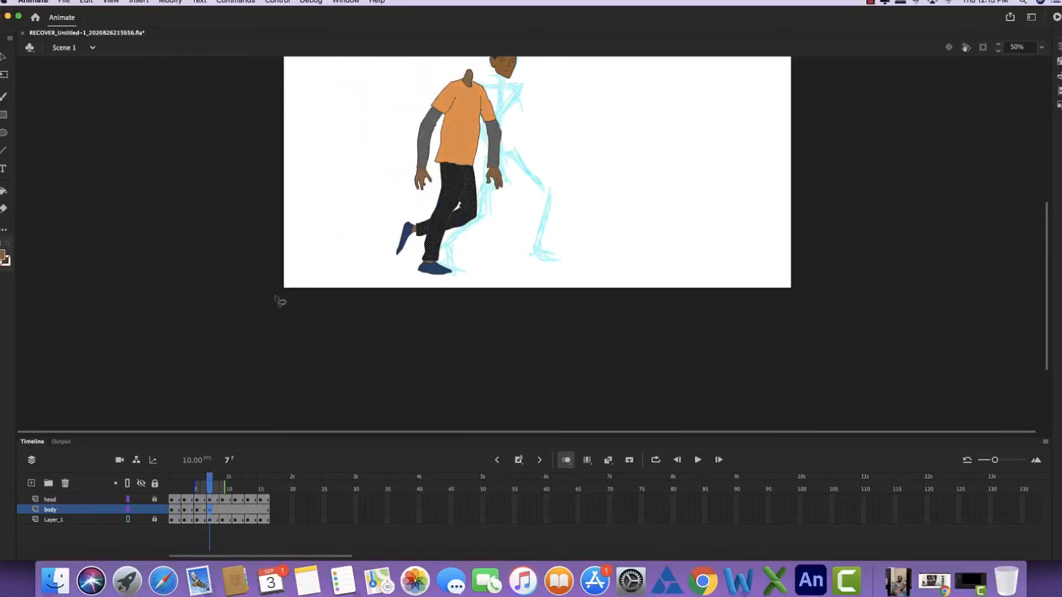
click(5, 74)
drag(453, 166, 659, 166)
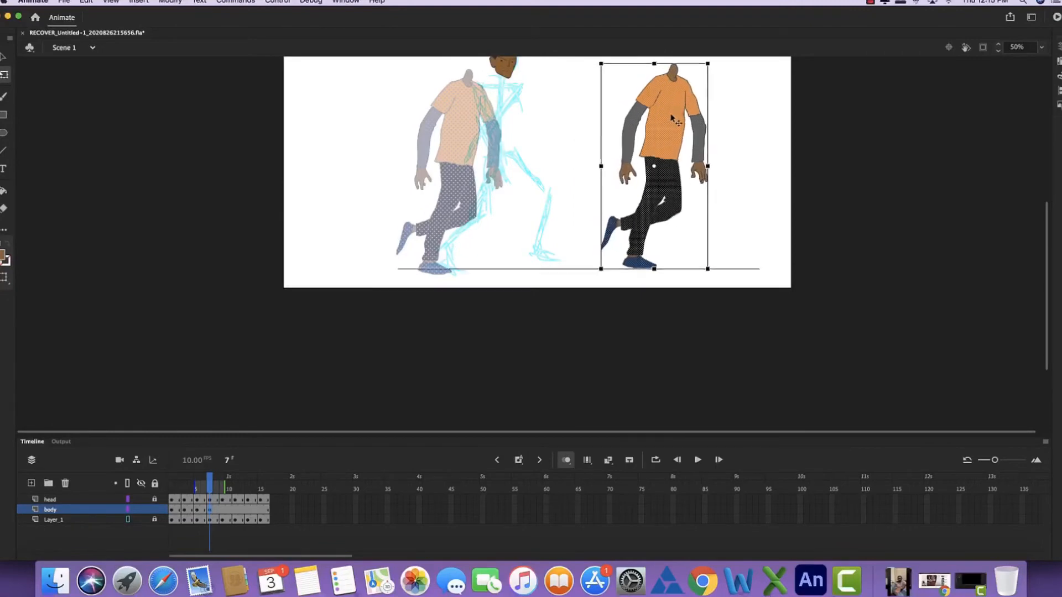
mouse_move(208, 489)
mouse_down()
mouse_move(197, 489)
mouse_move(210, 489)
mouse_up()
click(209, 510)
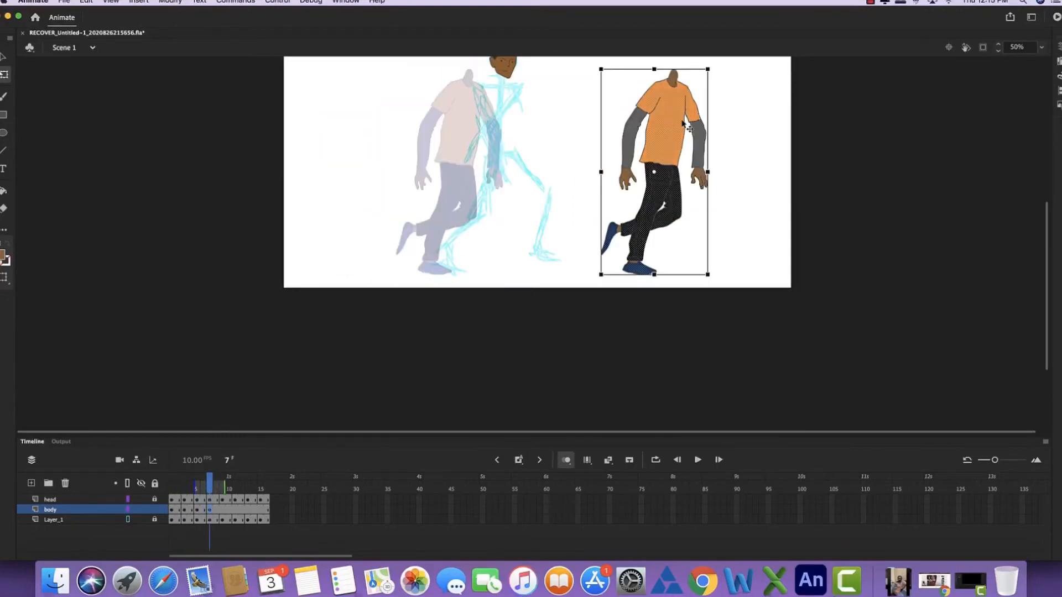
- Move the body copy under the frame 7 head and rotate it slightly to match the sketch's lean
drag(685, 125, 518, 124)
drag(494, 70, 487, 70)
drag(498, 116, 506, 113)
- Fine-tune the body's position and tilt so the neck meets the head, and deselect it
key(super+equal)
key(super+equal)
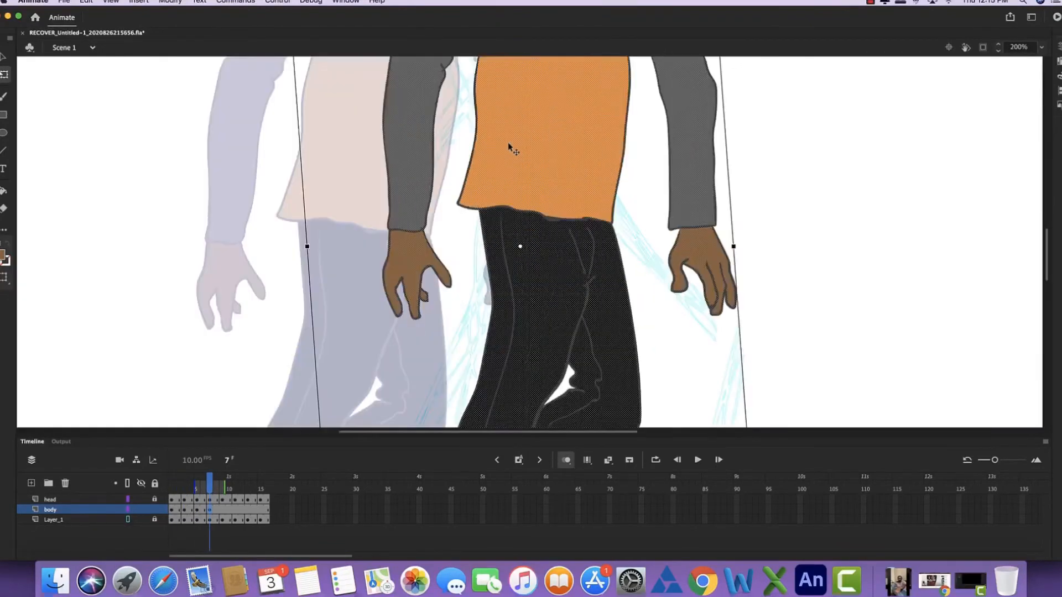
scroll(509, 148, up, 5)
drag(505, 289, 406, 296)
drag(409, 148, 399, 148)
drag(524, 220, 524, 198)
drag(400, 269, 535, 276)
key(super+minus)
key(super+minus)
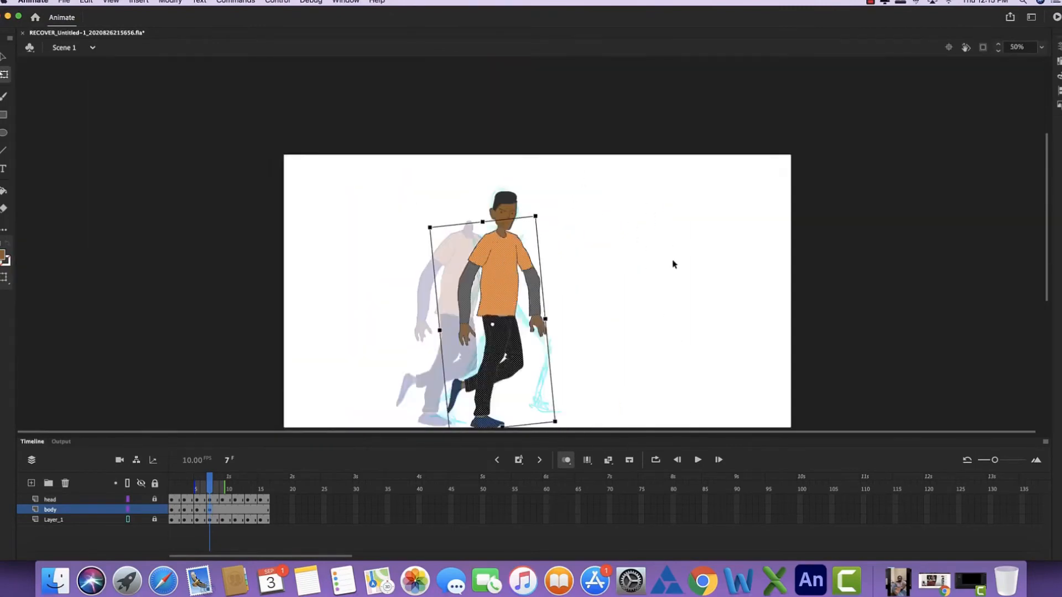
click(603, 259)
- Lasso the whole rear arm with its orange sleeve, rotate it forward around the shoulder and set it aside from the body
key(super+equal)
drag(455, 305, 463, 233)
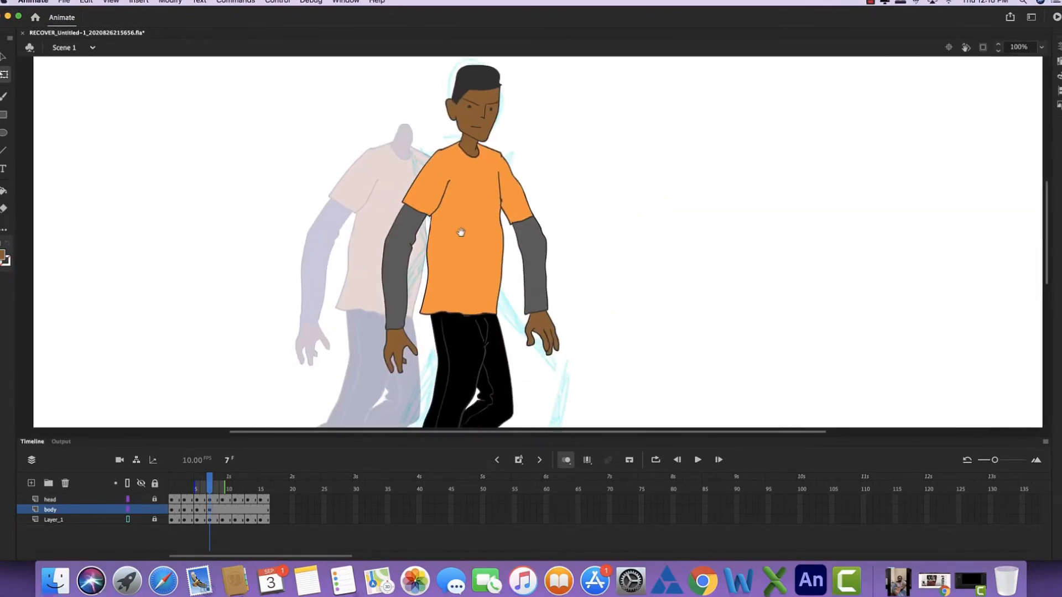
key(l)
mouse_move(405, 146)
mouse_down()
mouse_move(374, 202)
mouse_move(373, 342)
mouse_up()
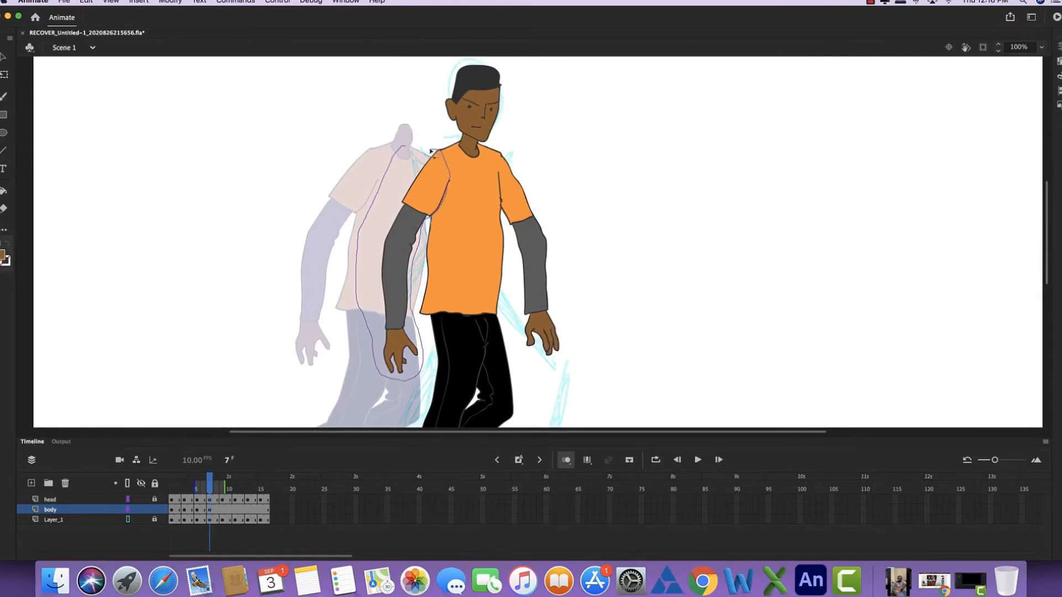
drag(430, 150, 432, 151)
key(q)
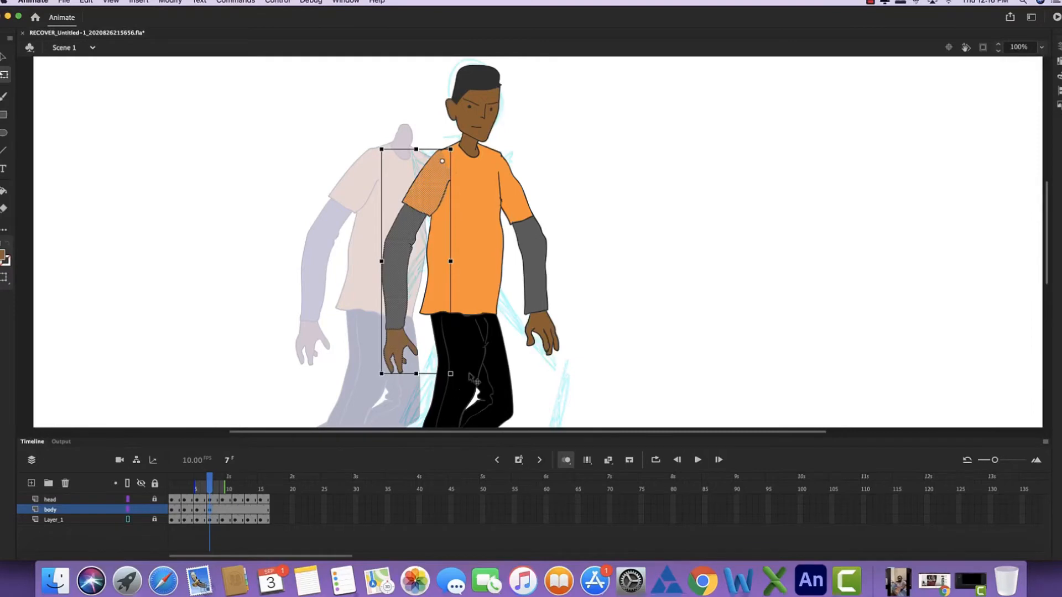
drag(458, 380, 557, 320)
drag(433, 209, 242, 214)
click(553, 227)
- Lasso the other arm's grey sleeve and hand, move them far off the body, and delete the orange short sleeve
key(l)
mouse_move(574, 254)
mouse_down()
mouse_move(542, 232)
mouse_move(570, 268)
mouse_move(720, 217)
mouse_up()
mouse_move(550, 176)
mouse_down()
mouse_move(503, 156)
mouse_move(572, 219)
mouse_up()
key(Delete)
- Move the detached arm back over the shirt's shoulder and rotate it to swing forward across the body
mouse_move(297, 133)
mouse_down()
mouse_move(265, 118)
mouse_move(303, 138)
mouse_up()
drag(254, 218, 443, 213)
key(q)
drag(535, 372, 555, 360)
drag(483, 308, 492, 303)
click(477, 226)
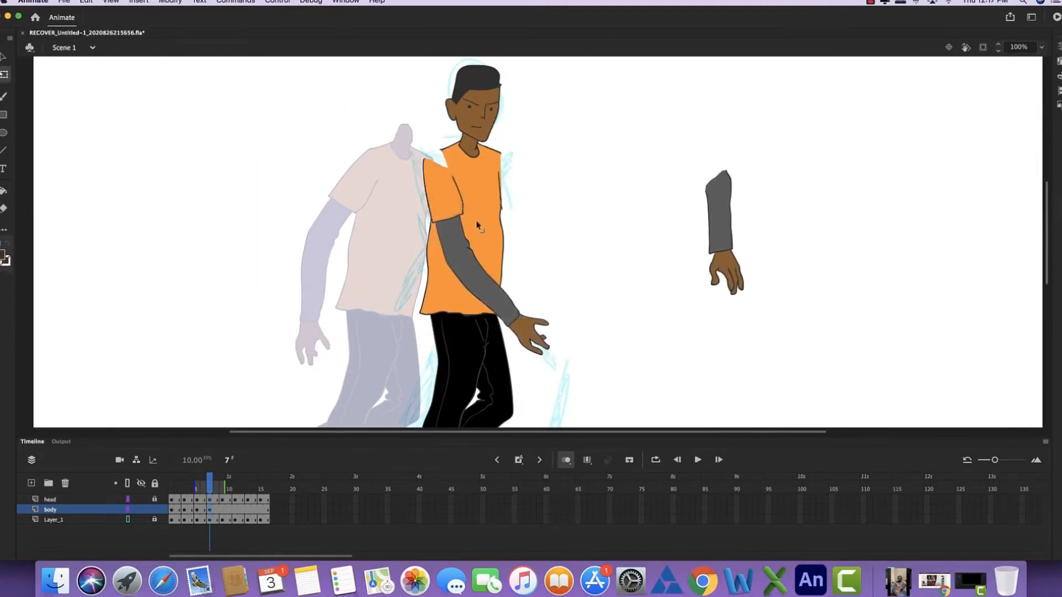
- Draw the outline of the other arm swinging back behind the shirt, including the cuff and hand
key(b)
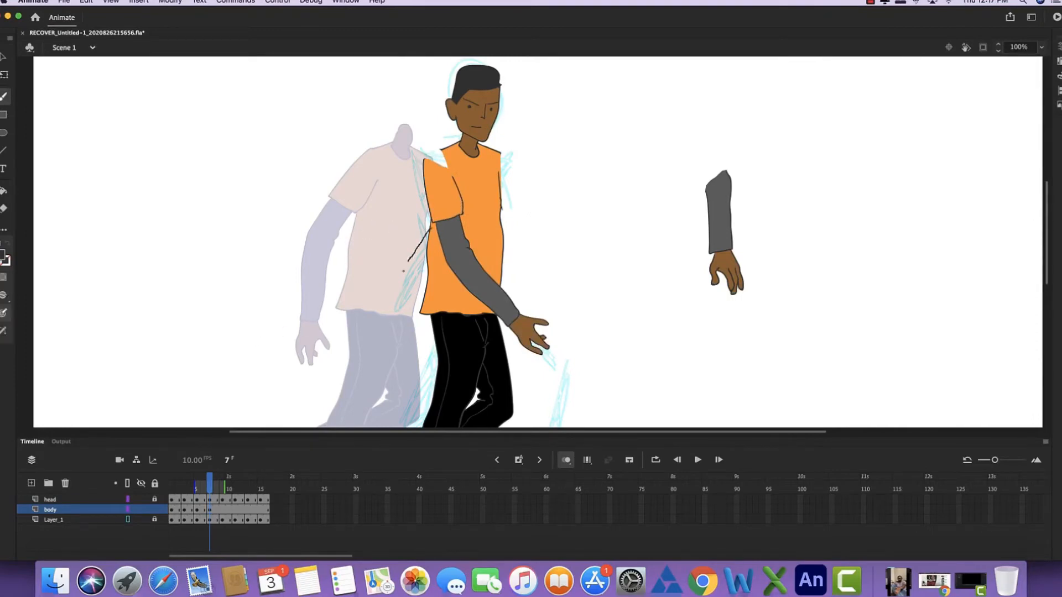
drag(417, 285, 428, 268)
drag(398, 317, 385, 313)
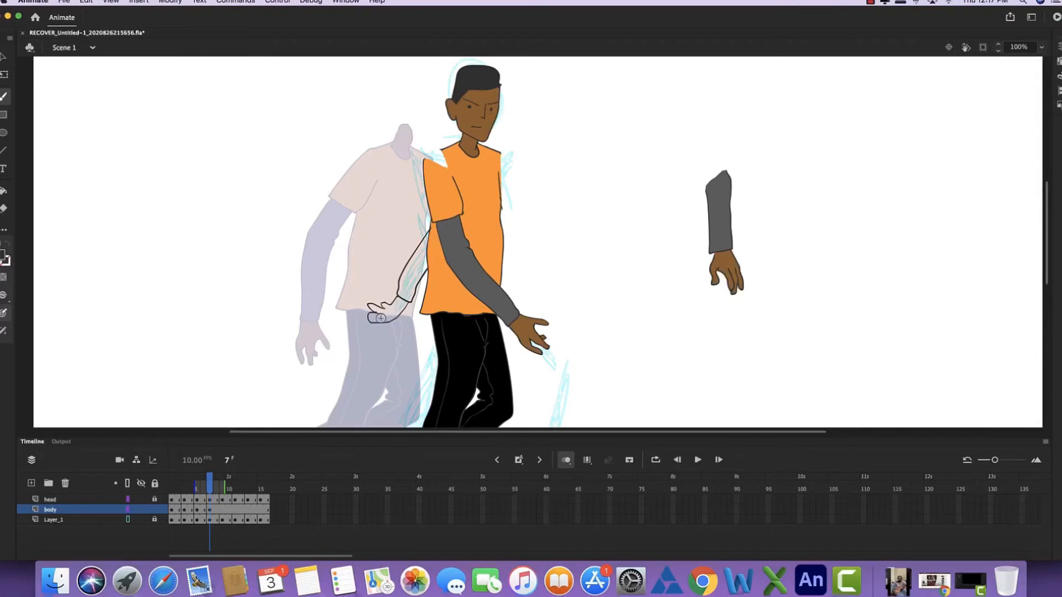
- Fill the new backward-swinging sleeve with grey and its hand with brown
key(super+equal)
key(super+equal)
drag(393, 299, 680, 138)
key(k)
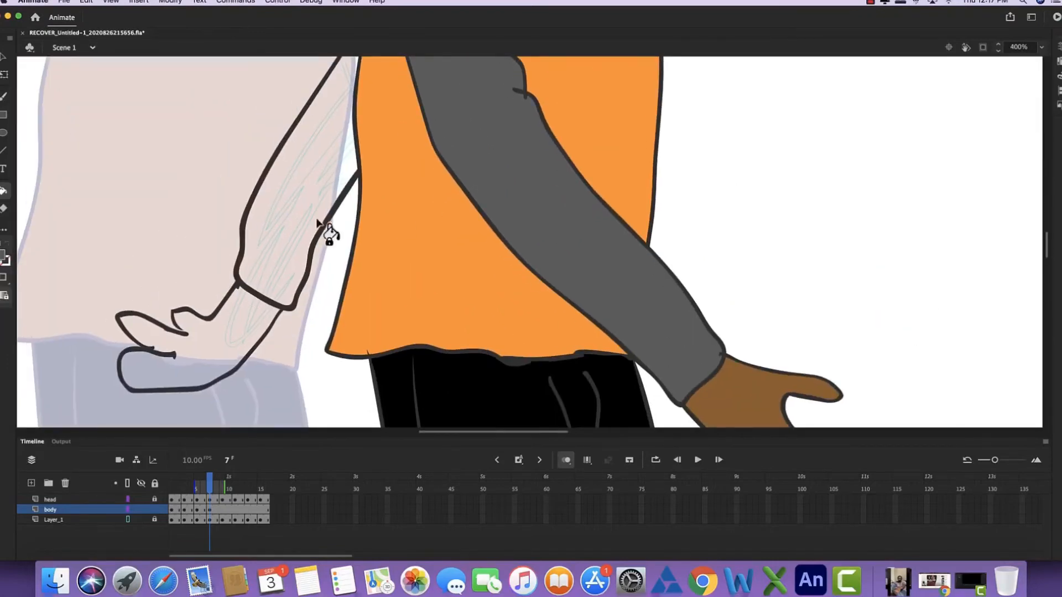
click(318, 221)
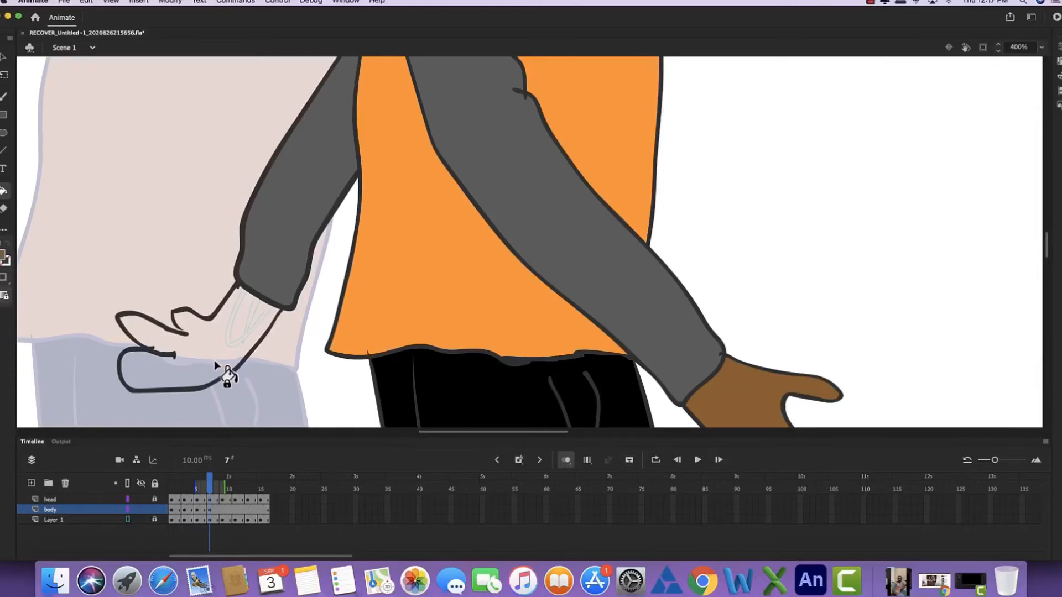
key(b)
click(232, 356)
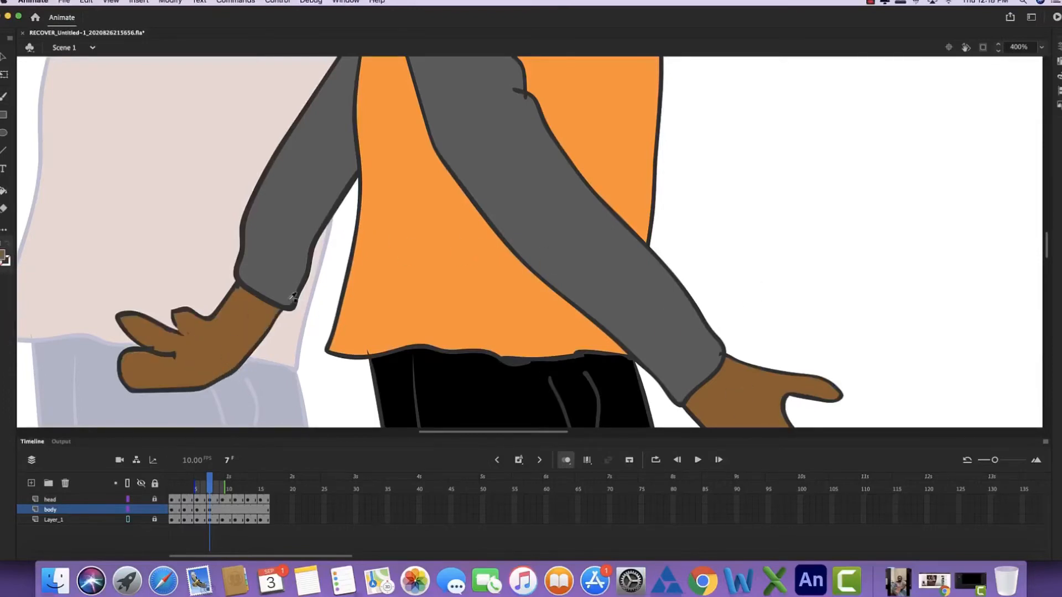
- Draw an extra finger on the backward-swinging hand and fill it with the sampled brown
drag(120, 367, 181, 366)
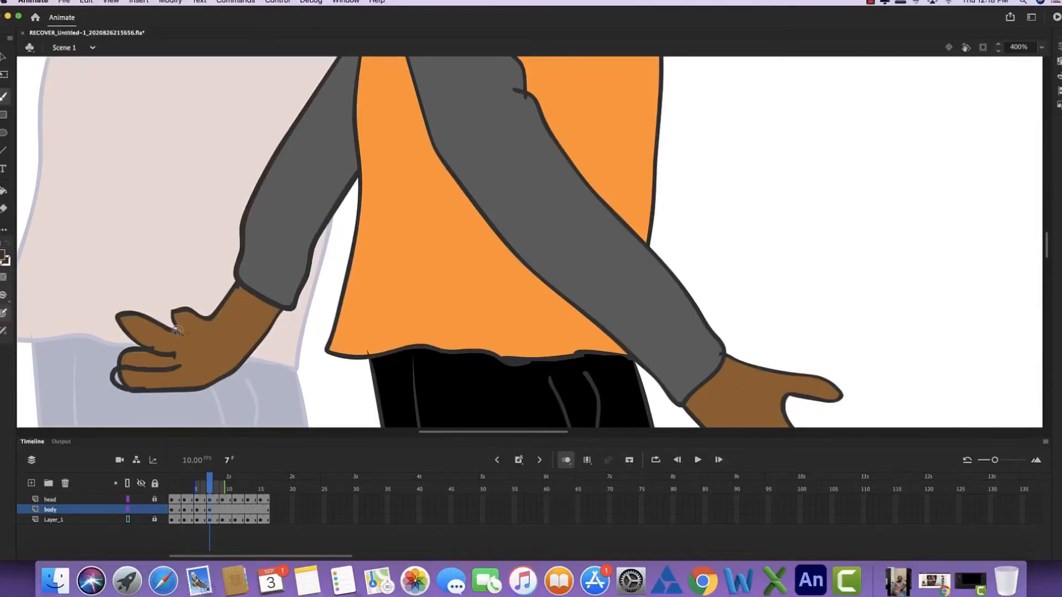
key(i)
click(150, 382)
key(b)
click(870, 2)
click(904, 23)
- Sample the dark outline colour, erase the shirt's old side line, and draw new outlines for both shoulders and the armhole
key(super+minus)
key(super+minus)
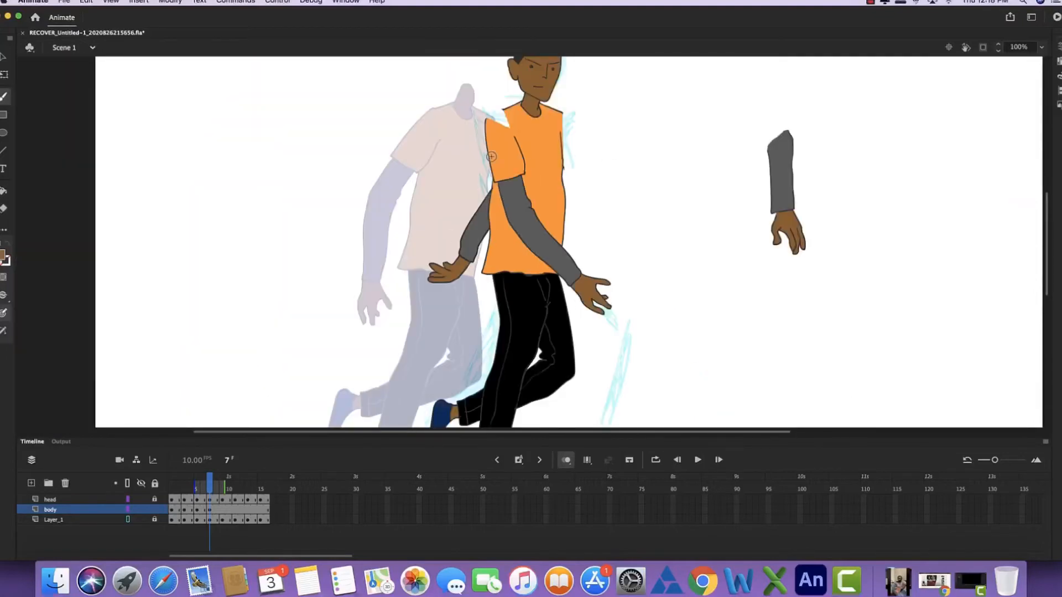
key(super+equal)
drag(462, 230, 451, 397)
click(3, 255)
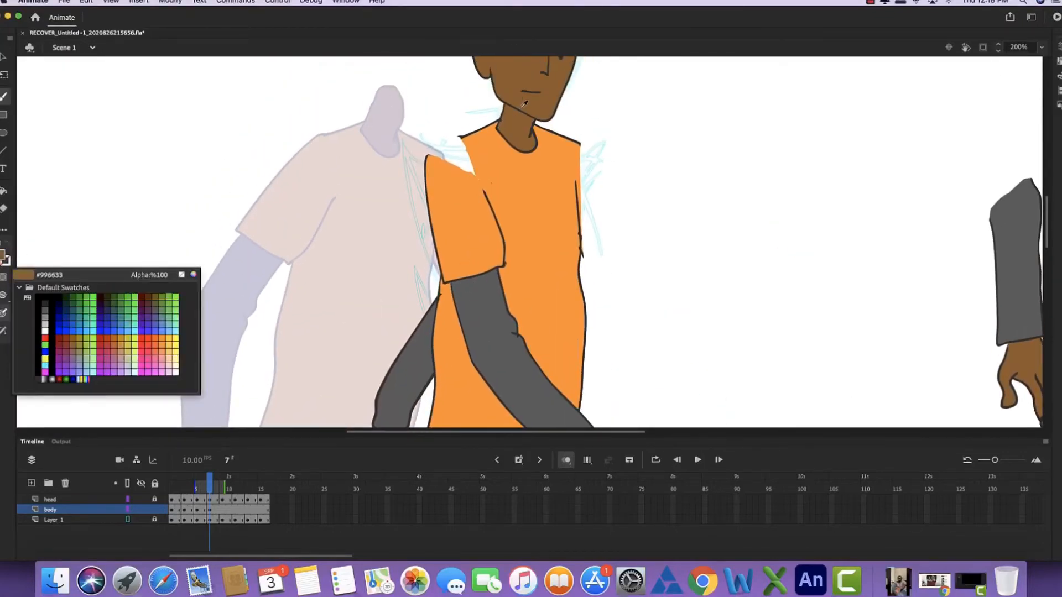
click(535, 122)
drag(426, 159, 470, 135)
mouse_move(579, 142)
mouse_down()
mouse_move(599, 156)
mouse_move(609, 193)
mouse_move(581, 249)
mouse_move(577, 176)
mouse_move(580, 291)
mouse_up()
key(e)
key(b)
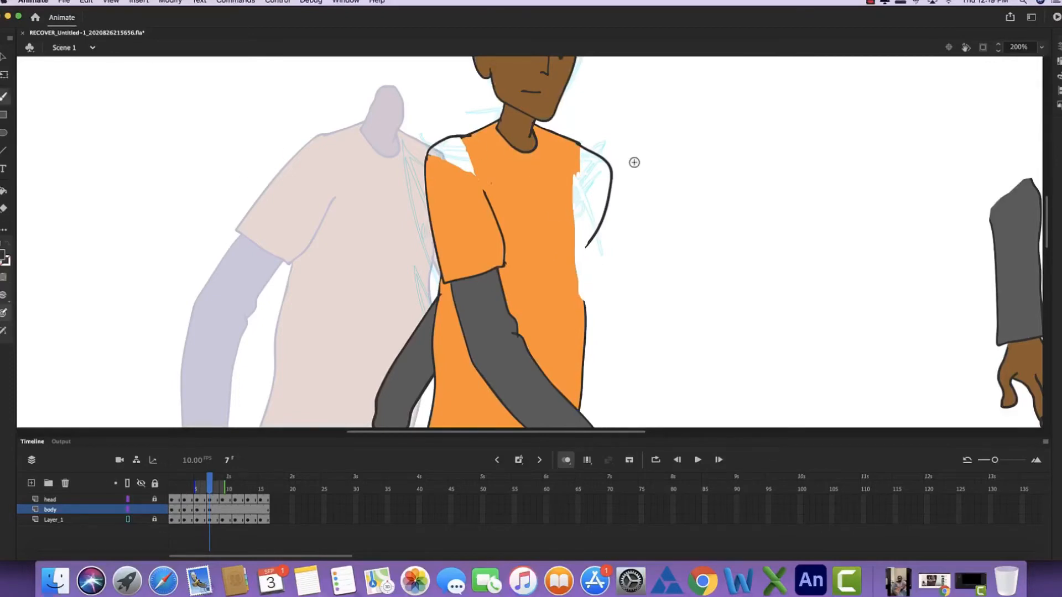
drag(587, 235, 586, 315)
key(e)
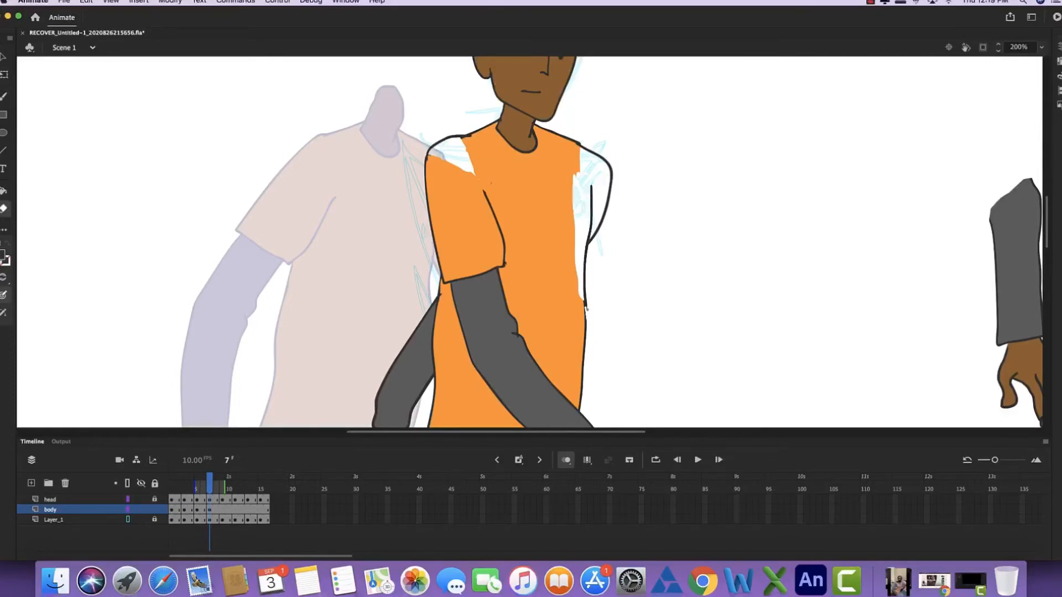
- Fill the white gaps at both shirt shoulders with orange
key(k)
click(579, 232)
click(469, 164)
key(super+minus)
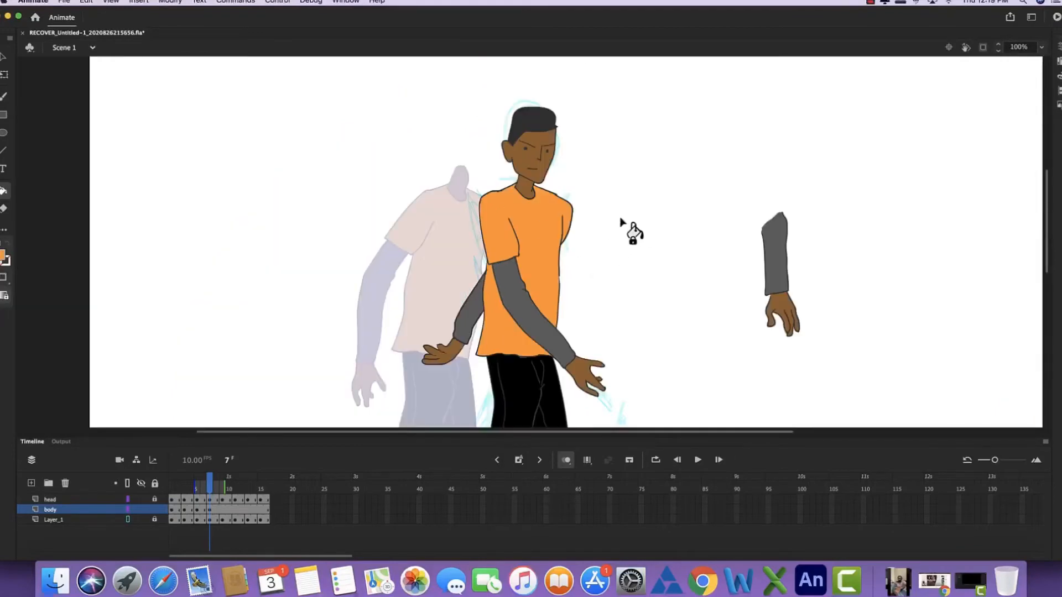
- Lasso and delete the leftover arm piece beside the frame 7 figure
mouse_move(662, 318)
mouse_down()
mouse_move(591, 246)
mouse_move(574, 259)
mouse_up()
key(l)
mouse_move(697, 125)
mouse_down()
mouse_move(686, 319)
mouse_move(695, 131)
mouse_up()
key(Delete)
- Step back and forth through the frames to compare the frame 7 pose with its neighbours
key(super+minus)
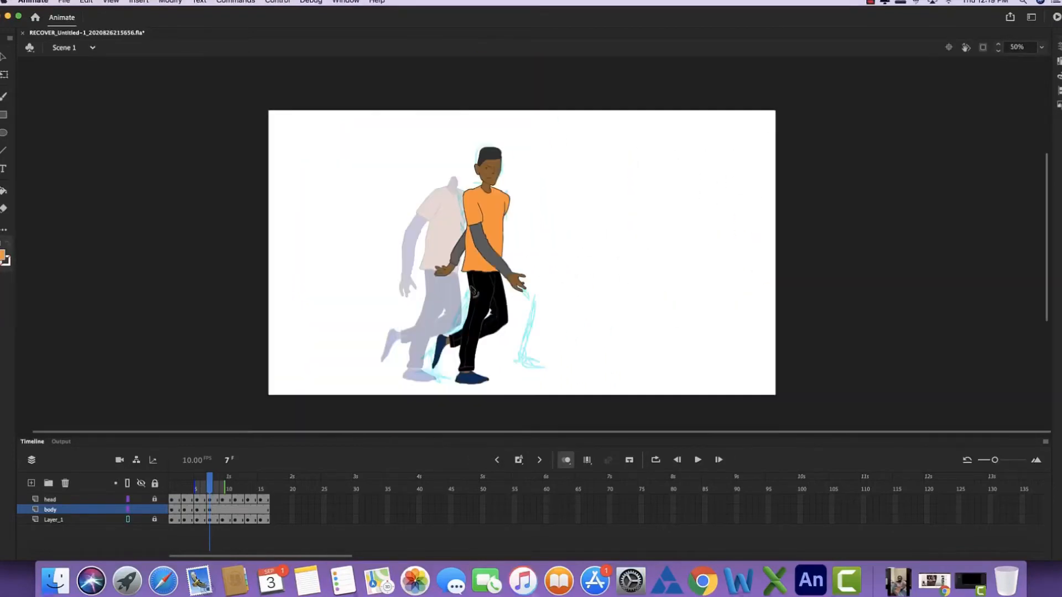
key(comma)
key(period)
key(period)
key(comma)
key(comma)
key(comma)
key(comma)
key(comma)
key(comma)
key(comma)
- Insert a keyframe at frame 9 of the body layer and move the copied body away from the sketch, behind the previous pose
drag(172, 485, 215, 486)
click(216, 510)
click(222, 513)
key(q)
drag(483, 235, 387, 235)
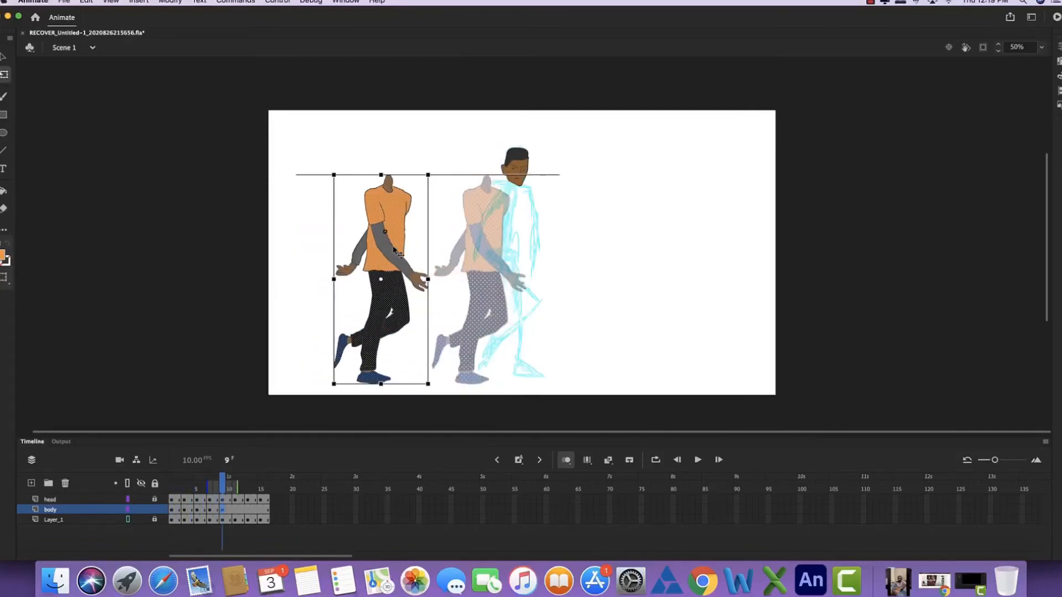
click(870, 2)
click(896, 24)
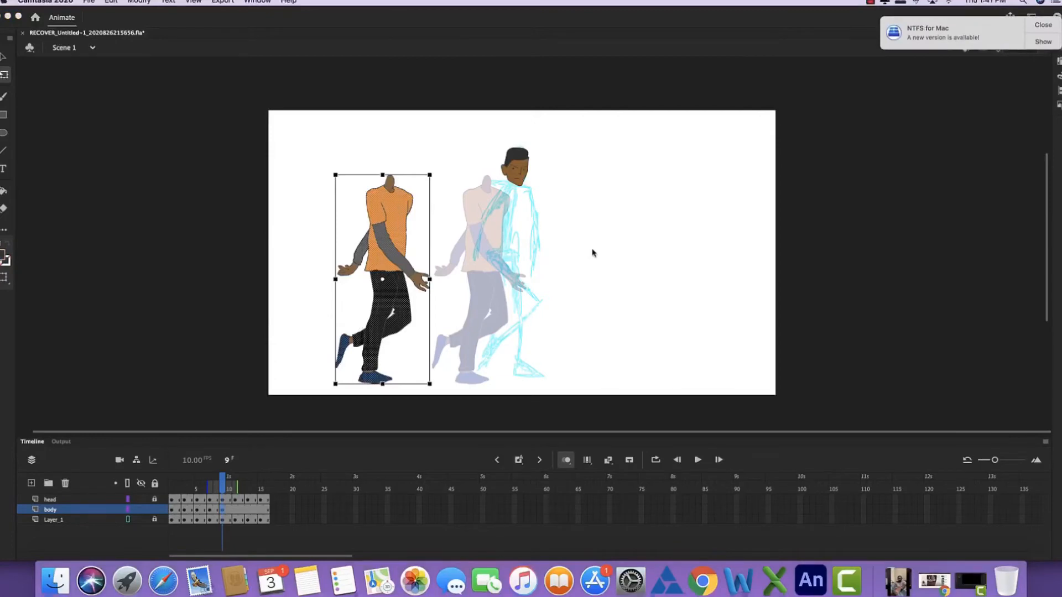
- Move the frame 9 body to the far right of the canvas and place a copy of the earlier front-facing body over the sketch
click(221, 488)
drag(386, 263, 662, 254)
key(comma)
key(comma)
key(comma)
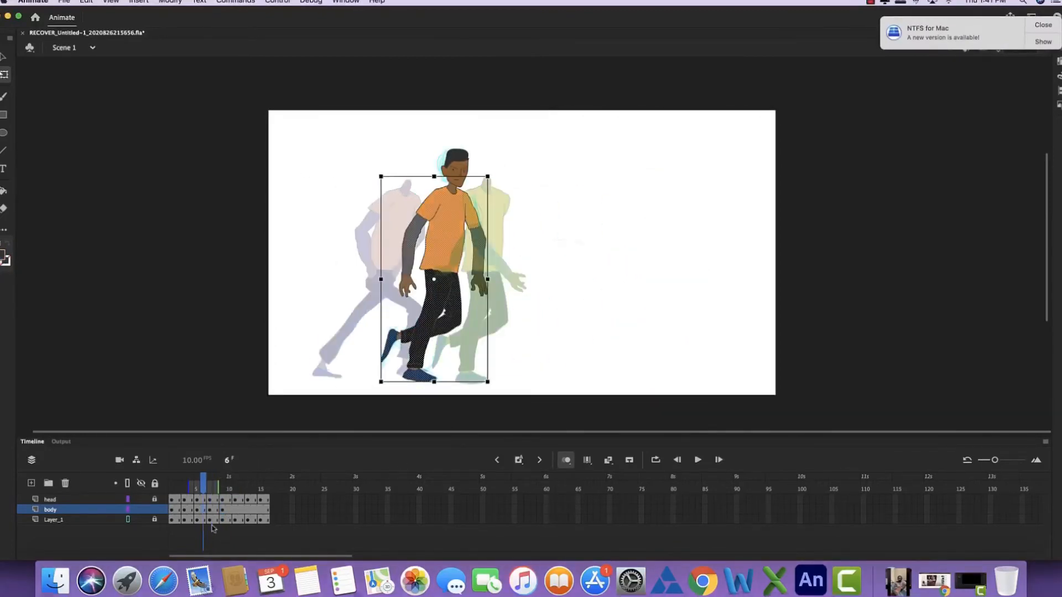
click(222, 509)
drag(686, 240, 518, 245)
key(super+equal)
key(super+minus)
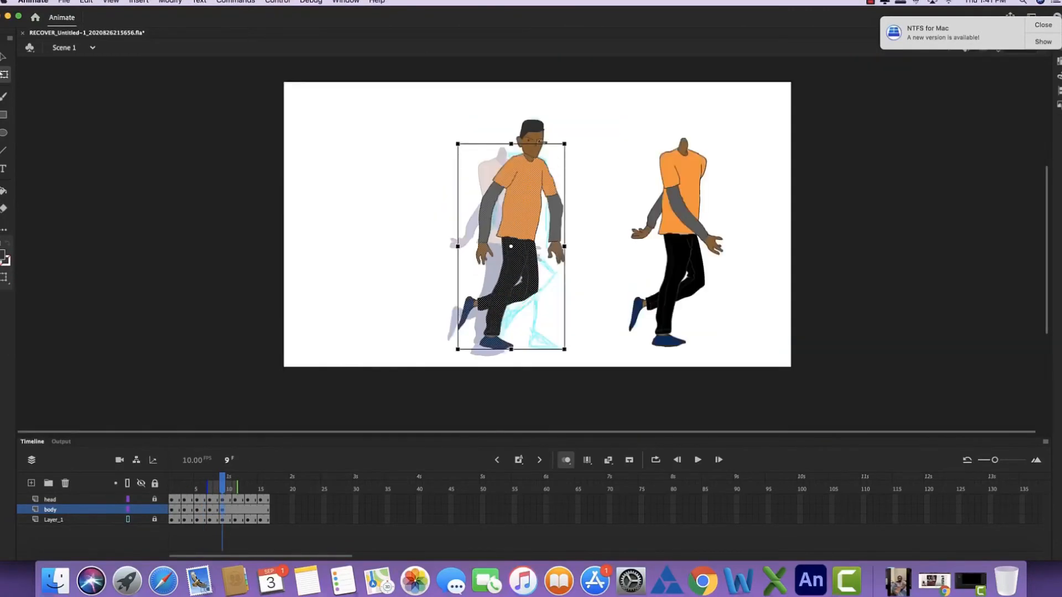
- Skew and nudge the front-facing body copy so its torso leans to match the frame 9 sketch
drag(534, 144, 529, 144)
drag(517, 218, 524, 219)
drag(503, 349, 506, 349)
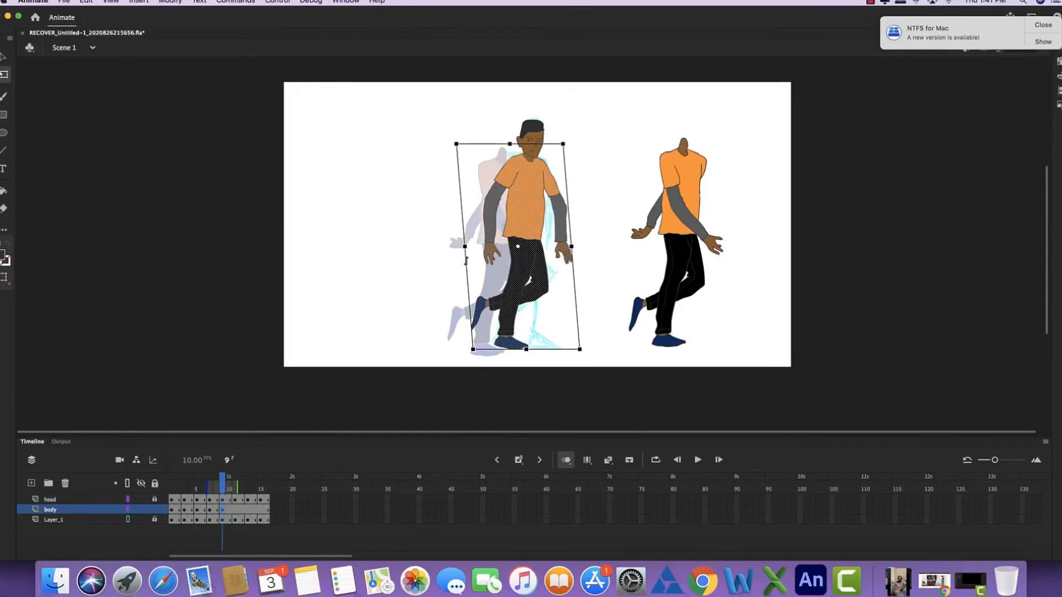
drag(464, 239, 470, 252)
drag(526, 194, 526, 196)
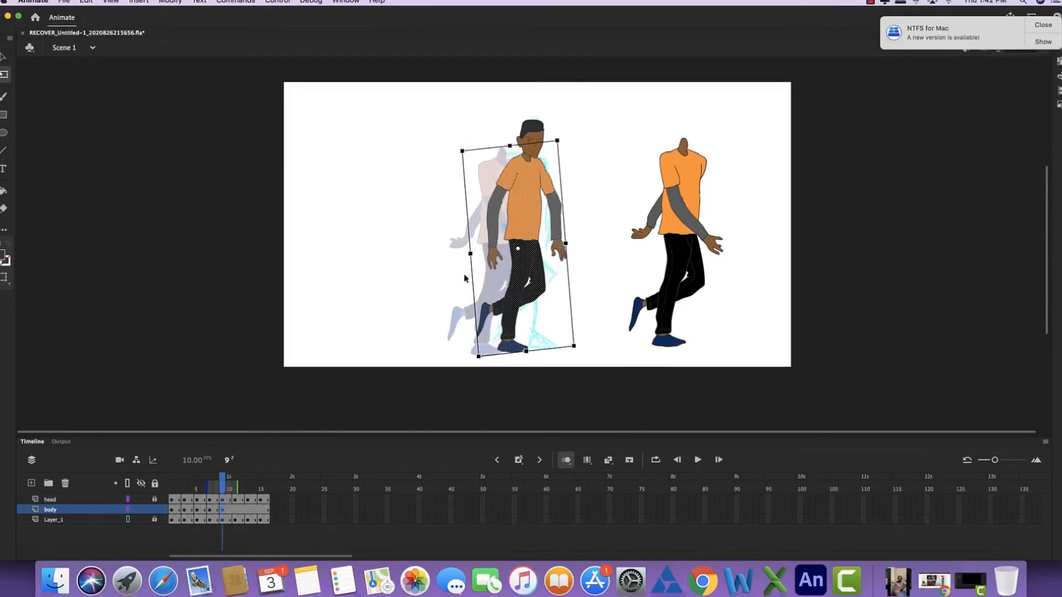
drag(465, 278, 464, 273)
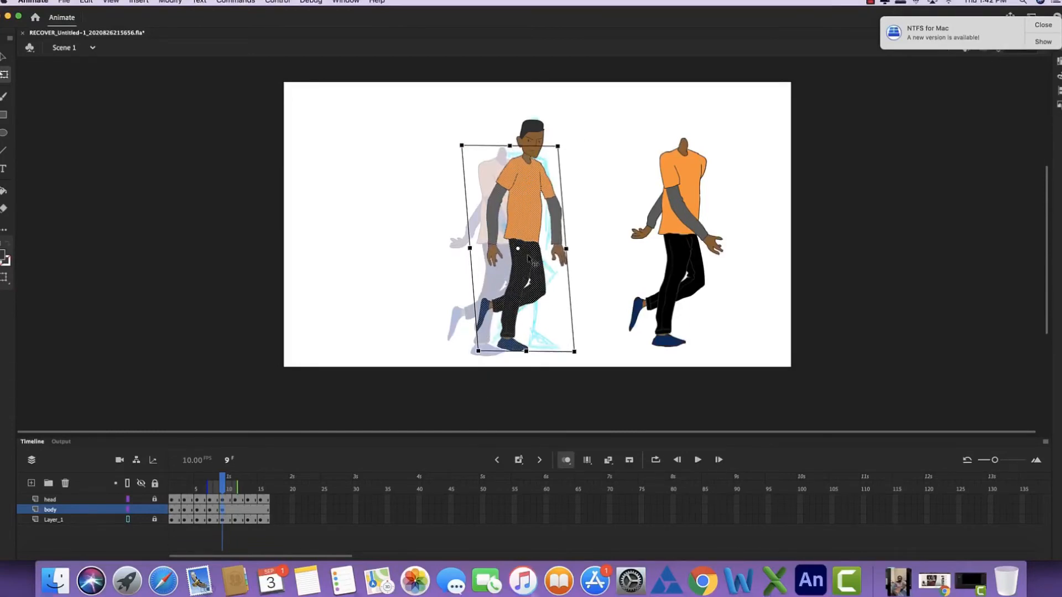
drag(494, 350, 503, 349)
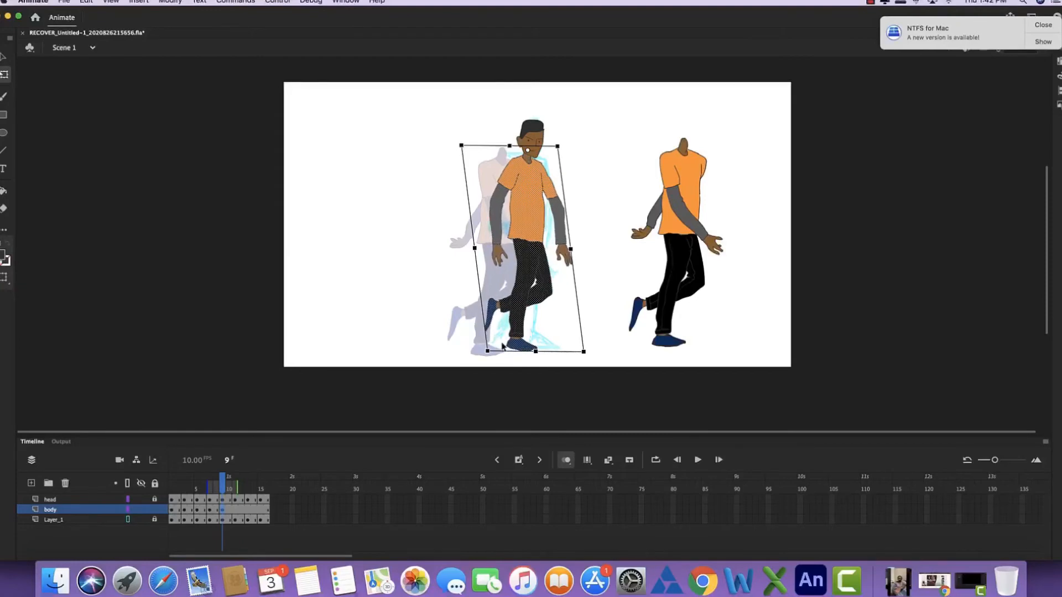
click(603, 289)
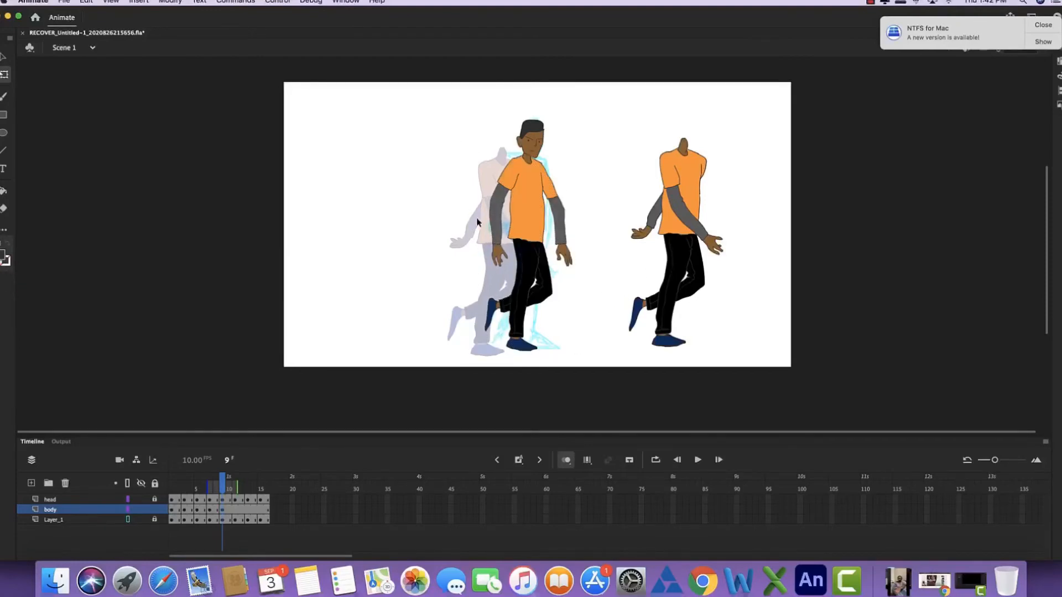
- Lasso both legs of the front-facing body and move them to the empty area left of the figure
key(l)
drag(564, 308, 468, 301)
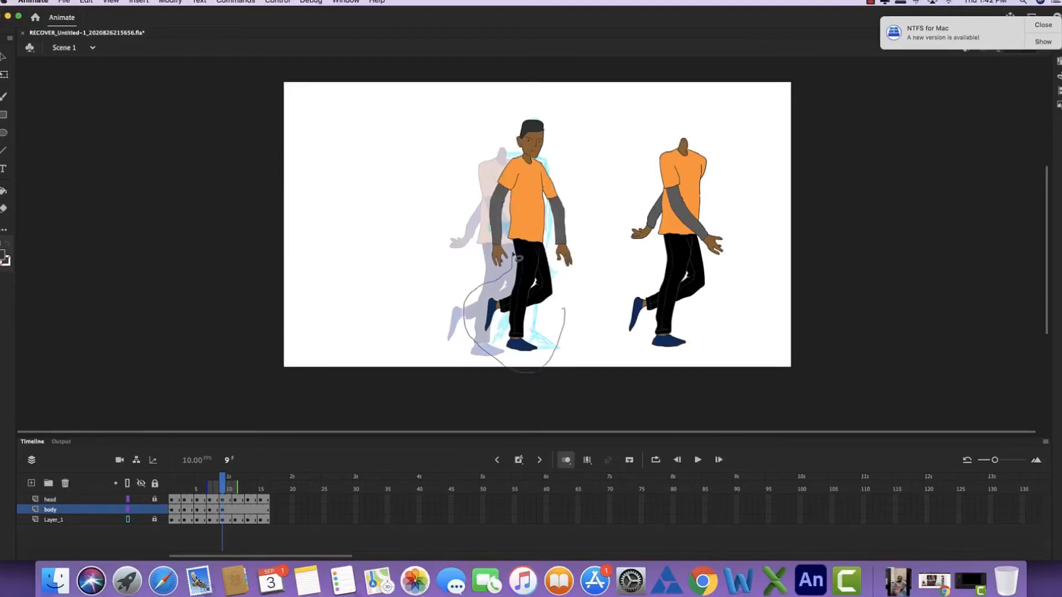
drag(544, 258, 560, 334)
drag(522, 318, 374, 257)
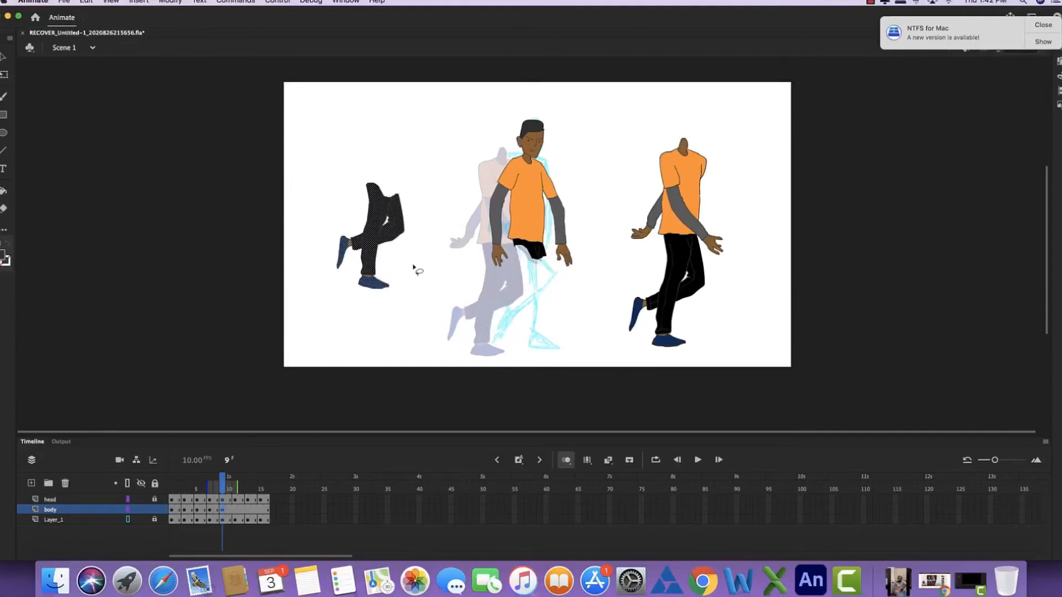
click(478, 301)
- Lasso the trouser remnant below the shirt and move it beside the detached legs
key(super+equal)
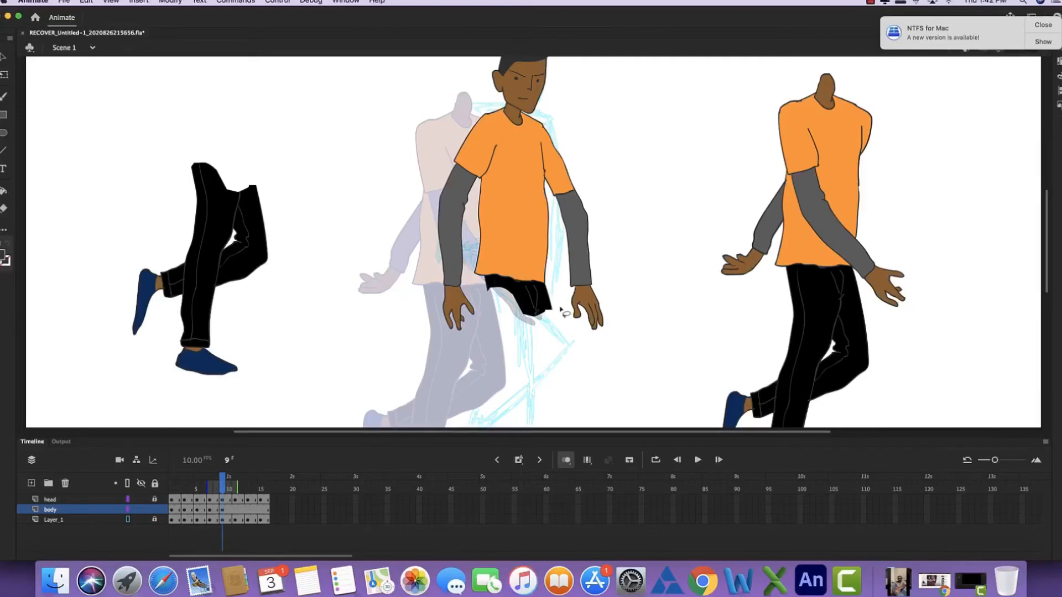
mouse_move(560, 310)
mouse_down()
mouse_move(538, 292)
mouse_move(560, 293)
mouse_up()
mouse_move(533, 301)
mouse_down()
mouse_move(456, 324)
mouse_move(305, 134)
mouse_up()
click(333, 220)
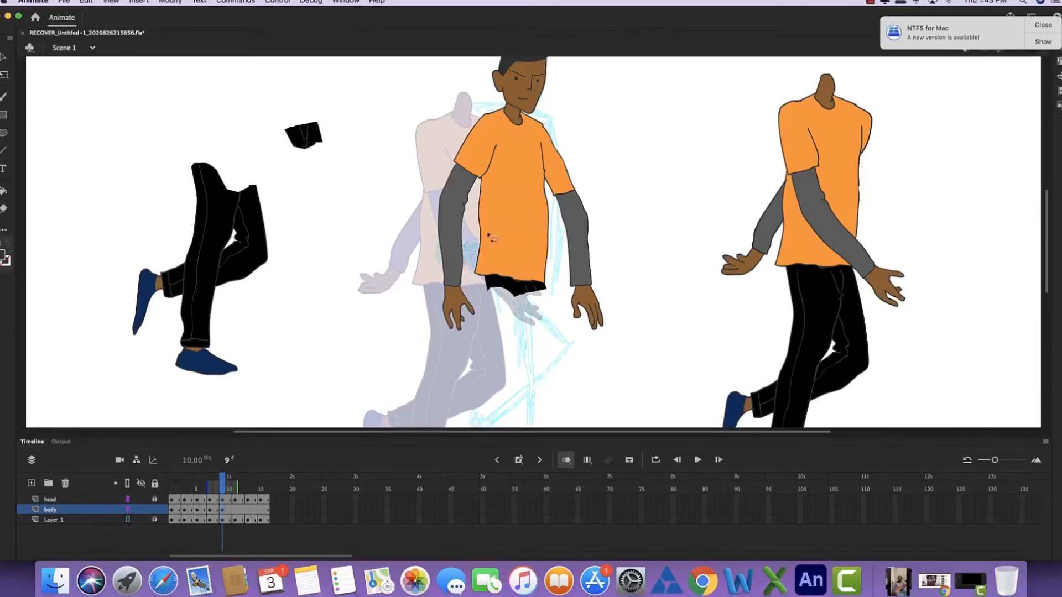
- Check the sketch with the body layer hidden, then lasso the right-hand arm with its sleeve and rotate it inward toward the torso
click(143, 510)
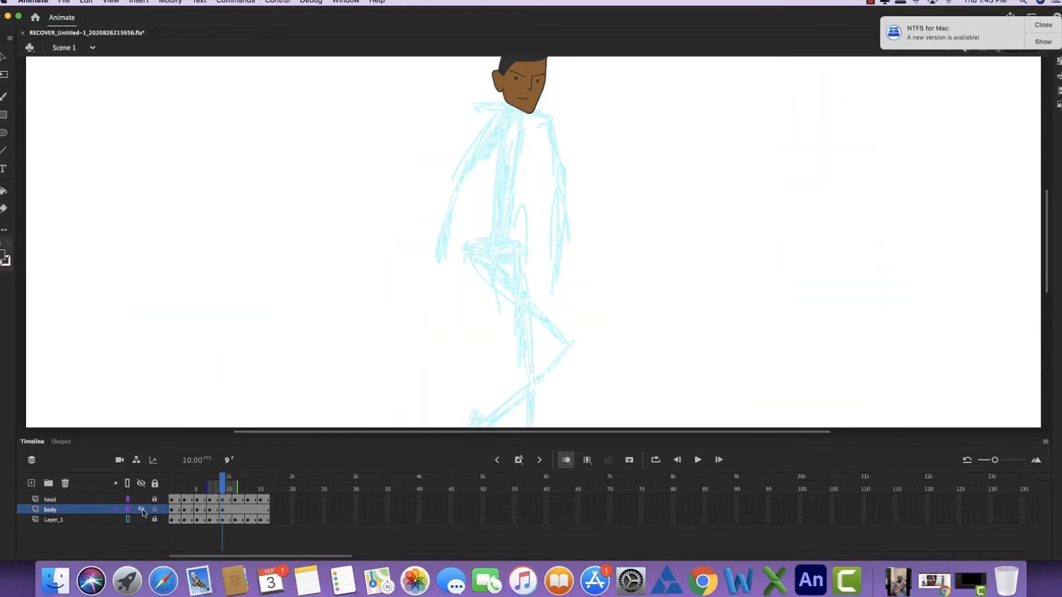
click(142, 510)
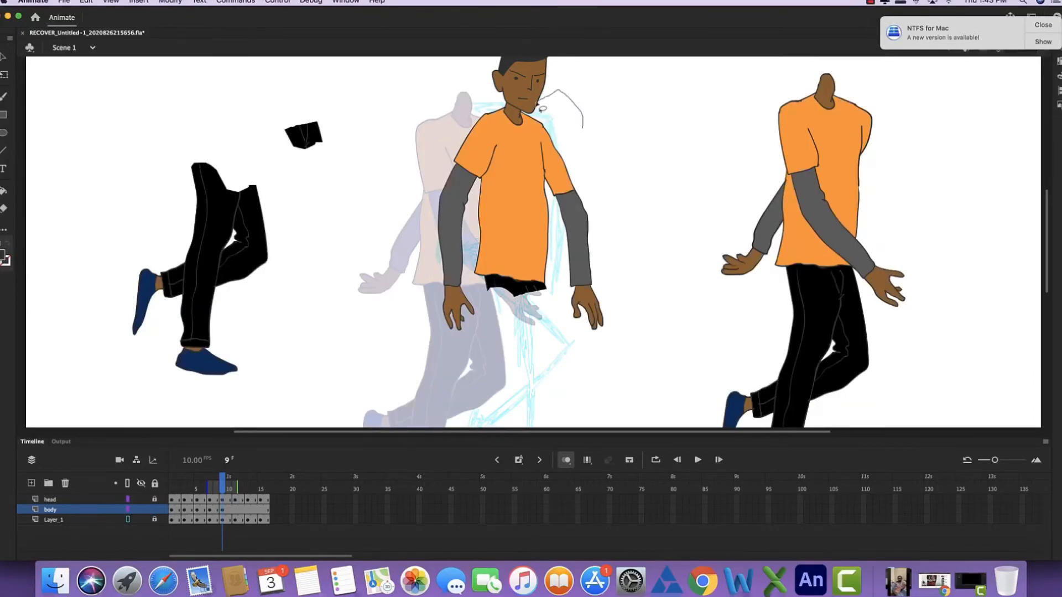
drag(592, 113, 529, 131)
mouse_move(547, 191)
mouse_down()
mouse_move(636, 285)
mouse_move(576, 161)
mouse_move(559, 157)
mouse_up()
key(q)
drag(585, 317, 576, 318)
drag(614, 203, 557, 216)
drag(594, 318, 585, 325)
drag(566, 271, 564, 270)
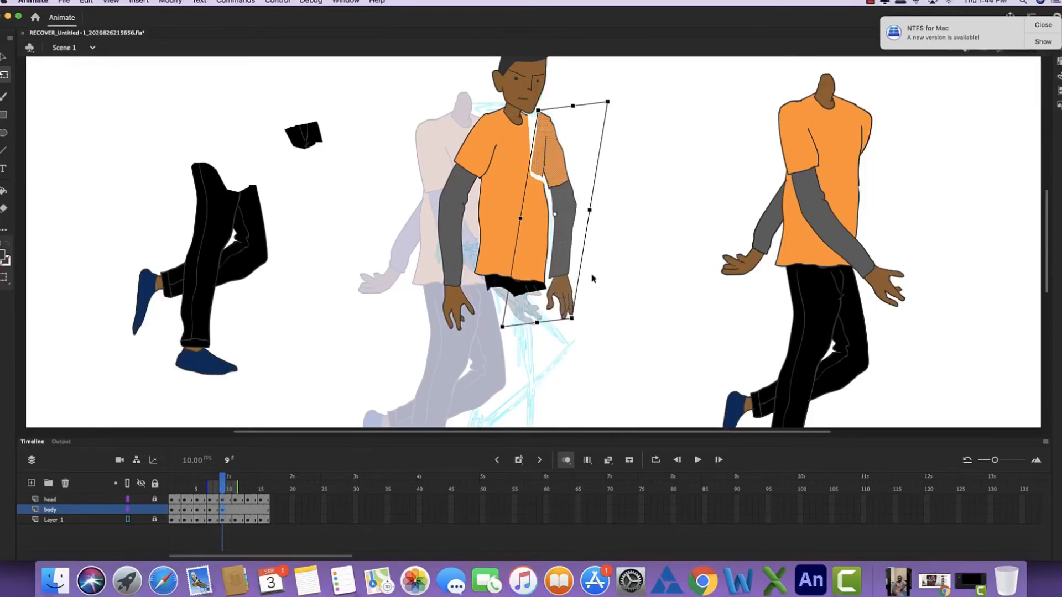
click(623, 256)
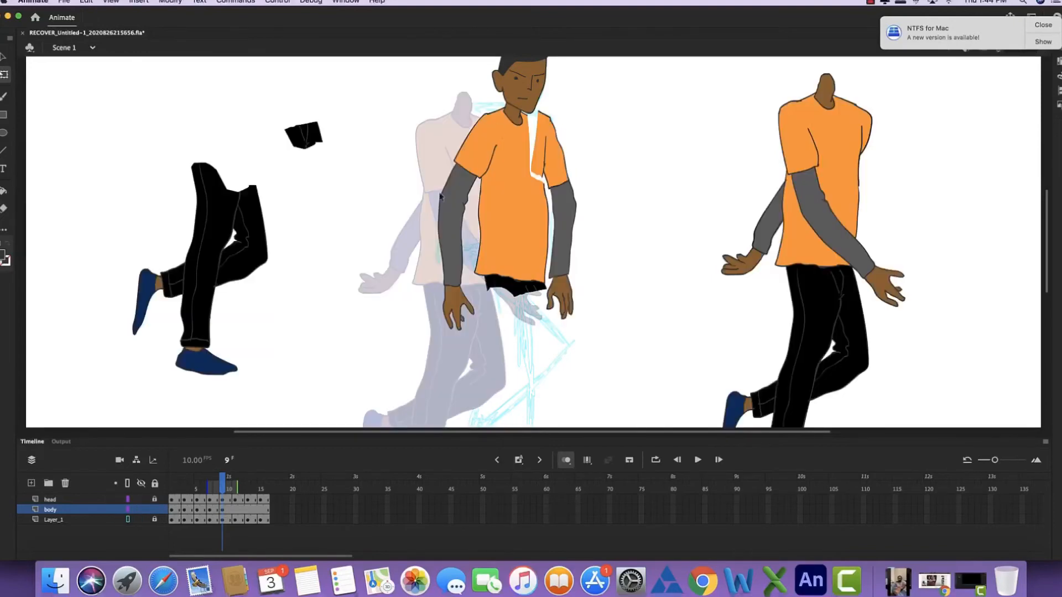
- Lasso the left-hand forearm below the elbow and rotate it about the elbow to follow the sketched arm
key(l)
drag(420, 206, 471, 277)
drag(457, 202, 457, 204)
key(q)
drag(487, 339, 427, 308)
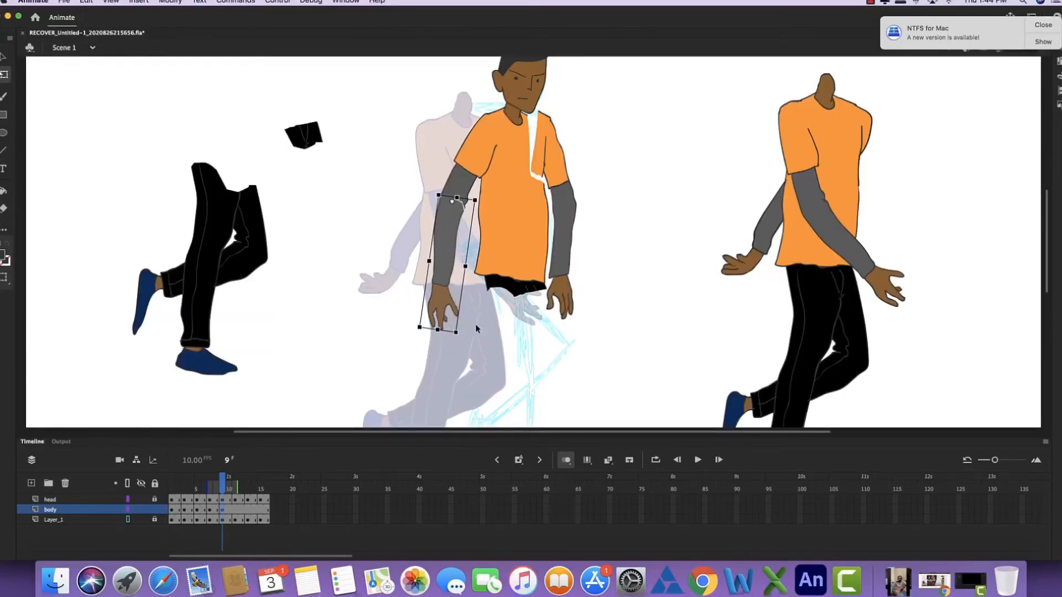
click(467, 116)
- Lasso and delete the excess shirt piece between the neck and the rotated arm's sleeve
click(545, 117)
click(561, 131)
key(super+equal)
drag(542, 112, 433, 301)
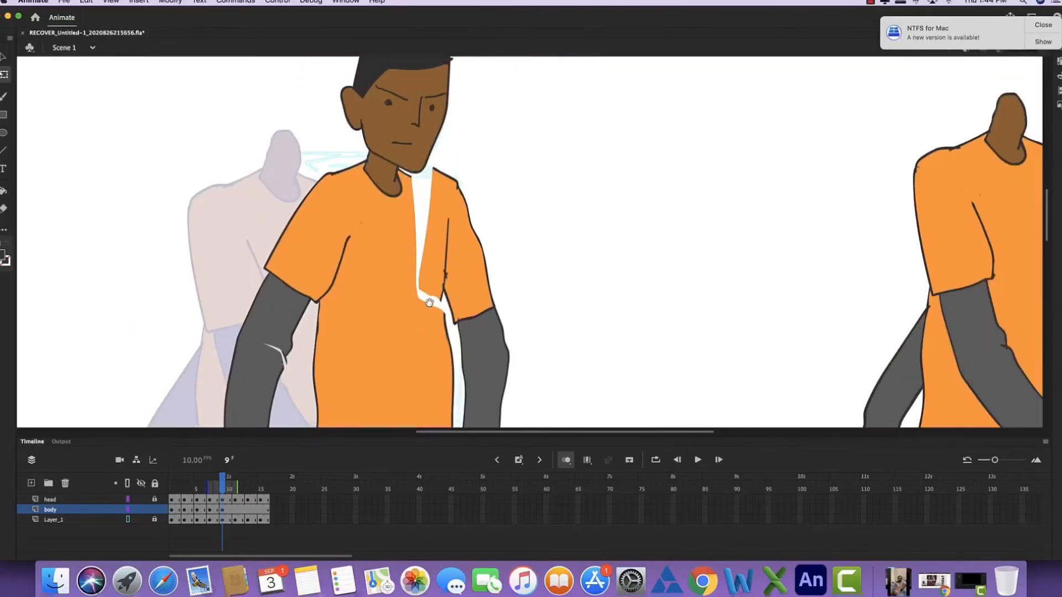
key(l)
mouse_move(465, 156)
mouse_down()
mouse_move(441, 285)
mouse_move(469, 178)
mouse_up()
key(Delete)
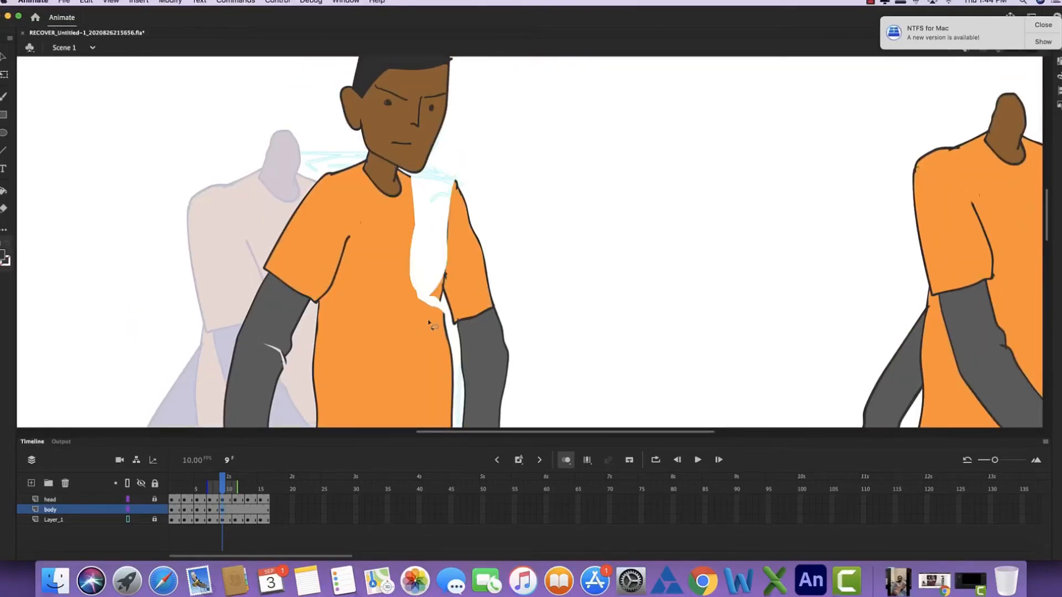
- Step back and forth between frames 7 and 11 to compare the leg poses with the sketches
scroll(432, 322, down, 10)
key(super+minus)
key(comma)
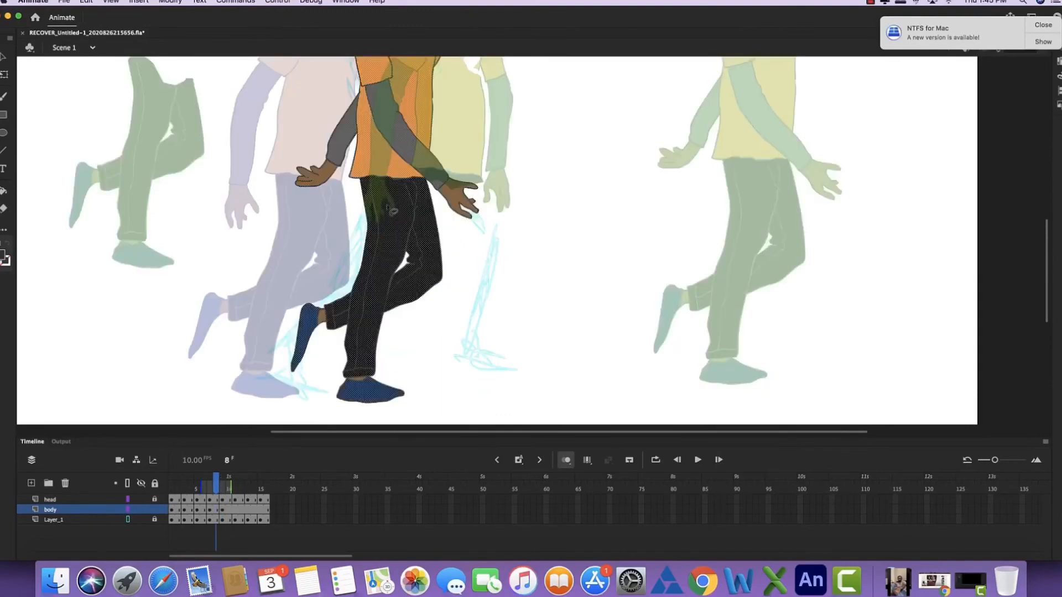
key(period)
key(comma)
key(period)
key(period)
key(period)
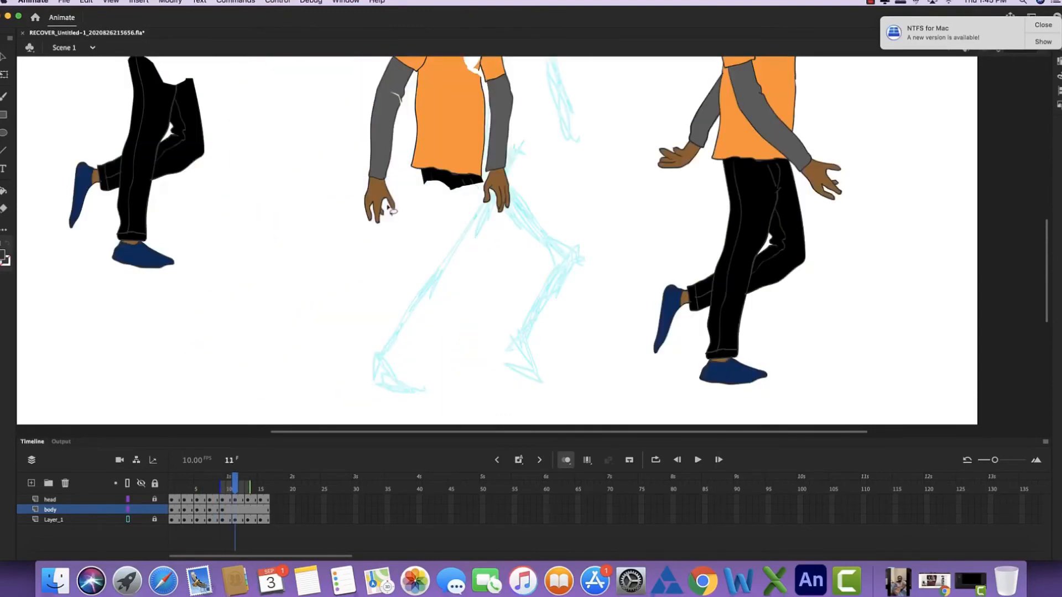
key(comma)
key(comma)
key(comma)
key(comma)
key(comma)
key(period)
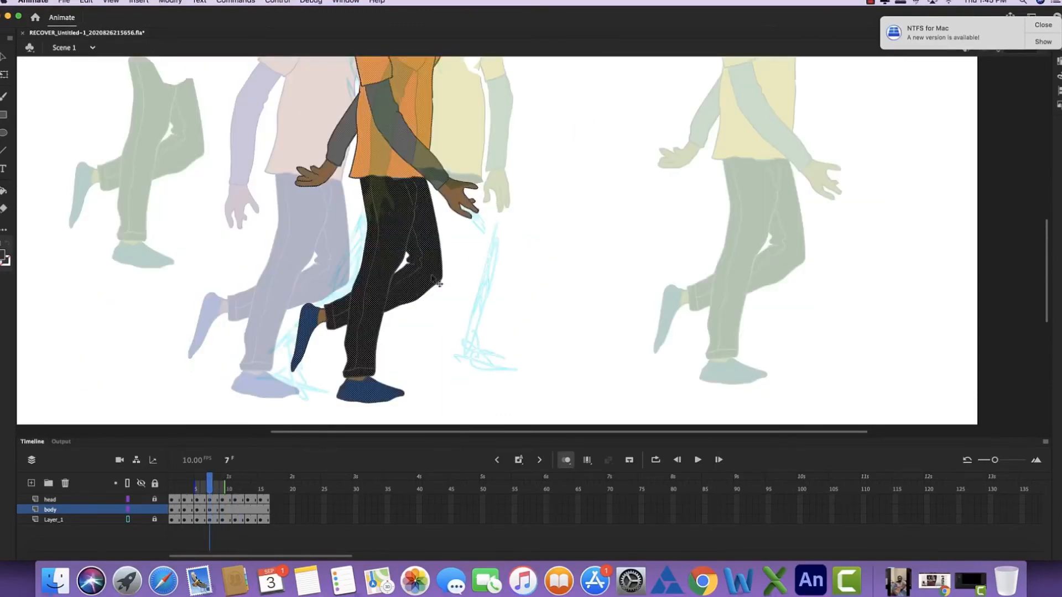
- Turn off onion skinning, then lasso the frame 7 legs and move them to the empty area right of the figure
key(alt+shift+o)
key(super+minus)
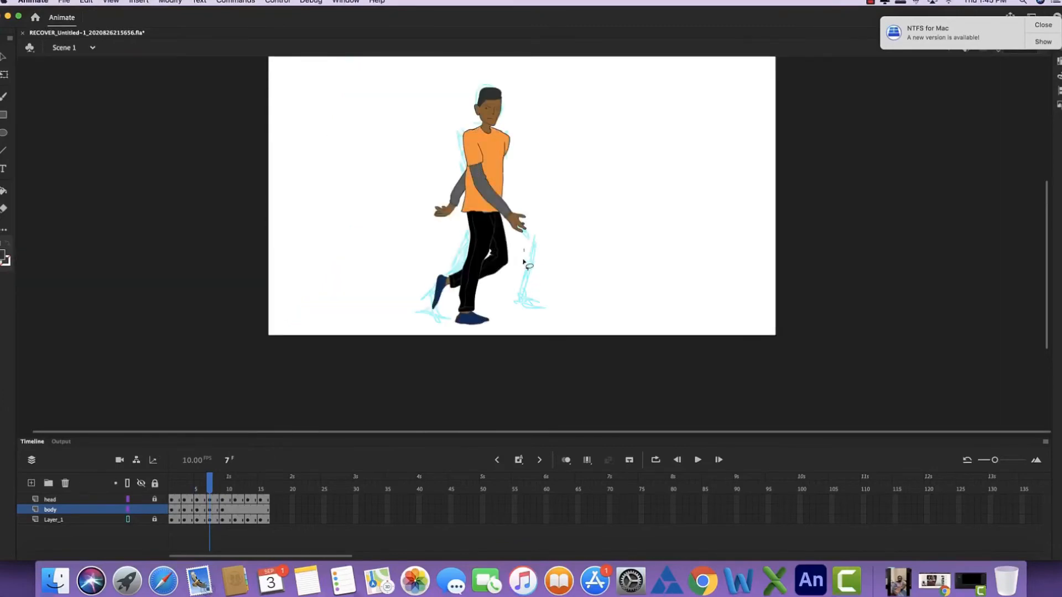
mouse_move(523, 261)
mouse_down()
mouse_move(463, 231)
mouse_move(523, 251)
mouse_up()
mouse_move(500, 229)
mouse_down()
mouse_move(648, 228)
mouse_move(678, 204)
mouse_up()
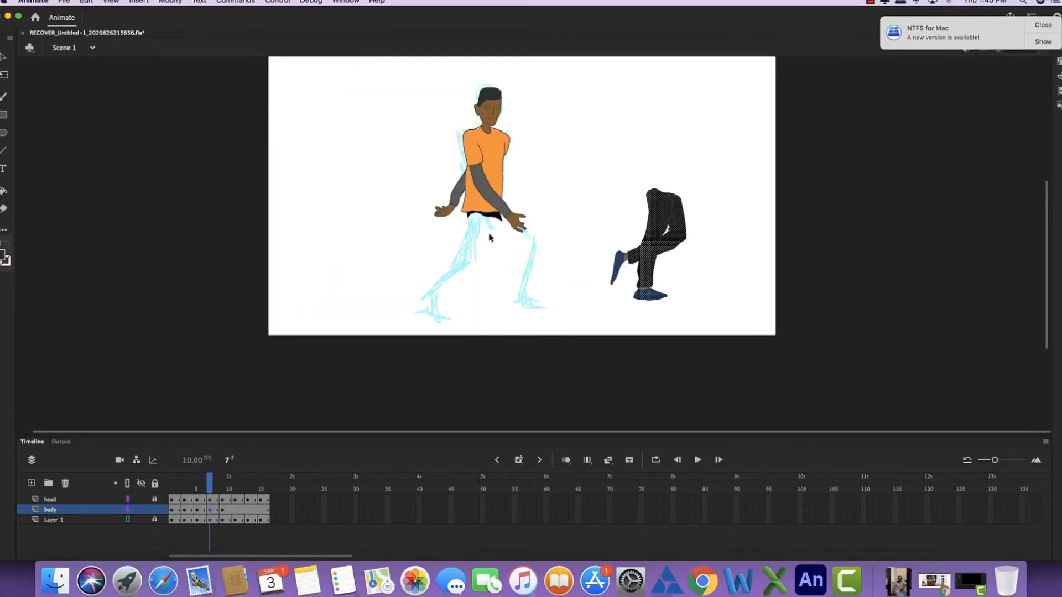
- Lasso the shirt hem with the remaining trouser waist in frame 7 and move the piece away from the body
key(super+equal)
drag(356, 277, 314, 218)
drag(371, 275, 357, 278)
drag(330, 242, 593, 176)
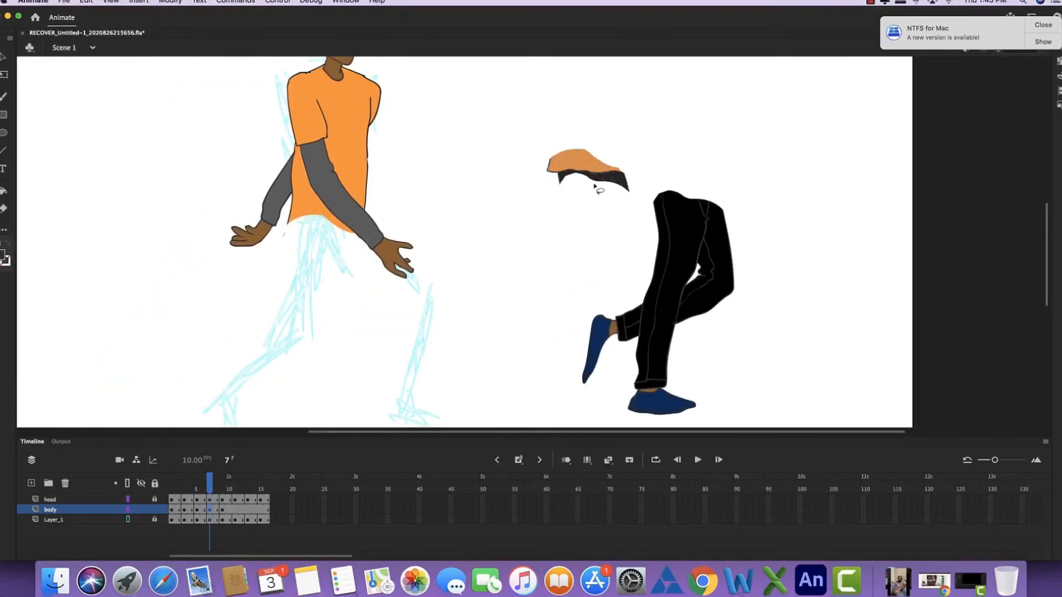
click(354, 252)
- Draw the outline of a new shirt hem and the trailing trouser leg over the frame 7 sketch
click(4, 97)
drag(338, 66, 323, 187)
key(k)
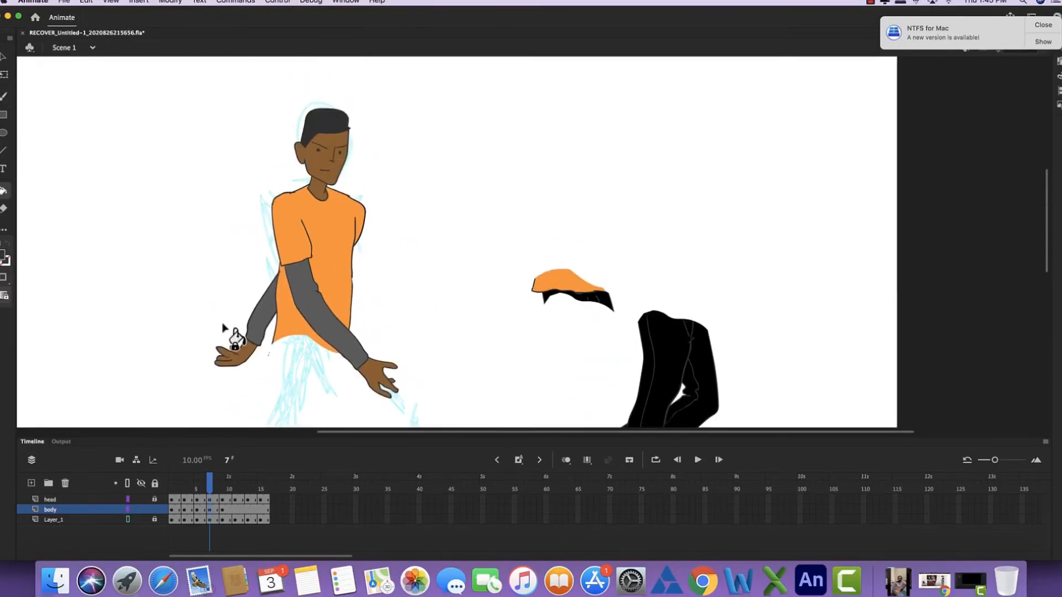
key(b)
mouse_move(271, 344)
mouse_down()
mouse_move(264, 195)
mouse_move(260, 219)
mouse_up()
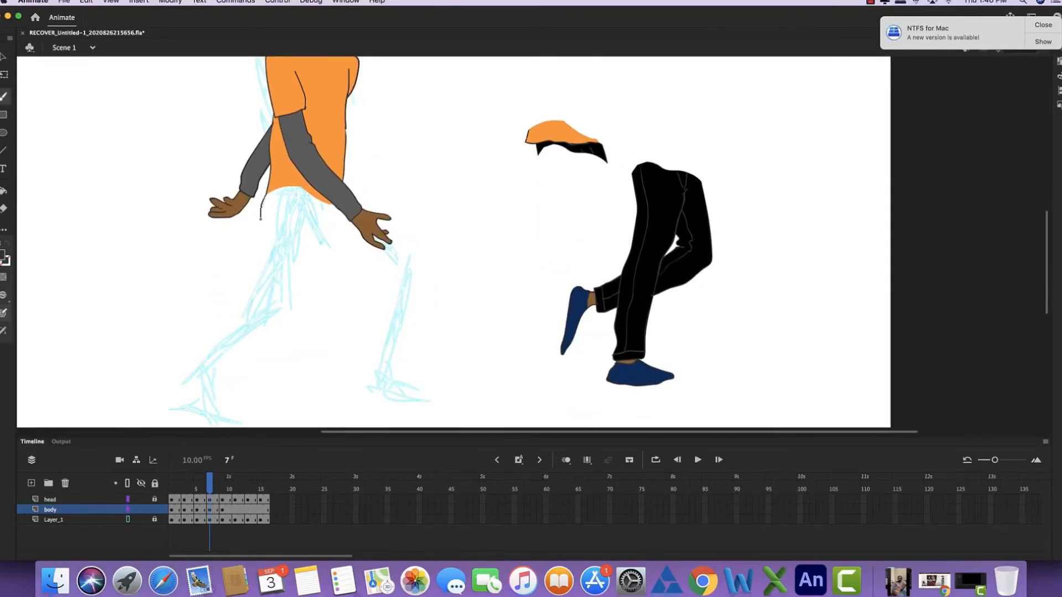
key(super+z)
drag(263, 217, 335, 205)
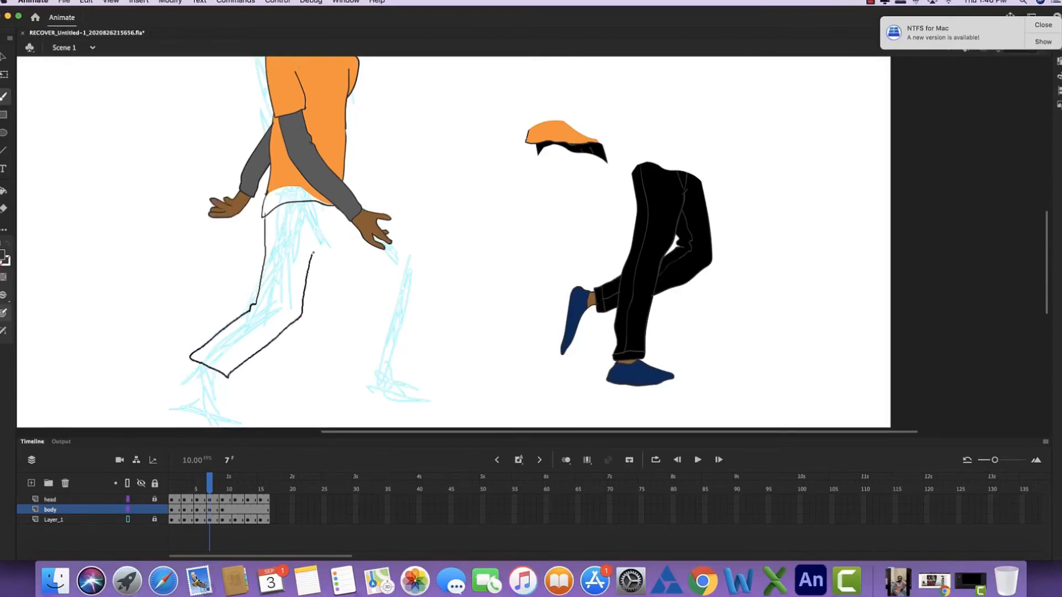
- Draw the bent front trouser leg, the cuffs and the inner seam lines of the frame 7 trousers
drag(313, 253, 335, 241)
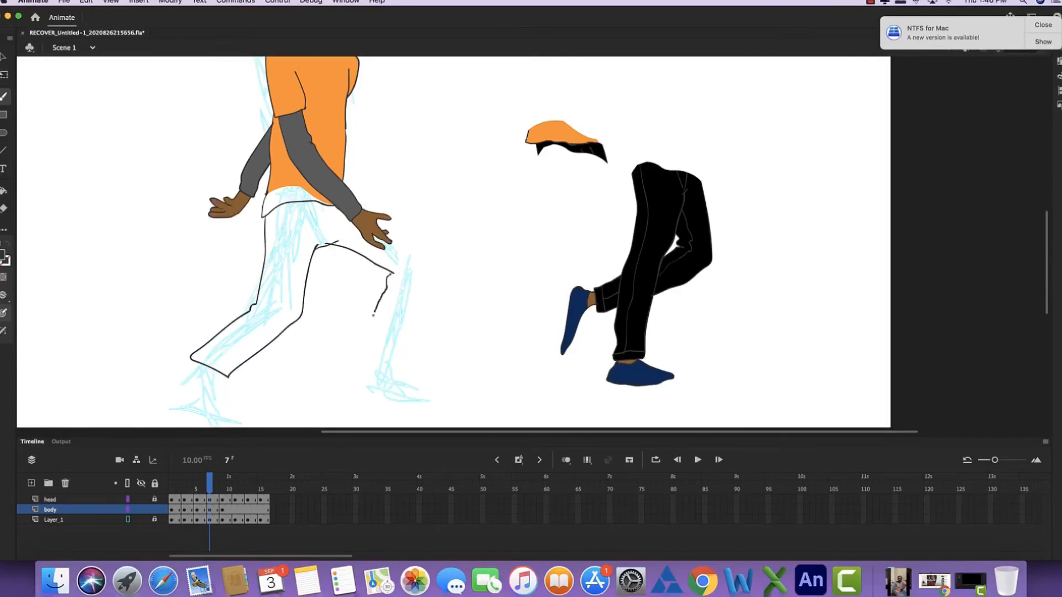
drag(410, 242, 386, 227)
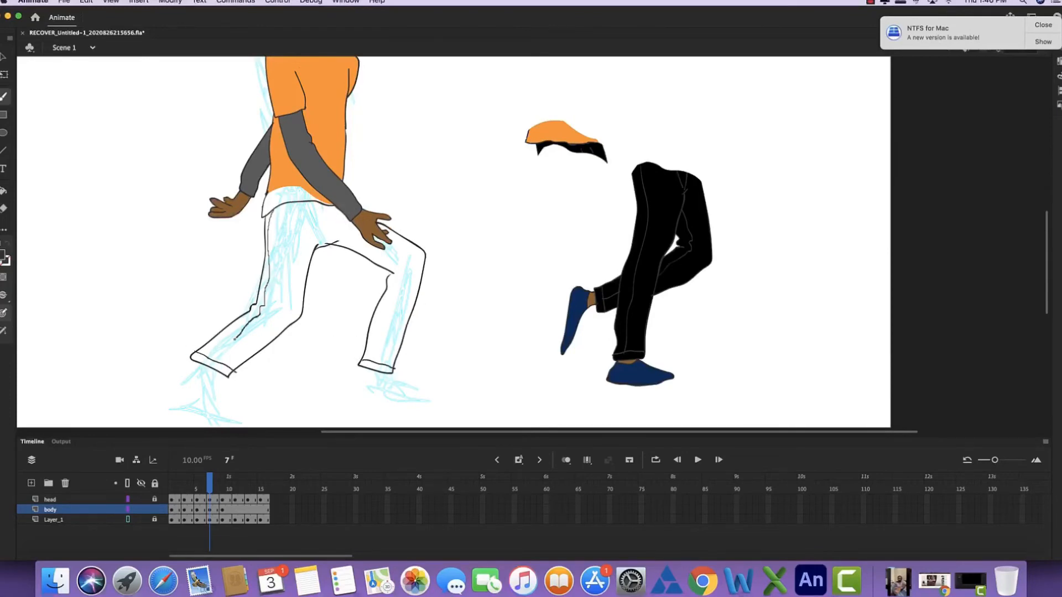
drag(234, 339, 202, 355)
drag(343, 226, 326, 245)
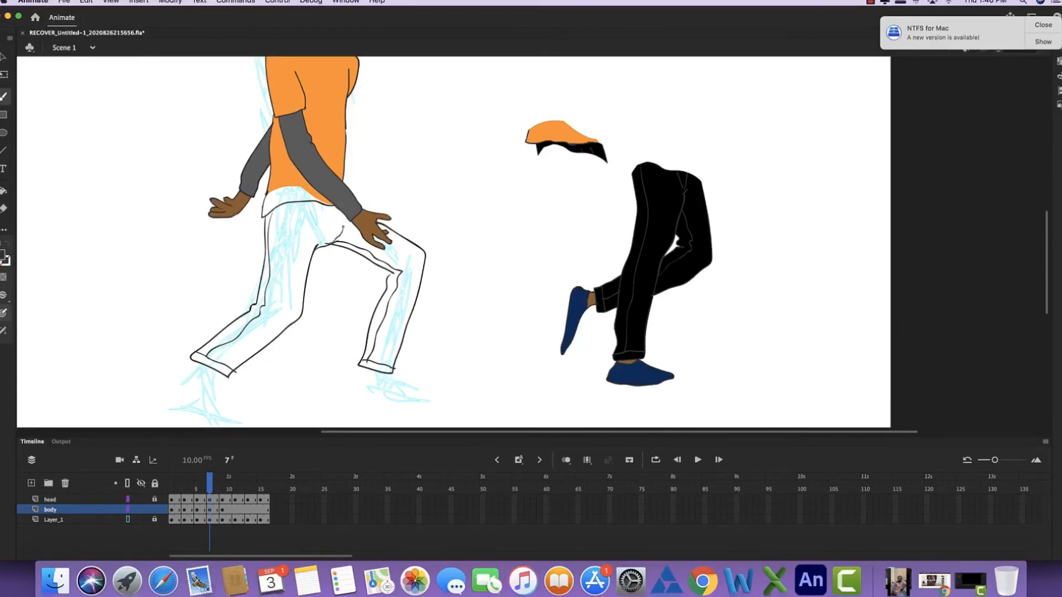
key(k)
click(313, 240)
click(363, 239)
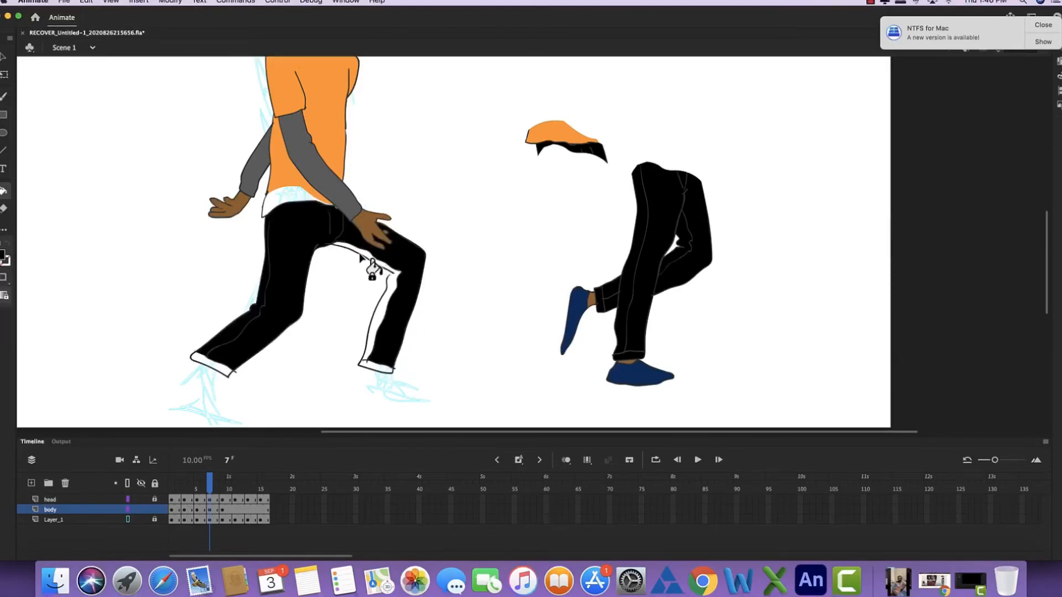
key(super+z)
key(super+z)
- Fill both trouser legs, the narrow seam strips and the cuffs with black
click(366, 256)
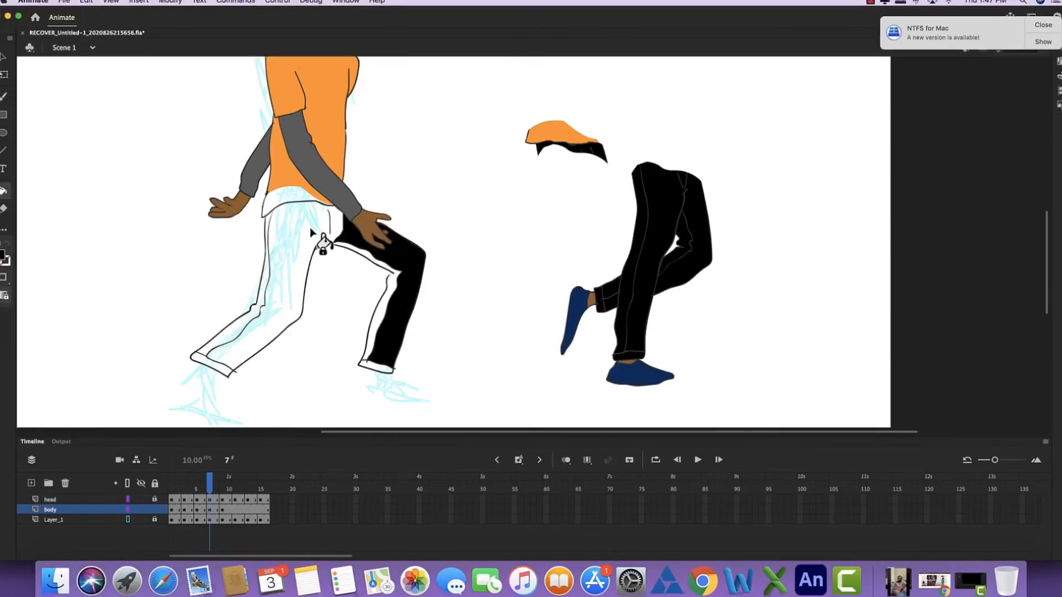
click(293, 310)
key(super+equal)
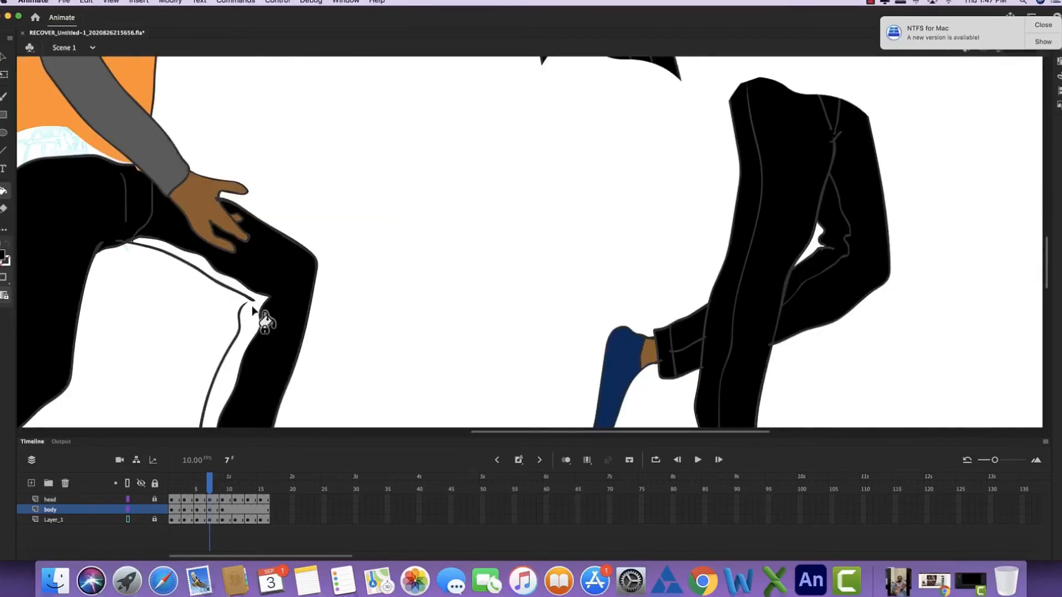
key(super+minus)
- Sample the shirt's orange and fill the newly outlined hem with it
key(i)
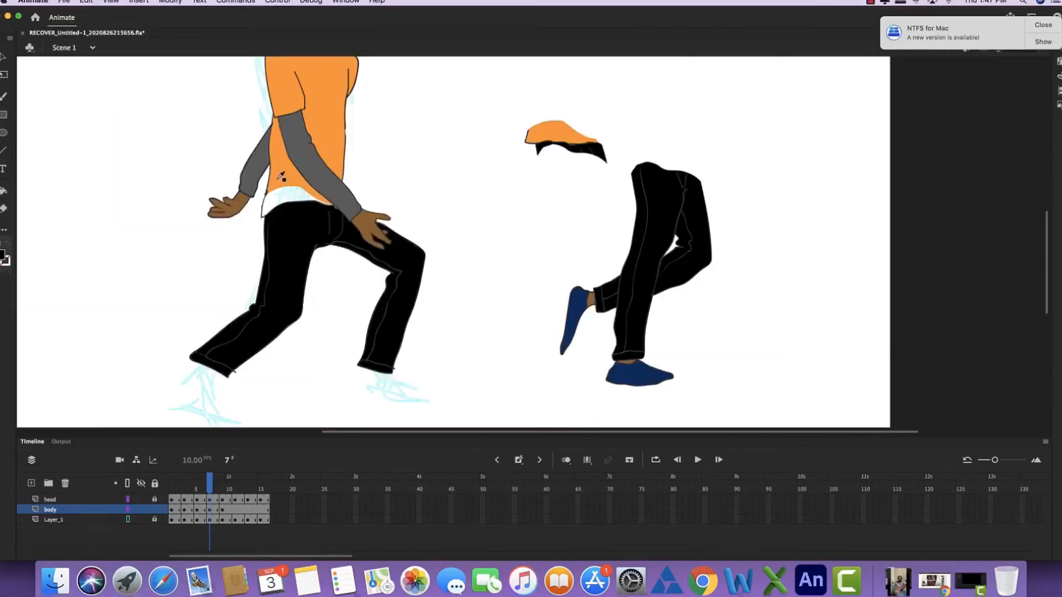
click(279, 173)
click(281, 194)
scroll(282, 266, up, 5)
scroll(288, 221, down, 1)
- Fill the rest of the frame 7 shirt hem with orange and outline both shoes below the trouser cuffs
key(i)
click(314, 73)
scroll(301, 133, down, 5)
key(b)
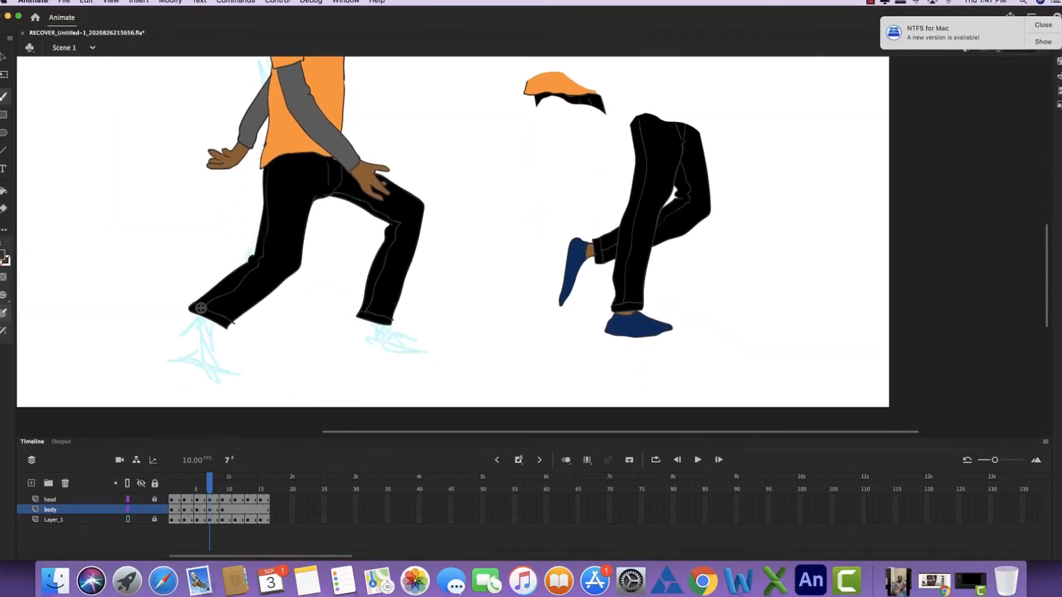
drag(217, 323, 222, 366)
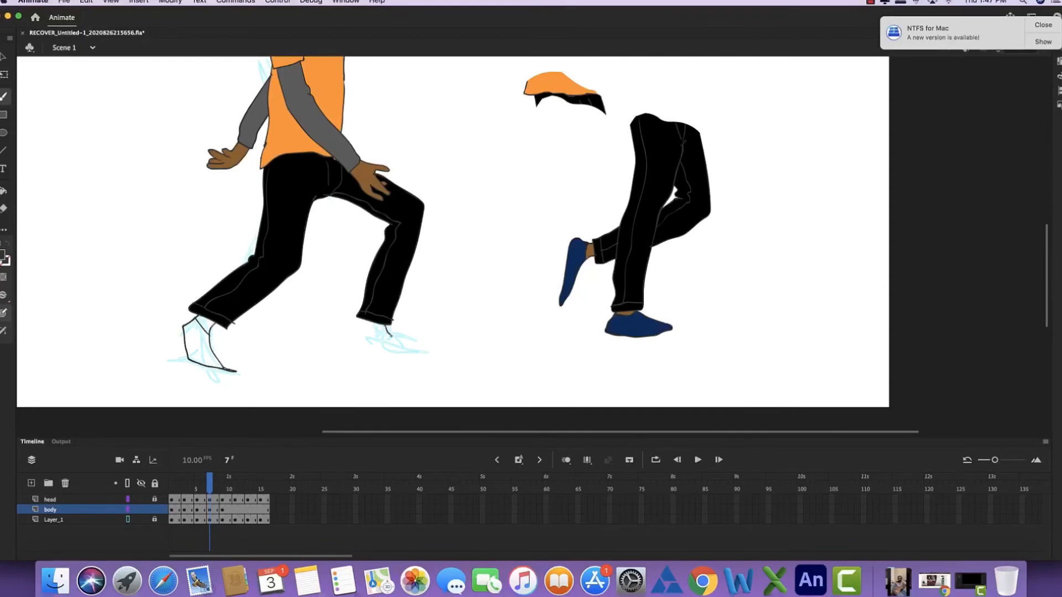
- Fill both frame 7 shoes with the spare legs' navy blue and the bare ankle with the hand's brown
key(i)
click(630, 328)
click(381, 334)
click(205, 350)
key(i)
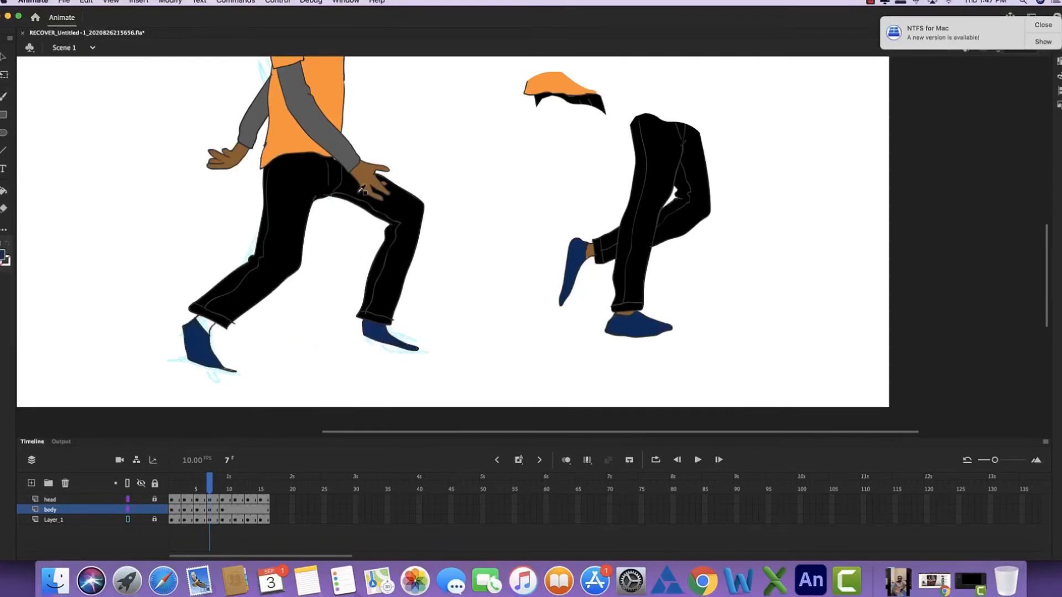
click(368, 176)
click(208, 324)
- Delete the leftover hem piece and the spare legs beside the frame 7 figure
key(l)
mouse_move(634, 86)
mouse_down()
mouse_move(485, 260)
mouse_move(652, 94)
mouse_up()
key(Delete)
drag(658, 285, 643, 285)
key(Delete)
- Flip back and forth through the frames around 7 and 9 to compare the body poses
key(super+minus)
key(comma)
key(comma)
key(comma)
key(period)
key(period)
key(period)
key(period)
key(period)
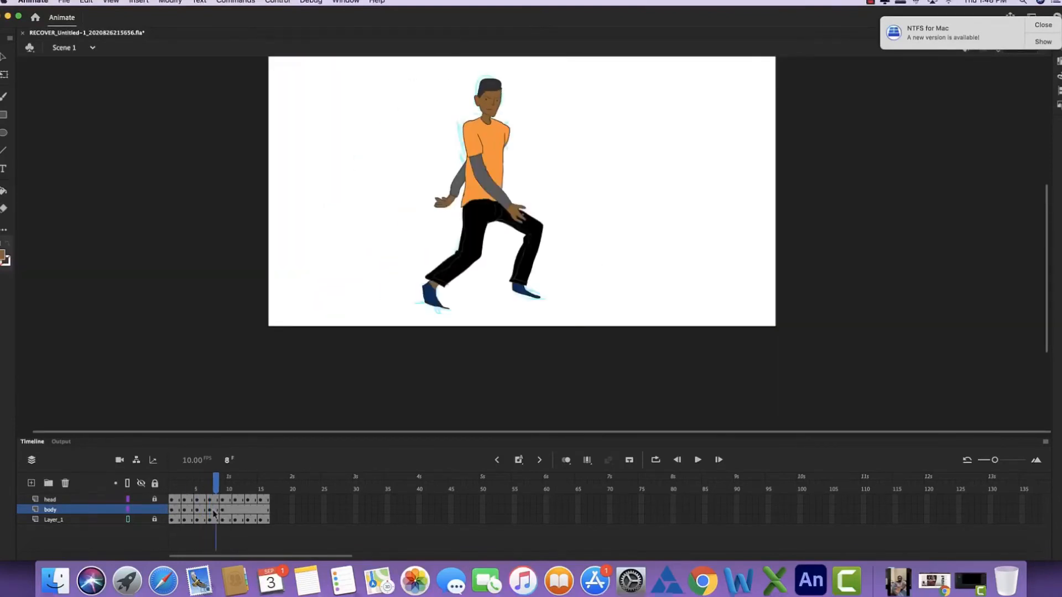
key(super+a)
key(Delete)
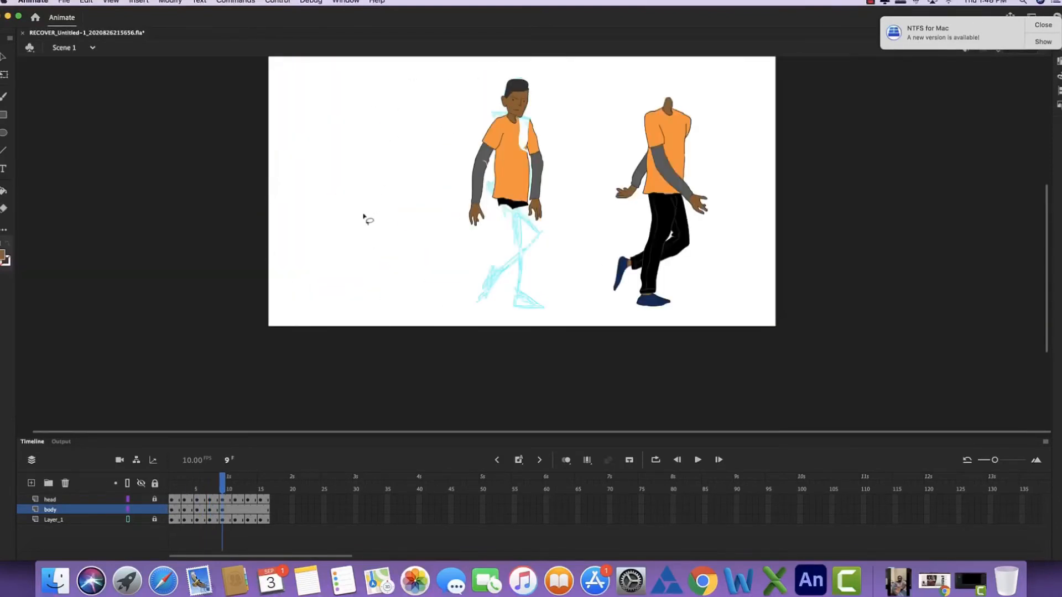
key(comma)
key(comma)
key(period)
key(period)
key(comma)
key(comma)
key(period)
key(period)
key(comma)
key(comma)
key(period)
key(period)
- Outline the bent front trouser leg, the straight supporting leg and both shoes over the frame 9 sketch
key(super+equal)
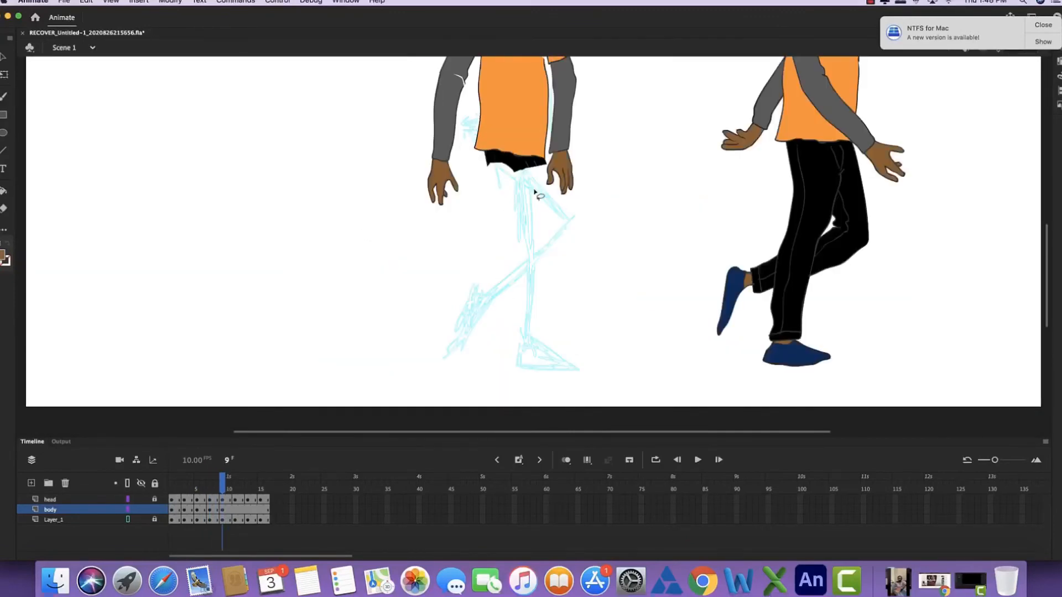
scroll(448, 174, up, 5)
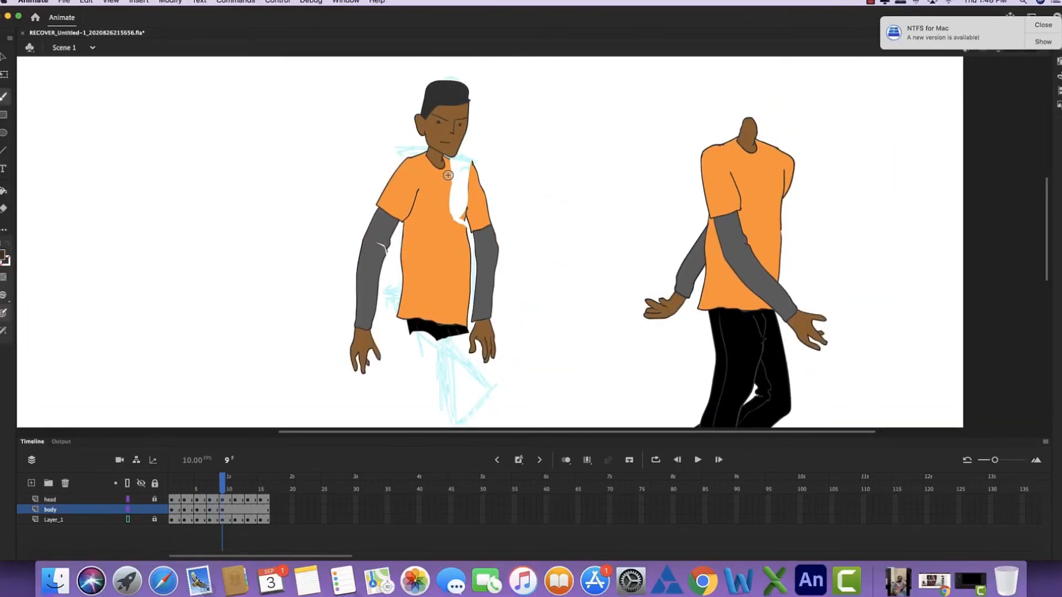
scroll(448, 188, down, 5)
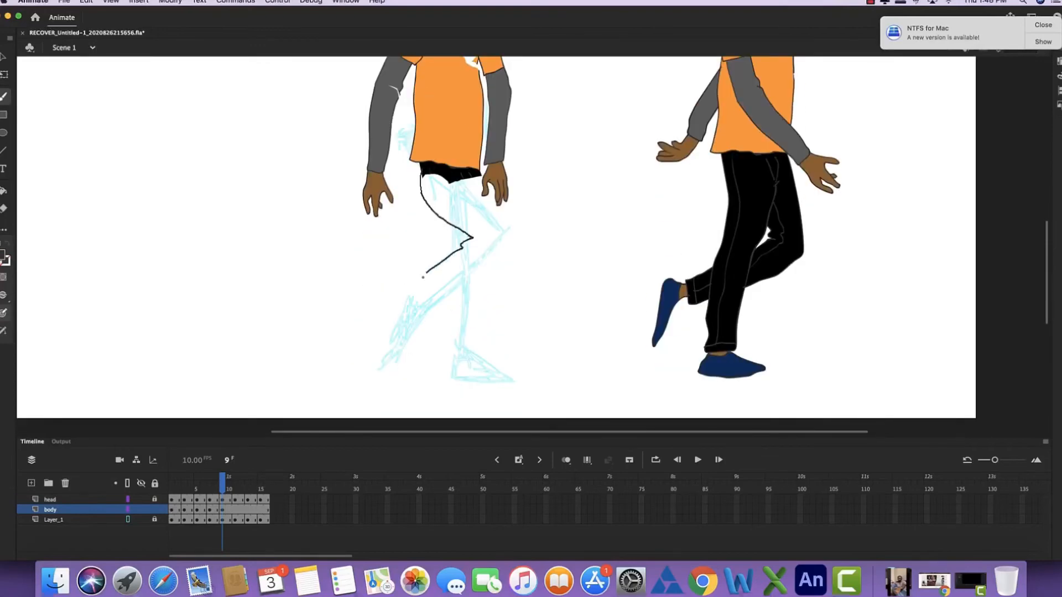
drag(423, 277, 510, 249)
drag(468, 188, 464, 184)
drag(481, 176, 482, 196)
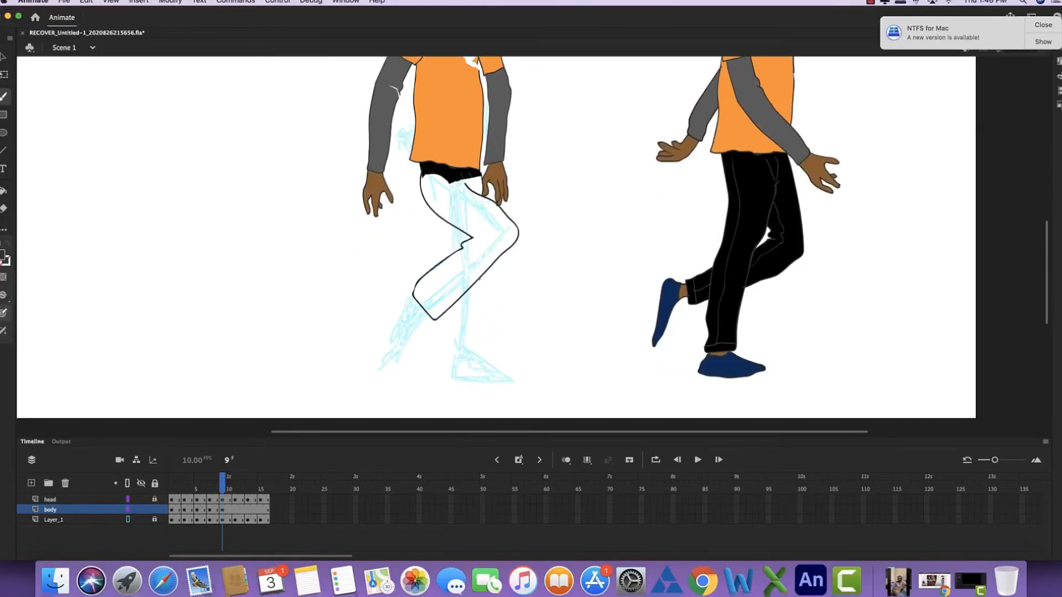
drag(392, 350, 412, 295)
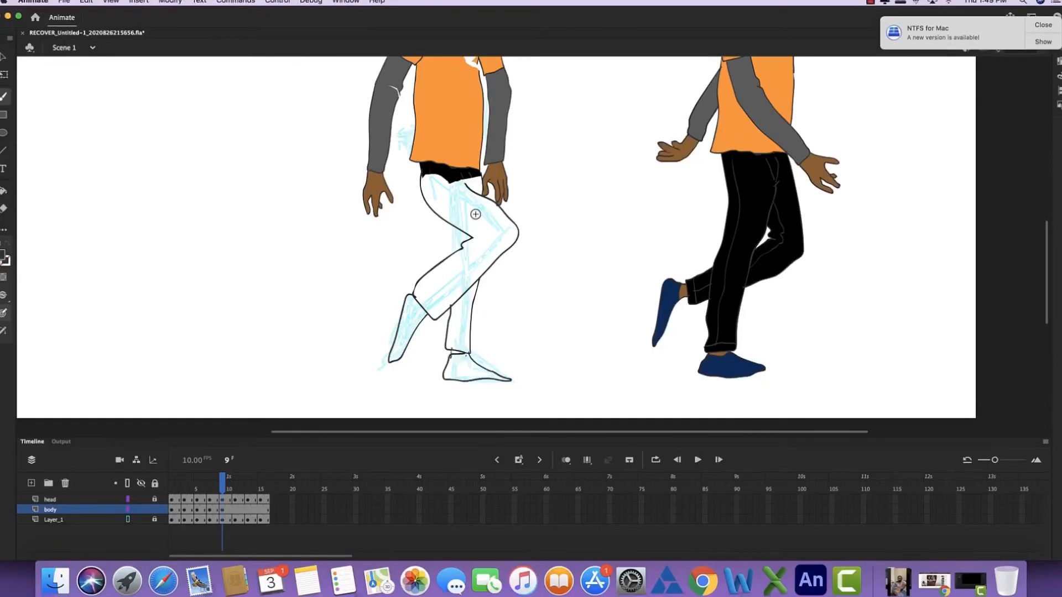
- Draw the inner seam, cuff and hip lines of the frame 9 trousers and tidy the outline
scroll(474, 213, up, 3)
drag(426, 344, 414, 337)
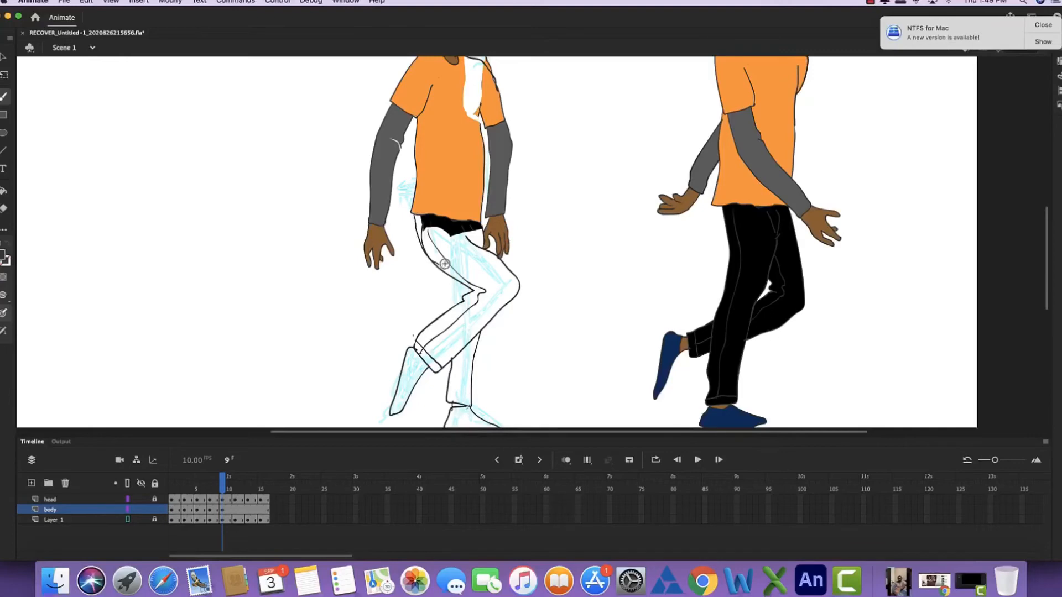
key(e)
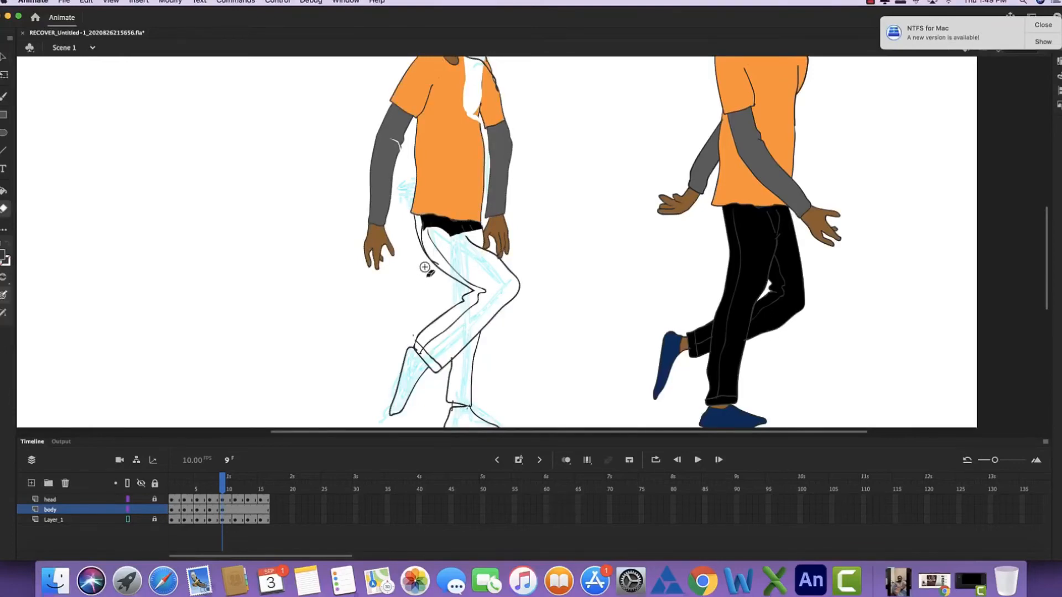
key(b)
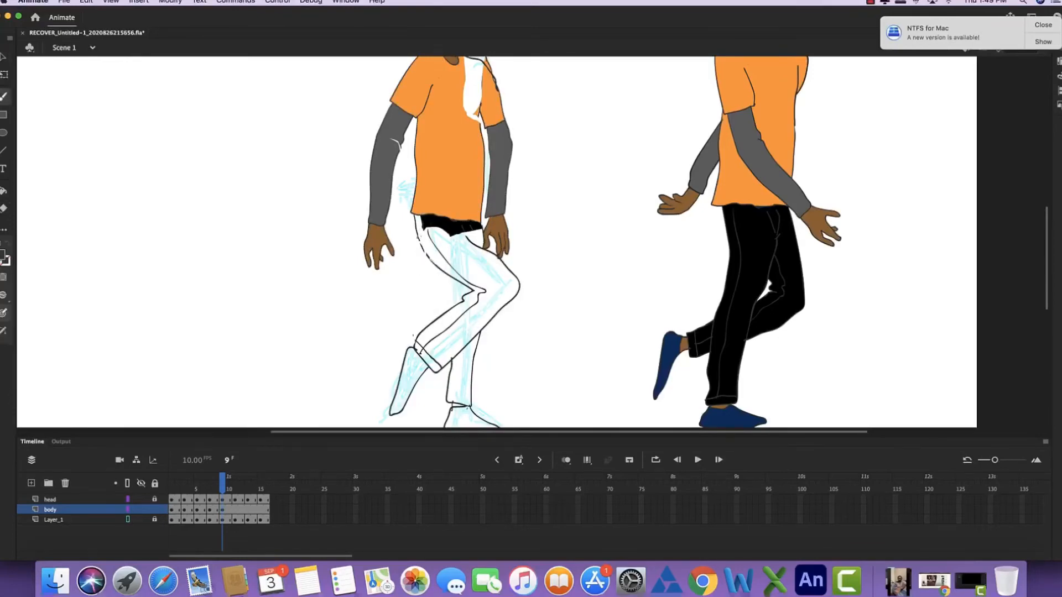
- Fill the frame 9 trouser legs with black, painting over the gaps along the hip and thigh outline
key(k)
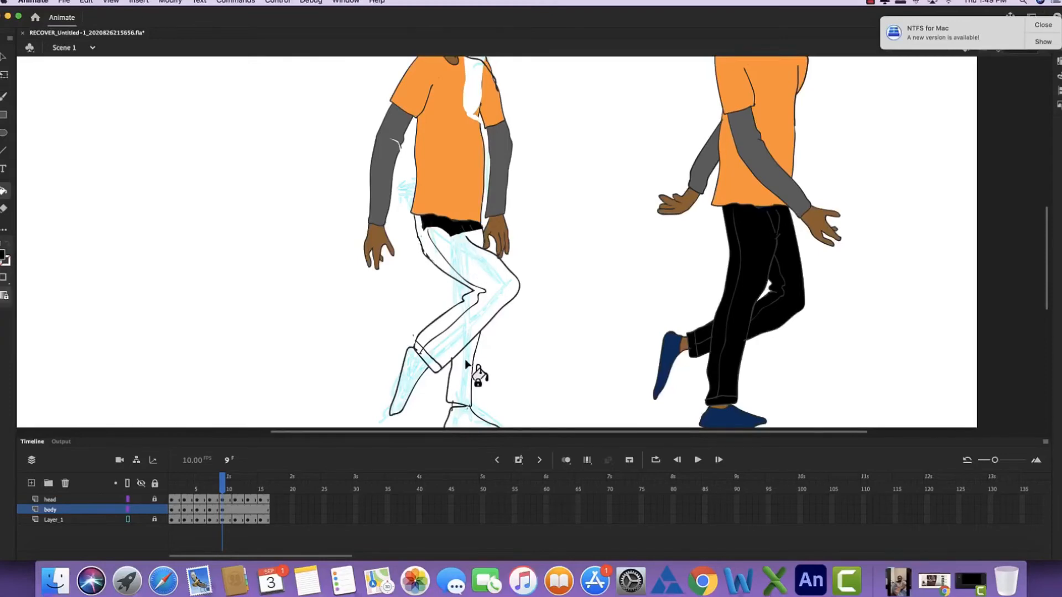
click(467, 364)
key(super+=)
key(super+=)
key(b)
drag(99, 271, 132, 302)
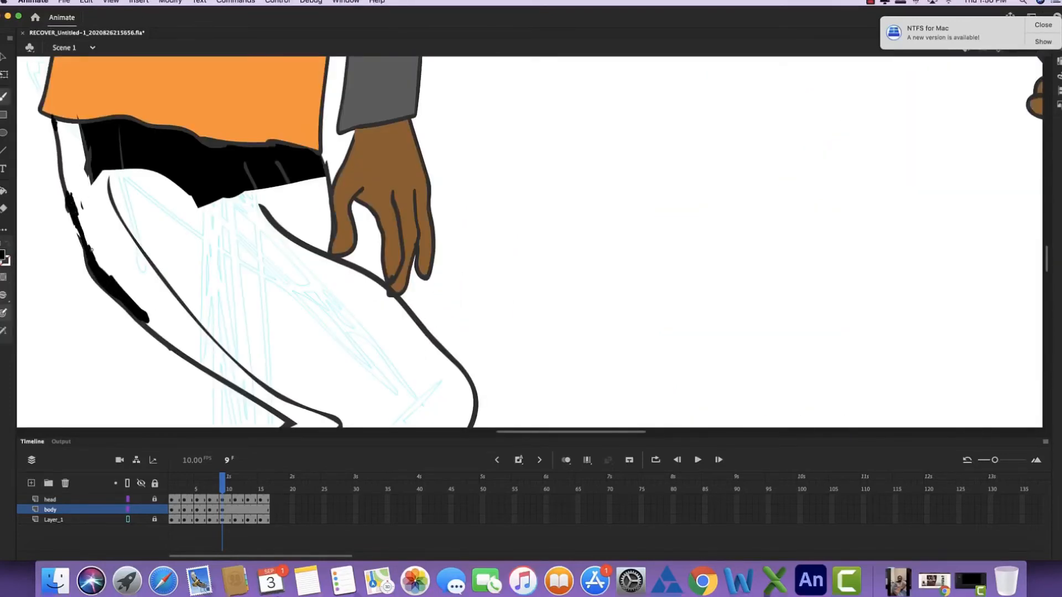
mouse_move(111, 205)
mouse_down()
mouse_move(95, 161)
mouse_move(107, 191)
mouse_move(127, 171)
mouse_move(131, 227)
mouse_up()
key(k)
click(209, 224)
click(166, 271)
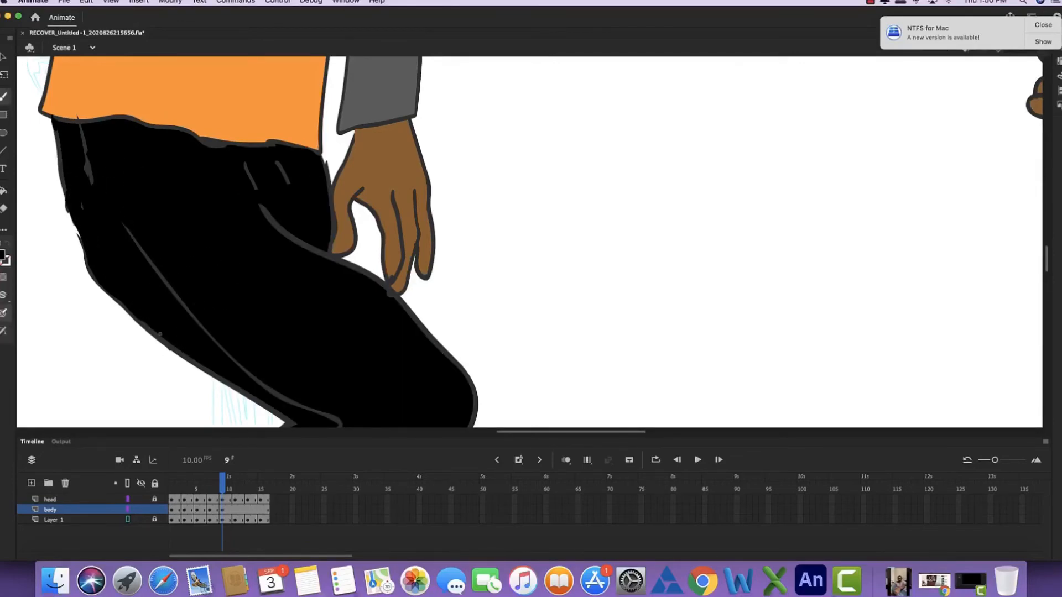
- Fill the cuff of the bent frame 9 trouser leg with black and touch up its edge
mouse_move(195, 359)
mouse_down()
mouse_move(184, 168)
mouse_move(290, 149)
mouse_up()
key(k)
click(155, 331)
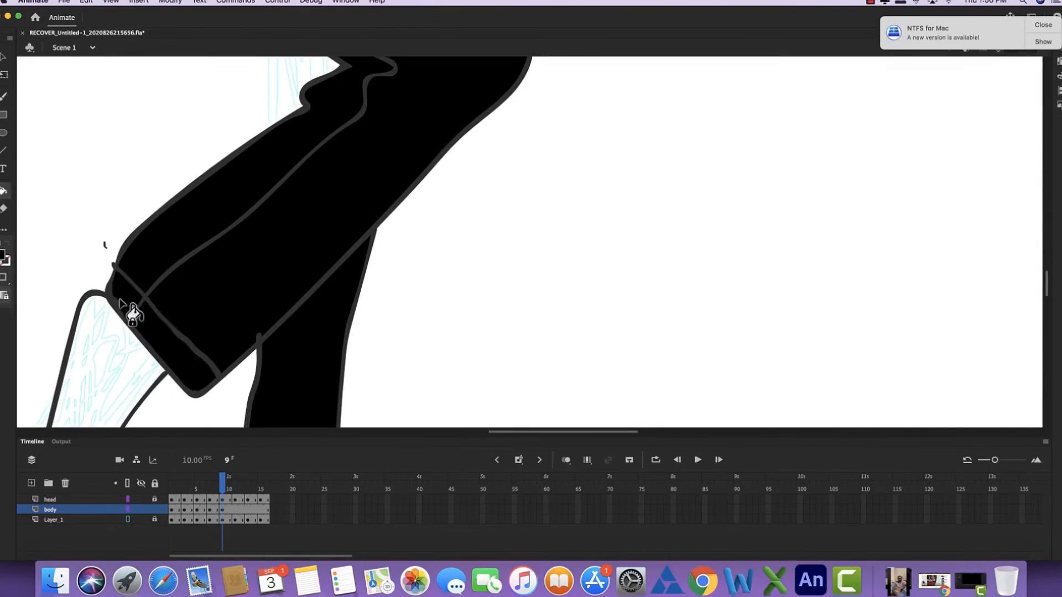
key(b)
drag(114, 299, 125, 309)
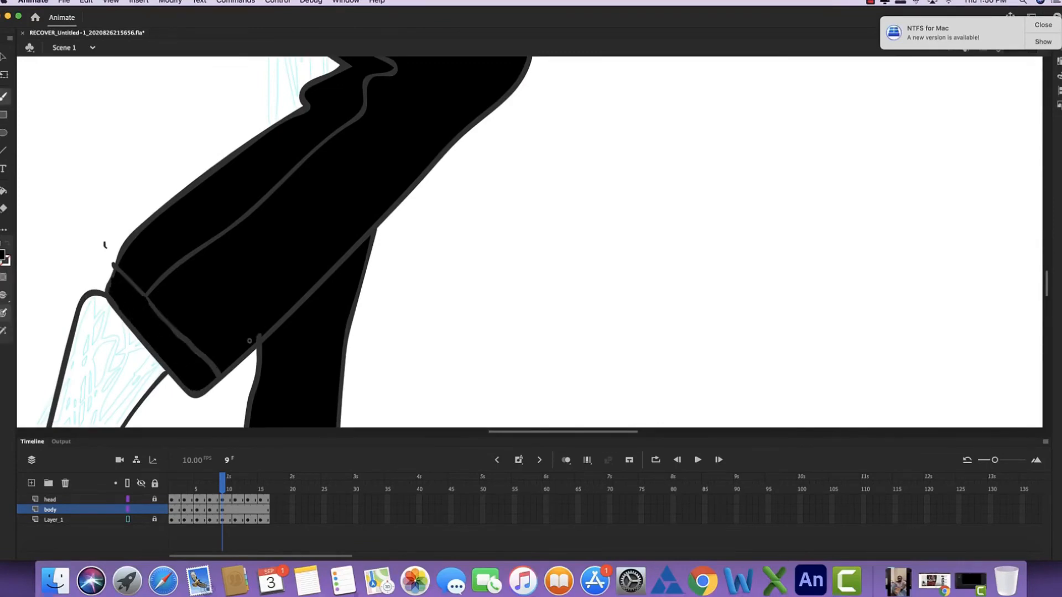
- Fill both frame 9 shoes with the spare figure's navy blue and the bare ankle with brown
key(super+minus)
key(super+minus)
drag(301, 256, 171, 275)
key(i)
click(547, 283)
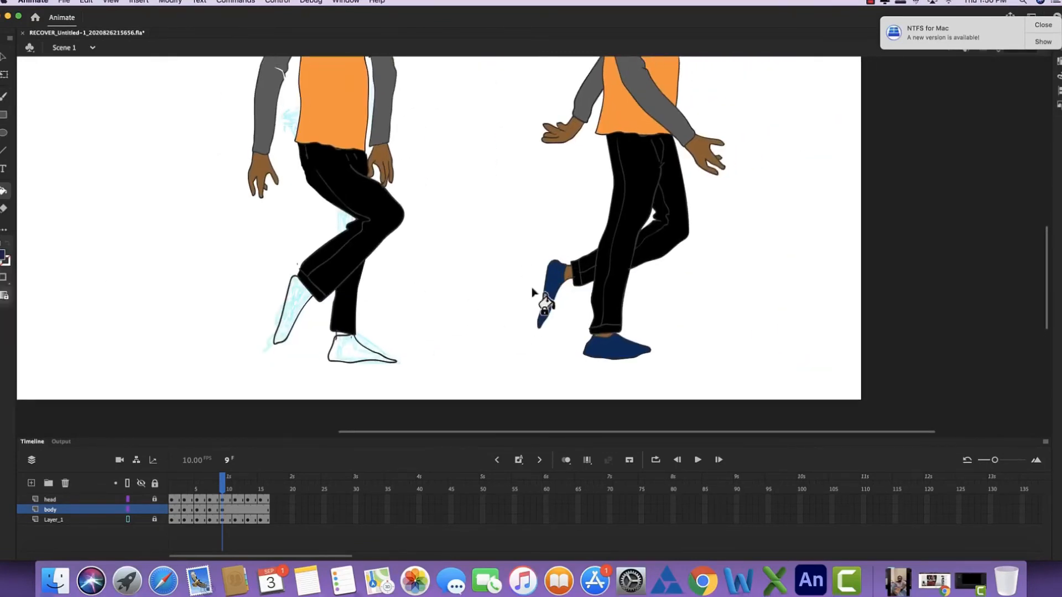
click(293, 307)
click(351, 349)
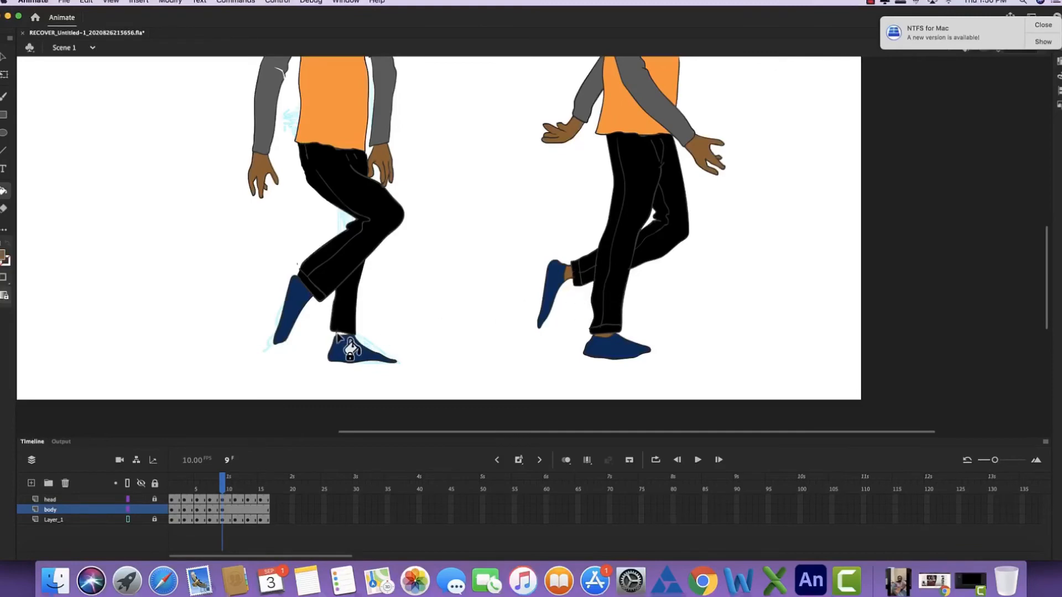
click(343, 277)
key(super+z)
- Paint the white gaps in the frame 9 shirt orange and in the sleeve grey, and erase stray shoulder marks
scroll(331, 199, up, 5)
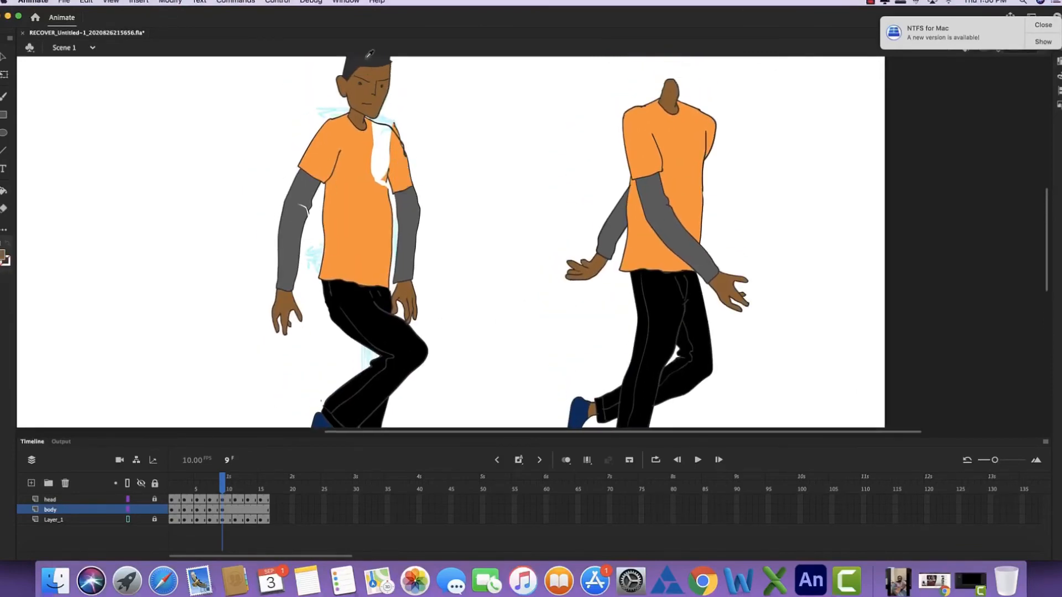
key(b)
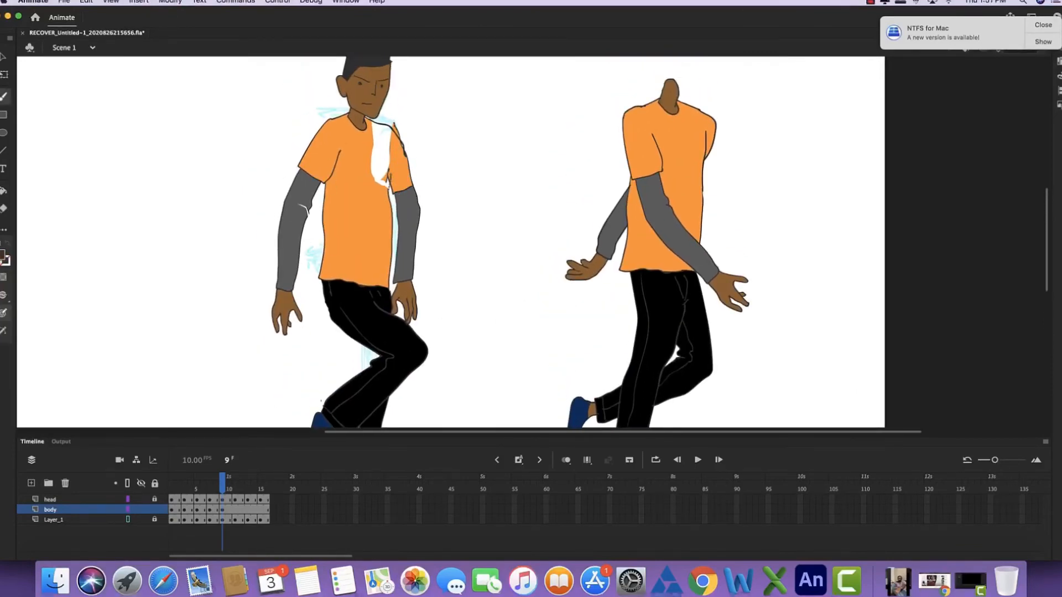
key(i)
click(380, 192)
key(i)
click(302, 214)
key(b)
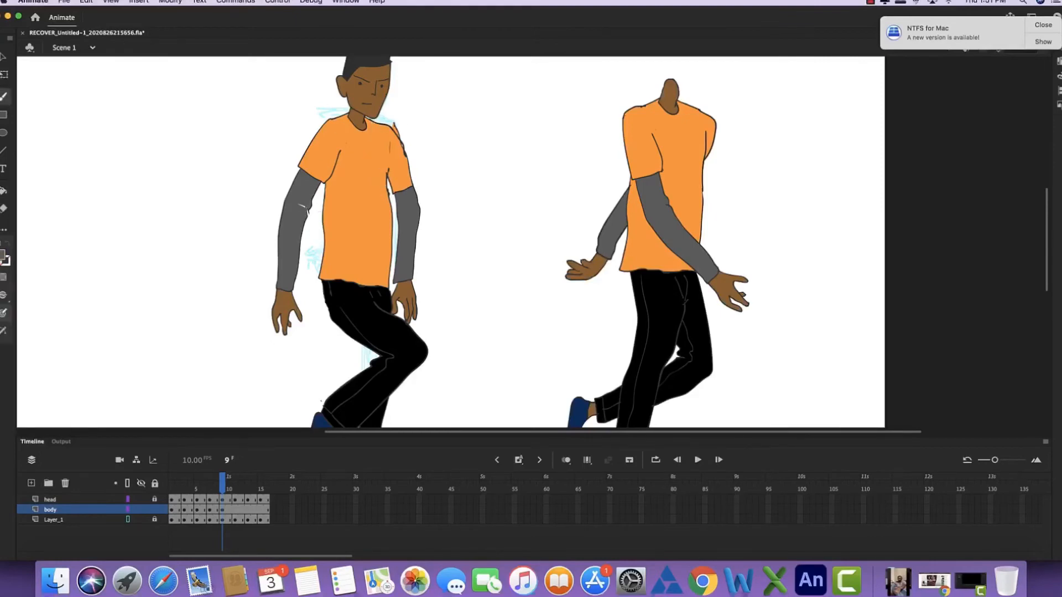
key(e)
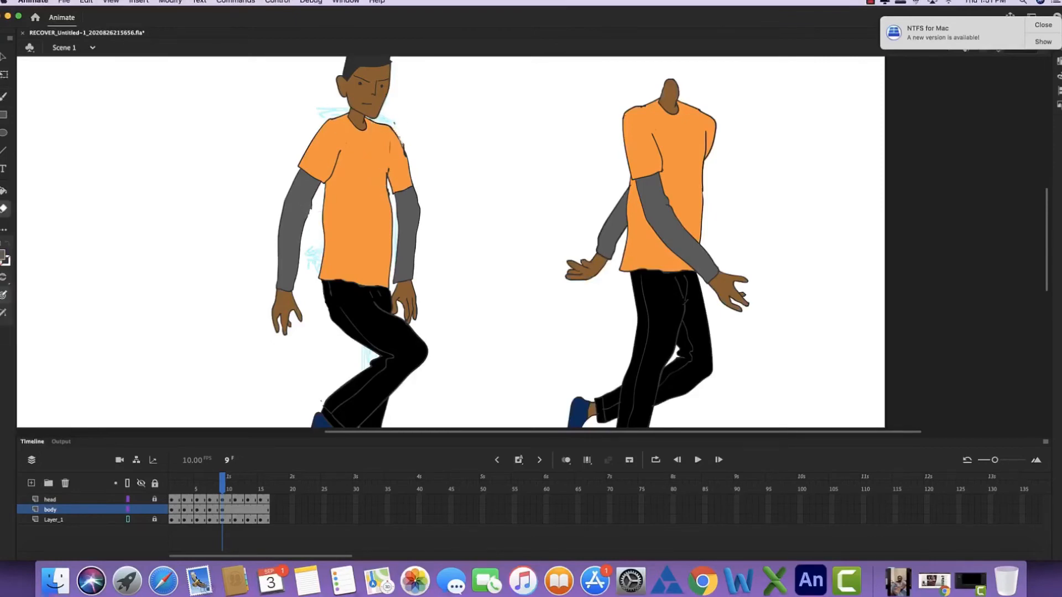
- Delete the spare headless body beside the frame 9 figure
key(super+minus)
key(super+minus)
key(l)
drag(638, 205, 608, 203)
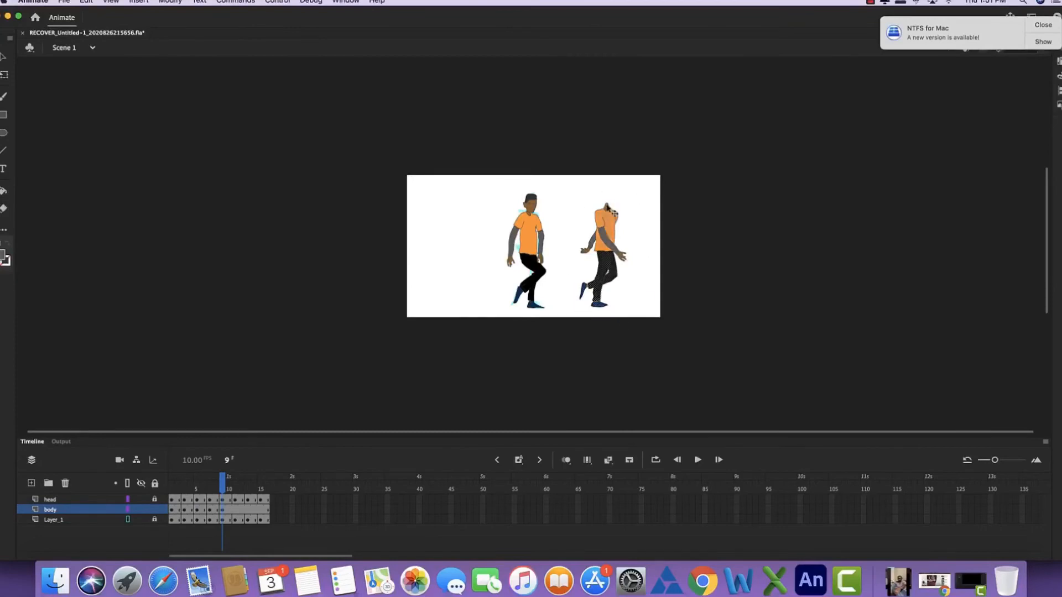
key(Delete)
- Add a body keyframe at frame 11 and move its copied body aside, clear of the sketch
click(236, 511)
key(super+equal)
key(super+equal)
key(super+minus)
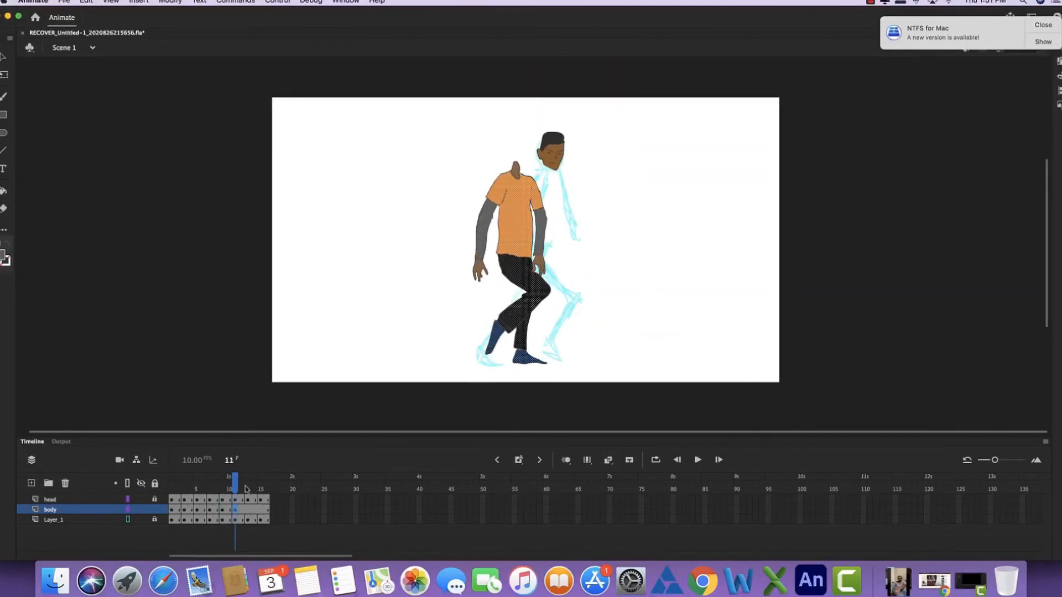
key(q)
drag(550, 207, 464, 207)
- Copy the body from frame 6 into frame 11 and place it under the head over the sketch
click(203, 481)
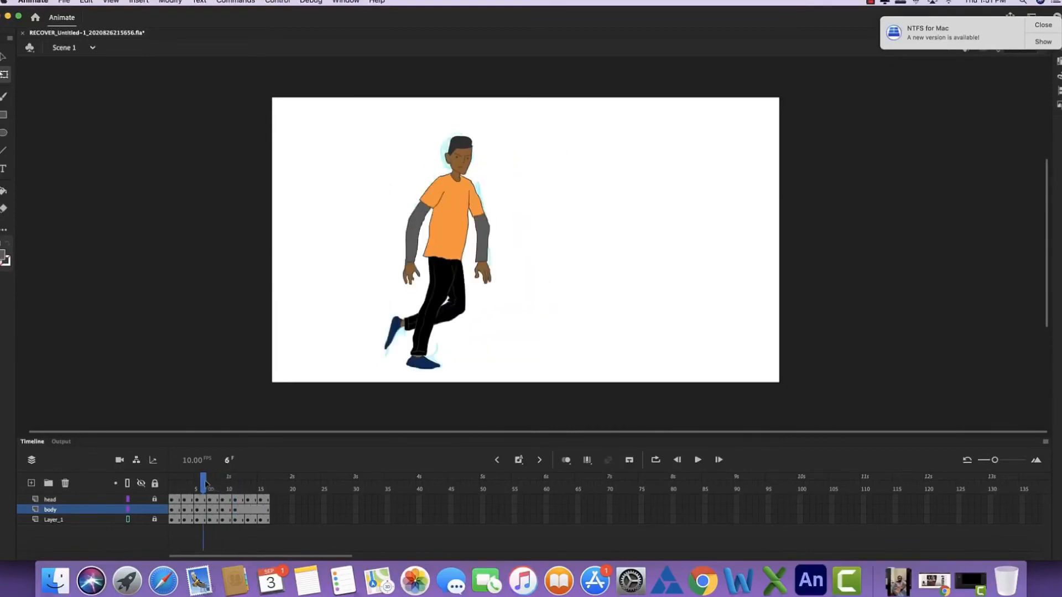
click(201, 513)
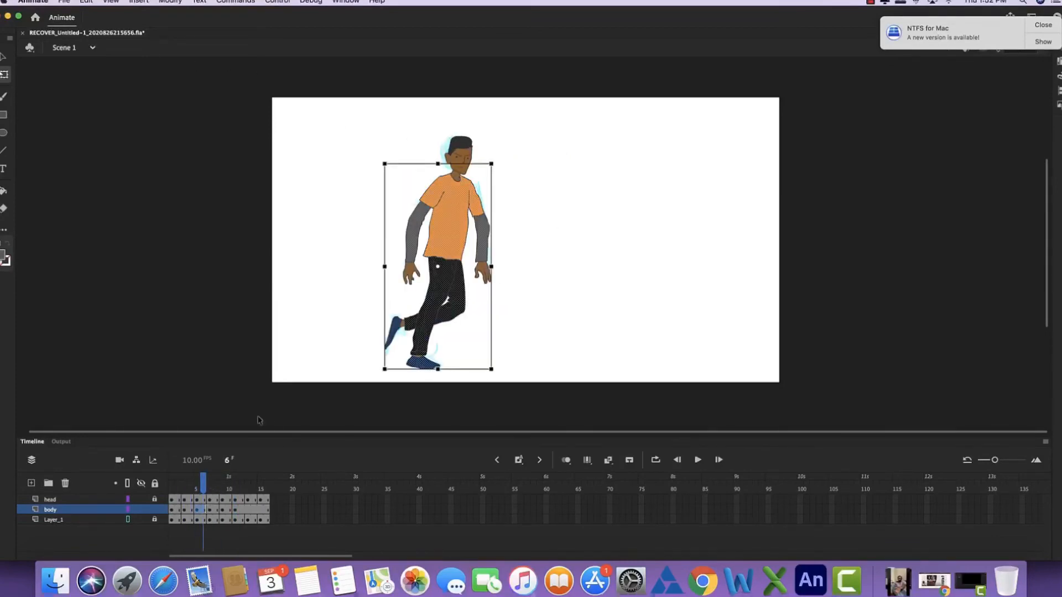
click(238, 512)
key(super+v)
mouse_move(550, 210)
mouse_down()
mouse_move(552, 238)
mouse_move(544, 230)
mouse_up()
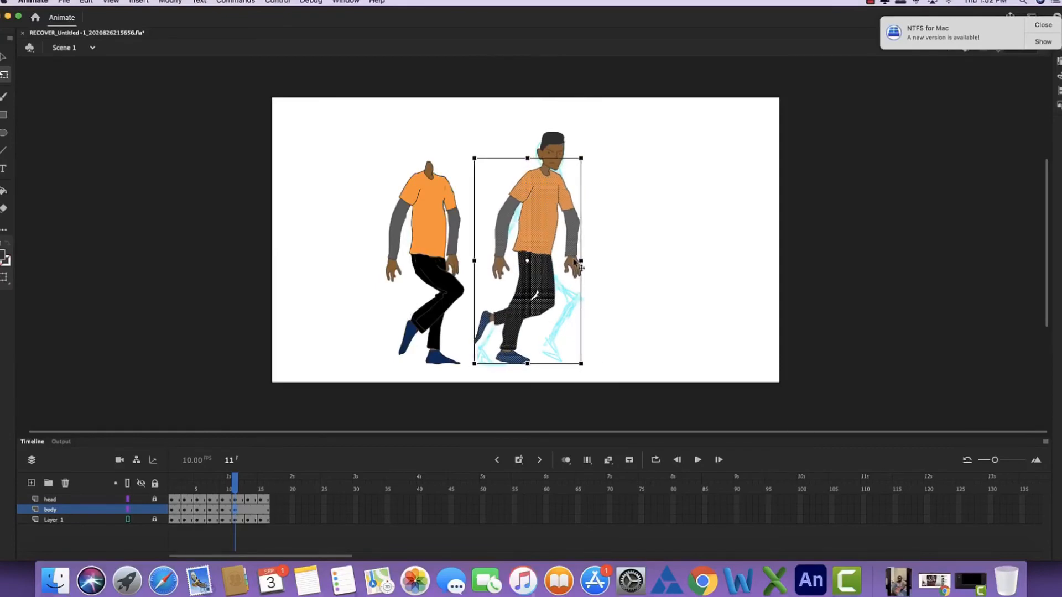
- Cut the legs off the pasted frame 11 body below the hips and move them aside as a reference
click(611, 233)
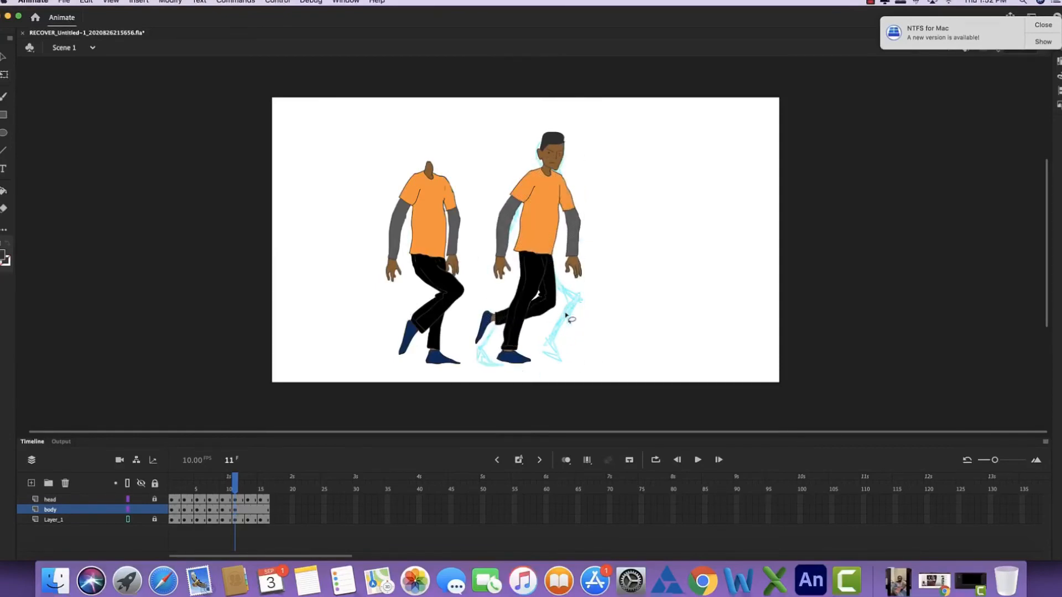
mouse_move(589, 296)
mouse_down()
mouse_move(465, 334)
mouse_move(524, 258)
mouse_up()
drag(589, 304, 589, 305)
drag(530, 292, 687, 264)
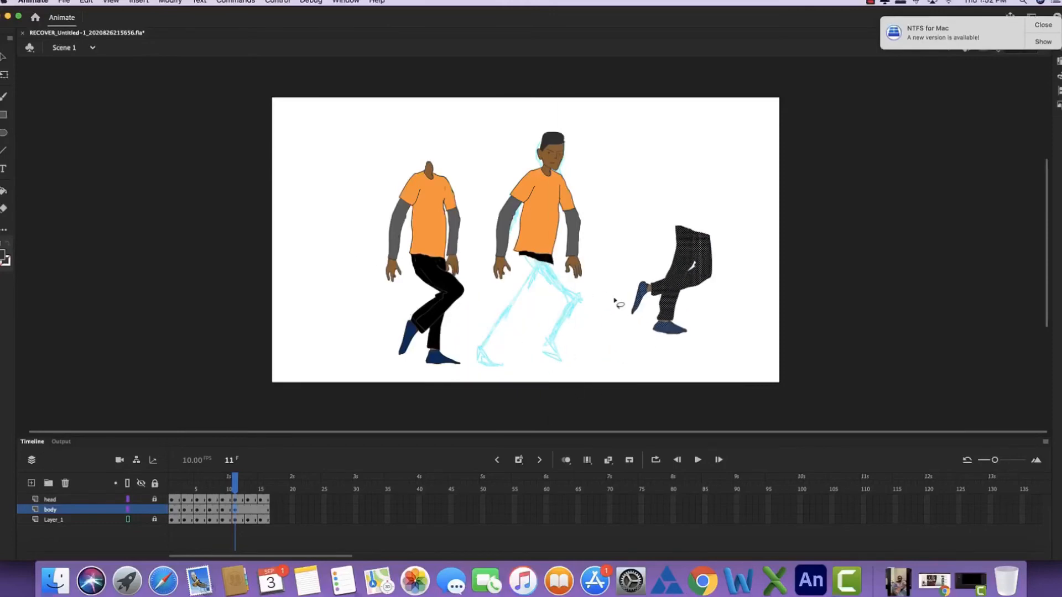
click(617, 301)
- Flip back through the frames before frame 11 to compare the body poses
key(comma)
key(comma)
key(comma)
key(period)
key(period)
key(period)
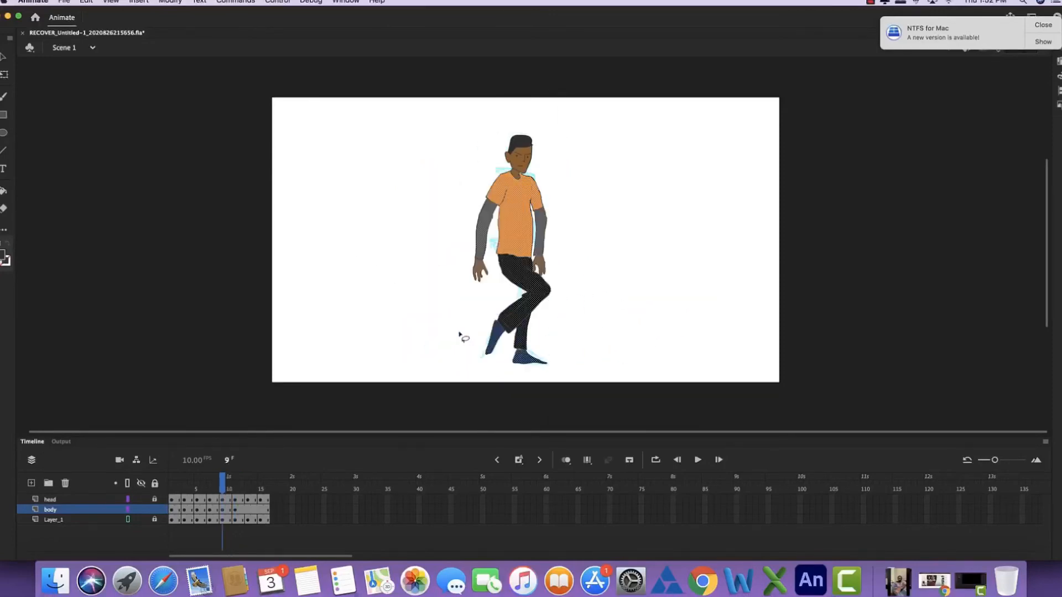
- Outline the trailing trouser leg and the bent front trouser leg over the frame 11 sketch
click(3, 98)
key(k)
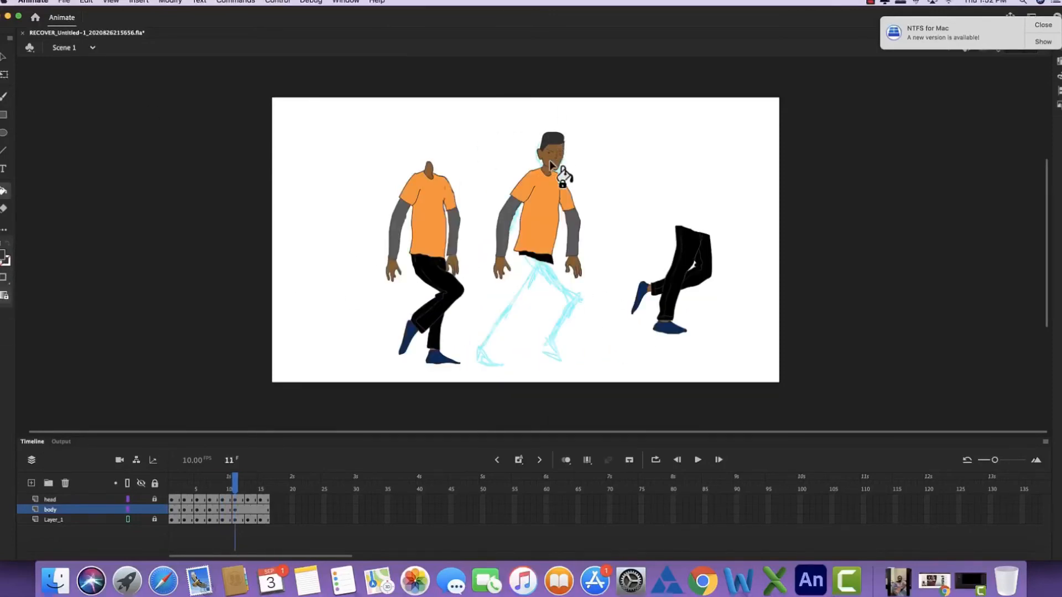
key(n)
key(super+equal)
key(super+equal)
mouse_move(527, 344)
mouse_down()
mouse_move(519, 247)
mouse_move(480, 186)
mouse_up()
key(b)
mouse_move(462, 147)
mouse_down()
mouse_move(466, 171)
mouse_move(538, 262)
mouse_move(630, 332)
mouse_up()
mouse_move(551, 160)
mouse_down()
mouse_move(697, 314)
mouse_move(675, 70)
mouse_up()
mouse_move(608, 90)
mouse_down()
mouse_move(540, 199)
mouse_move(610, 235)
mouse_move(673, 118)
mouse_up()
mouse_move(589, 246)
mouse_down()
mouse_move(621, 354)
mouse_move(535, 252)
mouse_up()
- Draw the inner seam lines, the cuffs and both shoes of the frame 11 legs
drag(512, 202, 594, 390)
mouse_move(553, 179)
mouse_down()
mouse_move(640, 114)
mouse_move(442, 380)
mouse_move(570, 305)
mouse_move(701, 148)
mouse_up()
mouse_move(454, 368)
mouse_down()
mouse_move(470, 384)
mouse_move(623, 202)
mouse_move(652, 118)
mouse_move(531, 207)
mouse_up()
mouse_move(527, 122)
mouse_down()
mouse_move(653, 270)
mouse_move(644, 377)
mouse_up()
drag(644, 377, 681, 183)
mouse_move(680, 183)
mouse_down()
mouse_move(635, 246)
mouse_move(723, 237)
mouse_up()
drag(414, 310, 405, 360)
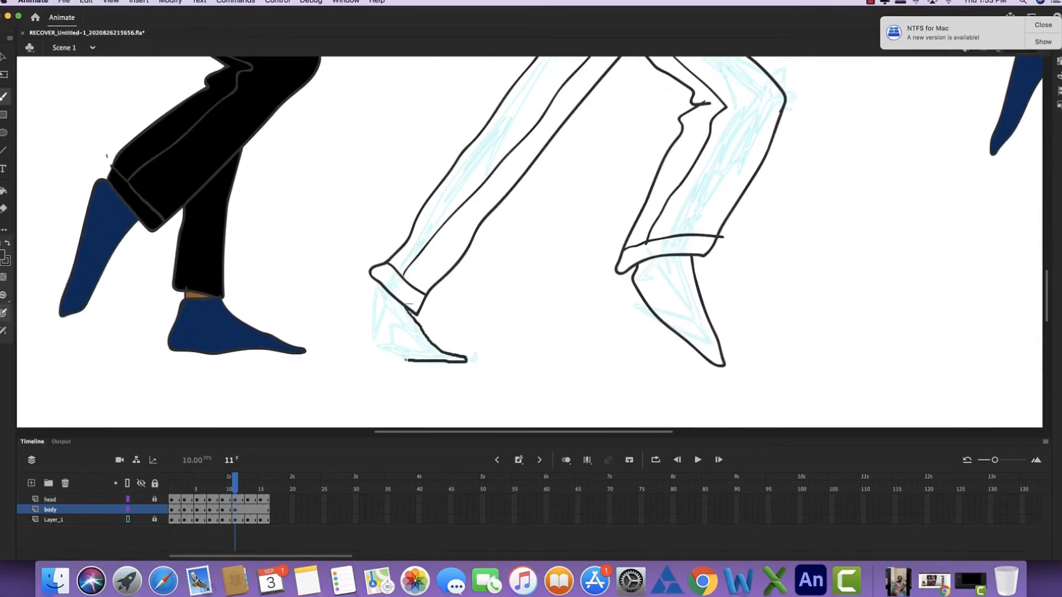
drag(604, 64, 435, 323)
key(super+minus)
key(super+minus)
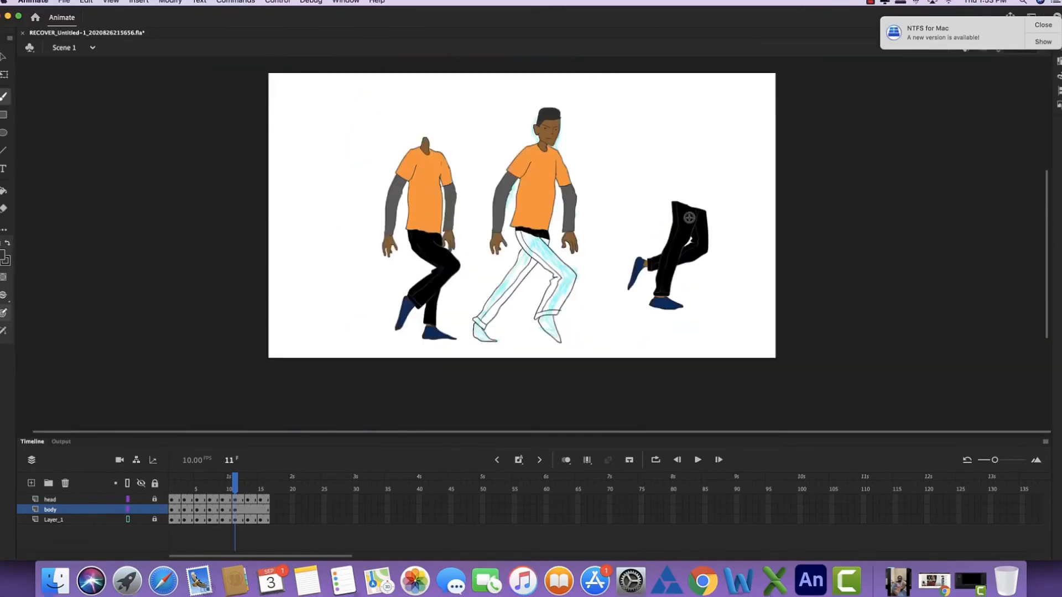
- Fill both frame 11 trouser legs and their cuffs with black sampled from the reference legs
key(i)
click(692, 215)
click(553, 262)
click(526, 288)
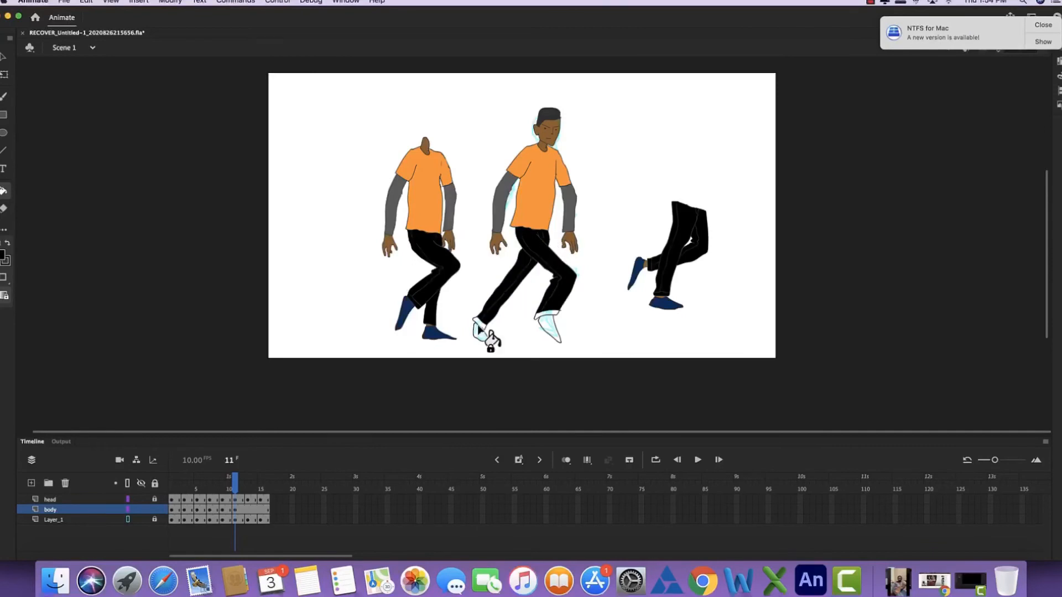
key(super+equal)
key(super+minus)
- Fill both frame 11 shoes with the dark blue sampled from the reference shoe
key(i)
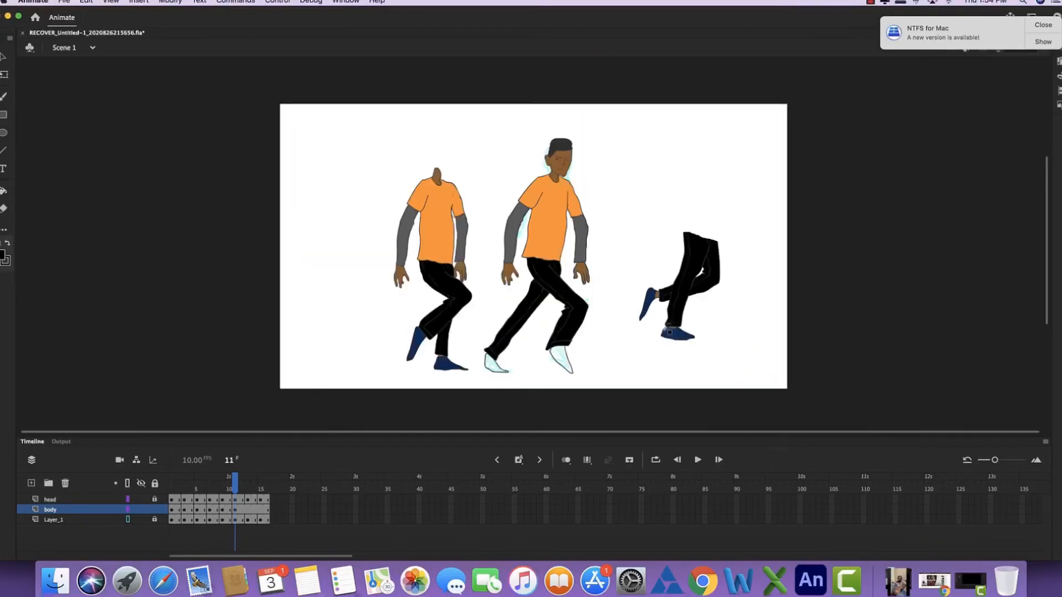
click(678, 335)
click(560, 355)
click(497, 366)
- Delete the reference body and the cut-off reference legs from frame 11, and check the pose against the preceding frames
key(l)
mouse_move(384, 188)
mouse_down()
mouse_move(478, 206)
mouse_move(376, 235)
mouse_move(381, 199)
mouse_up()
key(Delete)
drag(608, 344, 625, 319)
key(Delete)
key(comma)
key(comma)
key(comma)
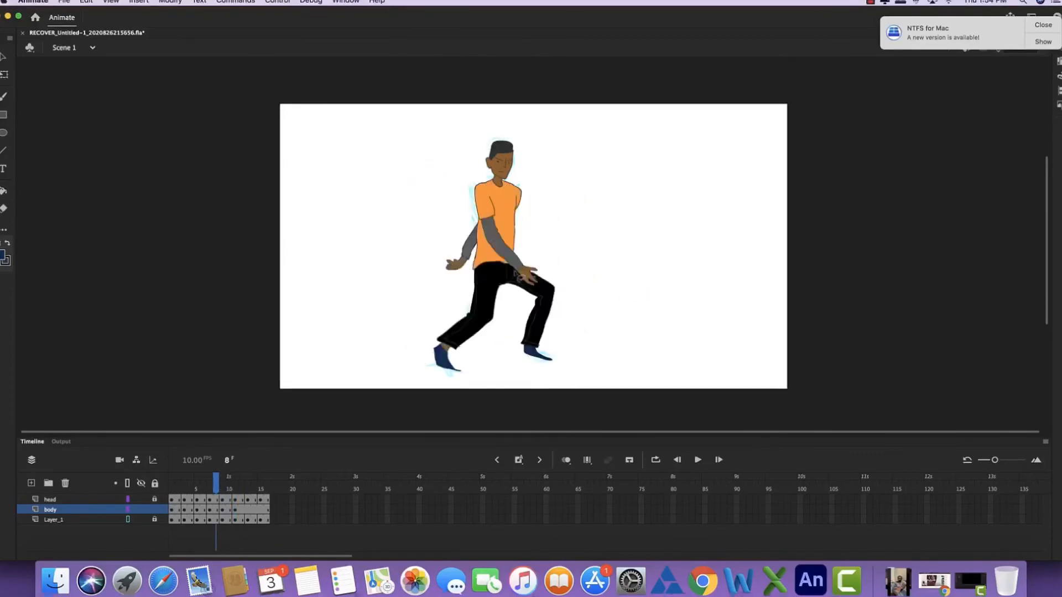
key(period)
key(period)
key(period)
key(period)
key(period)
- Add a body keyframe at frame 13 and move the carried-over frame 11 body aside as a reference
click(246, 512)
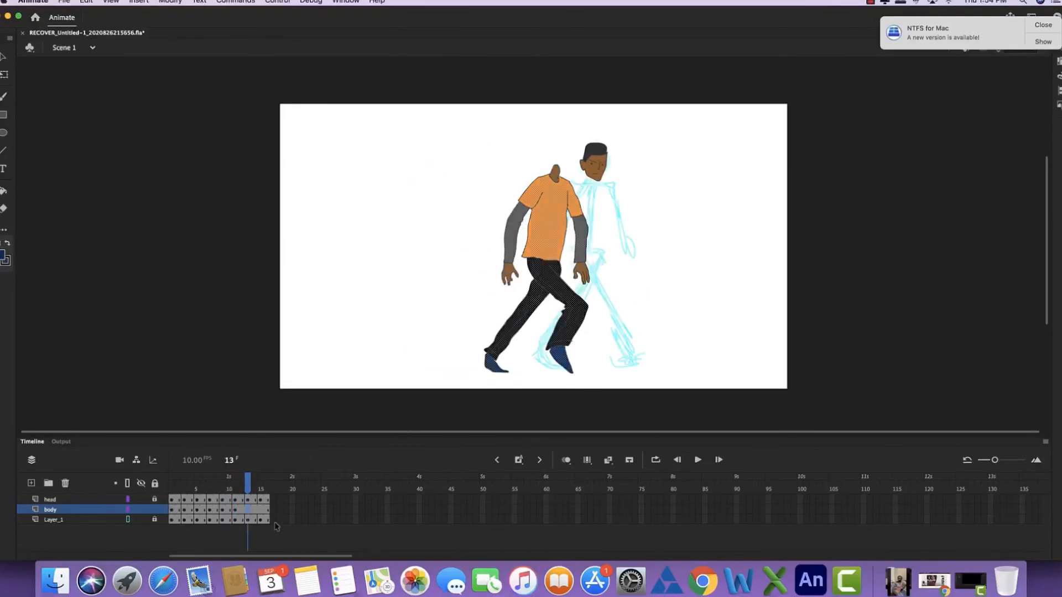
key(q)
drag(488, 244, 407, 244)
click(521, 301)
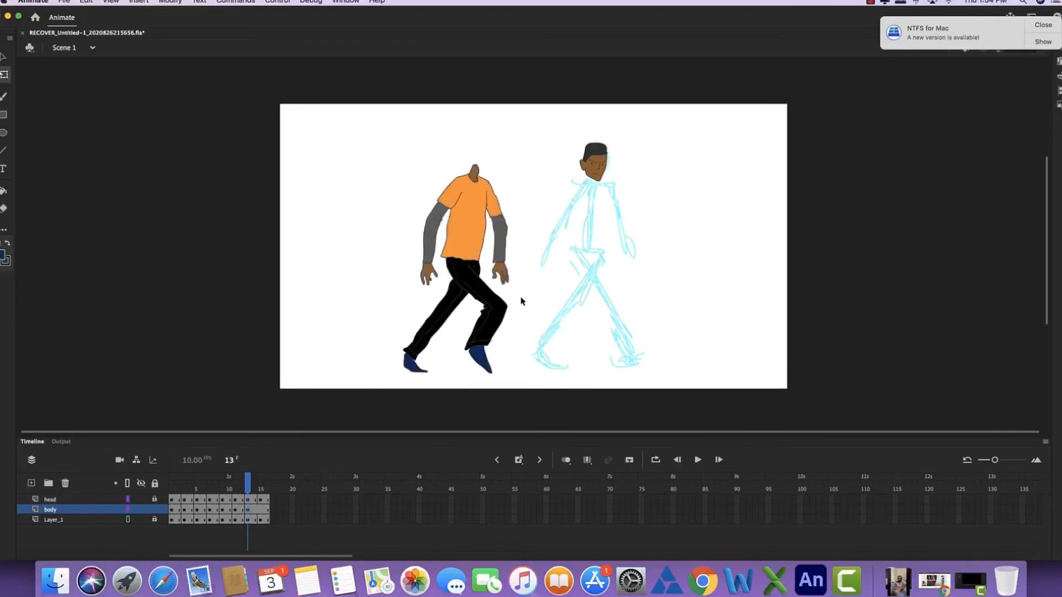
- Copy the bent-leg body from the earlier pose into frame 13 and align it under the head
mouse_move(246, 480)
mouse_down()
mouse_move(191, 480)
mouse_move(231, 480)
mouse_up()
click(246, 510)
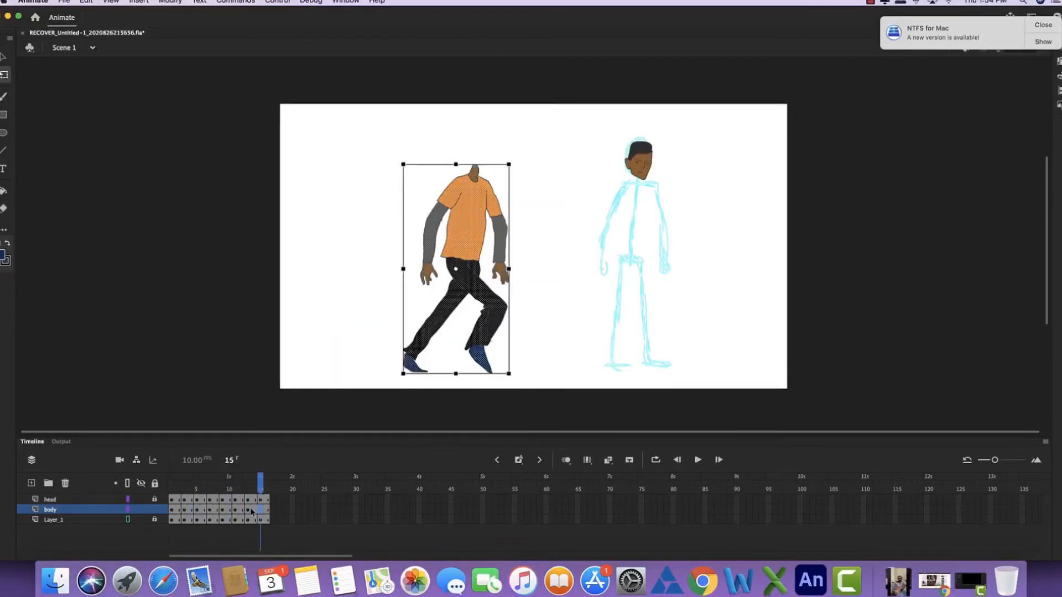
drag(442, 365, 577, 369)
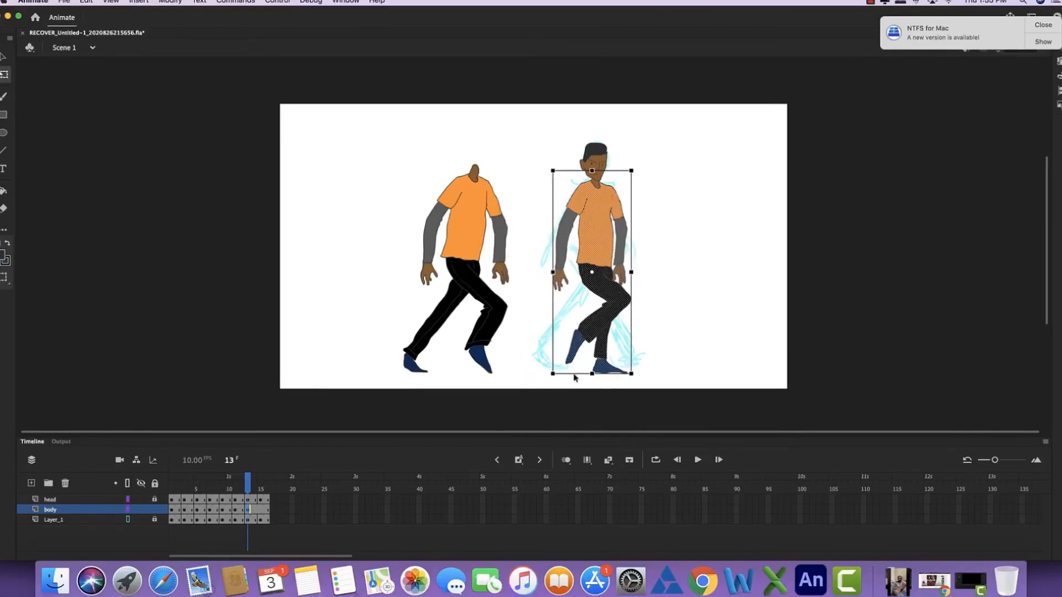
drag(631, 220, 599, 230)
click(635, 298)
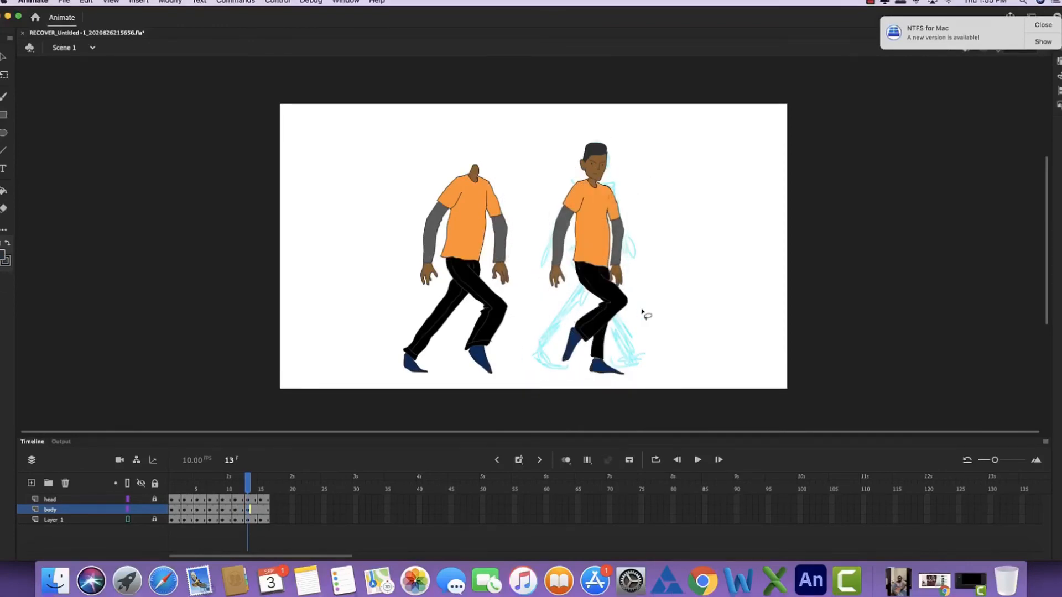
- Cut the legs off the frame 13 body below the hips and move them aside as a reference
drag(641, 302, 569, 297)
drag(642, 314, 733, 279)
click(626, 292)
- Outline the straight front trouser leg and the trailing trouser leg over the frame 13 sketch
key(super+equal)
mouse_move(625, 343)
mouse_down()
mouse_move(496, 211)
mouse_move(508, 390)
mouse_up()
key(k)
drag(503, 225, 507, 62)
key(b)
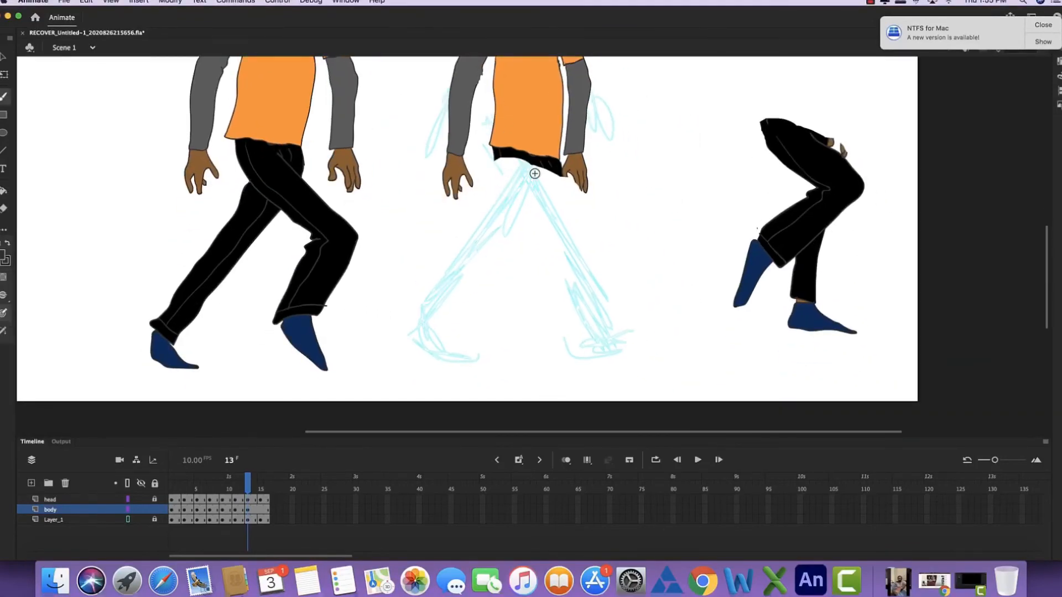
drag(587, 247, 602, 291)
key(super+z)
drag(544, 166, 600, 288)
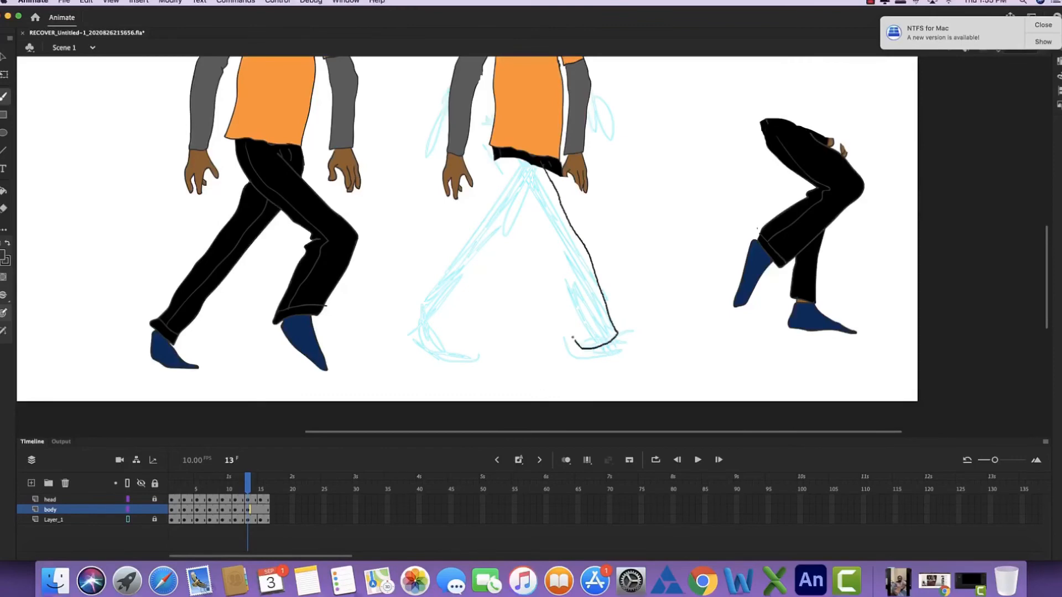
drag(496, 160, 510, 200)
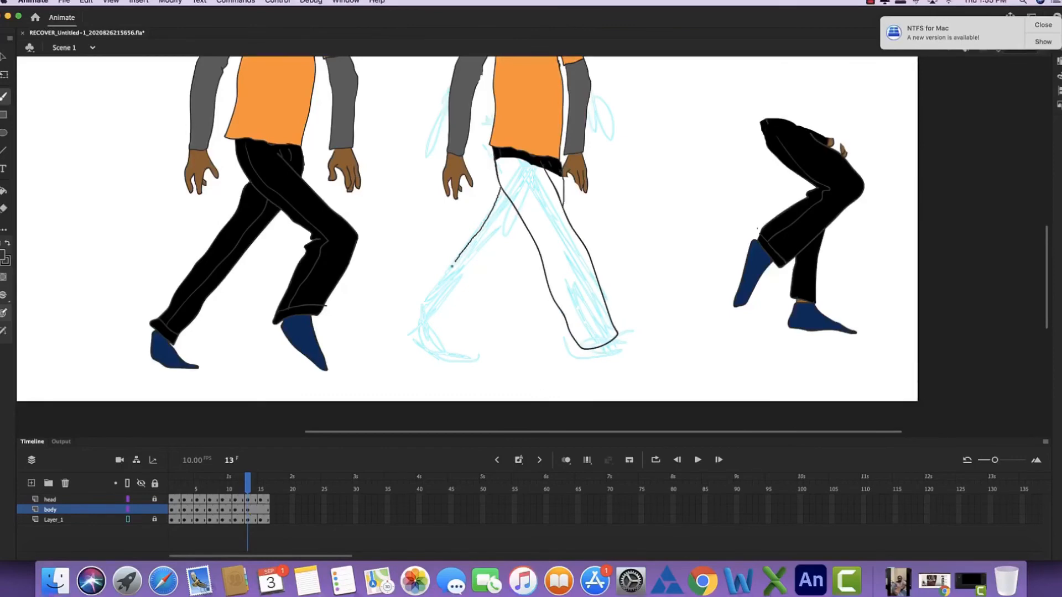
drag(527, 238, 531, 235)
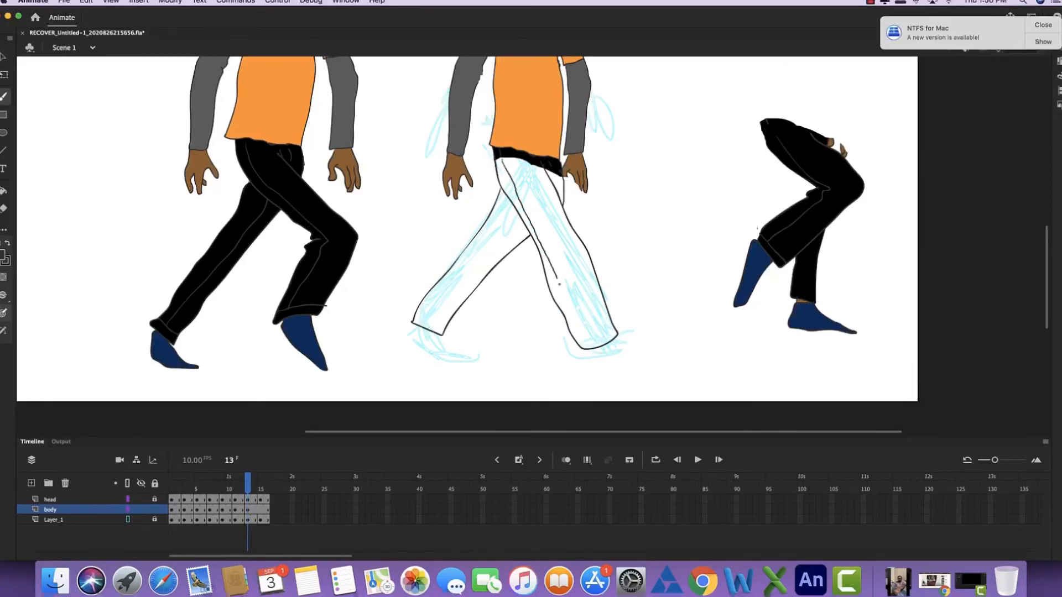
- Draw the seam lines, the cuffs and both shoes of the frame 13 legs
drag(559, 284, 576, 348)
drag(440, 329, 446, 332)
drag(425, 319, 517, 210)
drag(646, 342, 595, 361)
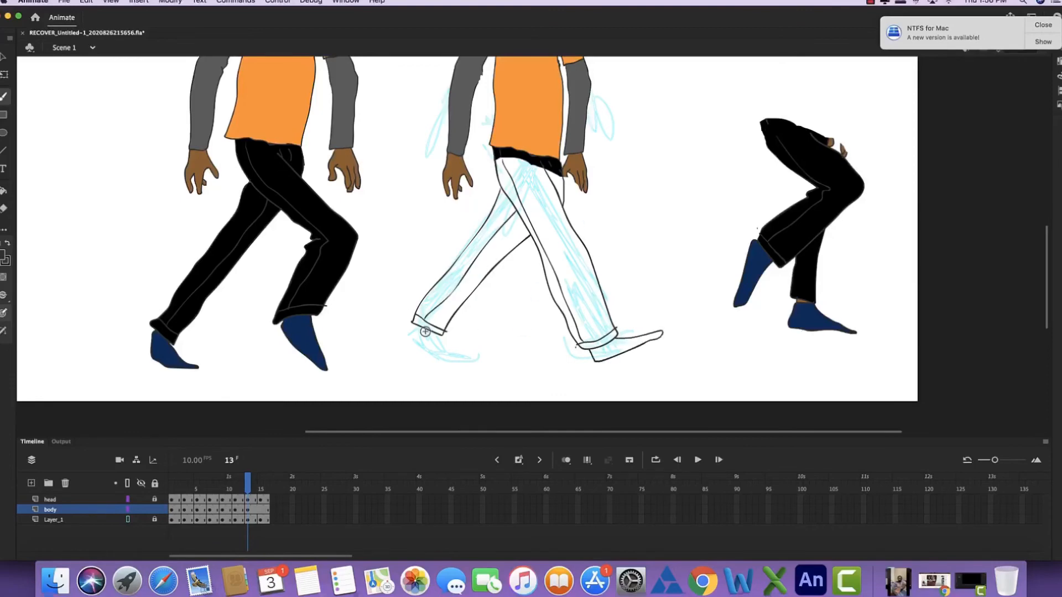
drag(406, 334, 425, 324)
- Fill the frame 13 trouser legs and cuffs with black sampled from the reference legs
drag(538, 297, 450, 336)
key(i)
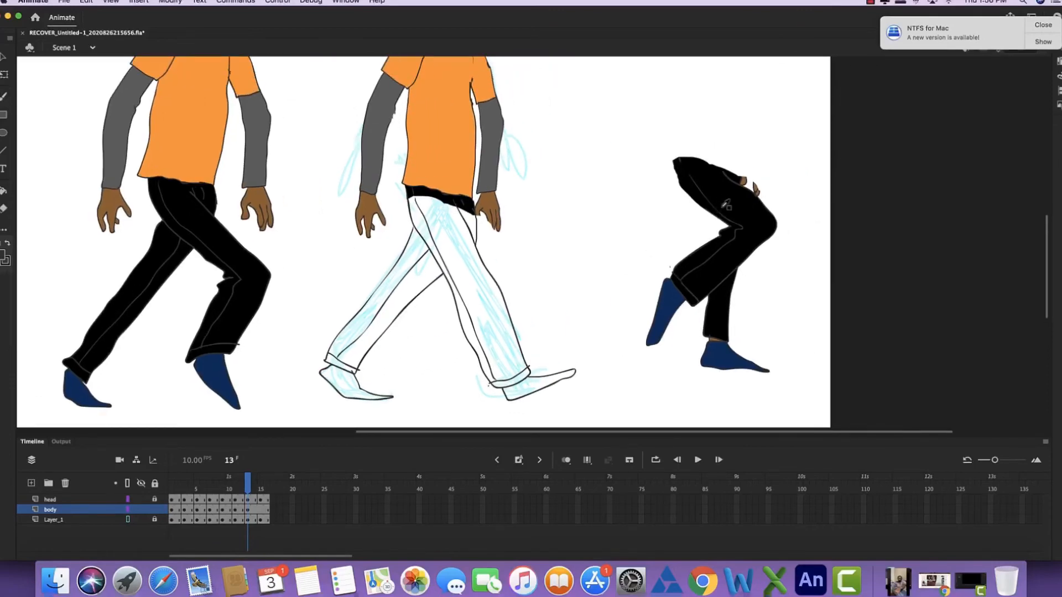
click(723, 207)
click(474, 261)
click(474, 223)
click(354, 367)
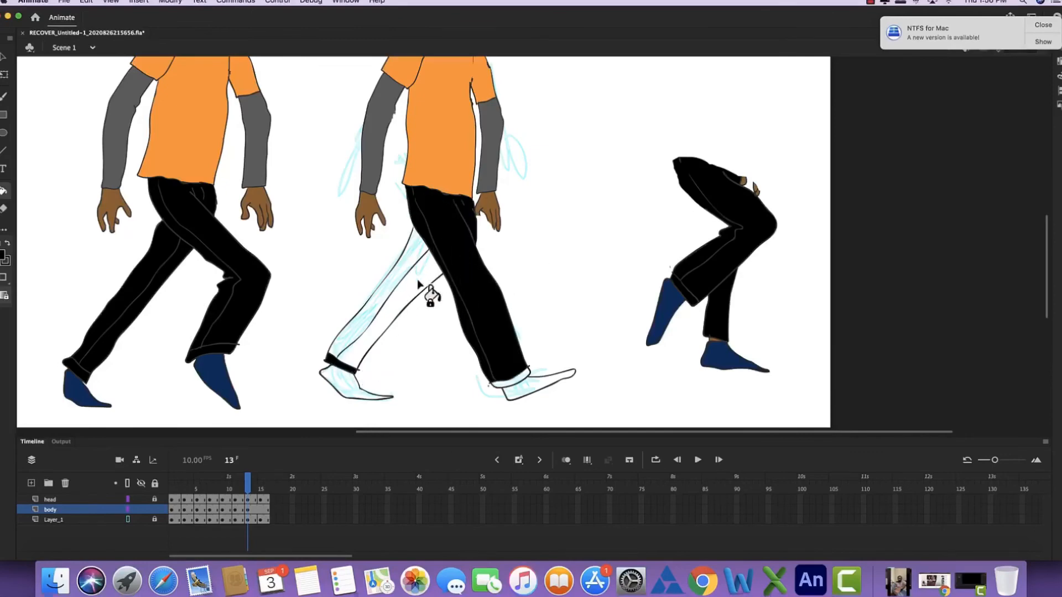
key(b)
key(k)
click(411, 256)
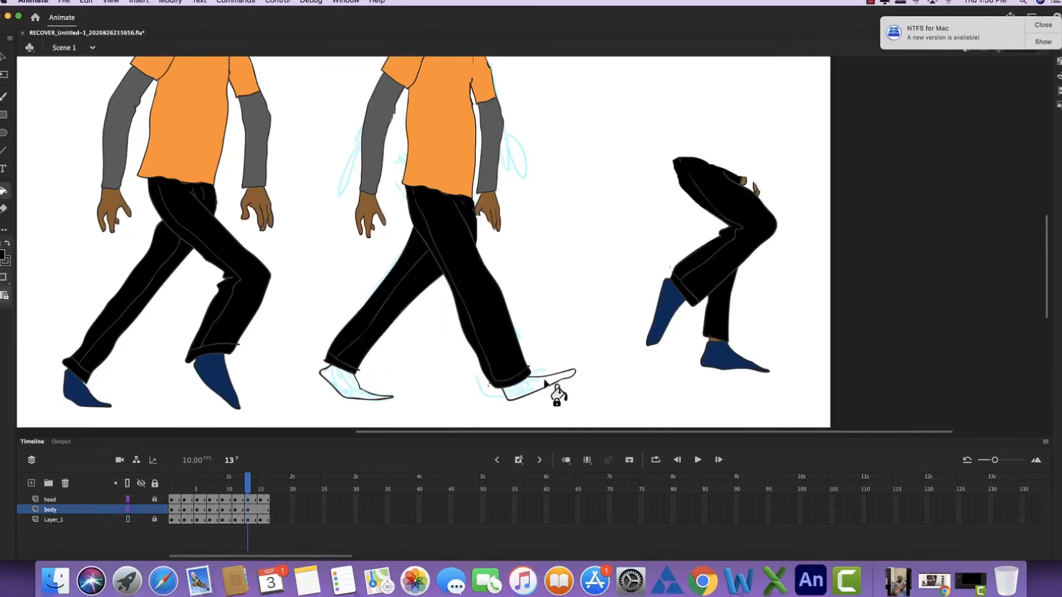
- Fill both frame 13 shoes with the dark blue sampled from the reference shoe
key(i)
click(647, 324)
click(539, 387)
click(365, 396)
- Delete the reference legs and reference body from frame 13, and check the pose against the preceding frames
key(super+minus)
key(l)
mouse_move(739, 170)
mouse_down()
mouse_move(681, 197)
mouse_move(728, 171)
mouse_up()
key(Delete)
mouse_move(487, 94)
mouse_down()
mouse_move(408, 344)
mouse_move(471, 104)
mouse_up()
key(Delete)
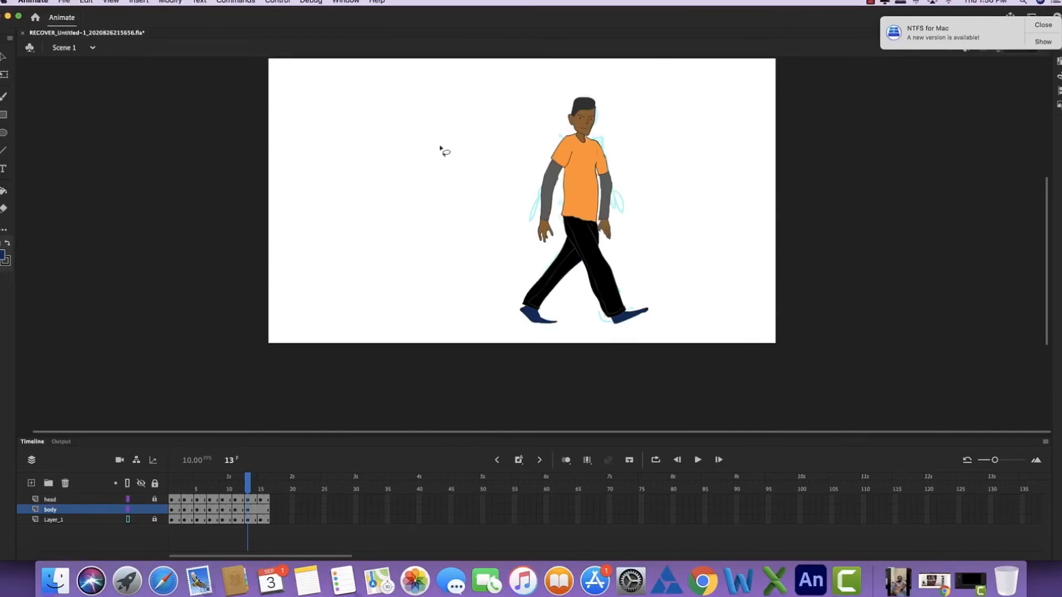
key(comma)
key(period)
key(comma)
key(comma)
key(period)
key(period)
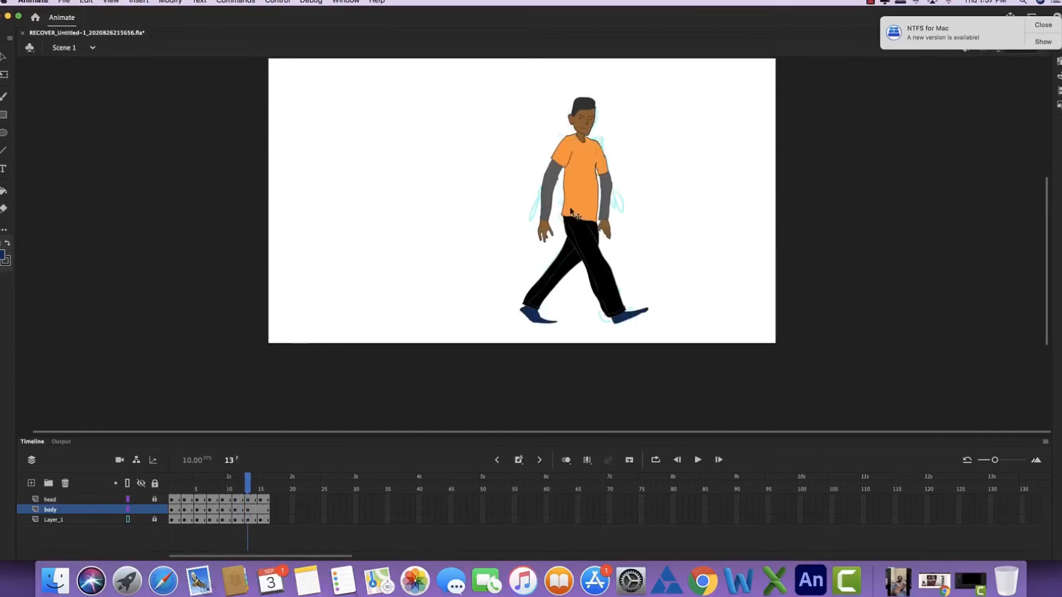
- Cut the character's arm on the facing side off at the shoulder in frame 13 and move it aside as a reference
key(super+equal)
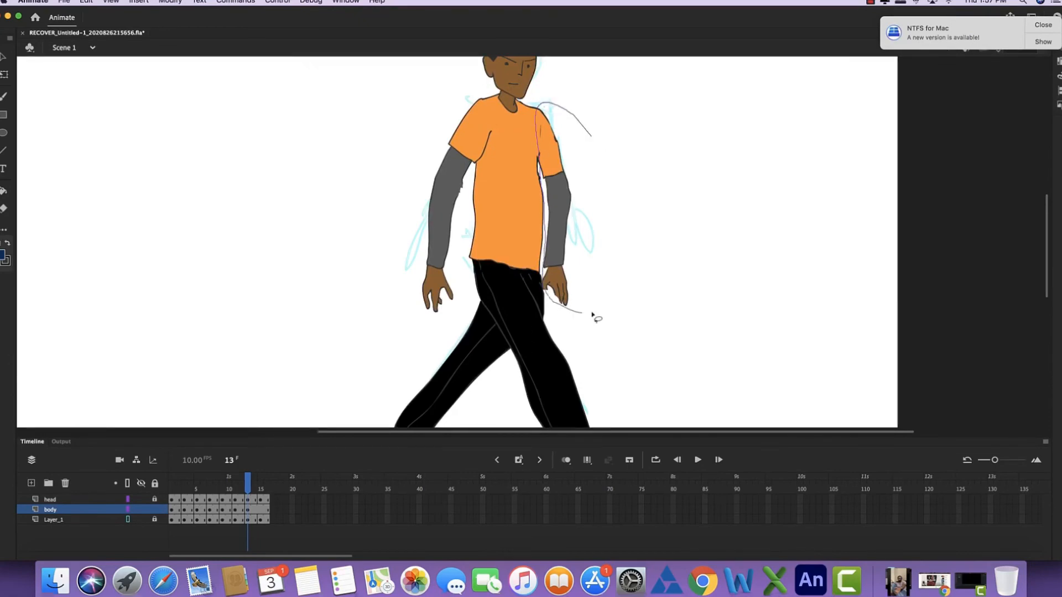
drag(592, 313, 596, 243)
drag(558, 213, 676, 213)
- Rotate the character's rear arm outward at the shoulder, and rotate its forearm back down at the elbow
mouse_move(480, 92)
mouse_down()
mouse_move(437, 322)
mouse_move(489, 151)
mouse_move(484, 99)
mouse_up()
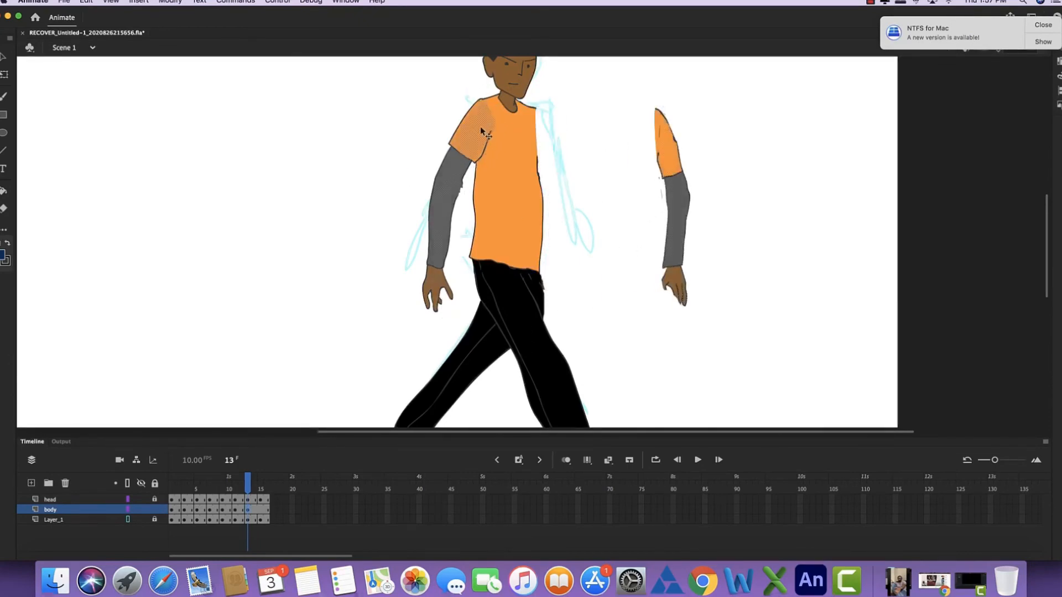
key(q)
drag(500, 317, 465, 317)
drag(479, 125, 482, 123)
drag(387, 173, 331, 301)
drag(328, 305, 441, 167)
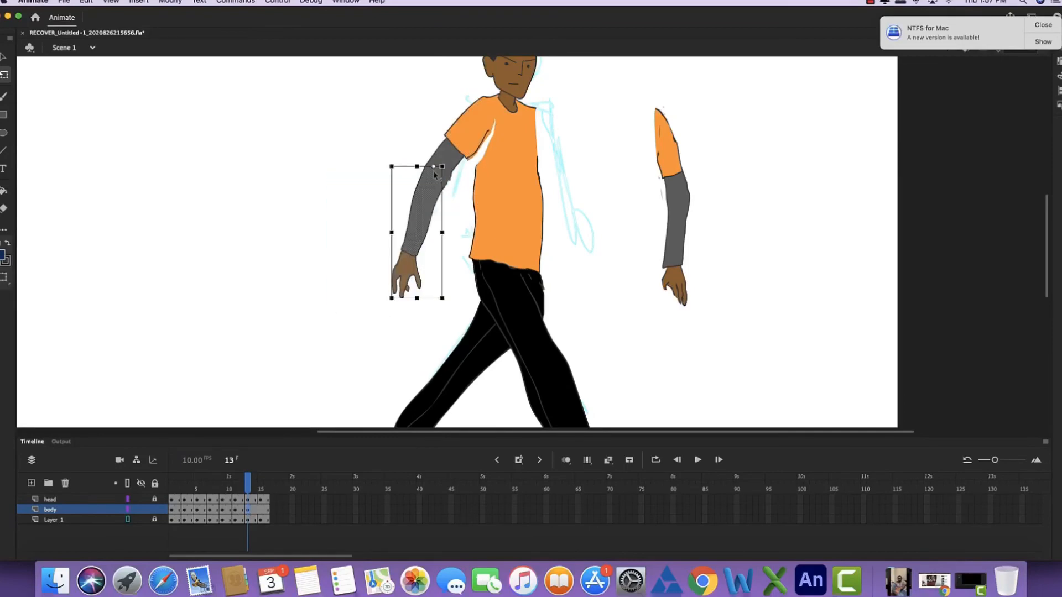
drag(454, 306, 479, 296)
click(584, 224)
- Outline the new forward-swinging arm in frame 13 with its short sleeve, long undersleeve and hand
key(b)
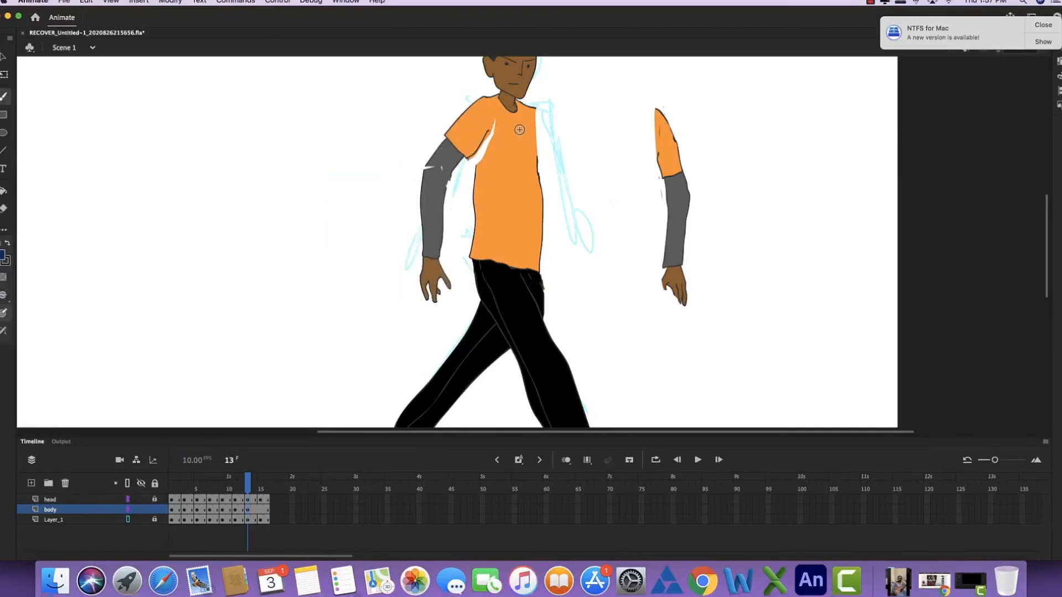
drag(519, 131, 493, 213)
key(i)
click(490, 135)
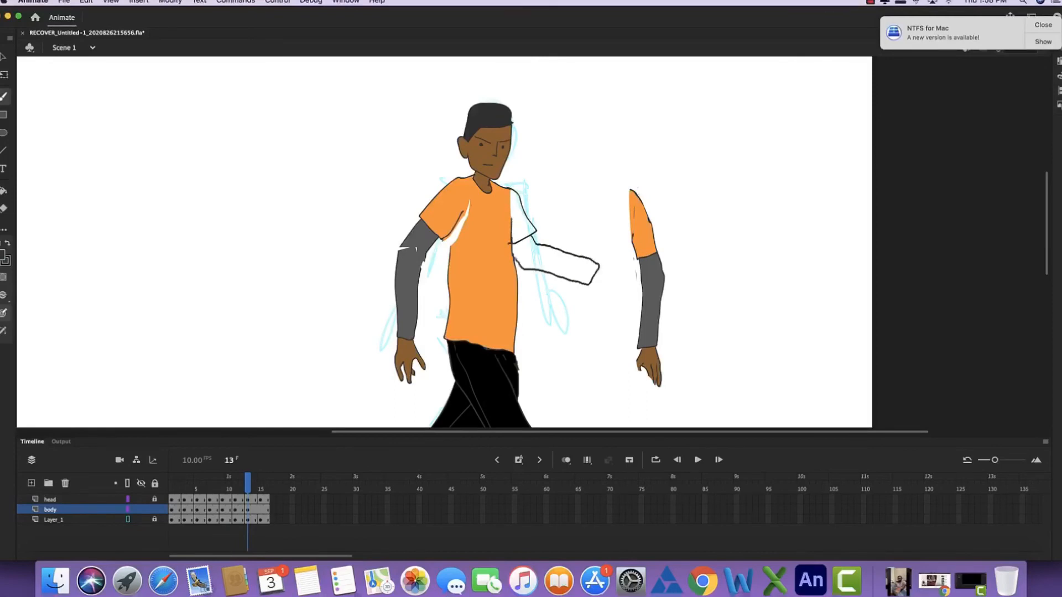
drag(597, 267, 606, 268)
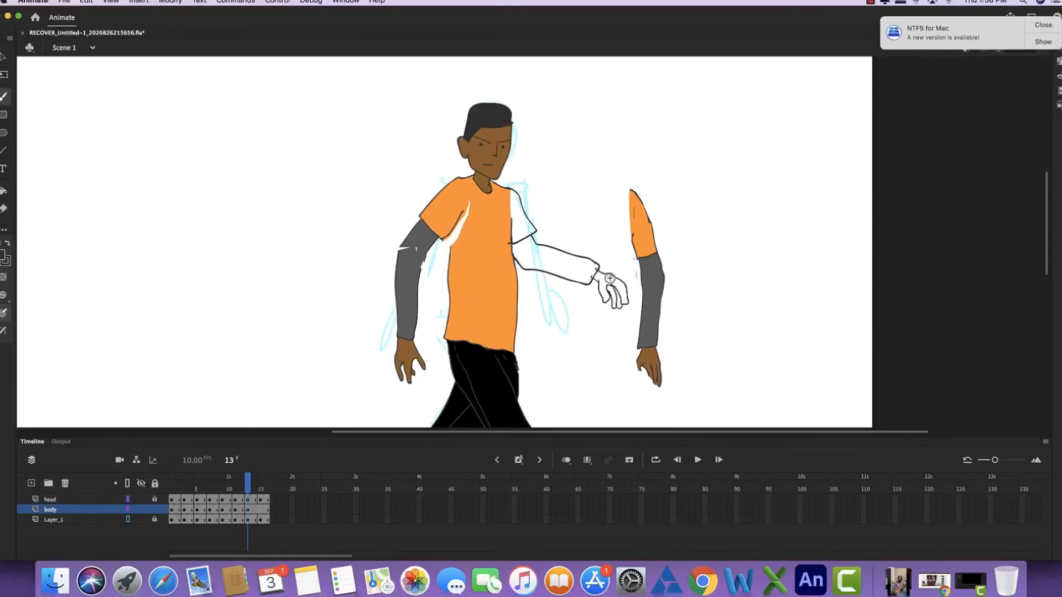
- Fill the white gaps in frame 13's rotated rear arm with the sampled shirt orange and undersleeve grey
key(i)
click(486, 262)
click(462, 225)
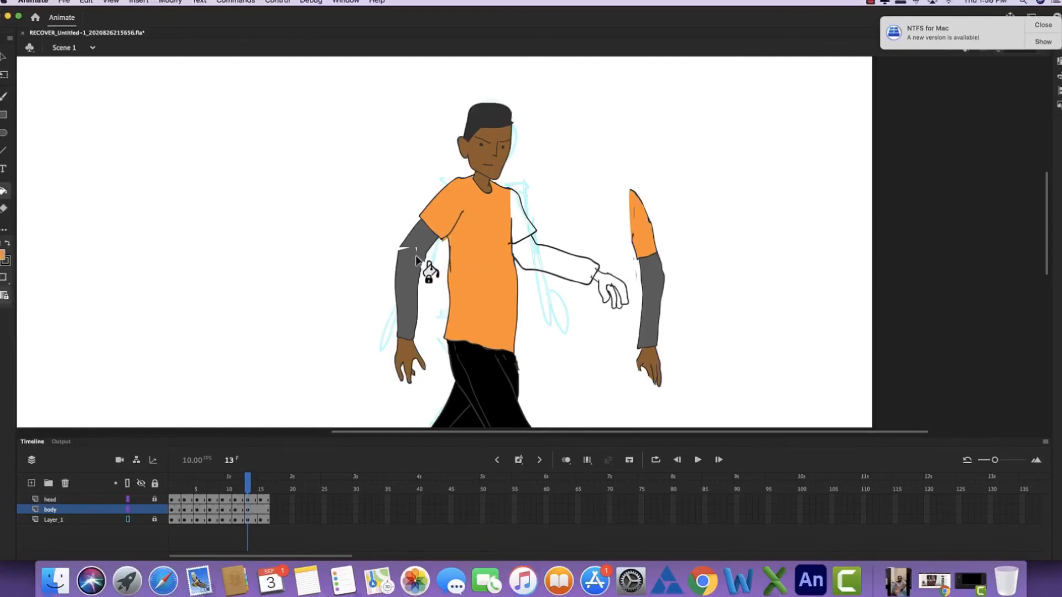
key(i)
click(417, 263)
key(b)
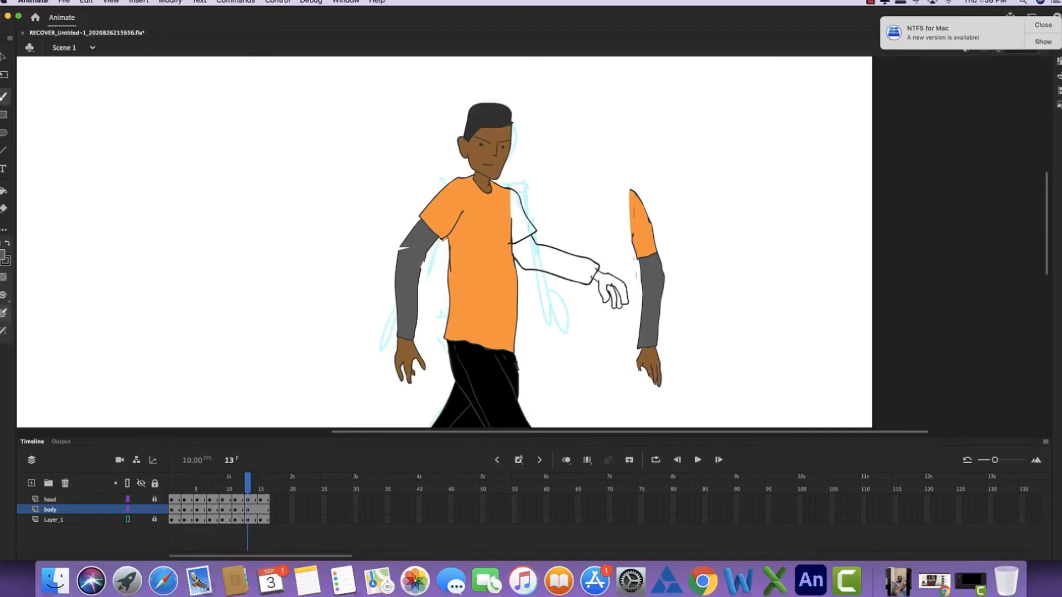
- Fill the new forward arm in frame 13 with sampled colours: orange short sleeve, grey undersleeve and brown hand
key(i)
click(496, 242)
click(522, 222)
key(i)
click(414, 284)
click(542, 264)
key(i)
click(409, 353)
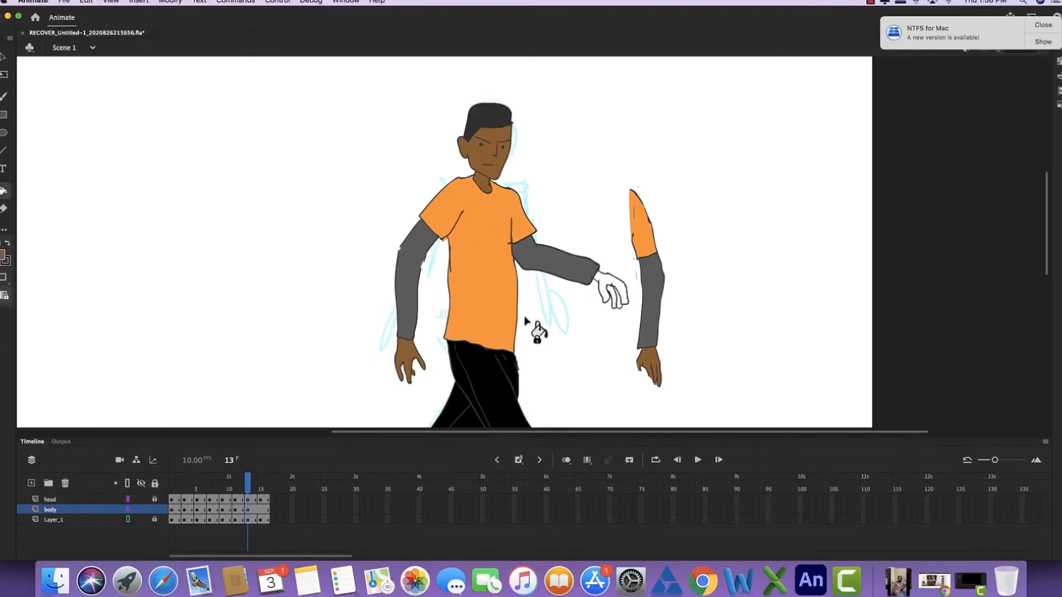
click(611, 290)
- Delete the reference arm beside the character in frame 13
key(l)
mouse_move(672, 190)
mouse_down()
mouse_move(628, 301)
mouse_move(647, 250)
mouse_up()
key(Delete)
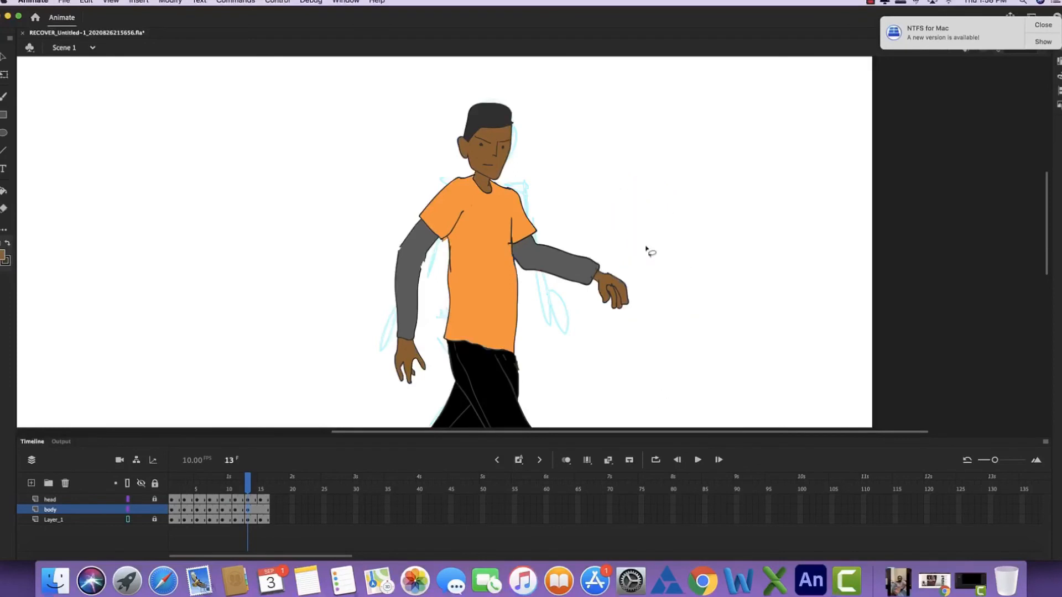
- Delete the carried-over body drawing from the body layer in frame 15
key(super+minus)
key(period)
key(period)
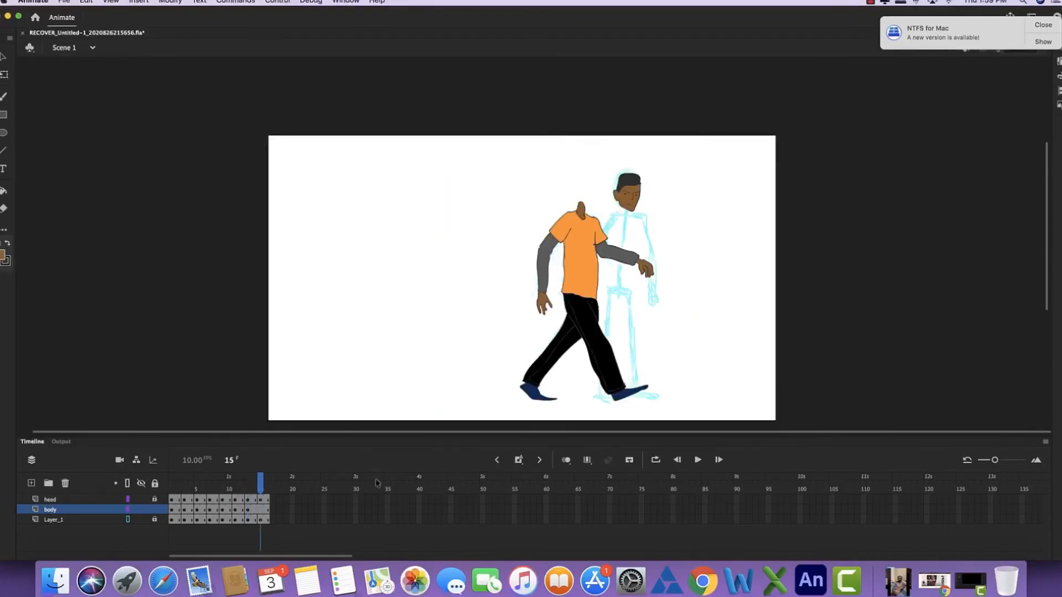
click(260, 511)
key(Delete)
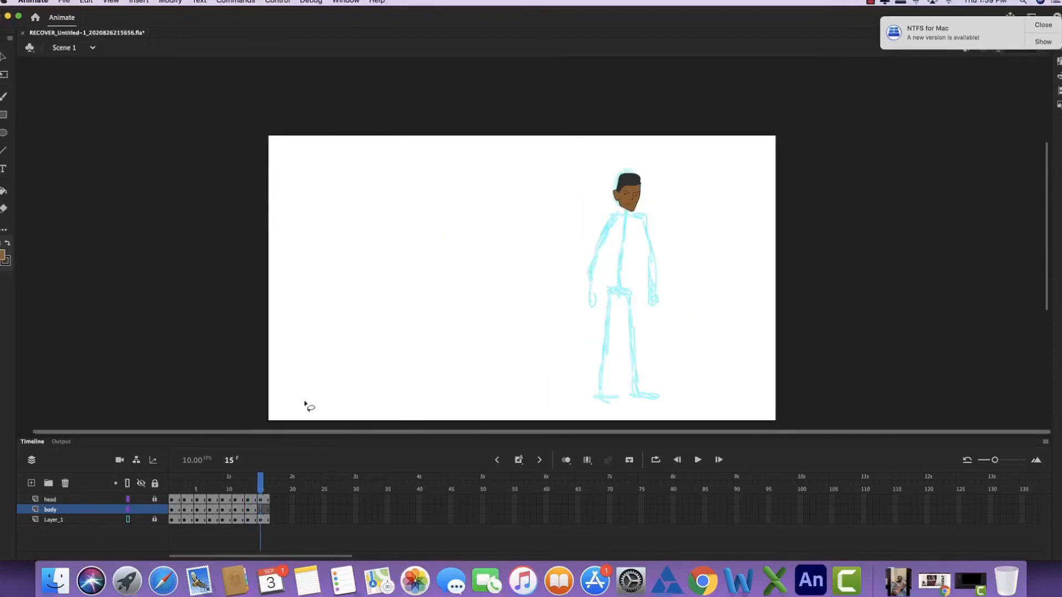
- Copy the body drawing from frame 9 into frame 15 and position it under the head over the rough sketch
key(comma)
key(comma)
key(comma)
key(comma)
key(comma)
key(comma)
key(comma)
key(period)
key(super+c)
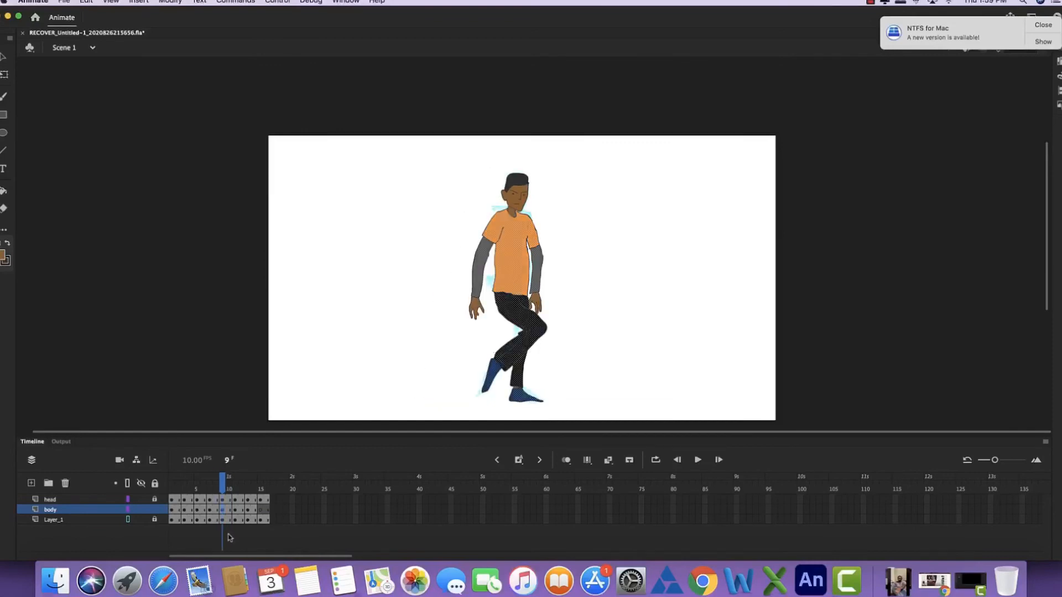
click(261, 510)
key(super+v)
drag(614, 258, 620, 261)
- Cut the legs off the pasted body in frame 15 and move them aside as a reference
key(q)
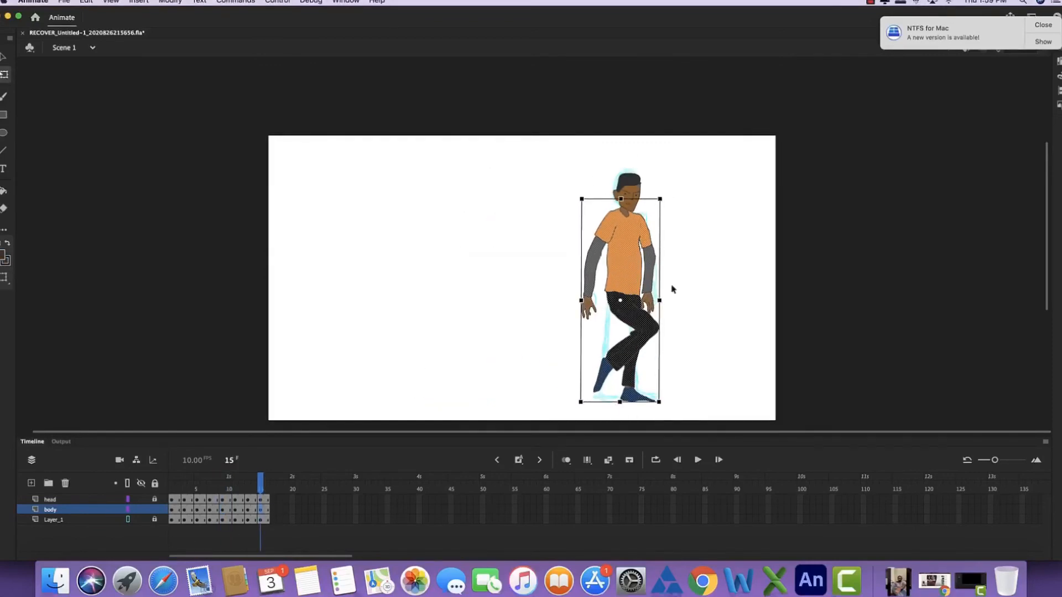
mouse_move(660, 300)
mouse_down()
mouse_move(617, 427)
mouse_move(619, 300)
mouse_move(667, 342)
mouse_move(512, 329)
mouse_up()
click(548, 398)
key(l)
key(super+equal)
drag(713, 239, 513, 294)
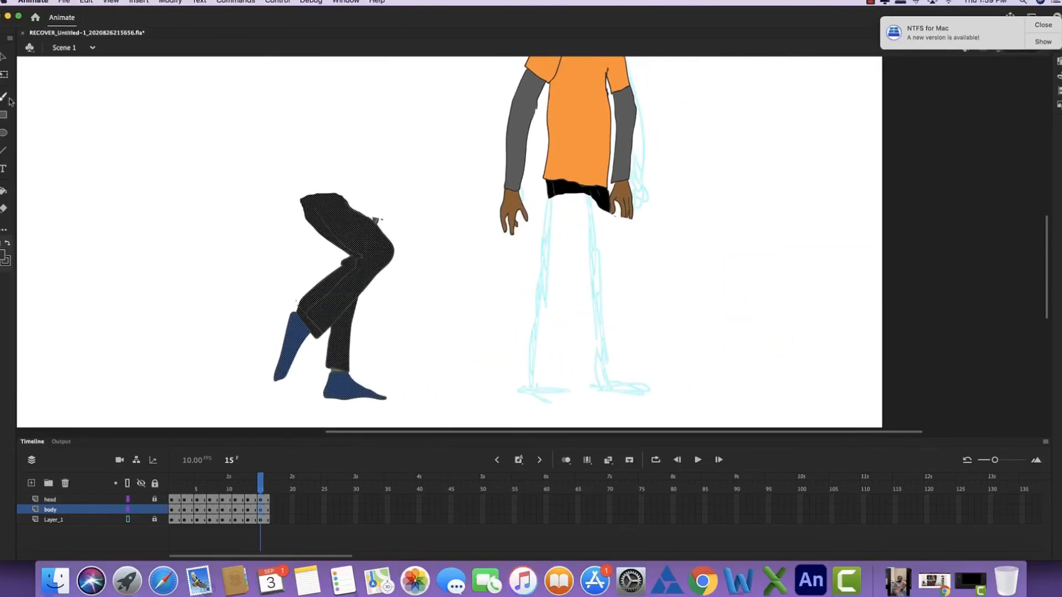
- Outline the standing trouser legs with seams and cuffs, plus both shoes, over the rough sketch in frame 15
click(8, 98)
drag(547, 184, 526, 321)
key(i)
click(572, 81)
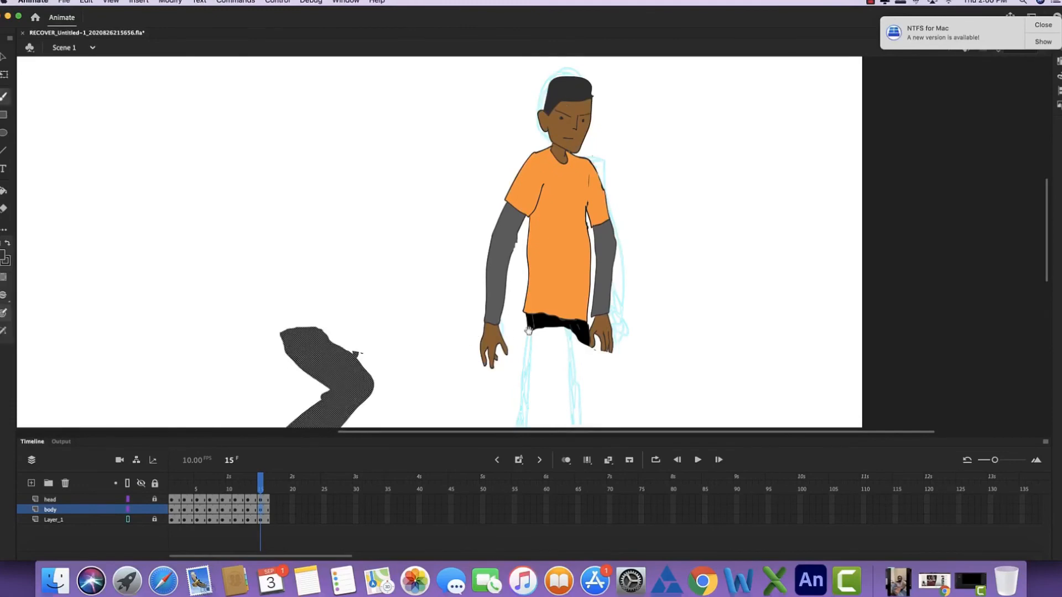
scroll(553, 221, down, 5)
mouse_move(510, 169)
mouse_down()
mouse_move(485, 369)
mouse_move(519, 370)
mouse_move(555, 223)
mouse_move(585, 364)
mouse_up()
drag(557, 213, 552, 307)
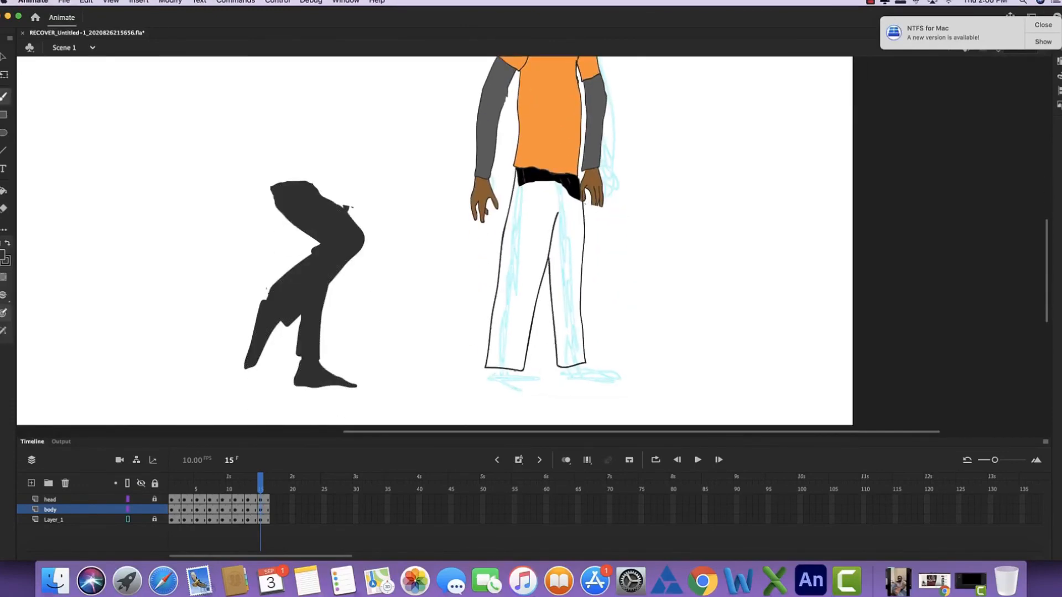
drag(524, 391, 492, 371)
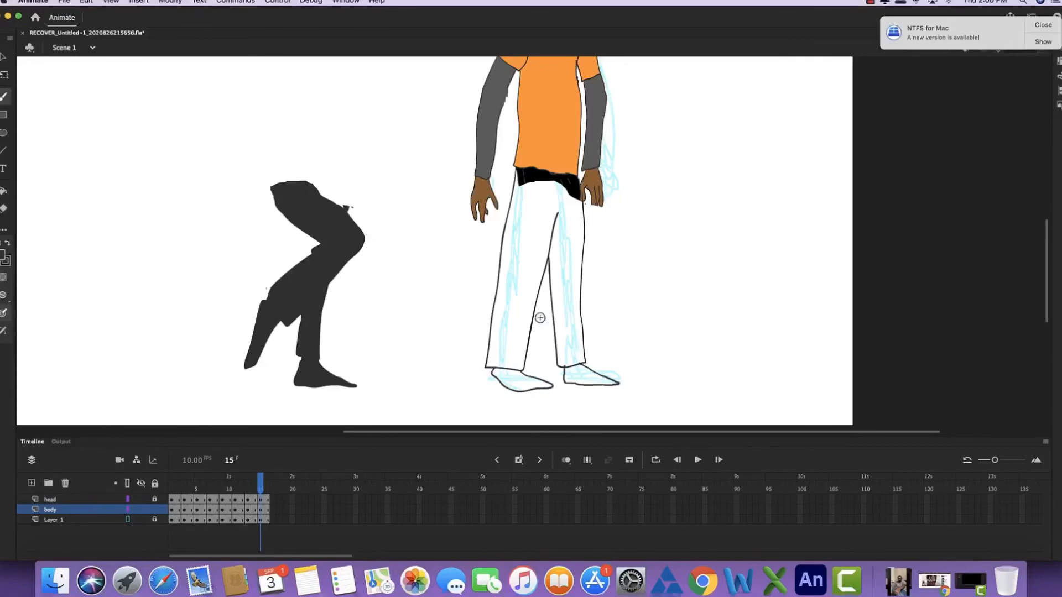
drag(525, 184, 493, 357)
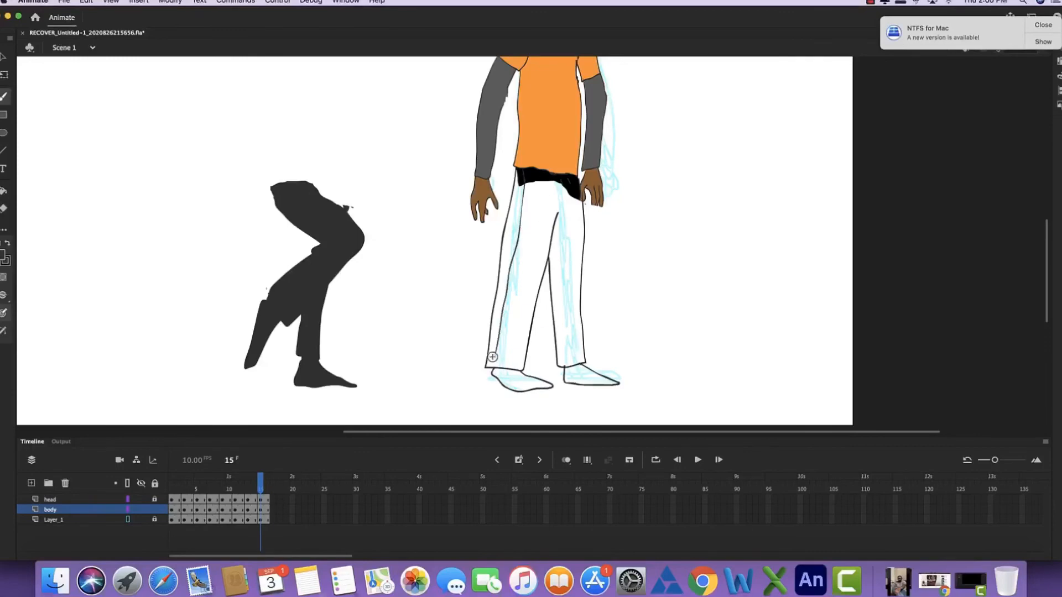
- Fill both trouser legs in frame 15 with black
key(k)
click(546, 227)
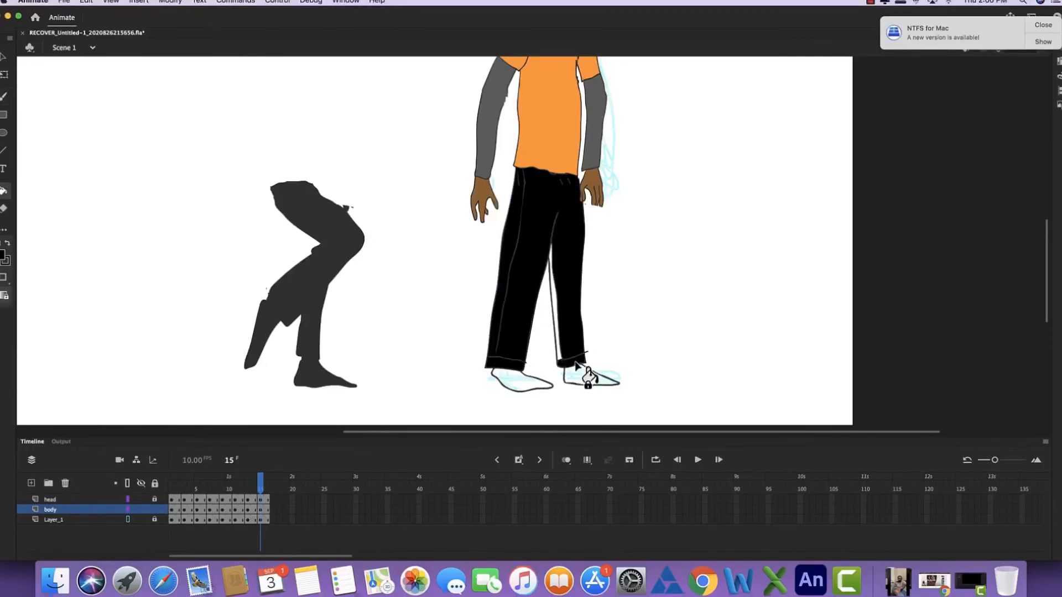
click(557, 333)
key(b)
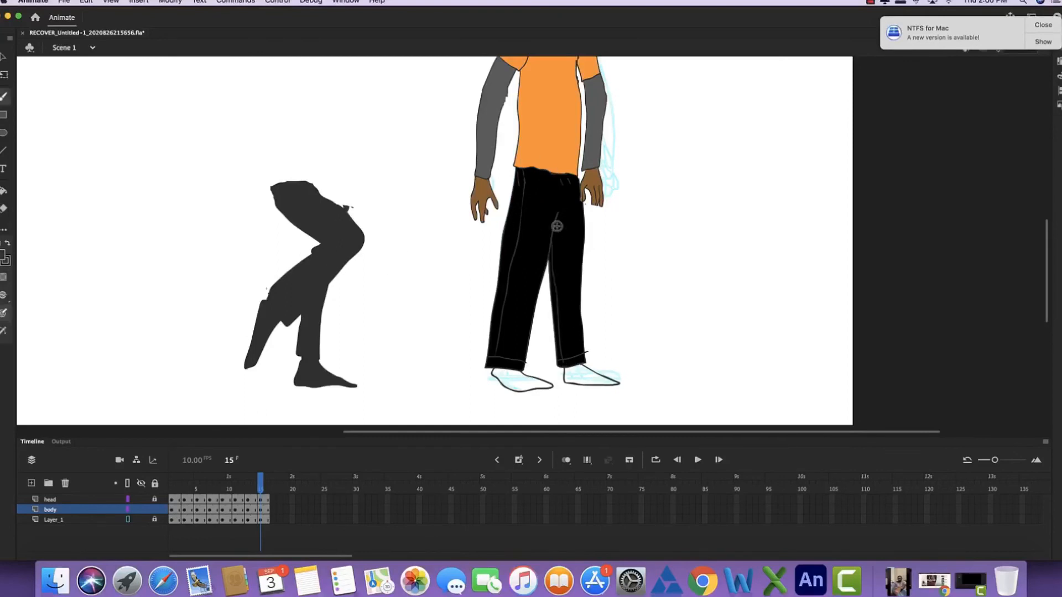
- Delete the reference legs beside the character in frame 15
key(super+minus)
key(l)
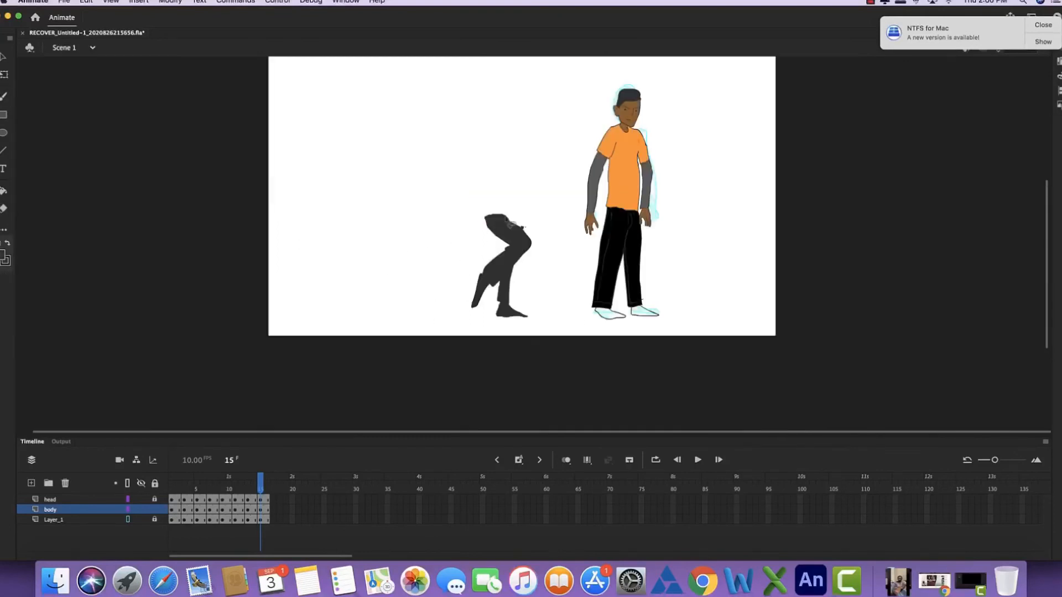
drag(510, 217, 502, 200)
key(Delete)
- Try a grey swatch as the fill for the shoes in frame 15, and undo the fill
click(3, 255)
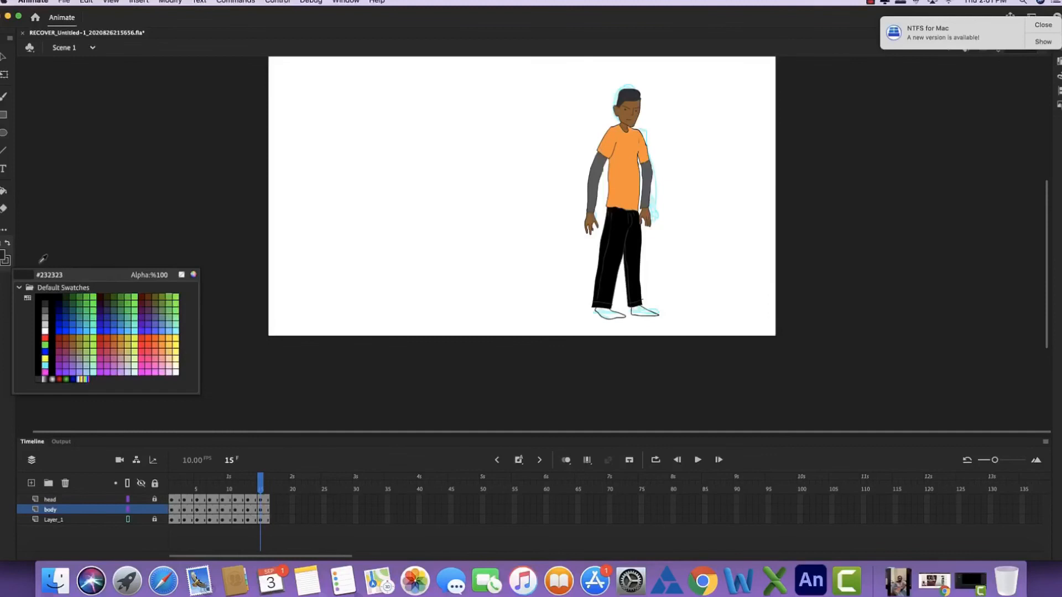
click(45, 311)
click(2, 255)
click(45, 325)
click(2, 255)
click(45, 324)
click(3, 255)
click(44, 317)
key(k)
click(607, 313)
click(642, 313)
key(super+z)
- Sample the dark blue shoe colour from the preceding pose and fill both shoes in frame 15 with it
key(comma)
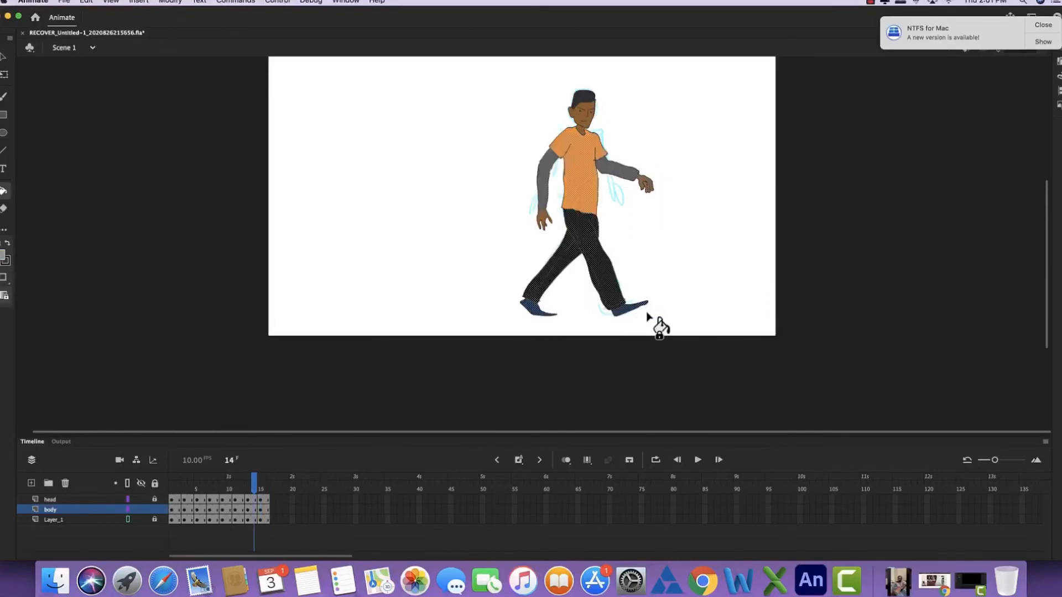
key(v)
click(619, 319)
key(i)
click(621, 313)
key(period)
click(613, 313)
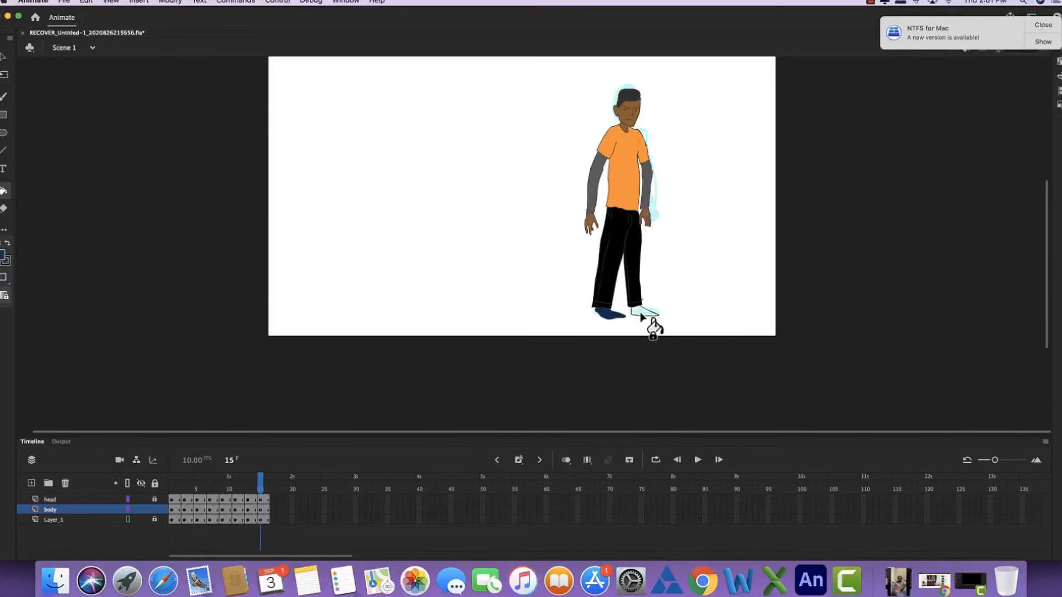
click(640, 313)
- Lock the body layer and play the walk animation from the start
key(period)
key(Return)
click(155, 510)
key(Return)
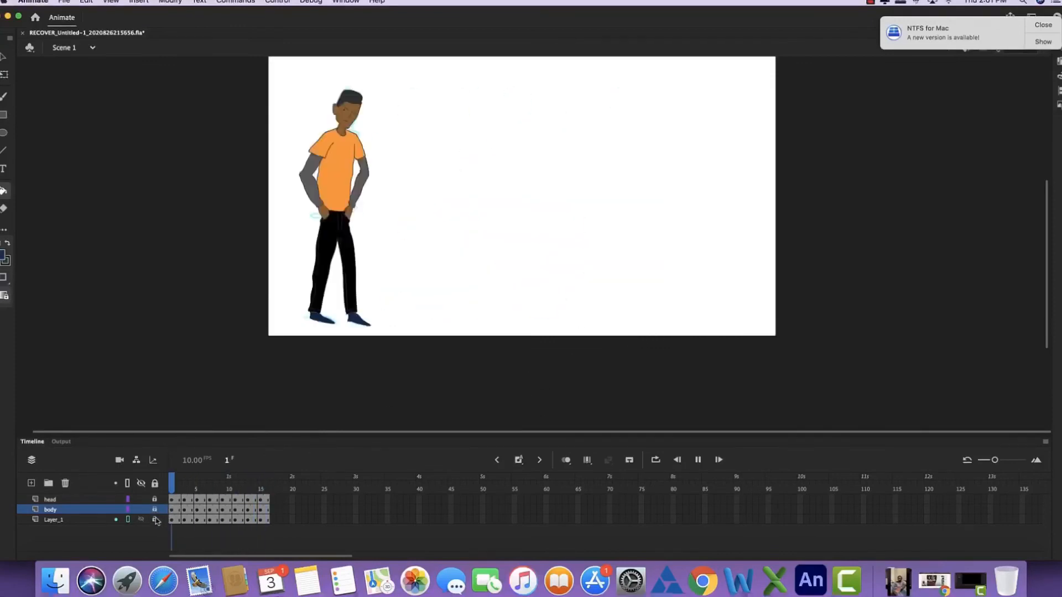
drag(447, 209, 447, 270)
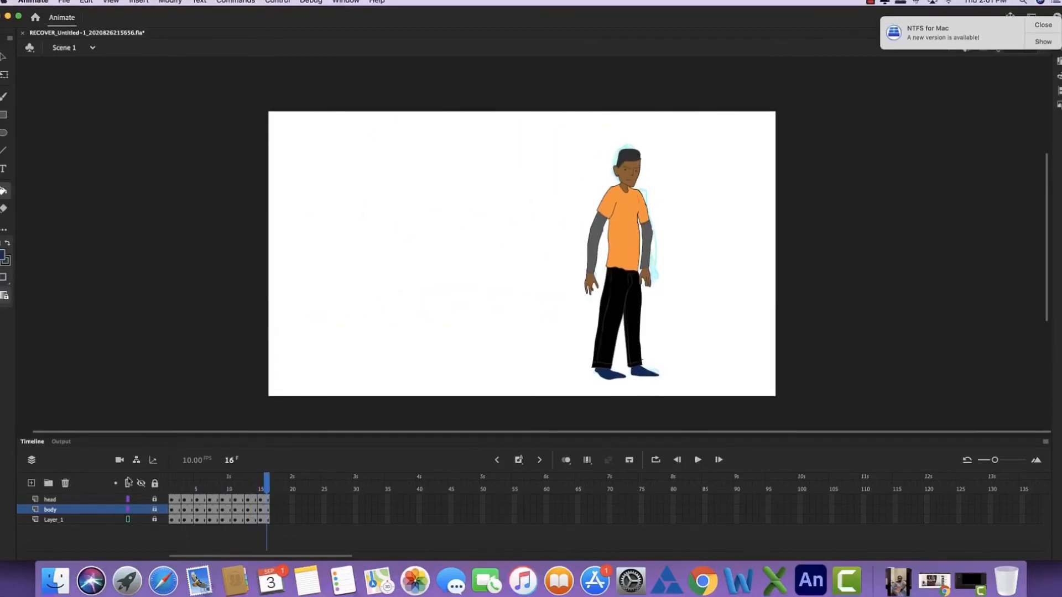
- Turn on looped playback over all frames, hide the rough-sketch layer Layer_1, and review the animation
key(Return)
click(655, 460)
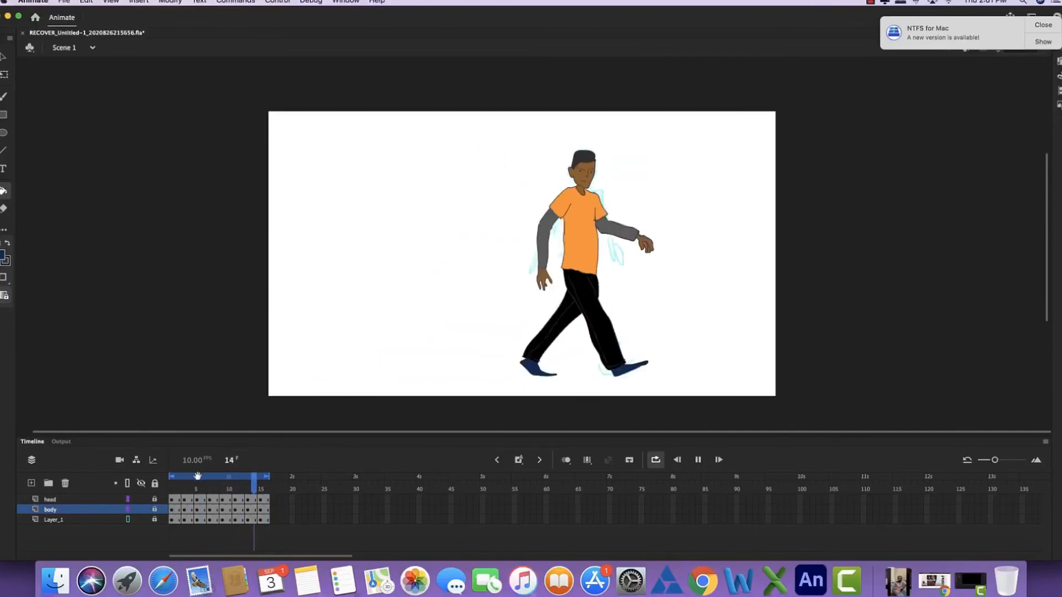
click(142, 519)
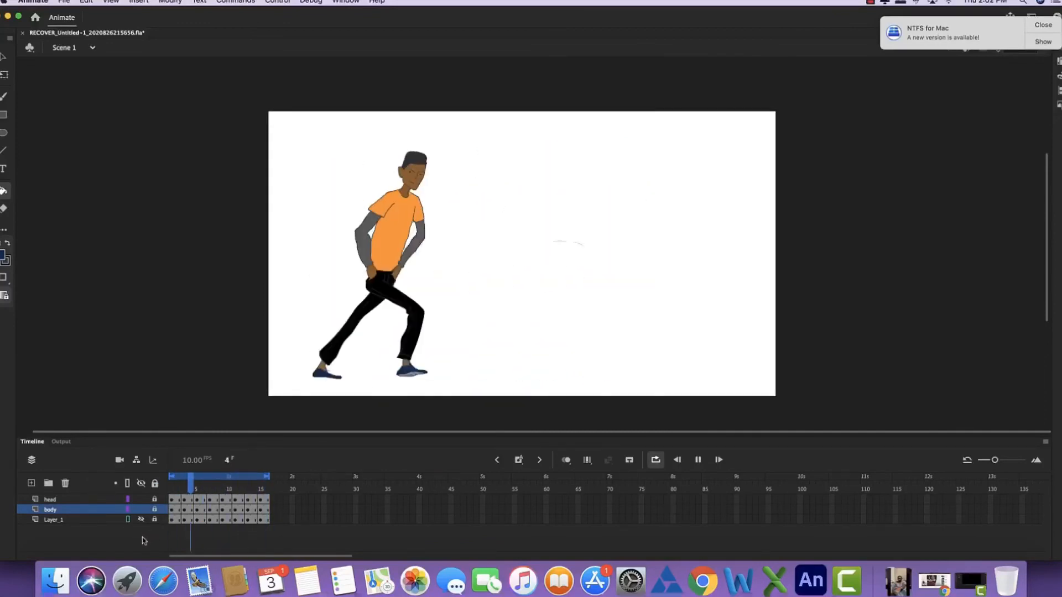
key(Return)
key(Return)
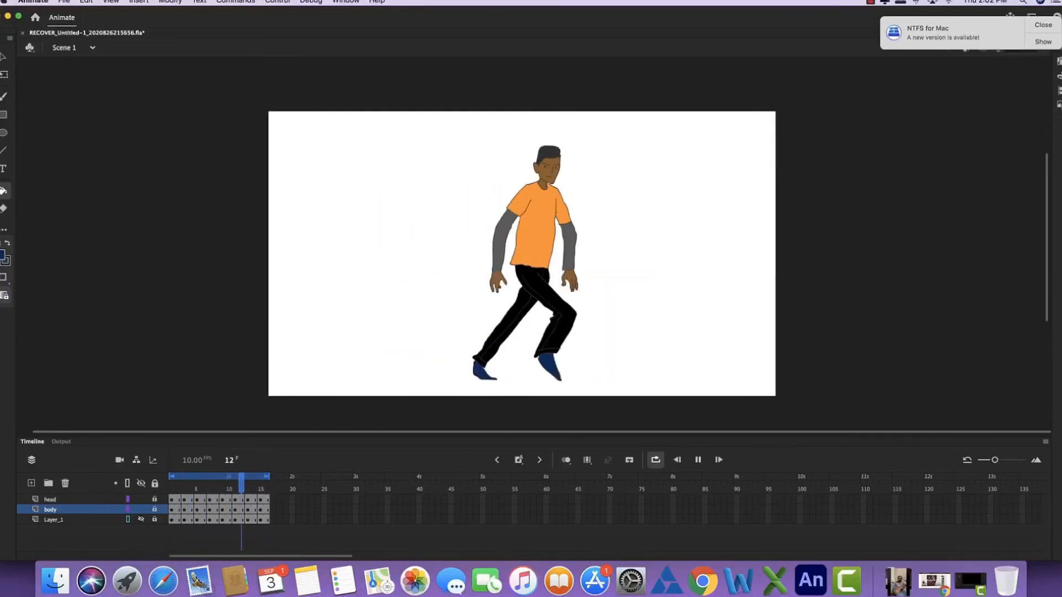
key(Return)
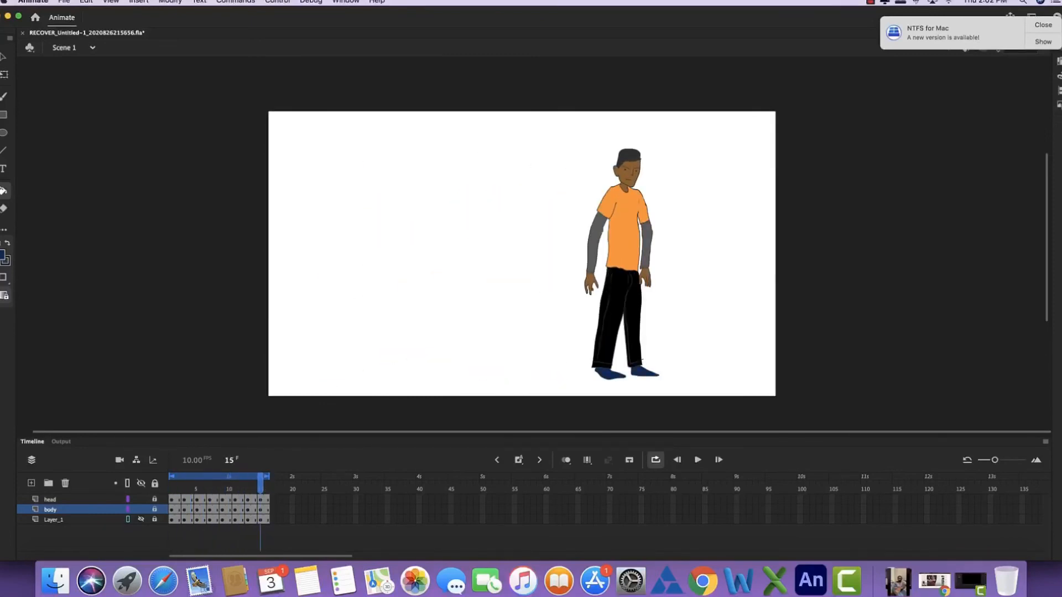
click(871, 2)
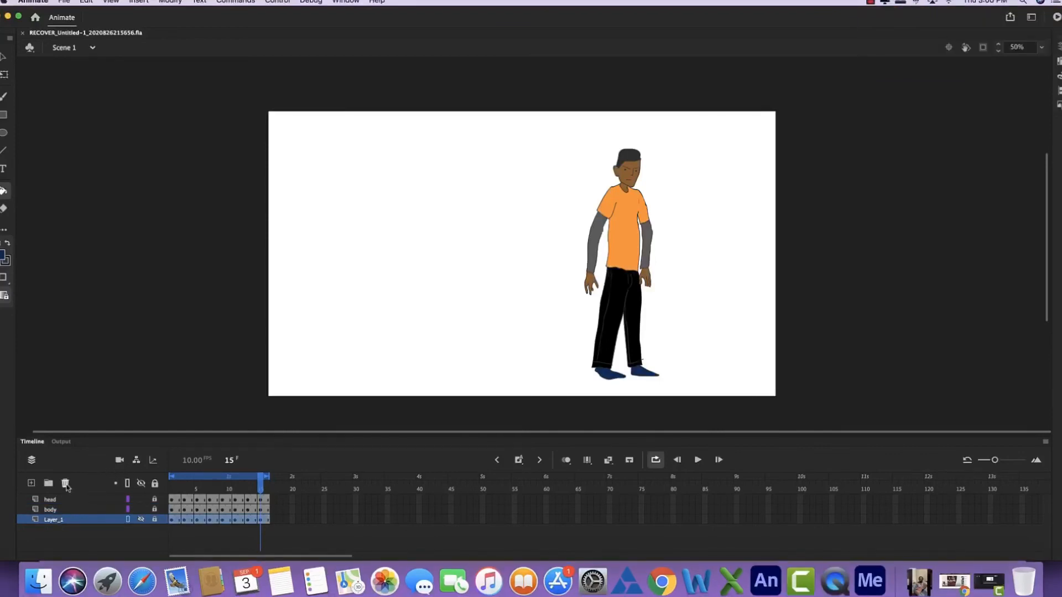
- Delete the hidden rough-sketch layer Layer_1
click(66, 484)
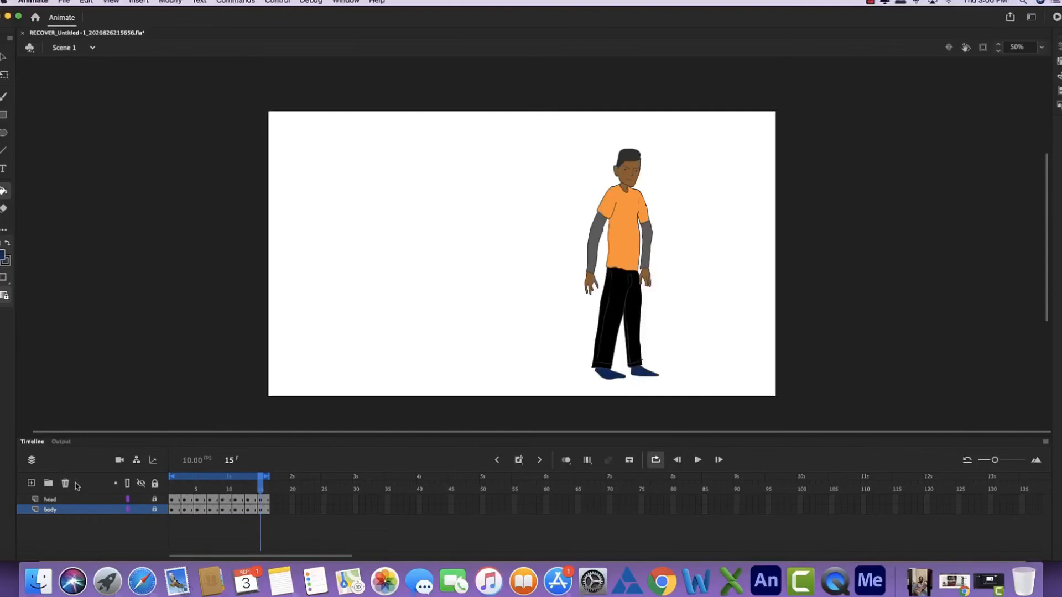
- Export the entire movie as a 1920 by 1080 H.264 video named v-enam2.mp4 in the v-enam folder
click(64, 1)
mouse_move(110, 150)
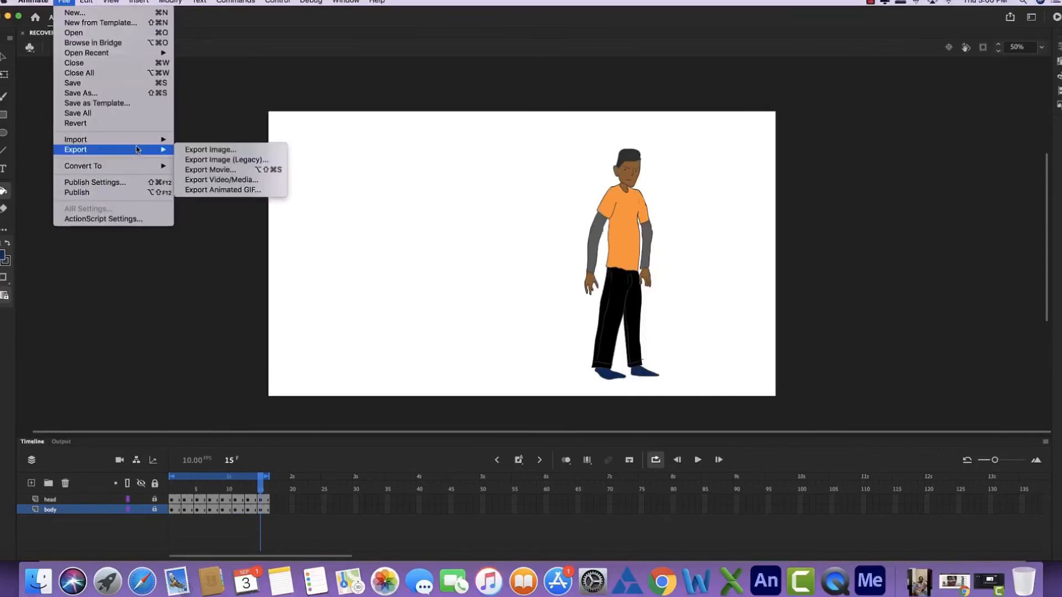
click(234, 181)
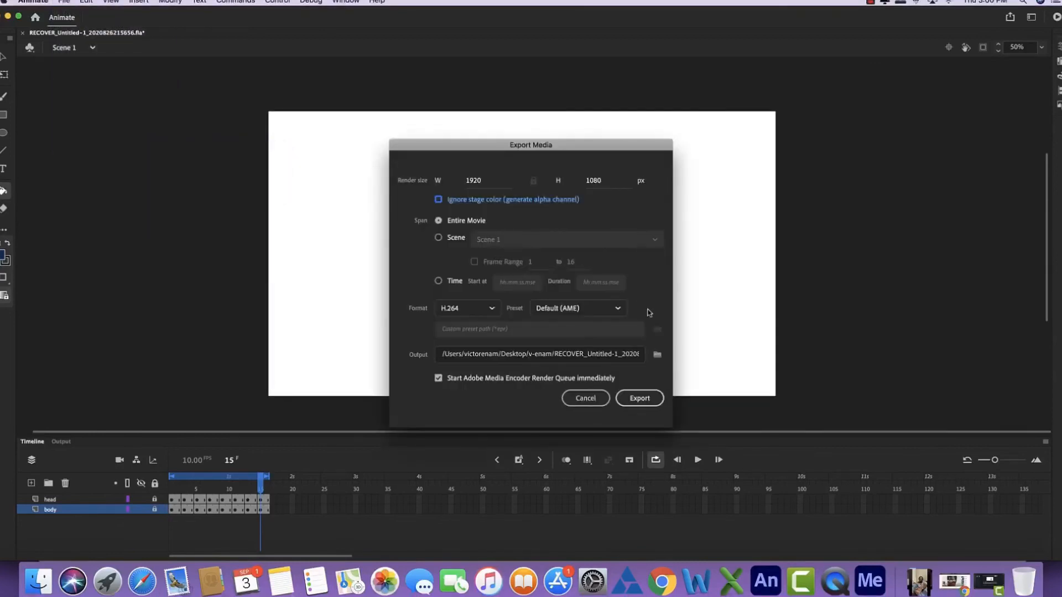
click(657, 356)
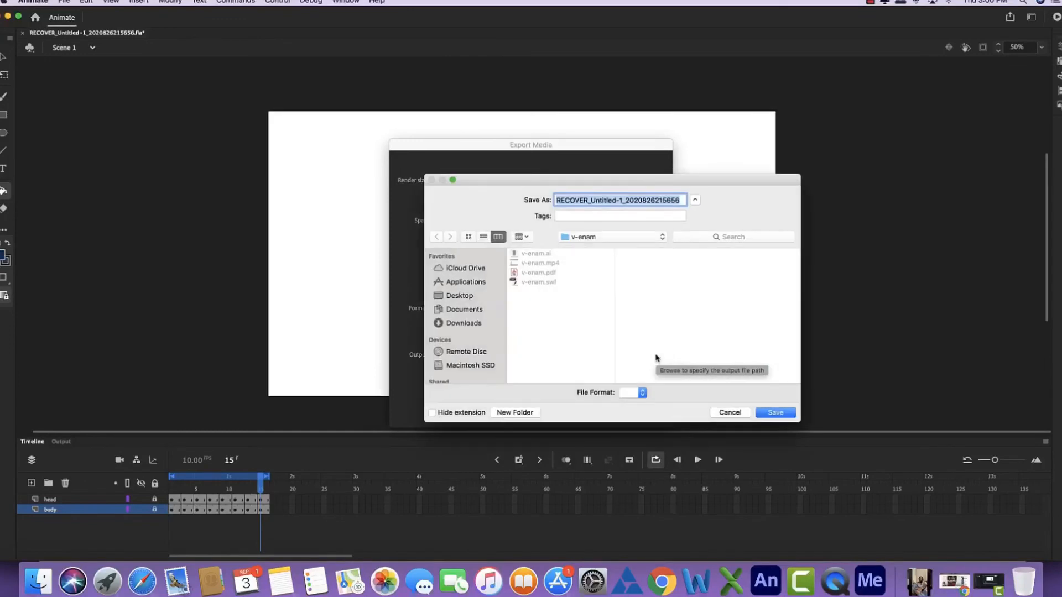
click(546, 265)
click(581, 201)
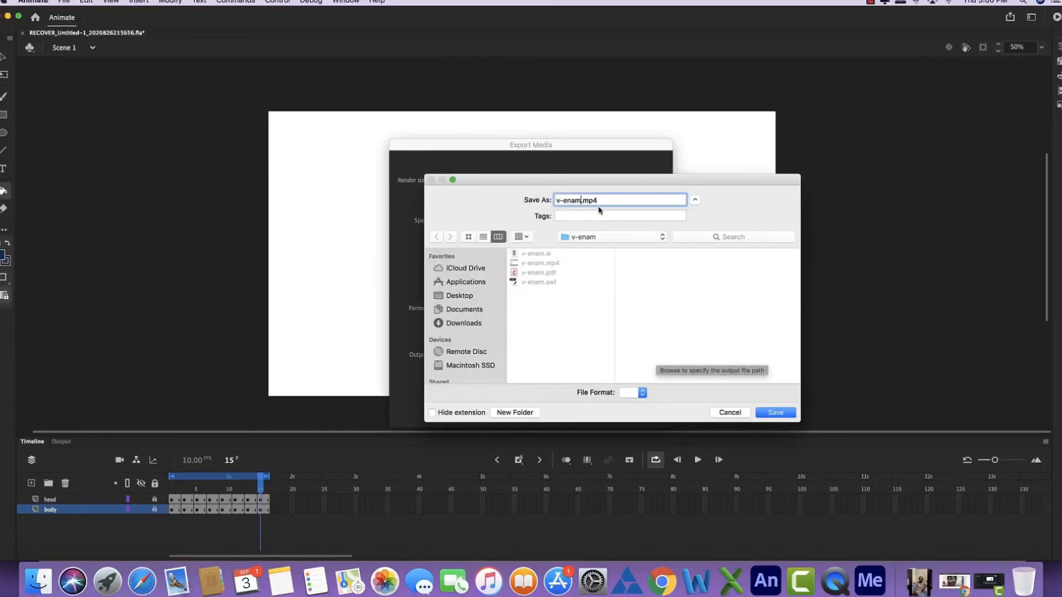
text(2)
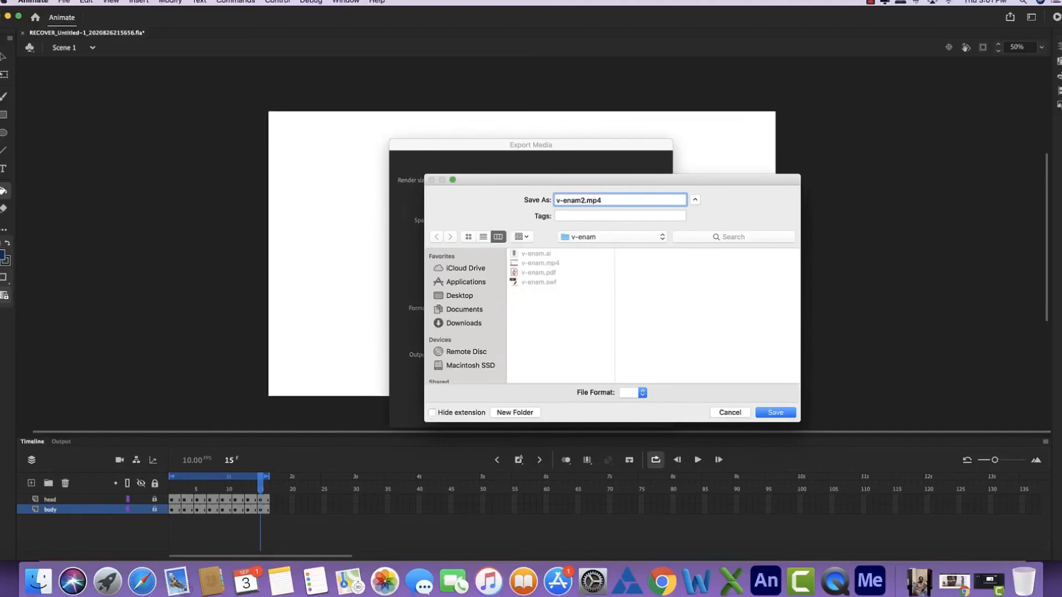
click(775, 413)
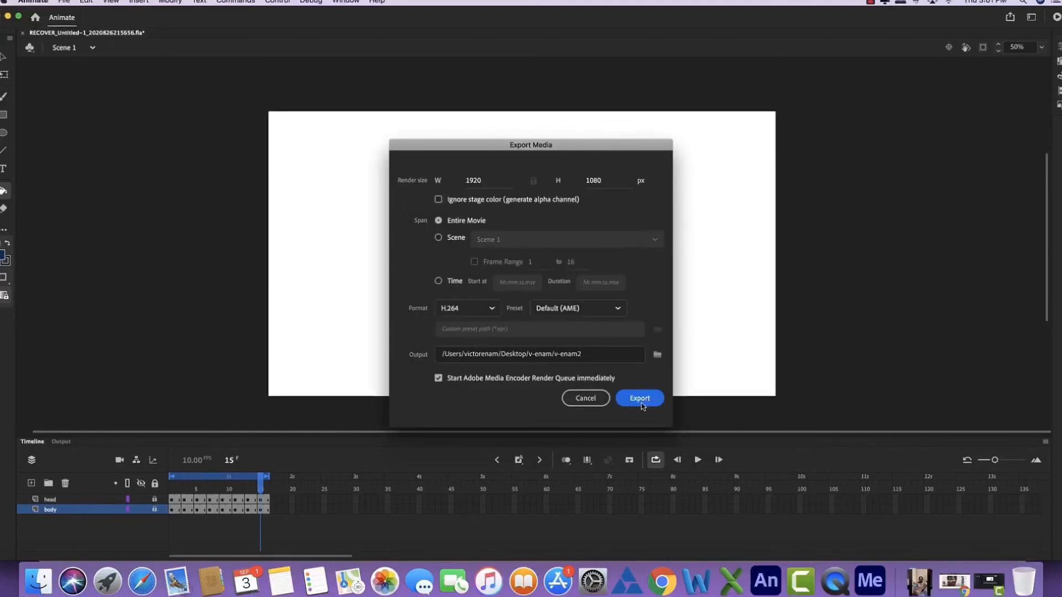
click(640, 401)
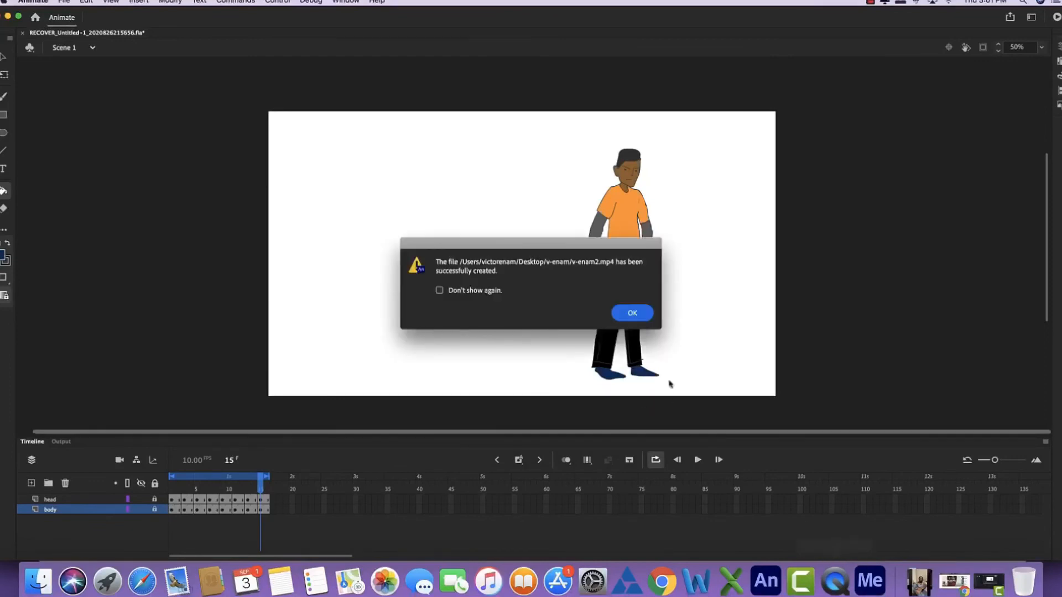
click(647, 319)
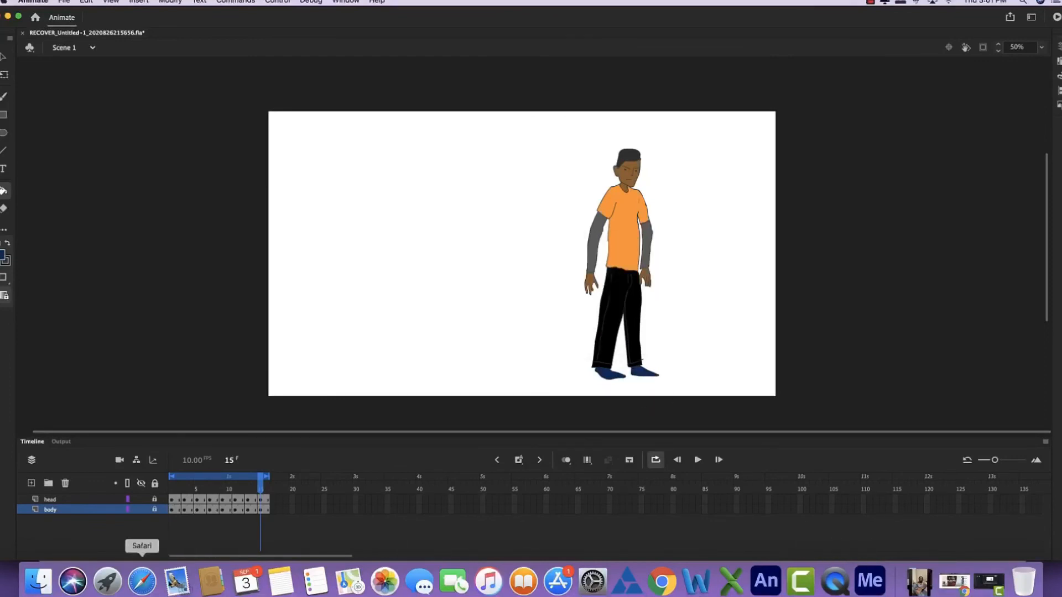
- Switch to Finder, open the exported v-enam2.mp4 from the v-enam folder in QuickTime Player, and replay the walk animation
click(37, 581)
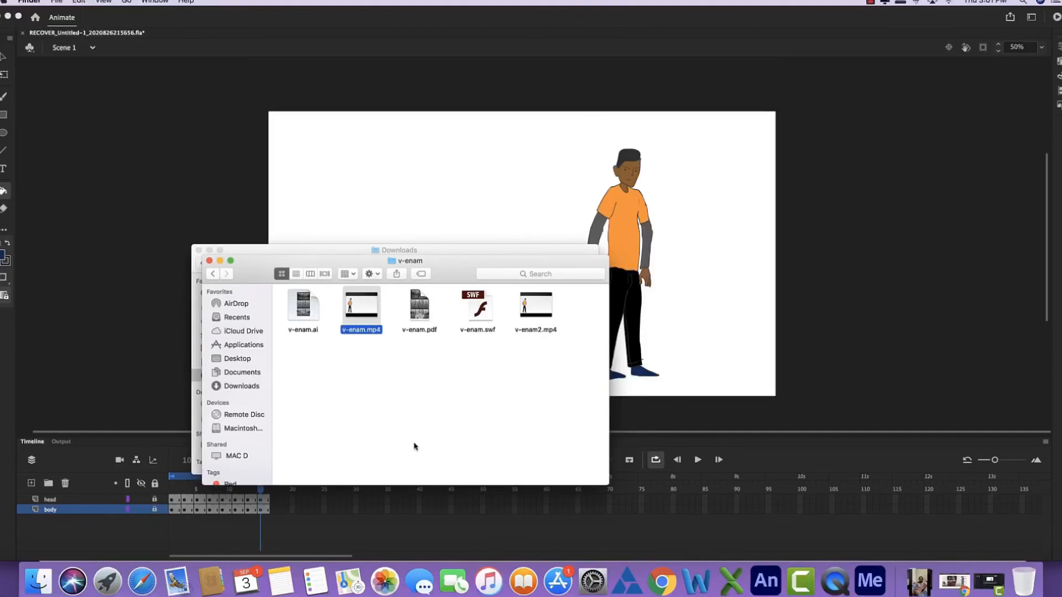
click(422, 399)
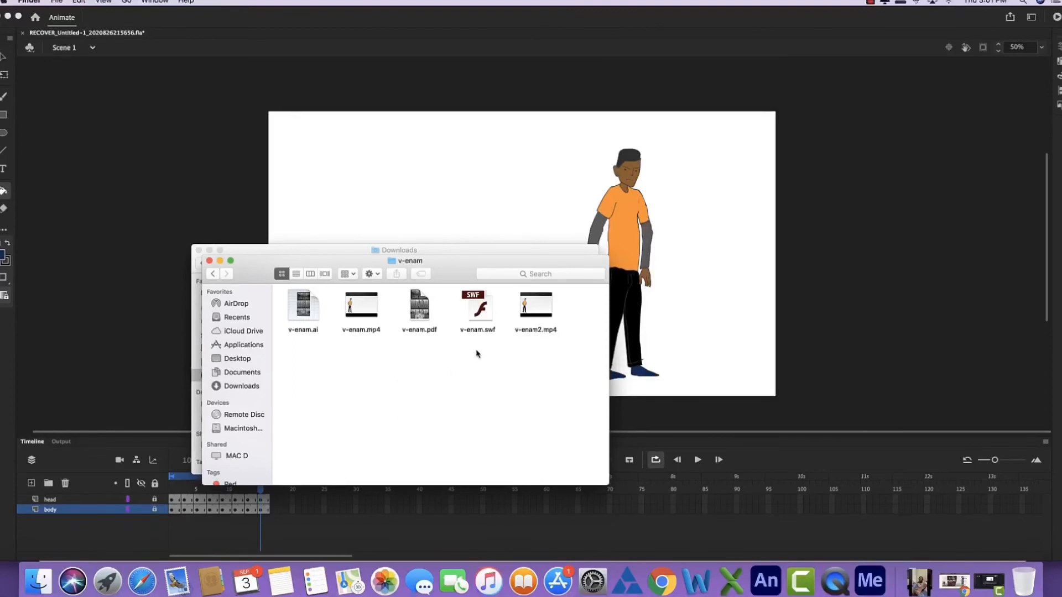
double_click(537, 306)
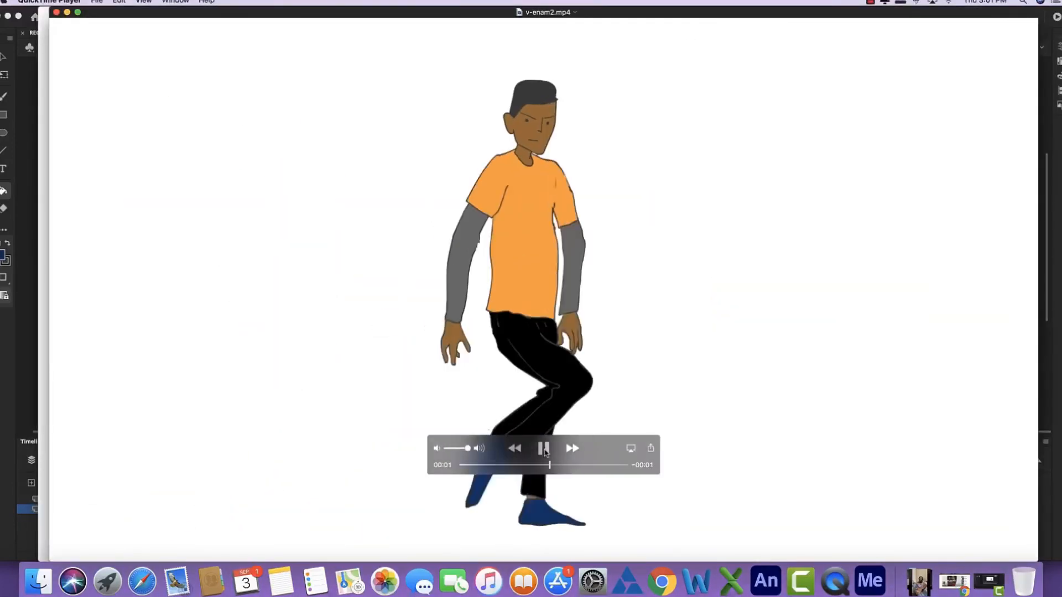
click(544, 449)
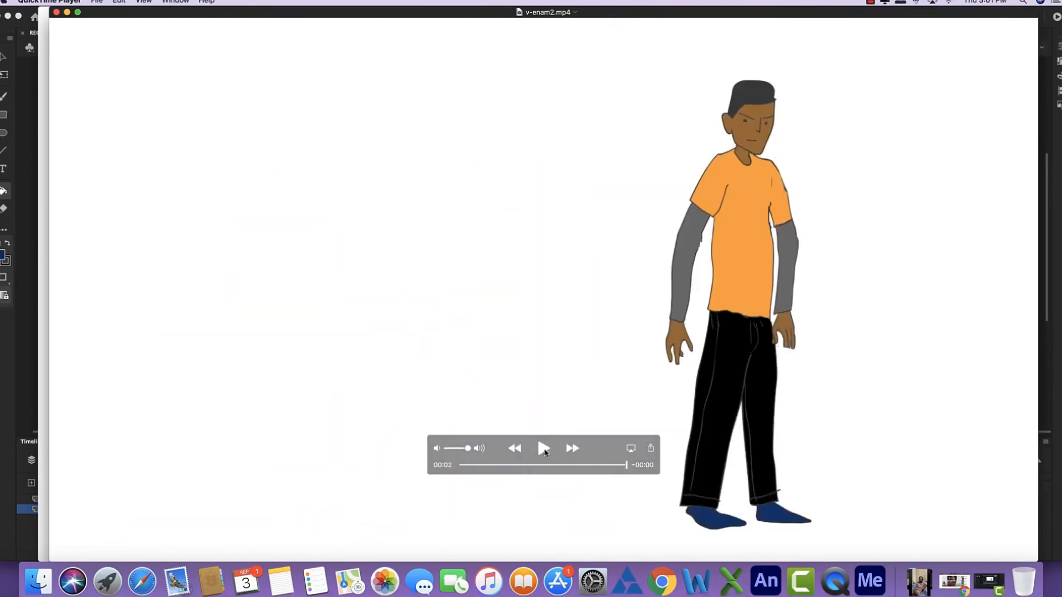
click(544, 449)
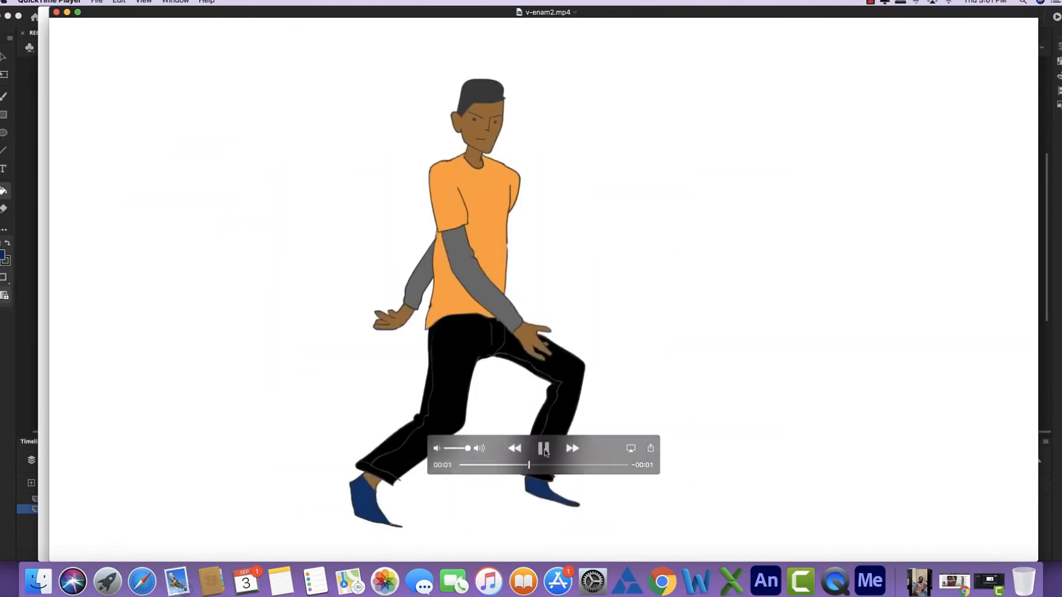
click(31, 48)
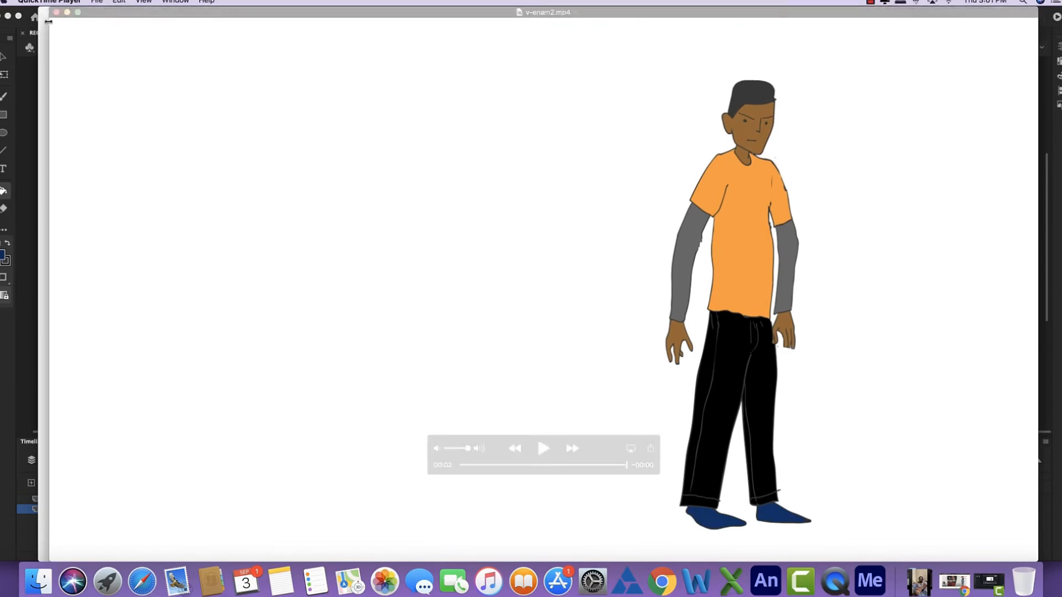
click(870, 2)
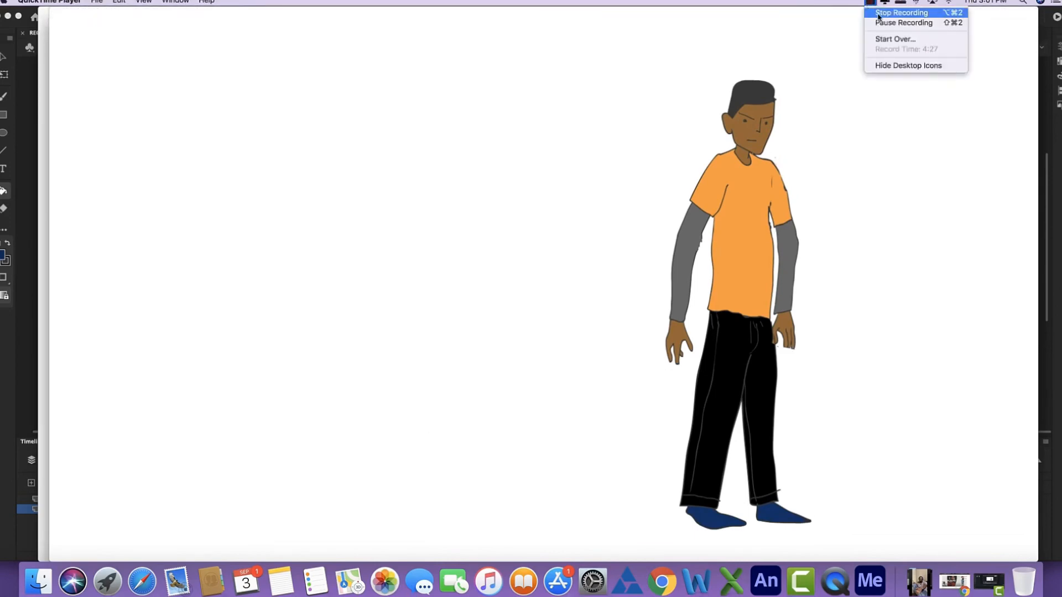